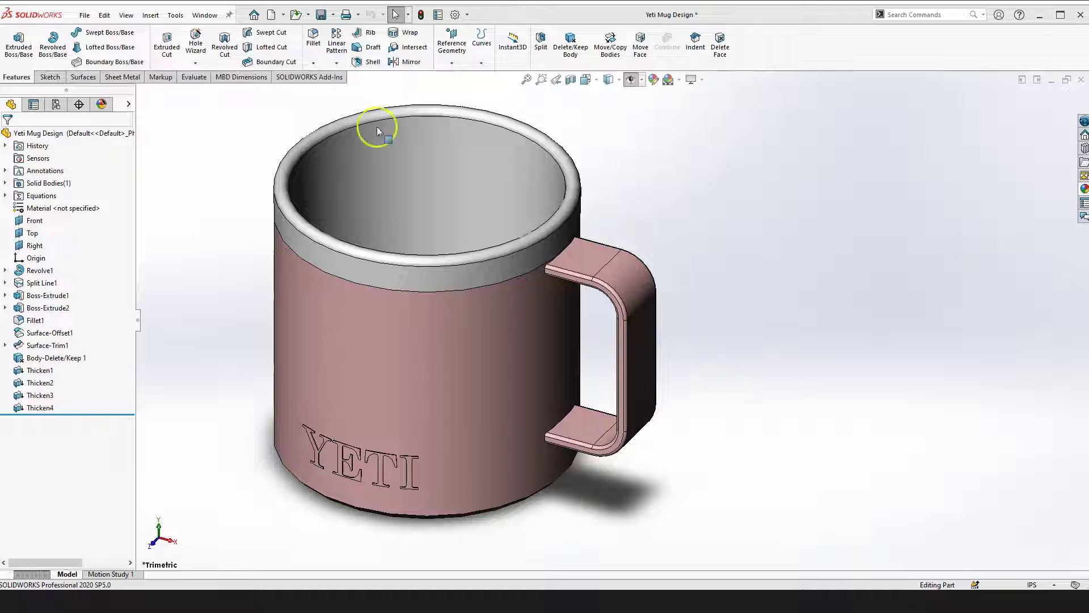
Create a new part document from the part template
left_click(85, 15)
left_click(108, 34)
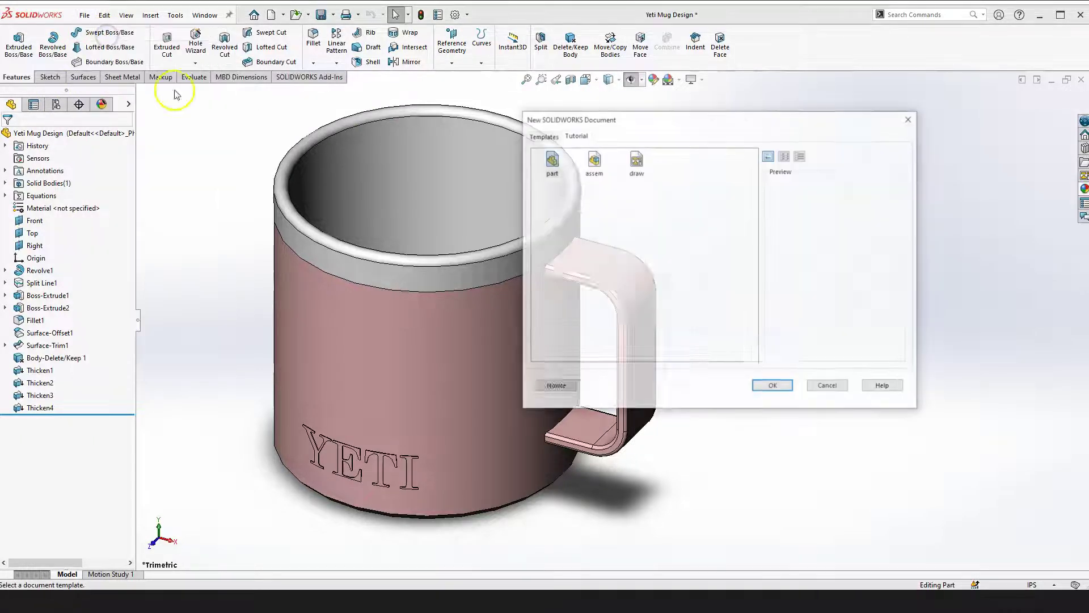
left_click(775, 386)
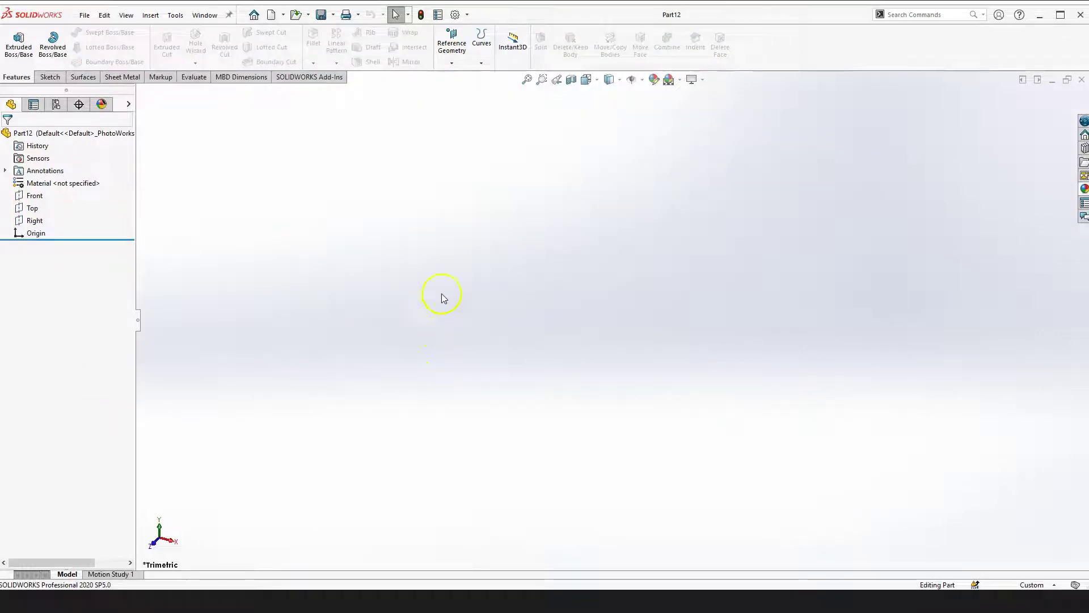
Show the reference planes and set the document units to IPS (inch, pound, second)
left_click(641, 79)
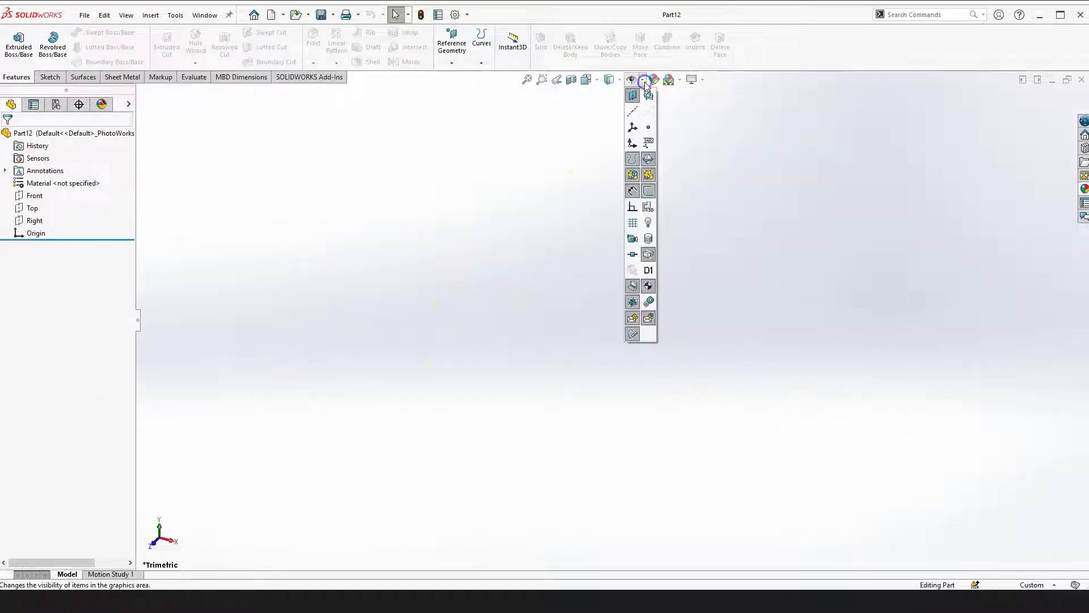
left_click(649, 96)
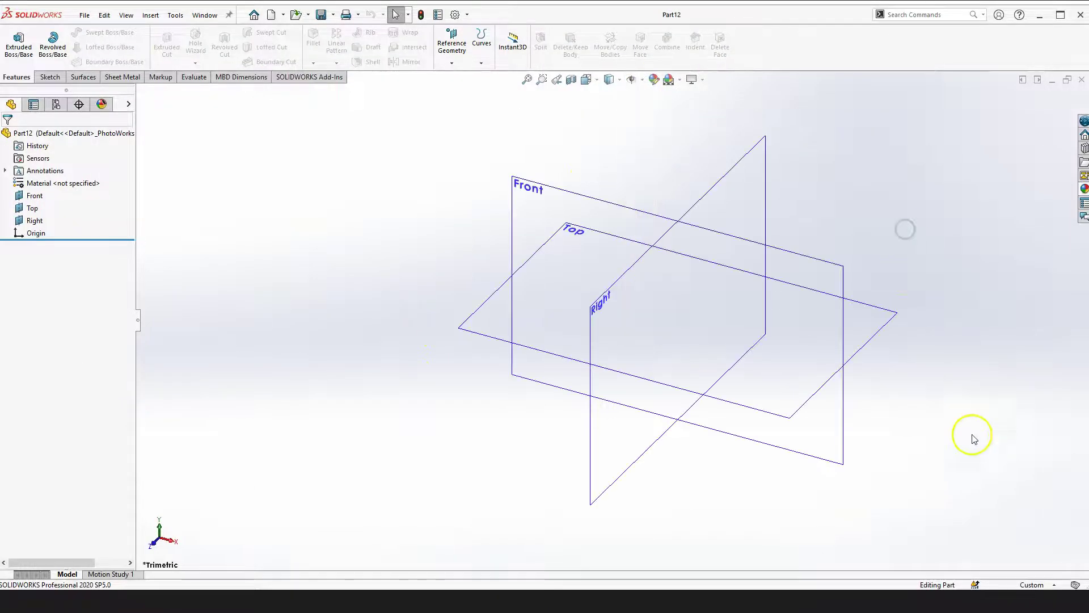
left_click(1033, 585)
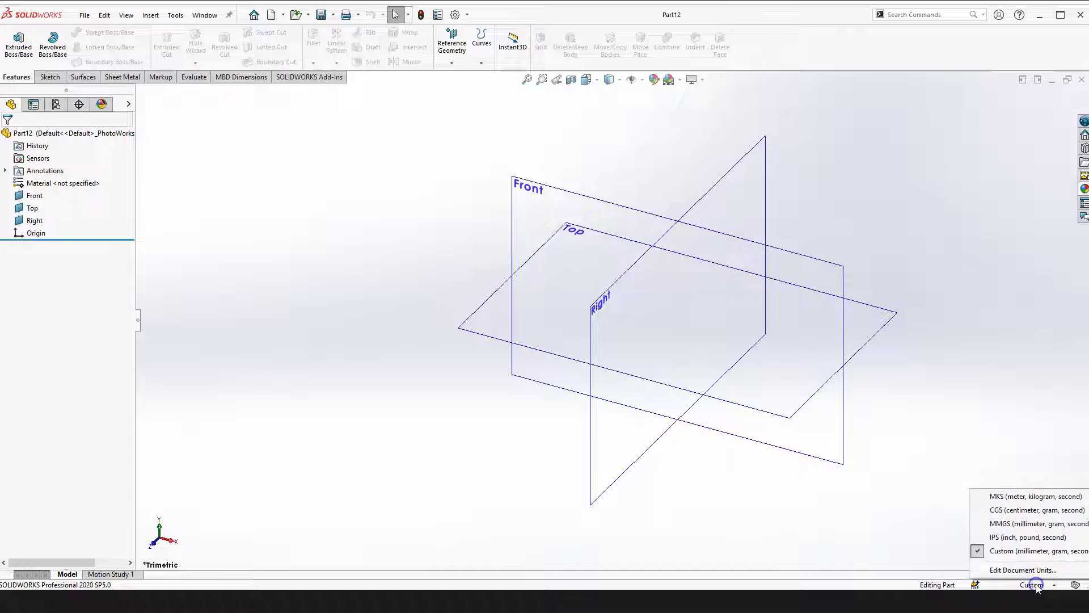
left_click(1034, 539)
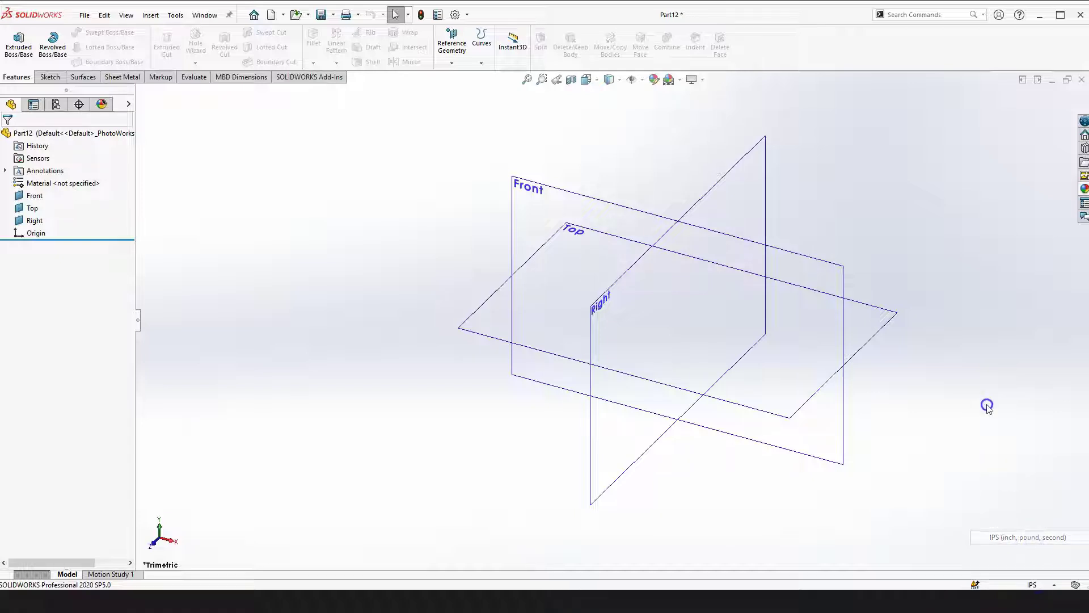
Start a sketch on the Right plane and hide the reference planes
left_click(745, 216)
left_click(789, 236)
left_click(710, 199)
left_click(777, 162)
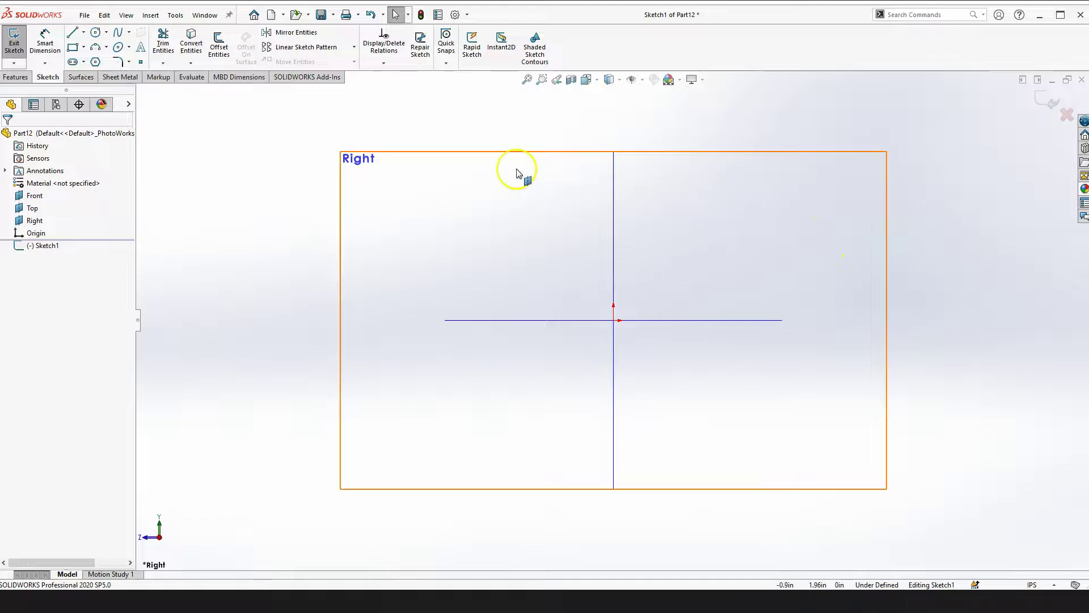
left_click(633, 81)
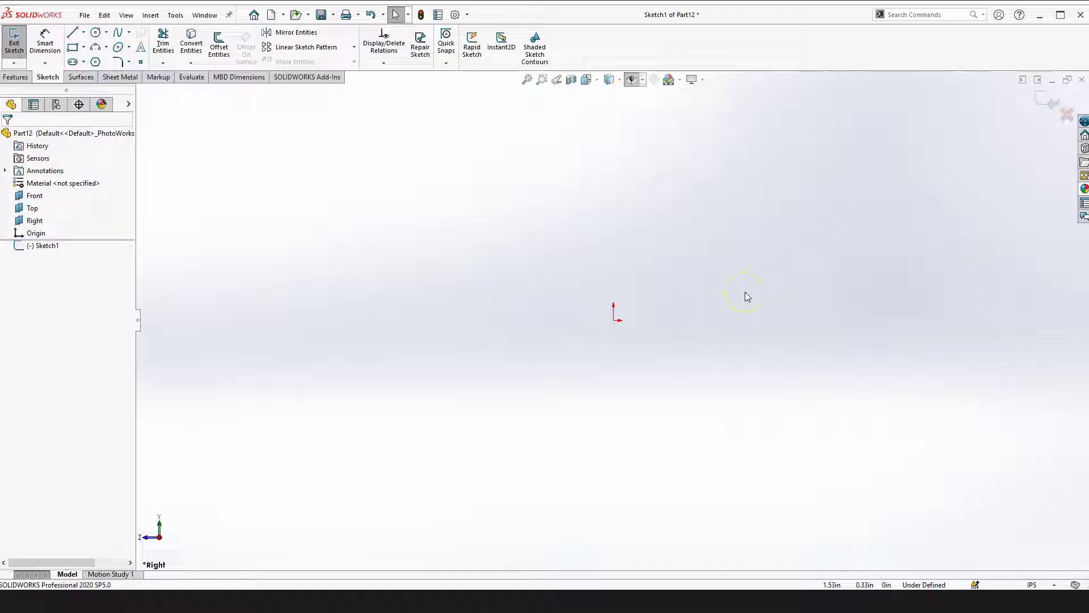
Sketch a vertical line about 1.14 in long upward from the origin and convert it to construction geometry
left_click(76, 35)
left_click(615, 320)
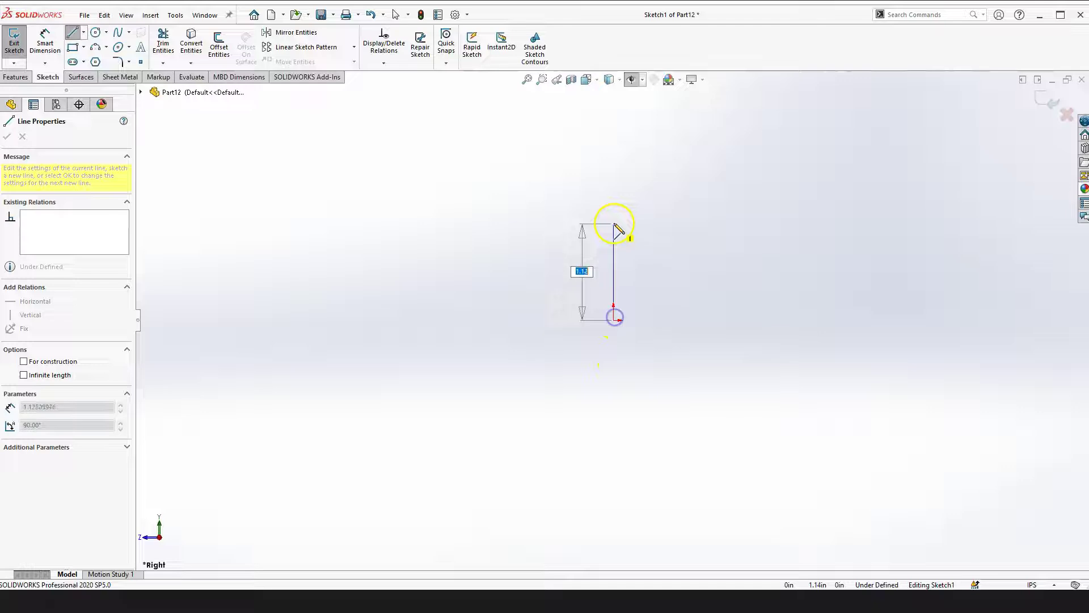
left_click(612, 223)
key("Escape")
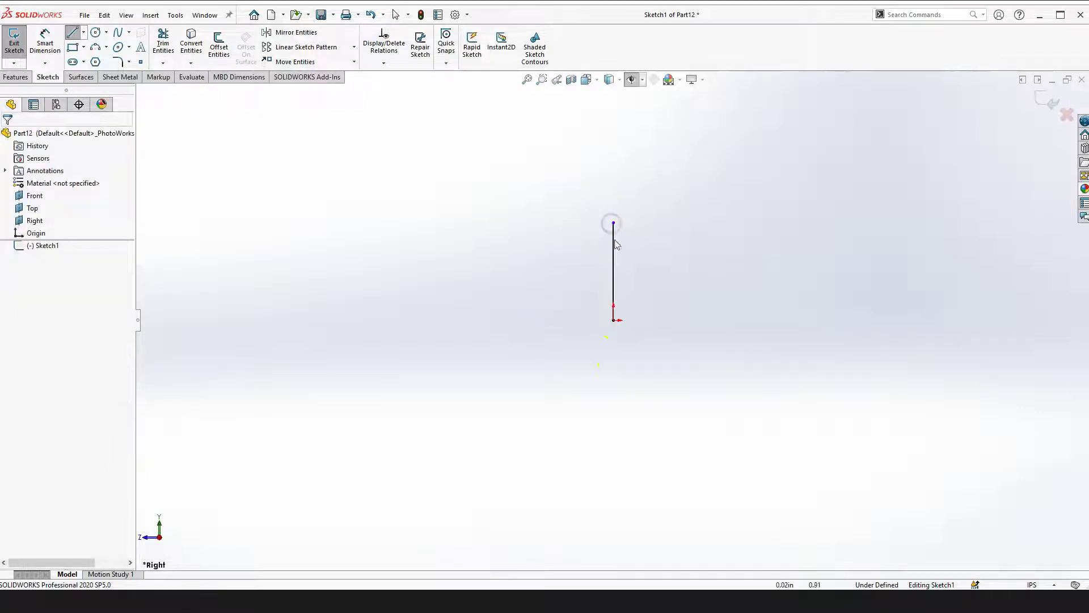
left_click(617, 250)
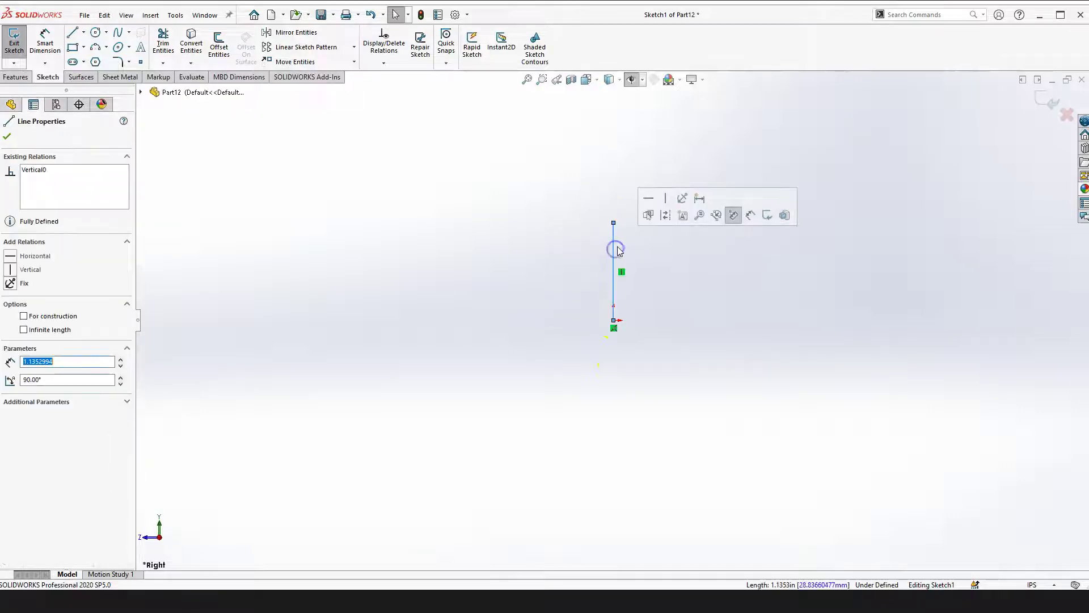
left_click(665, 216)
left_click(689, 271)
scroll(699, 263, "down", 2)
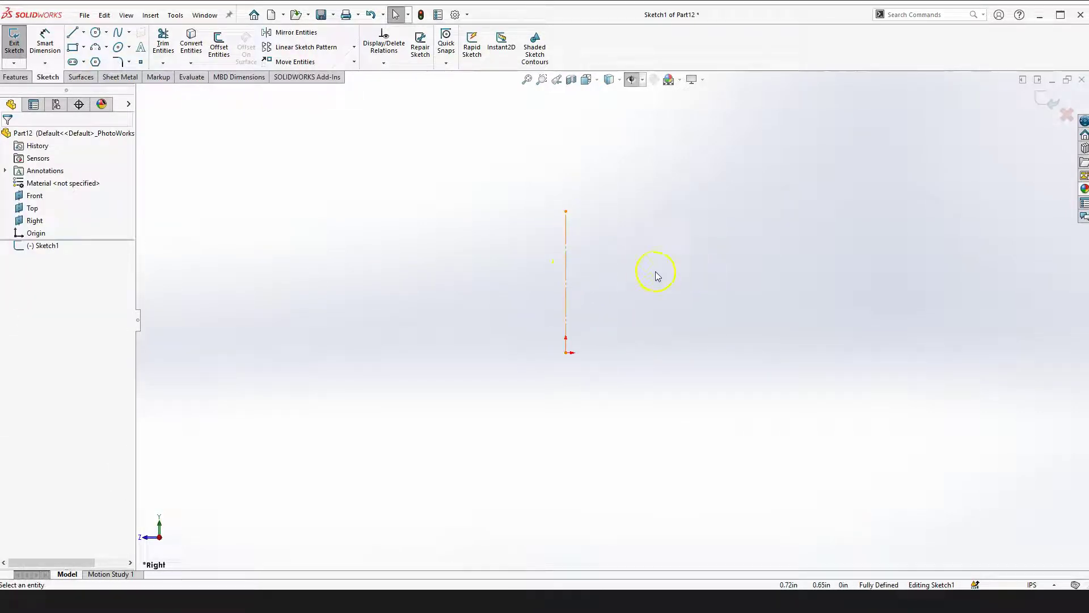
Dimension the vertical construction line's length as 3.84 in
left_click(44, 44)
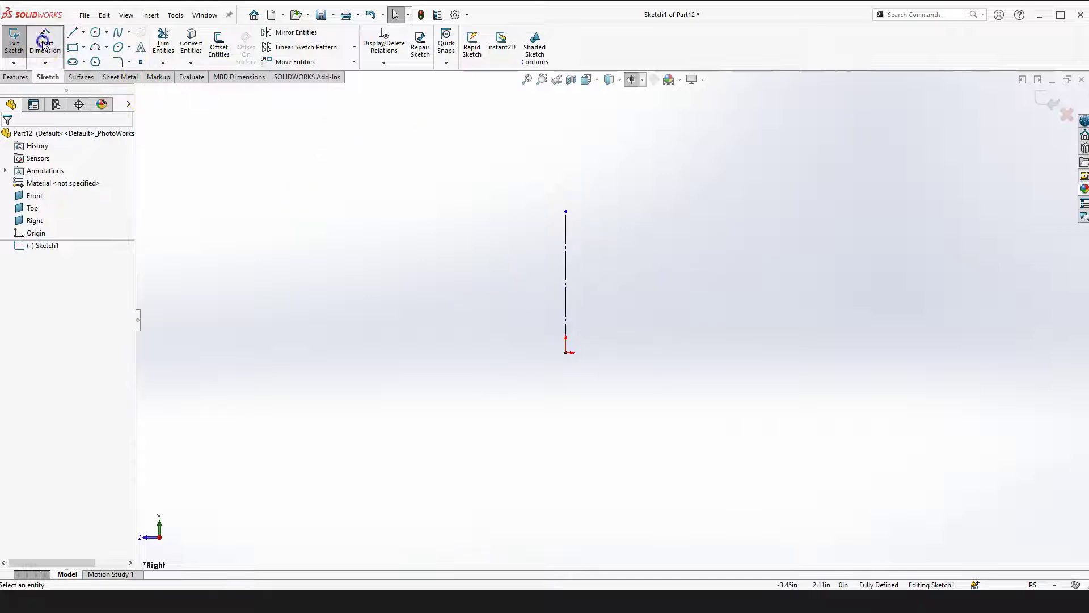
left_click(568, 271)
left_click(428, 270)
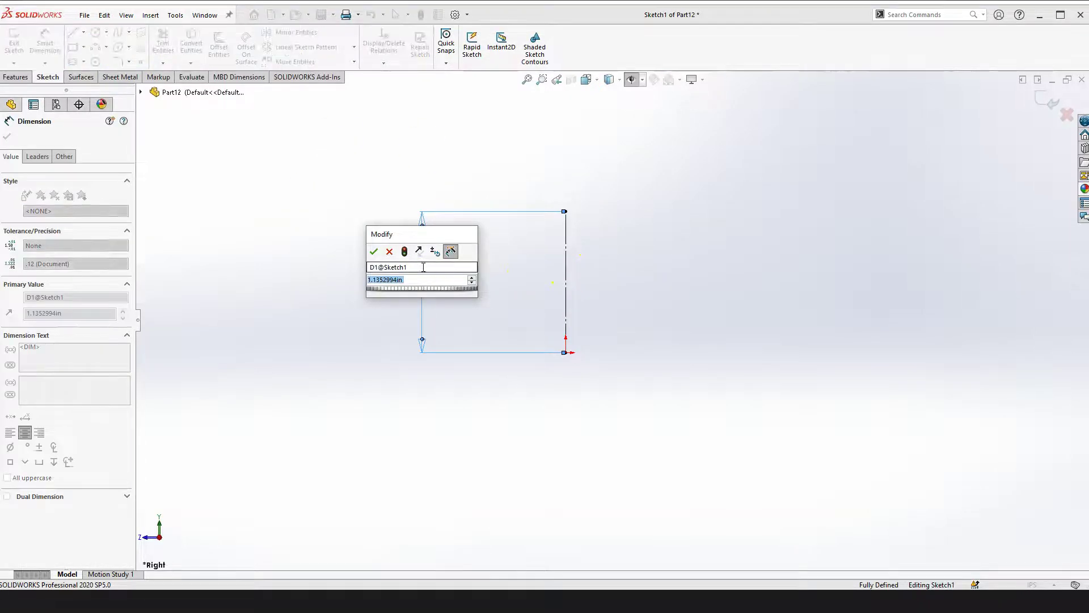
type("3.8")
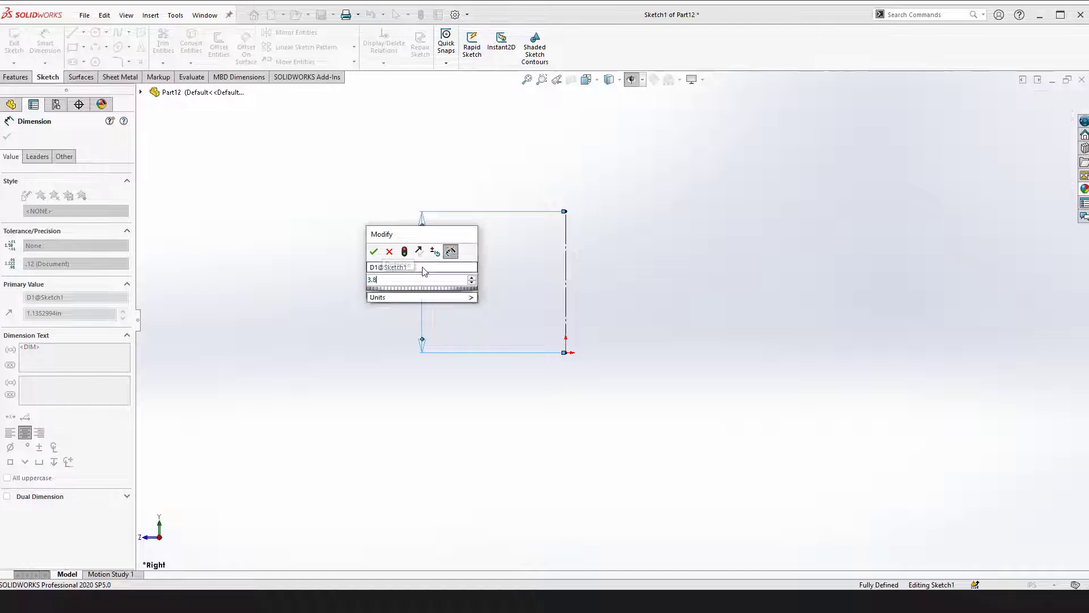
type("4")
key("Return")
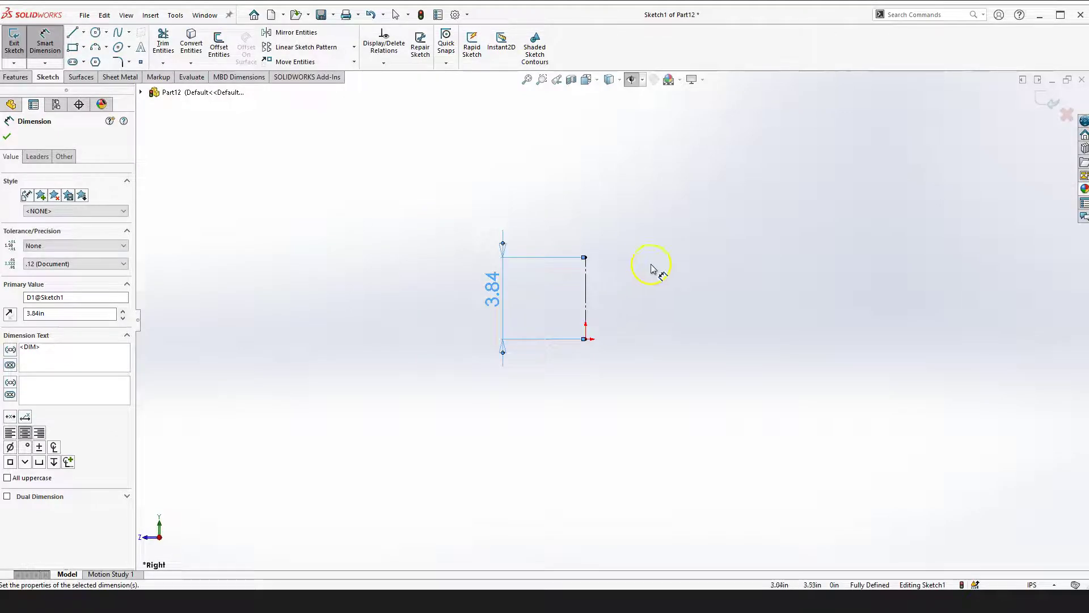
key("Escape")
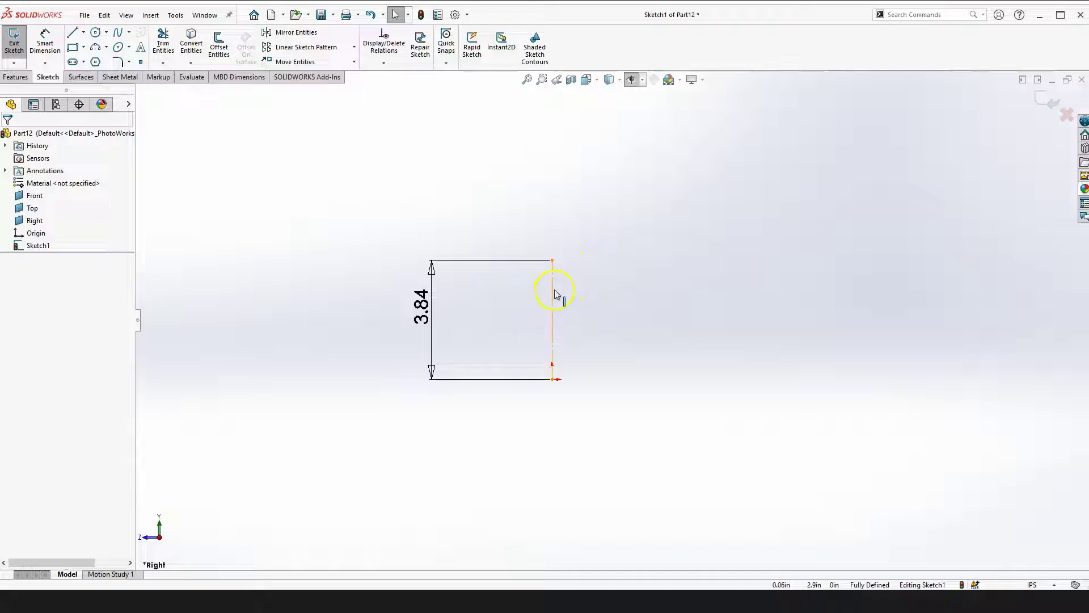
Sketch a base line about 3.2 in from the origin, a vertical side about 3.97 in, and a line back to the centerline's upper end
scroll(703, 314, "up", 1)
scroll(630, 313, "down", 2)
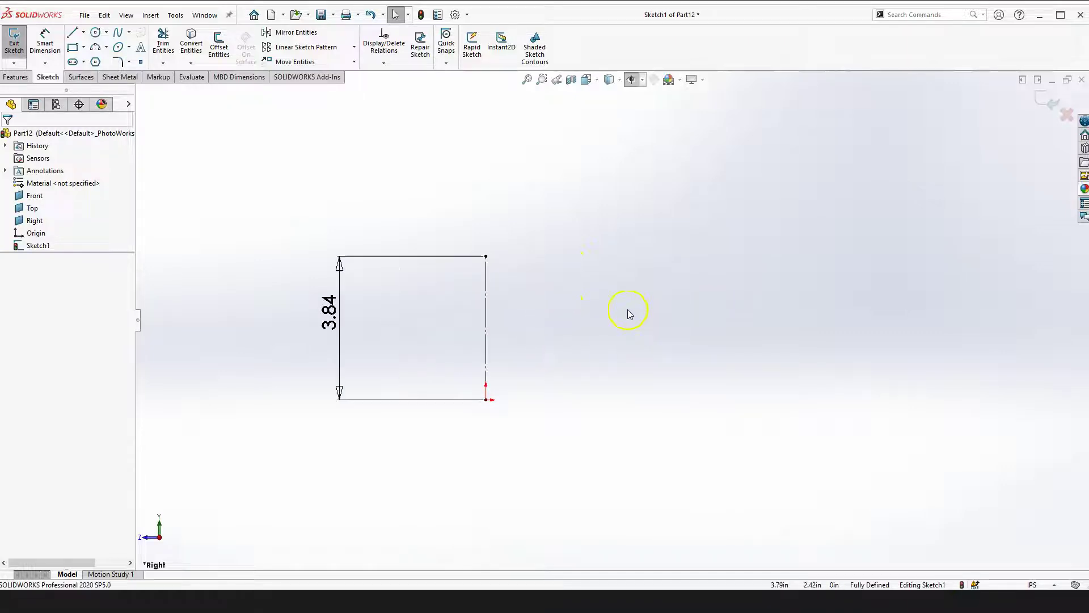
left_click(72, 34)
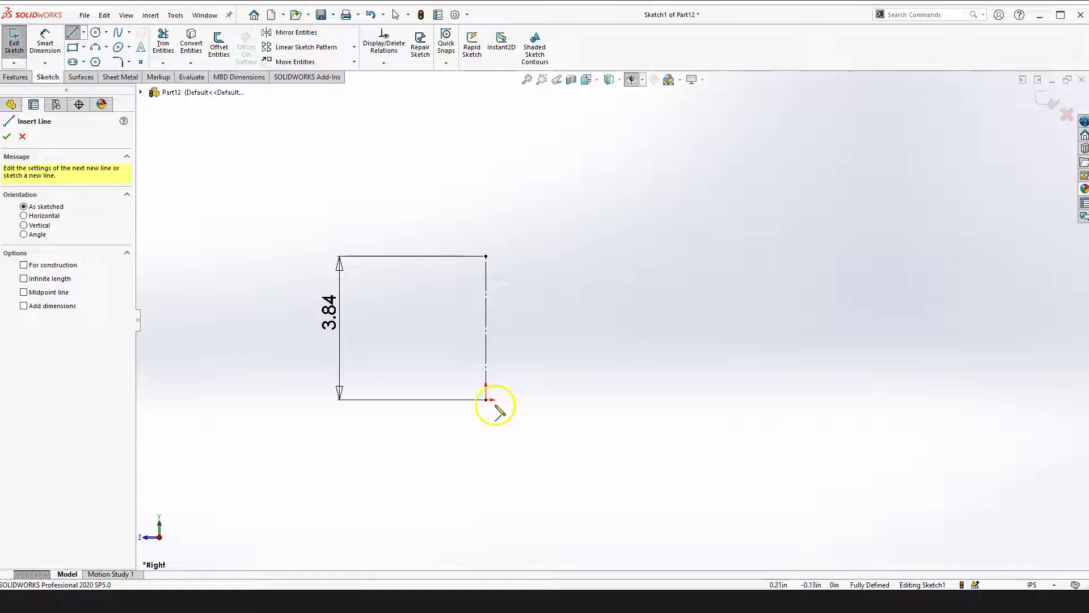
left_click(486, 400)
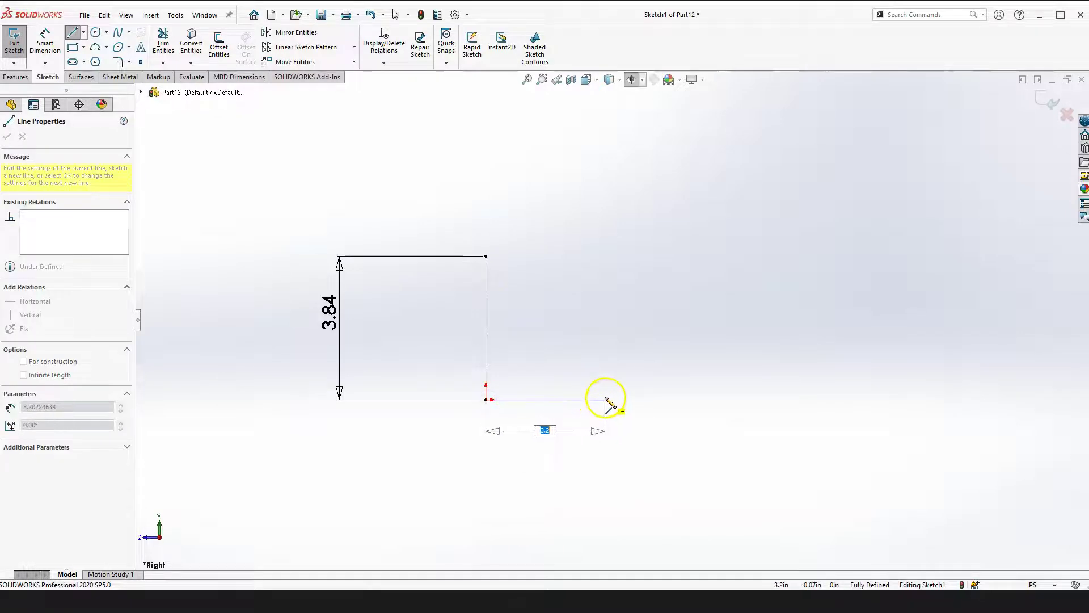
left_click(606, 400)
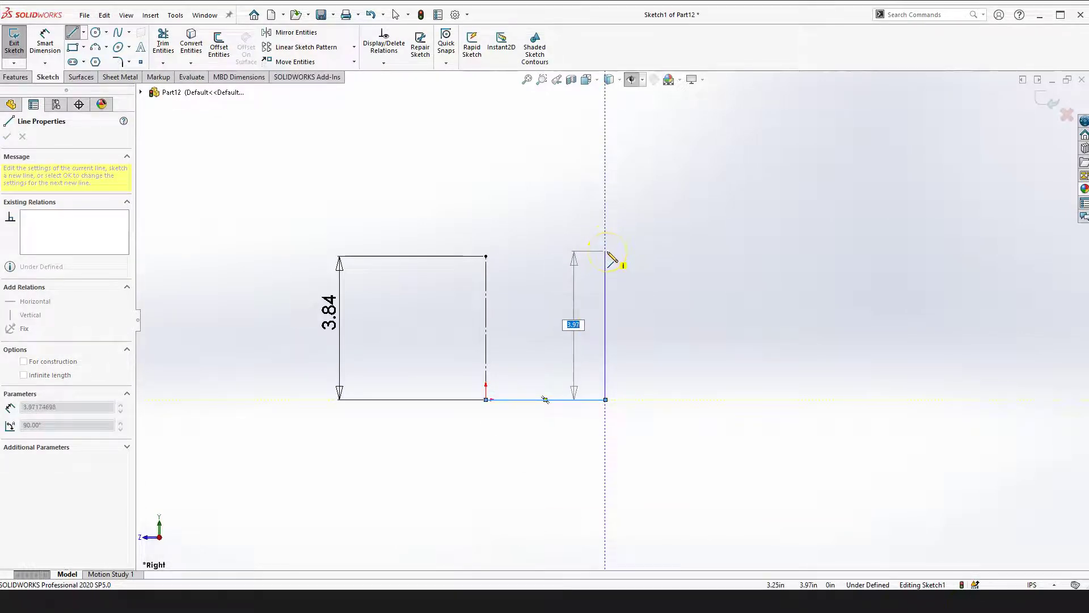
left_click(606, 252)
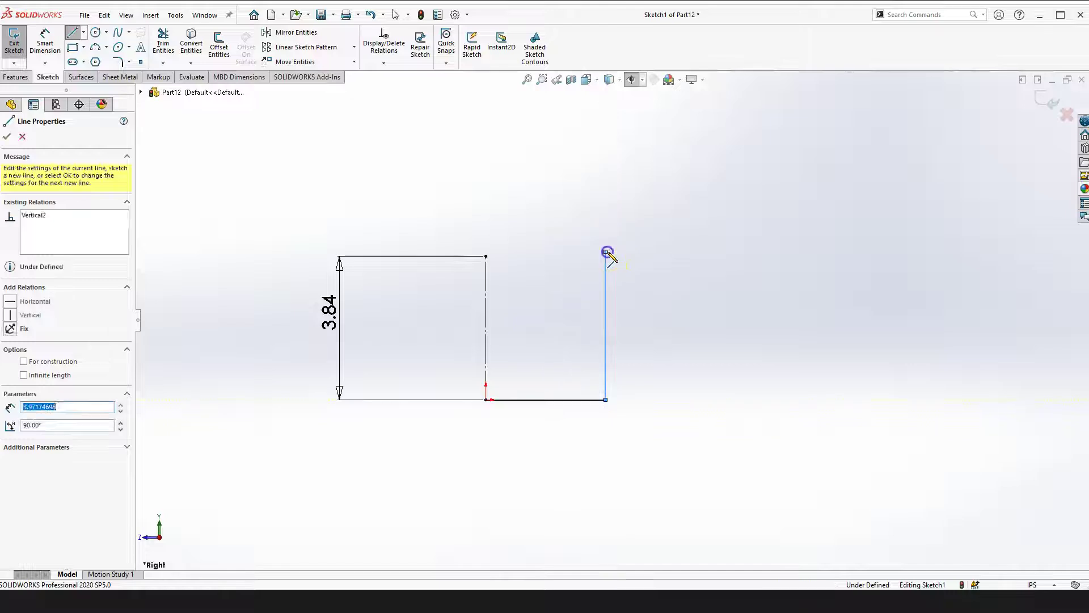
left_click(486, 256)
key("Escape")
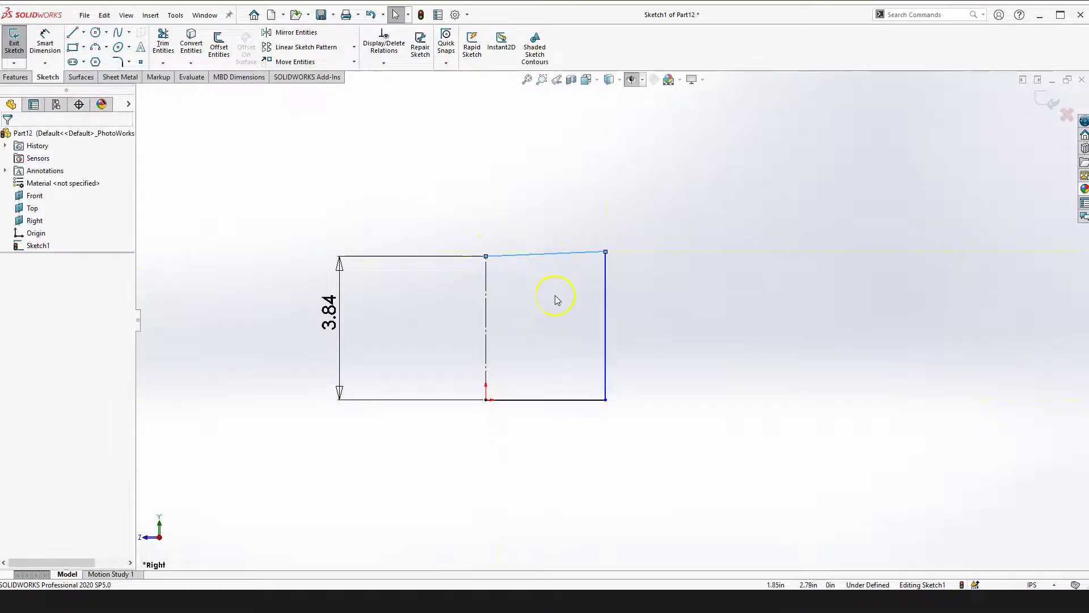
Make the profile's upper line horizontal and convert it to construction geometry
left_click(551, 254)
left_click(584, 202)
left_click(540, 291)
left_click(550, 255)
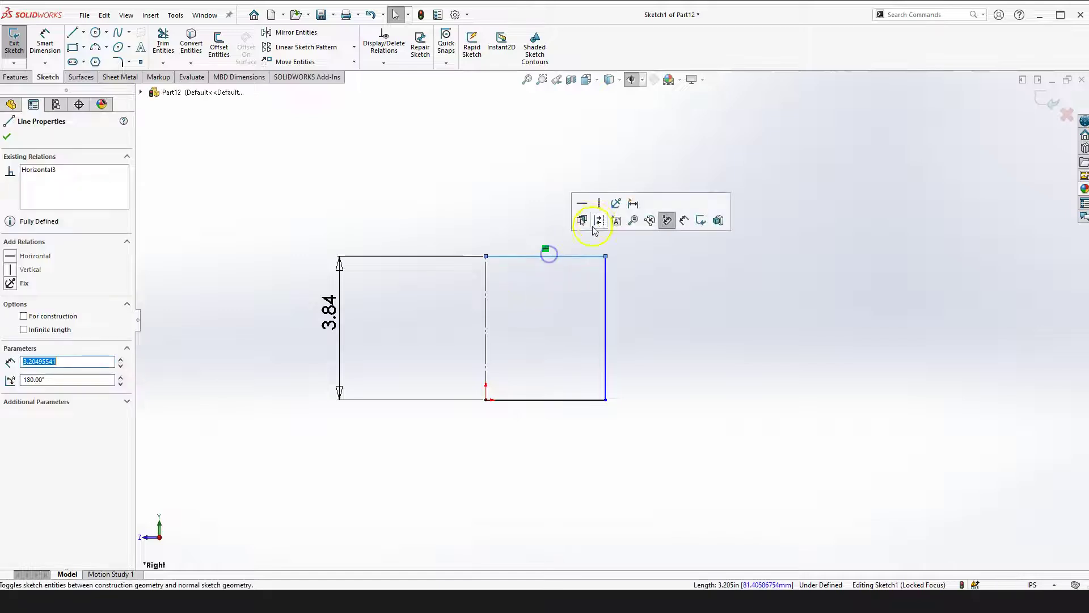
left_click(600, 221)
left_click(670, 335)
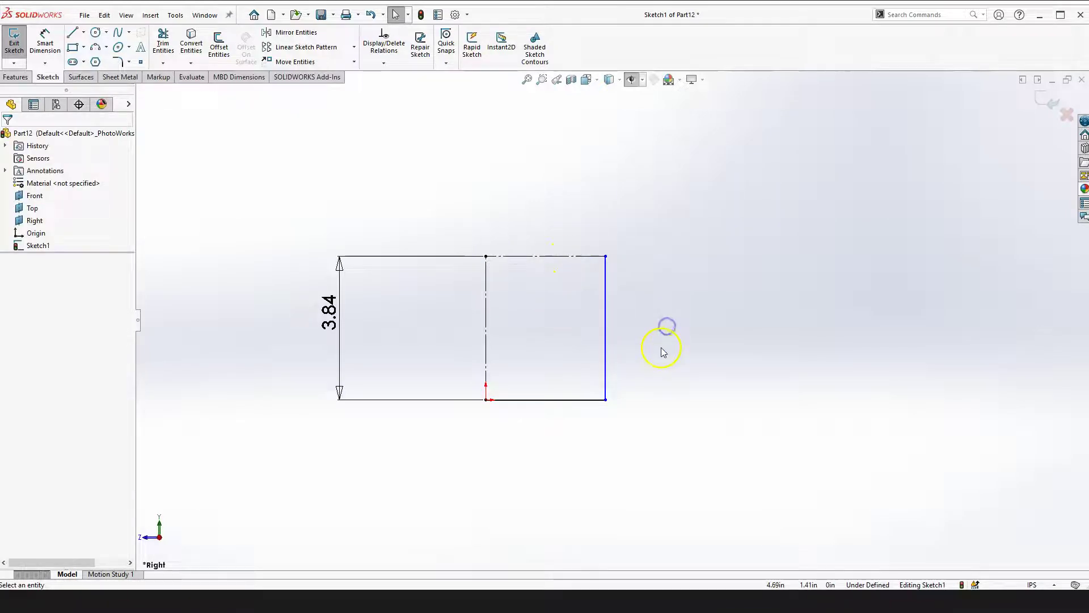
Move the height dimension farther from the profile and dimension the outer side across the centerline as a 3.96 in diameter
left_click_drag(339, 318, 288, 313)
left_click(760, 335)
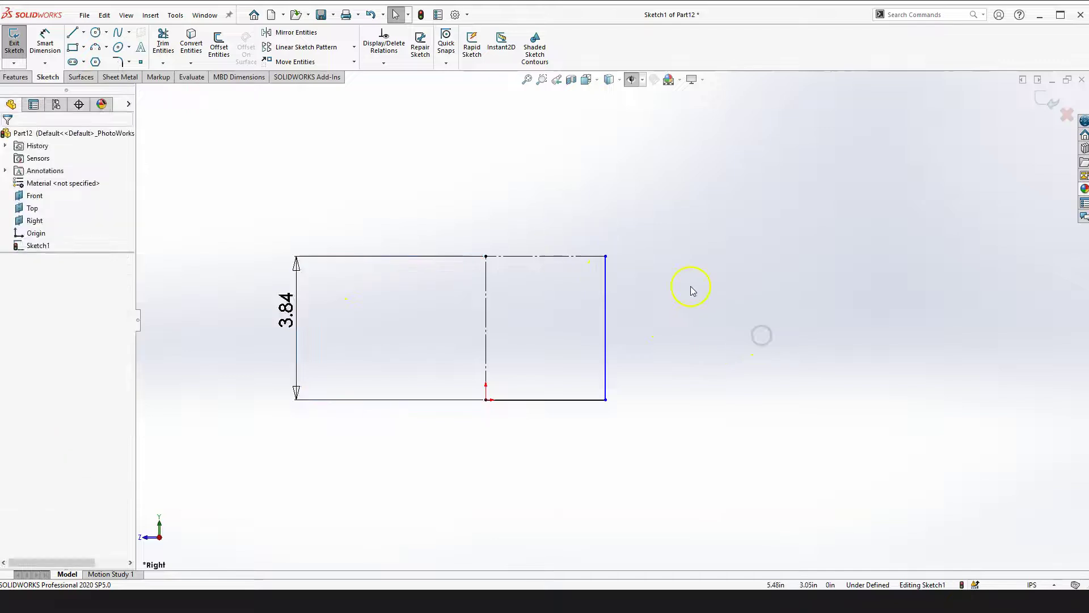
left_click(34, 44)
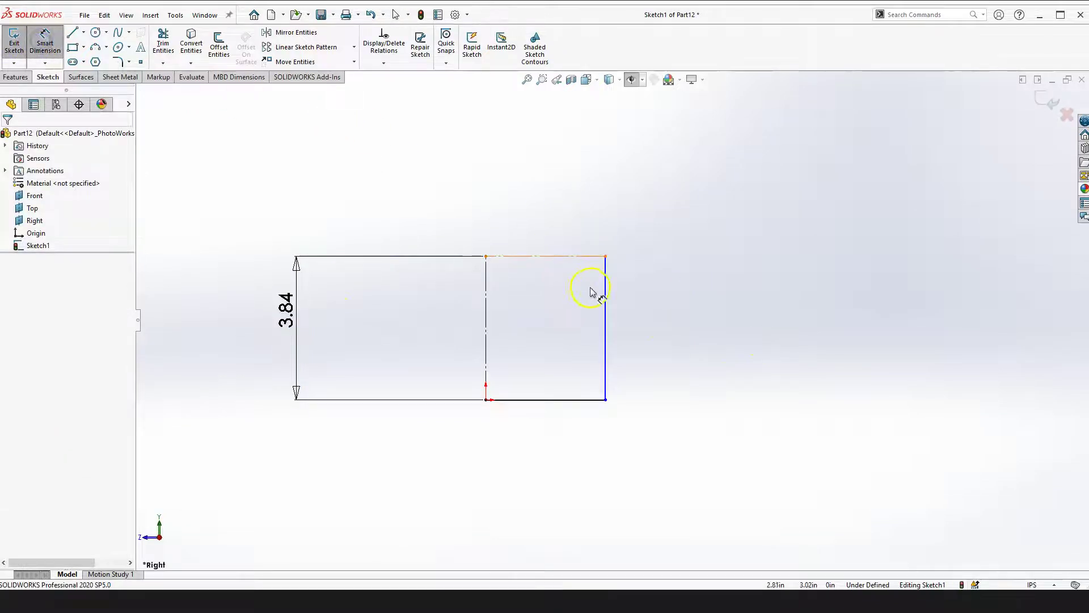
left_click(606, 281)
left_click(487, 291)
left_click(311, 226)
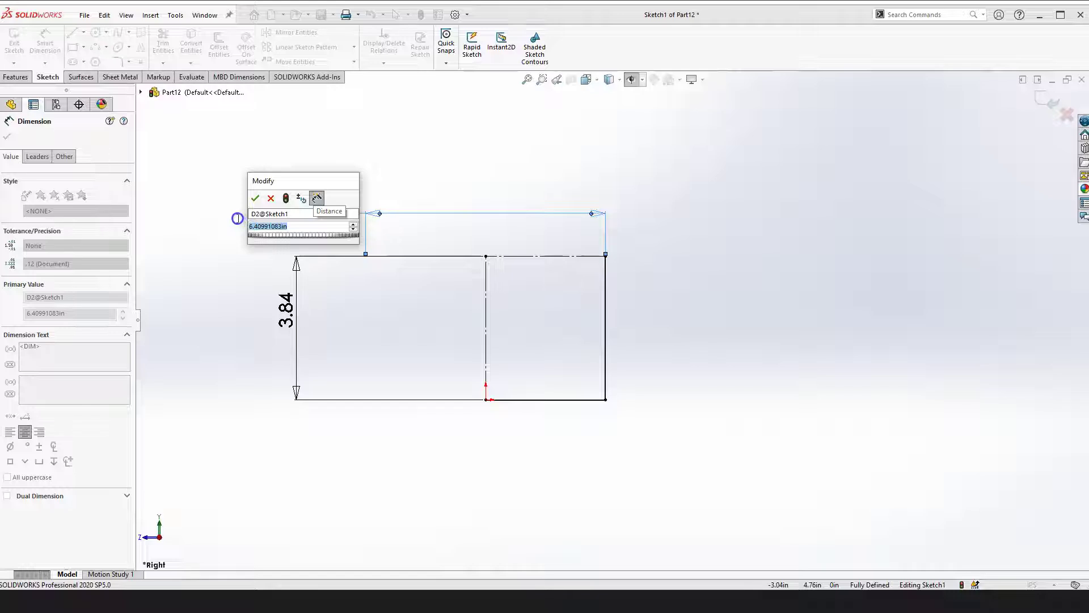
type("3.96")
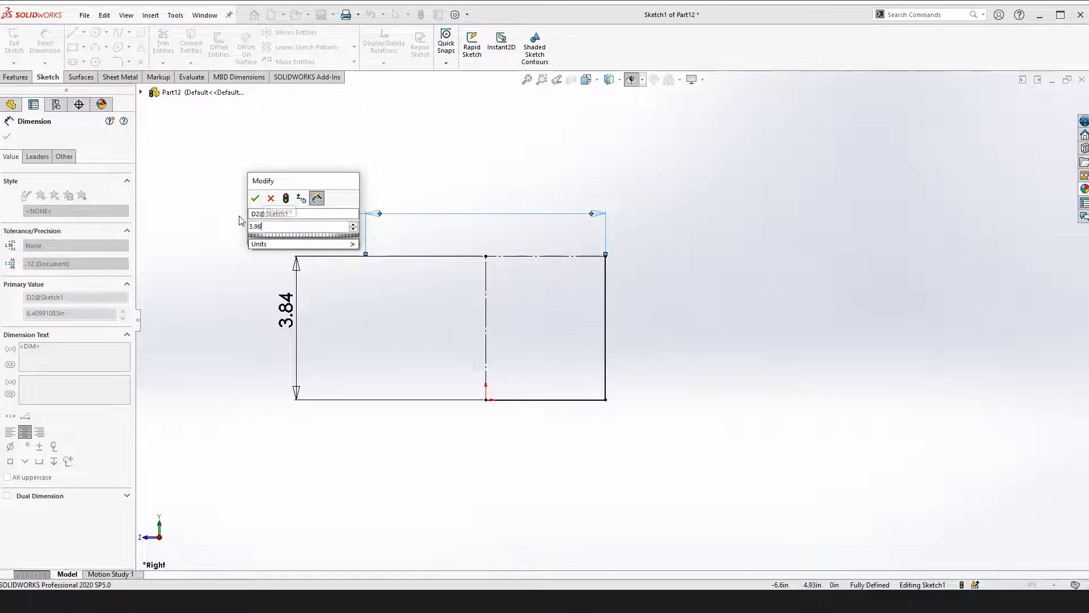
key("Return")
left_click(690, 313)
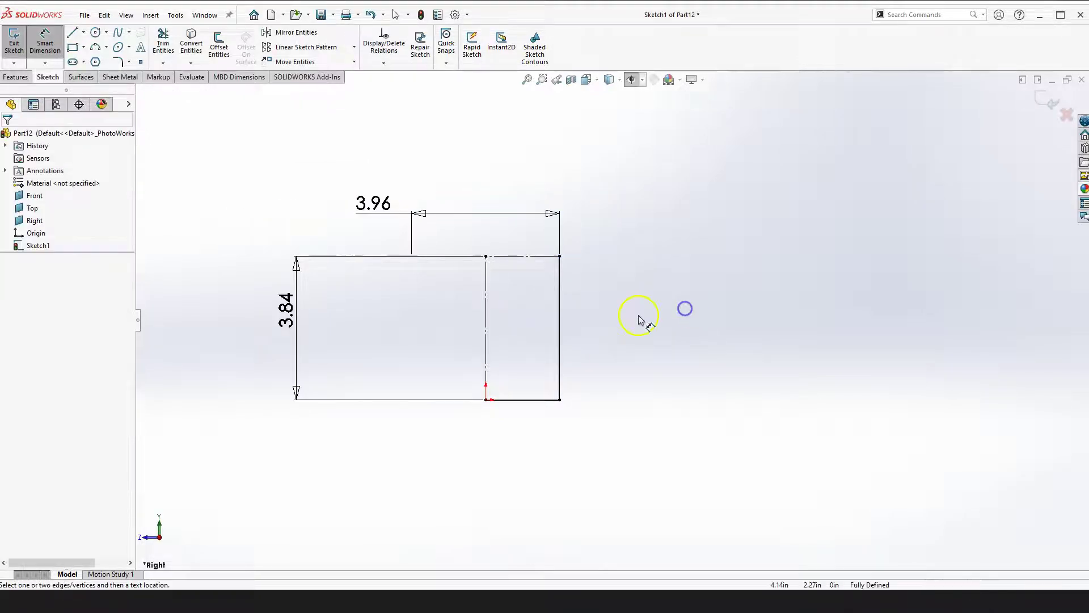
scroll(567, 301, "down", 2)
key("Escape")
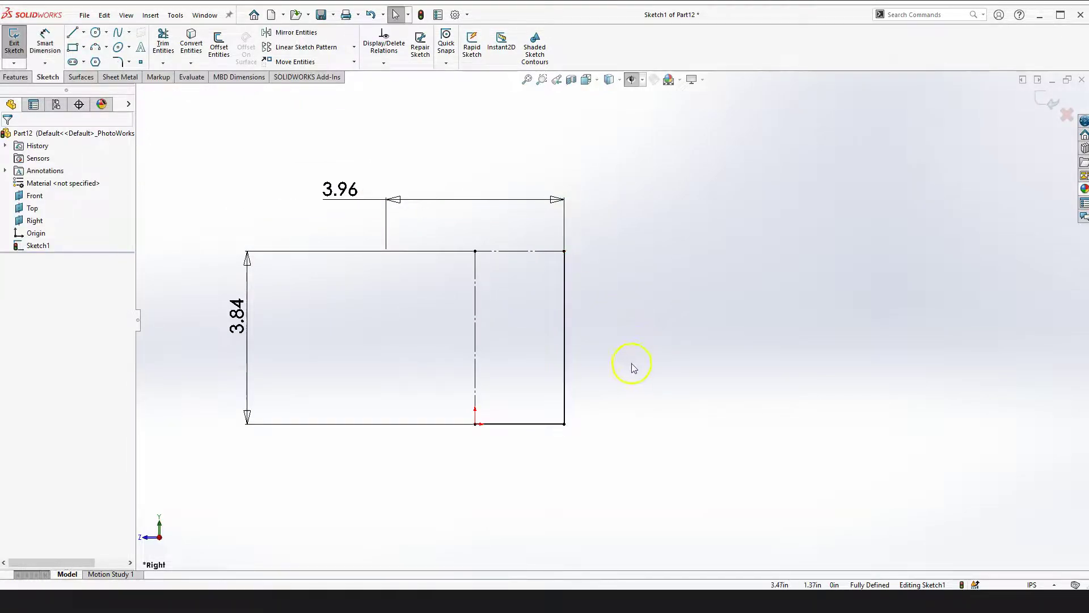
Sketch a slanted inner wall line about 3.23 in long inside the outer side, starting just below the upper construction line
scroll(624, 368, "down", 1)
left_click(555, 215)
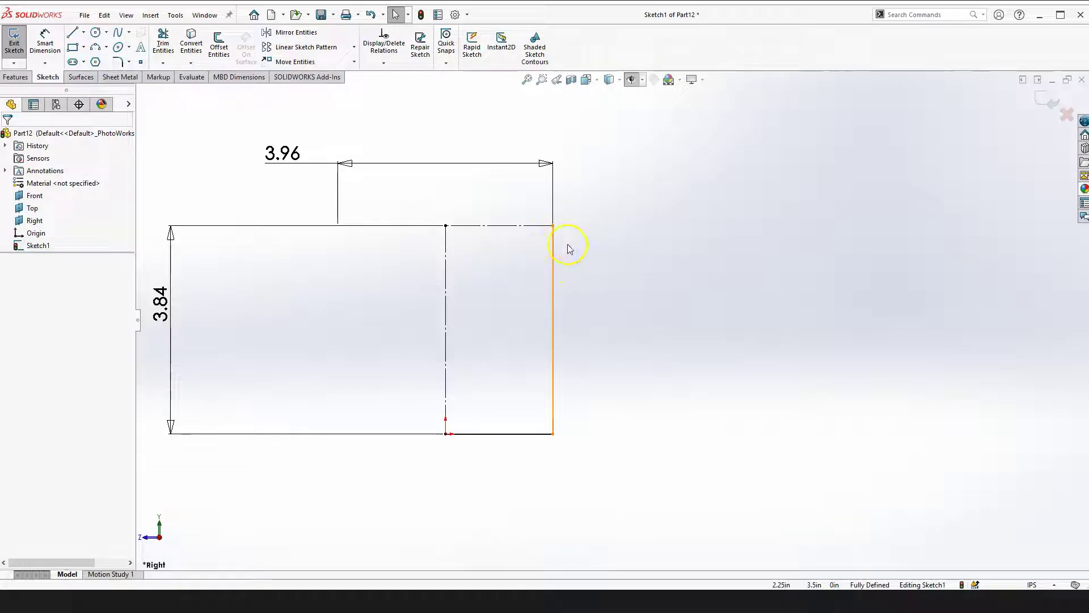
left_click(73, 35)
scroll(539, 215, "down", 4)
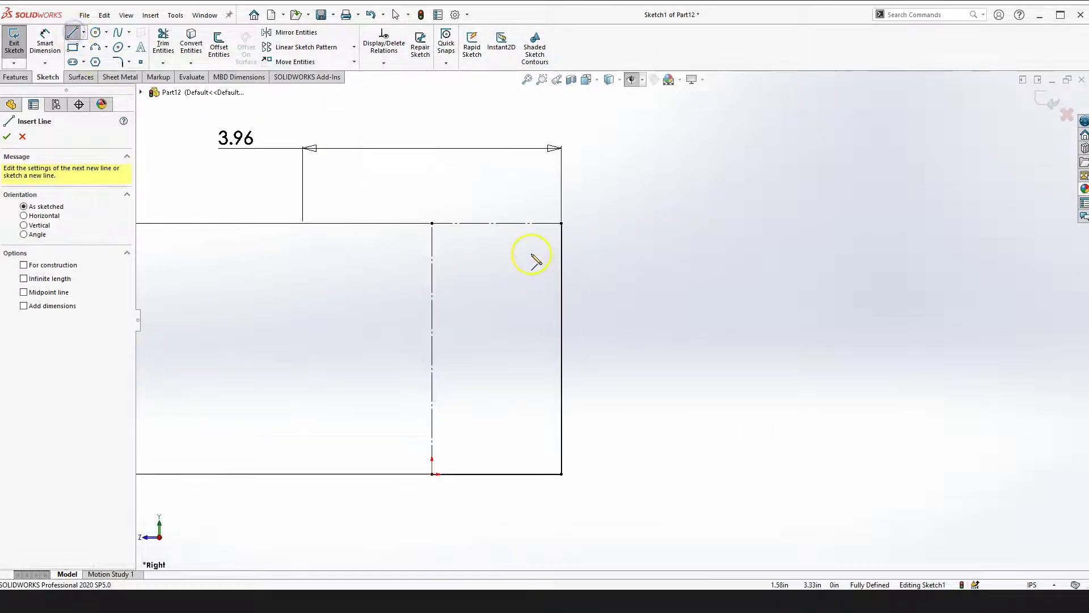
left_click(590, 224)
scroll(567, 397, "up", 3)
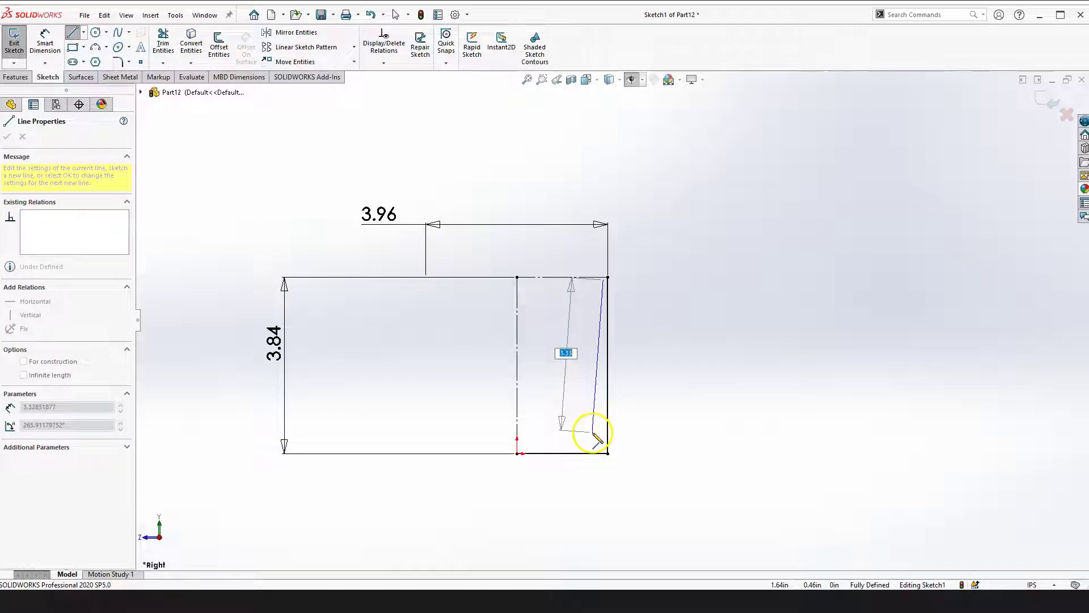
left_click(593, 428)
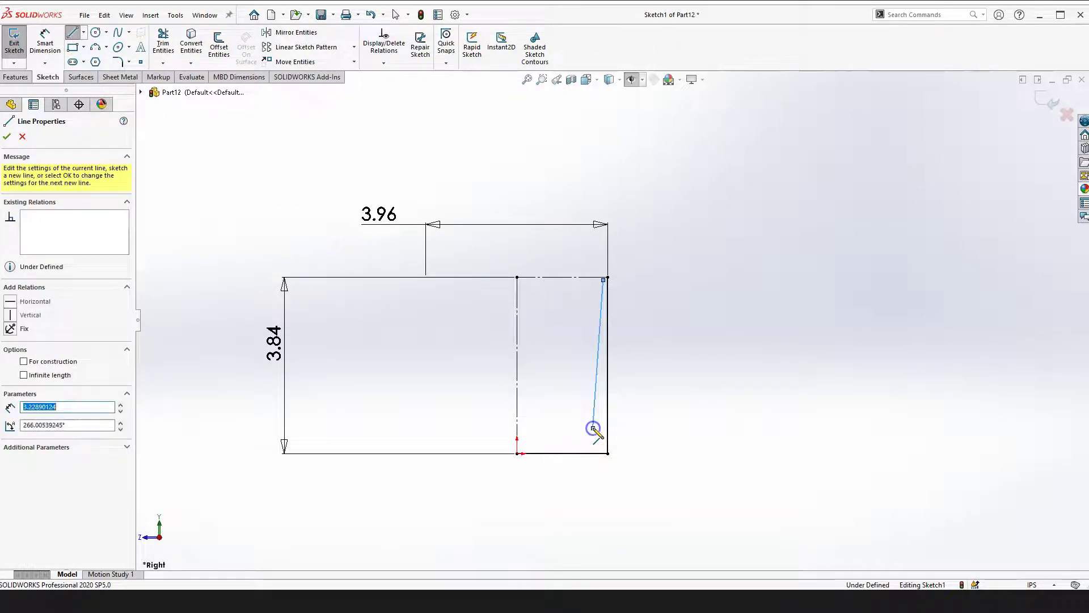
key("Escape")
scroll(636, 409, "down", 2)
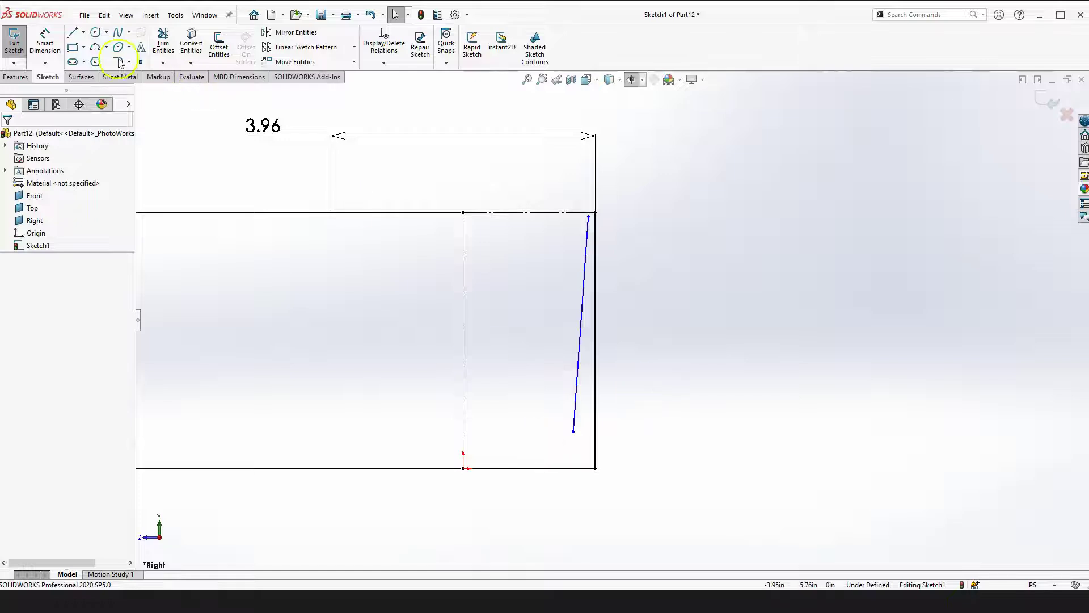
Sketch a horizontal inner floor line about 1.65 in long from the slanted line's lower end to the vertical centerline
left_click(72, 36)
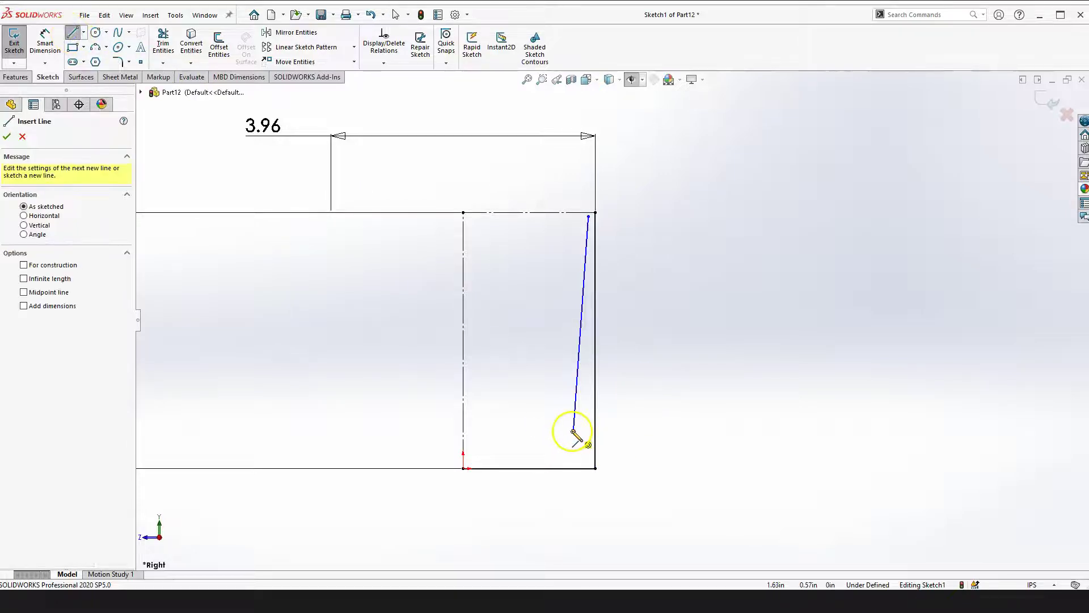
left_click(574, 431)
left_click(463, 431)
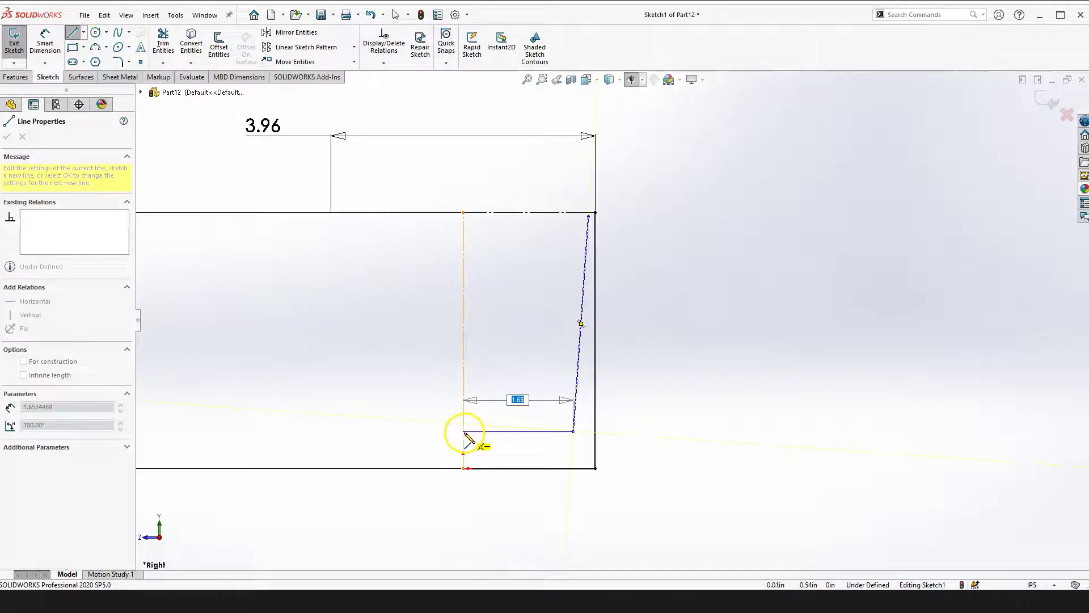
key("Escape")
left_click(498, 432)
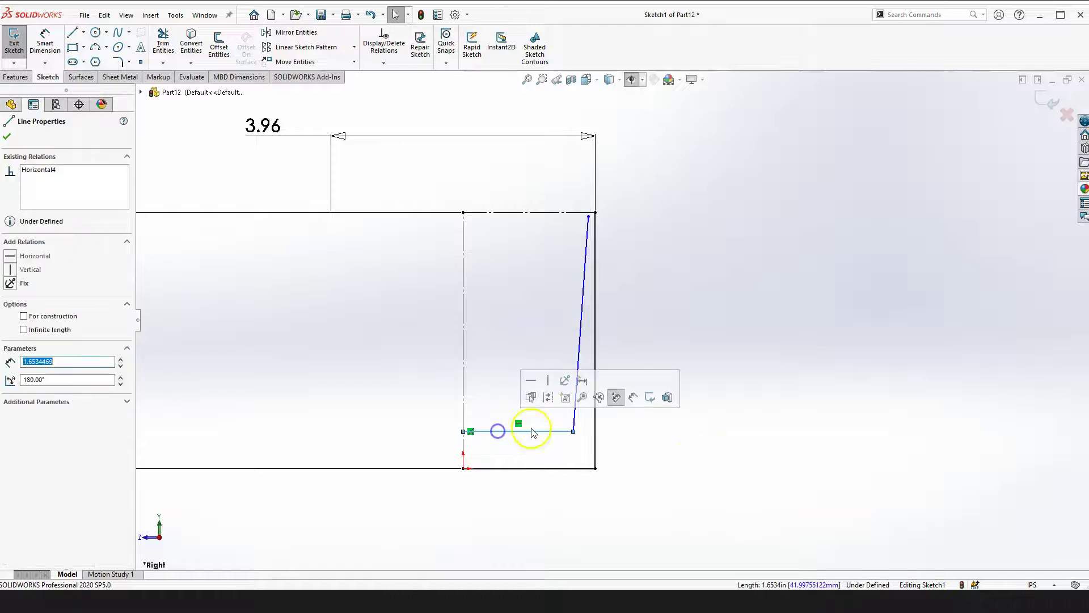
left_click(700, 483)
Make the slanted inner line's upper endpoint coincident with the horizontal construction line
scroll(624, 369, "up", 2)
scroll(684, 295, "down", 2)
scroll(570, 222, "down", 4)
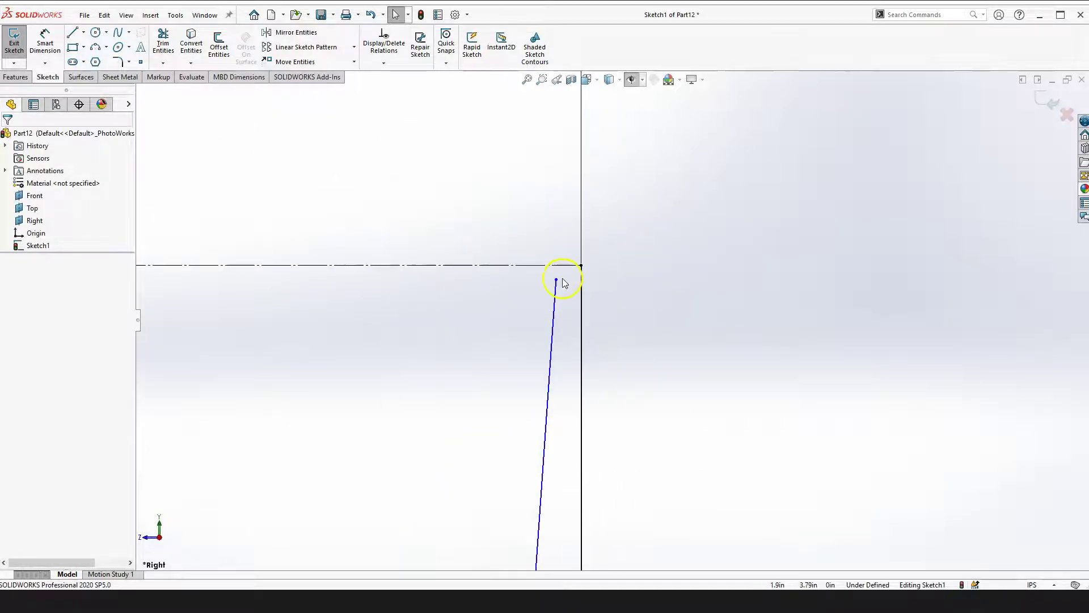
left_click(693, 328)
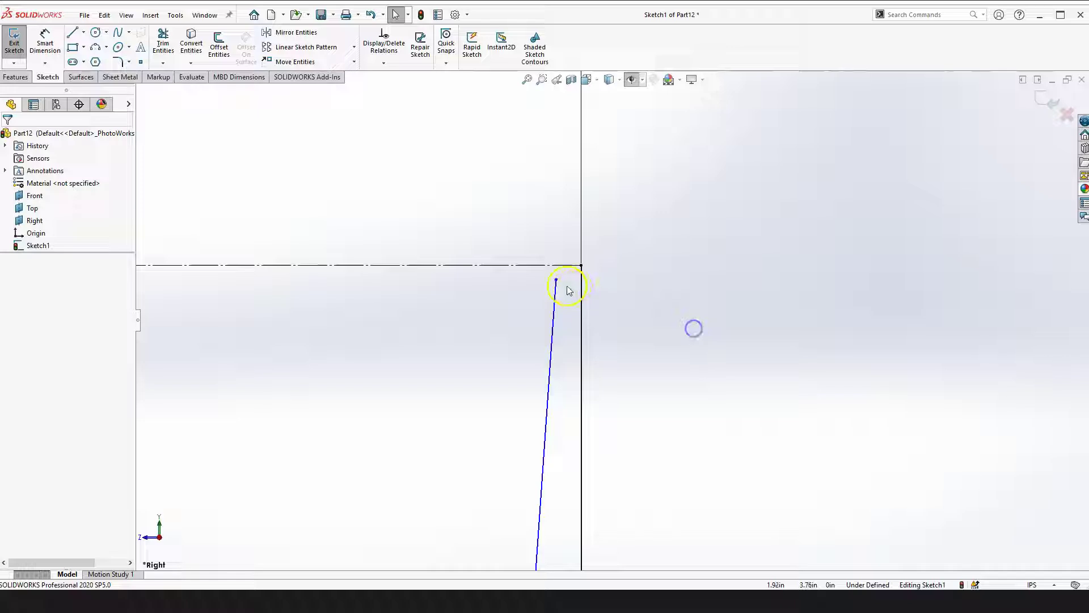
left_click(558, 280)
left_click(565, 265)
left_click(557, 280, "ctrl")
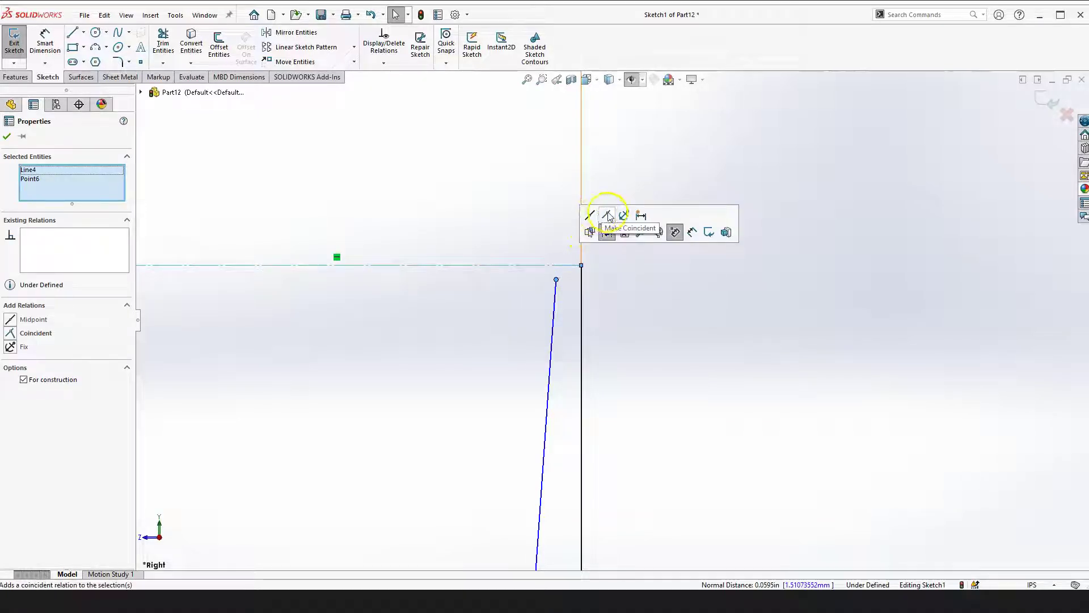
left_click(606, 215)
left_click(678, 321)
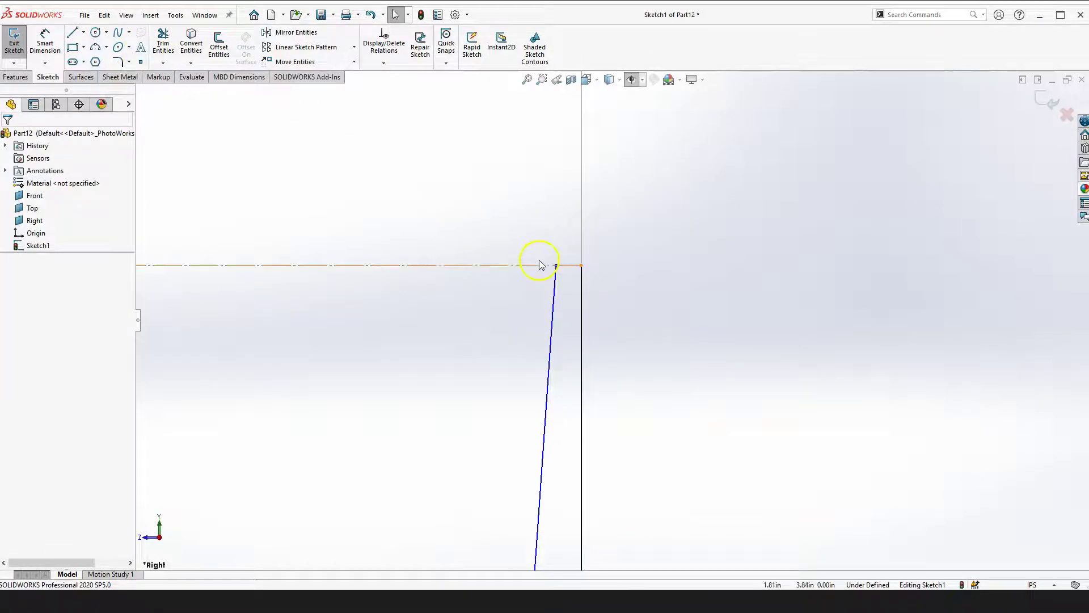
left_click(628, 293)
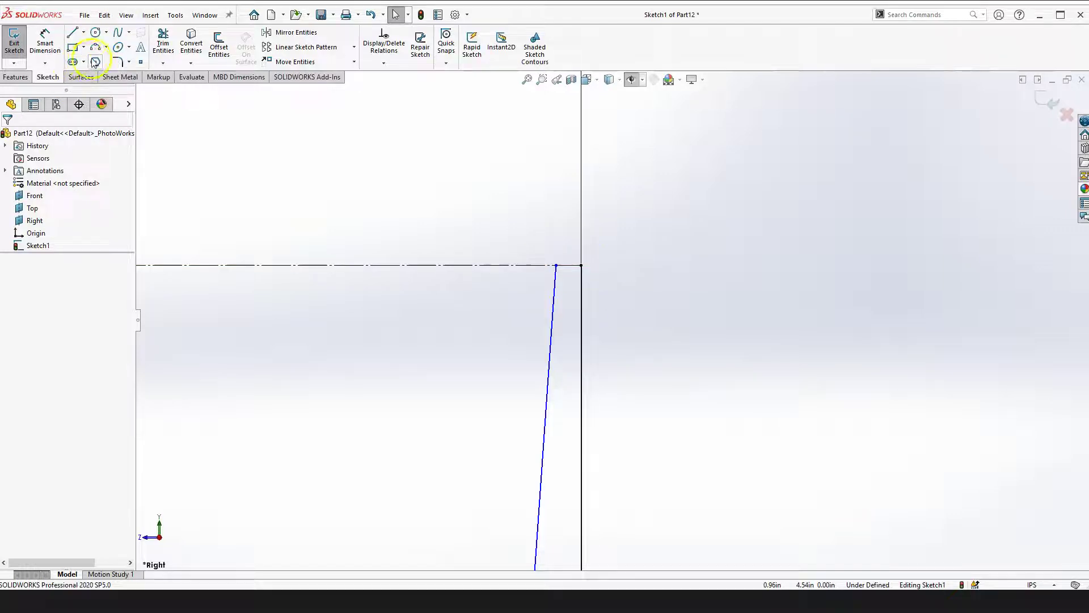
Sketch a 3 Point Arc of about 0.05 in radius bridging the upper ends of the inner and outer wall lines
left_click(106, 48)
left_click(129, 92)
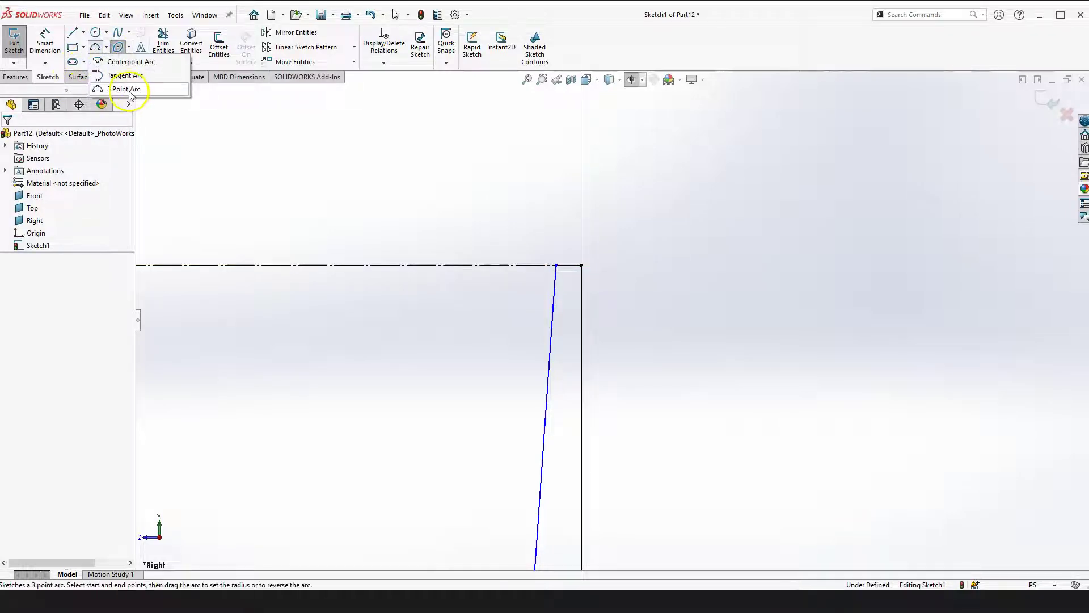
left_click(557, 265)
left_click(580, 264)
left_click(573, 253)
key("Escape")
scroll(579, 286, "down", 3)
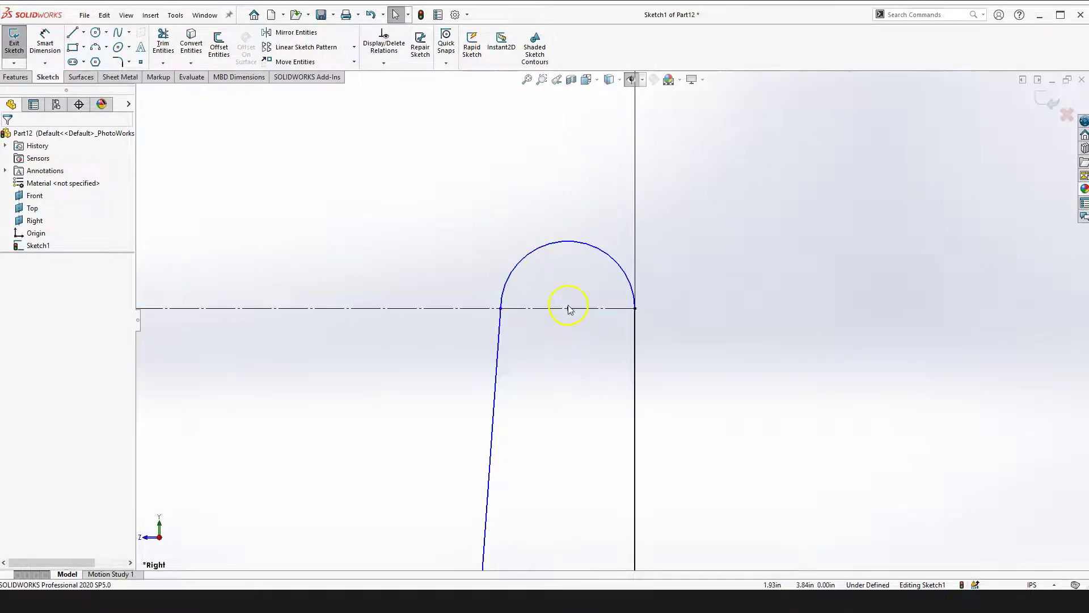
Try a tangent relation between the rim arc and the slanted inner wall line
left_click(568, 308)
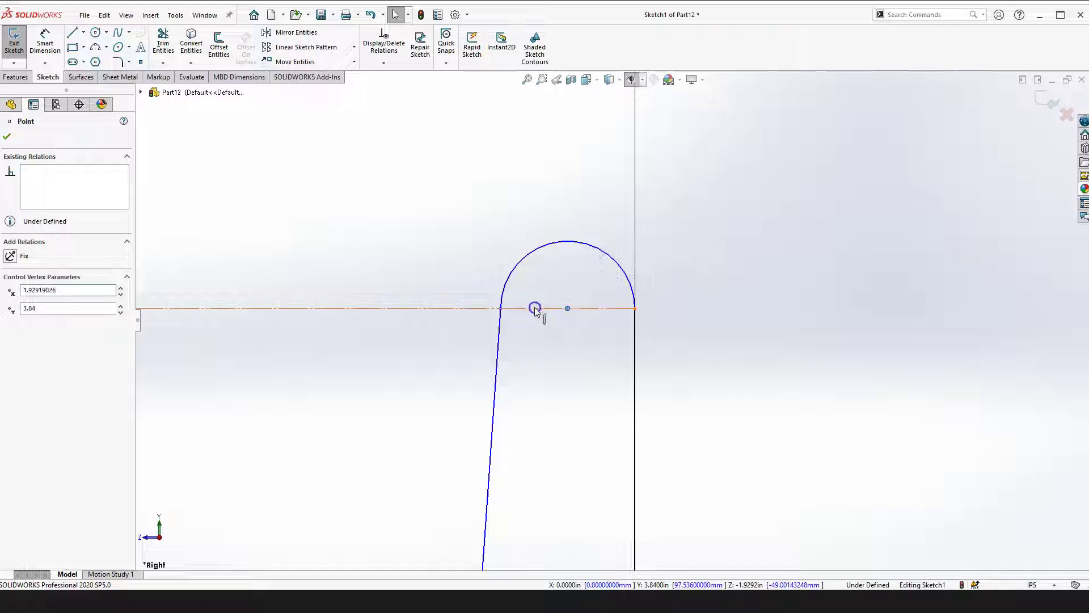
left_click(535, 308)
left_click(722, 365)
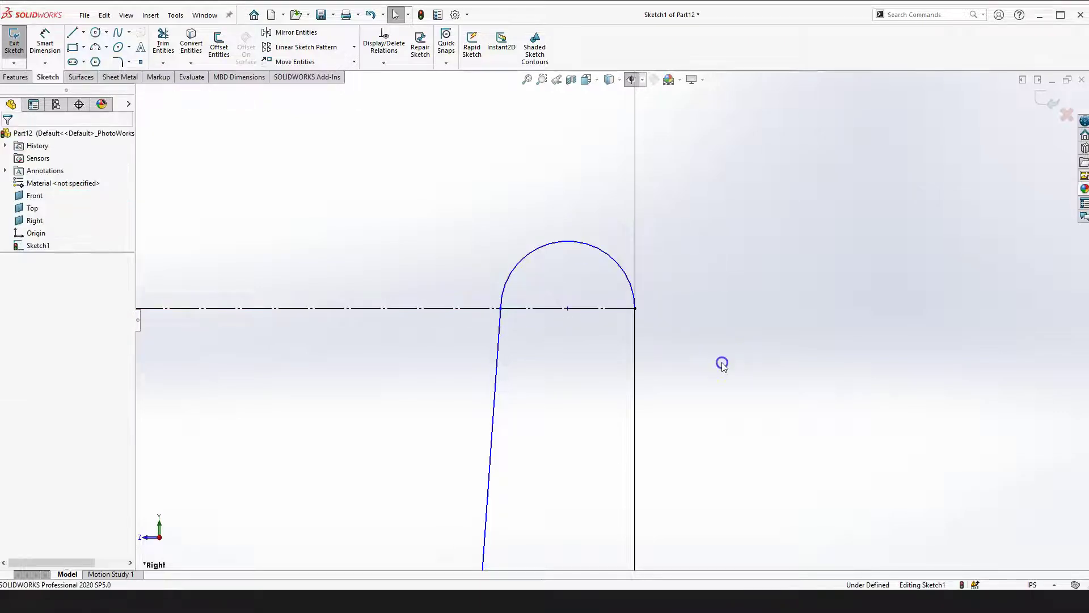
left_click(508, 288)
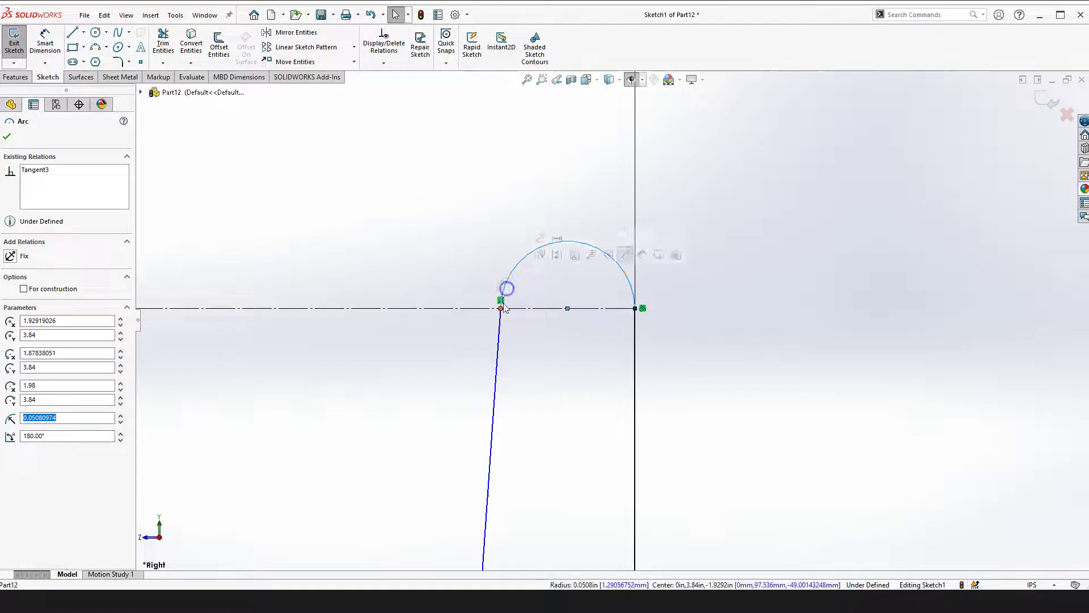
left_click(633, 340)
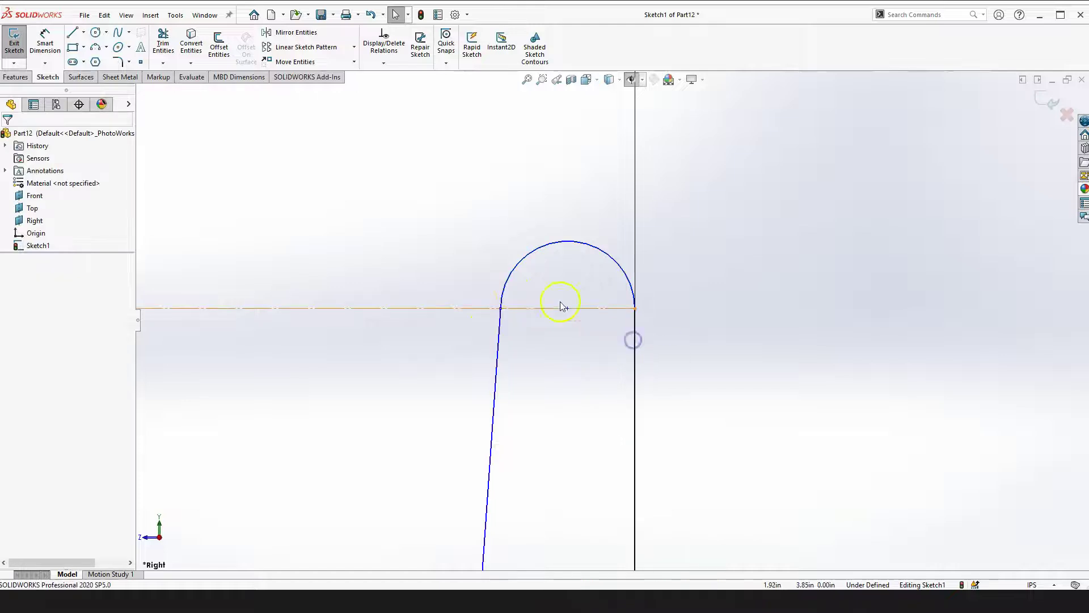
left_click(509, 293)
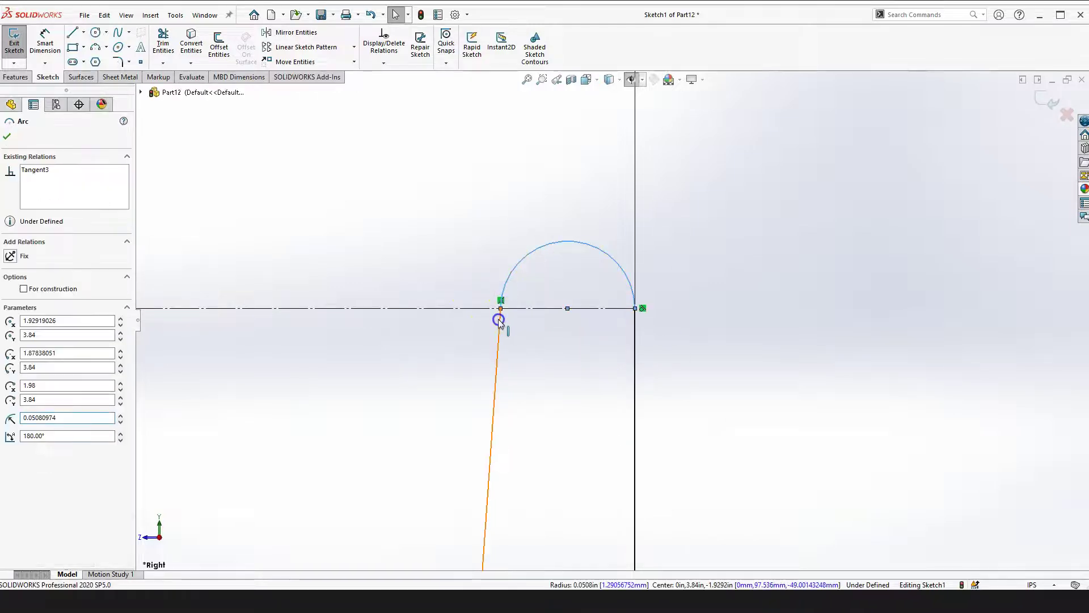
left_click(502, 316, "ctrl")
left_click(531, 269)
left_click(539, 379)
Move the inner profile's lower corner toward the centerline to test how the wall thickness responds
scroll(536, 403, "up", 5)
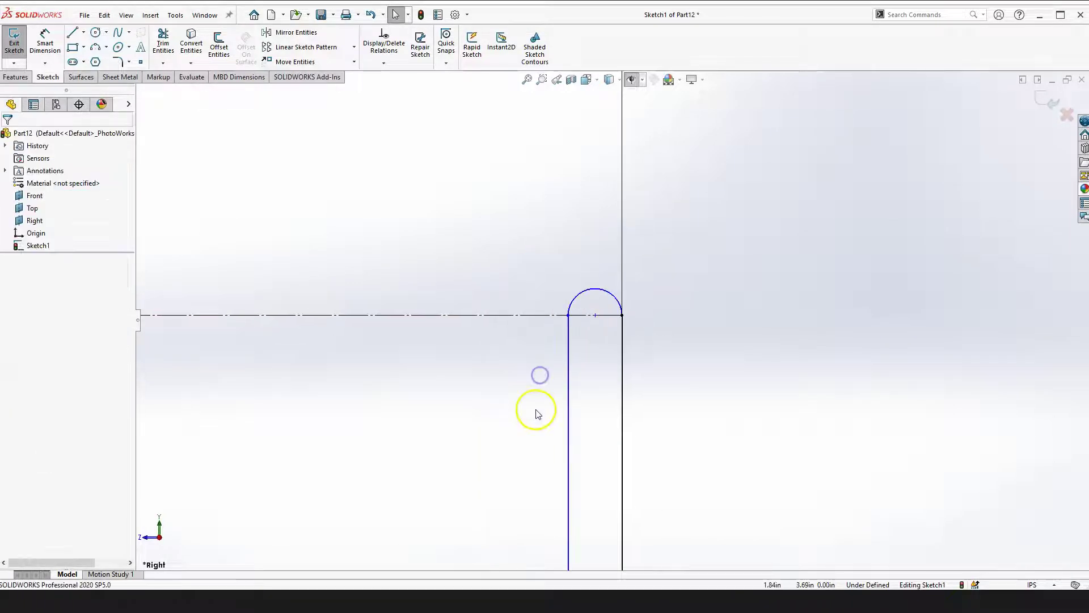
scroll(587, 395, "up", 4)
scroll(678, 415, "up", 1)
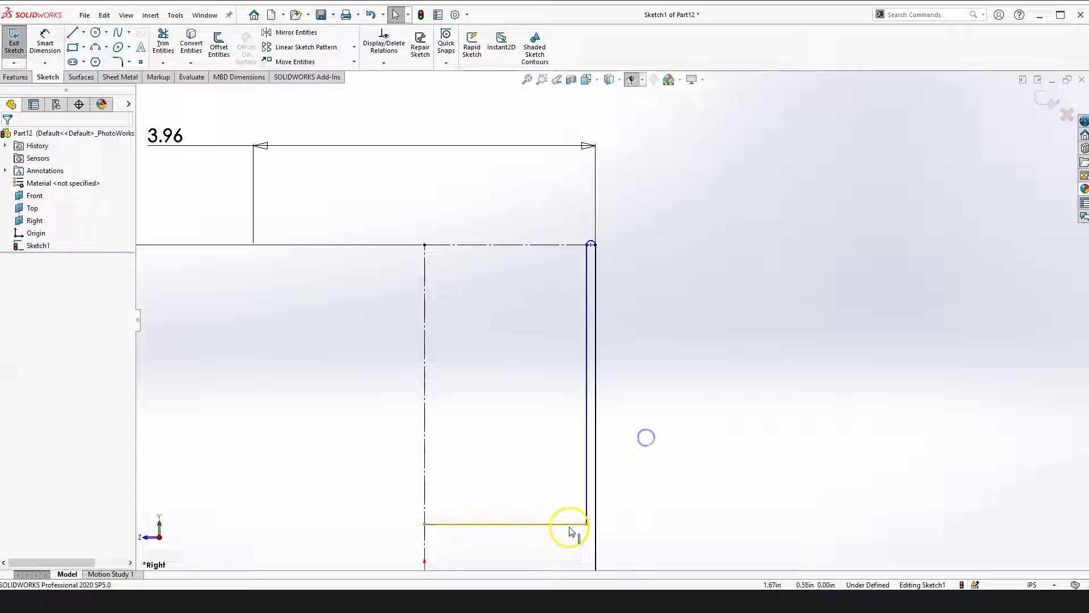
left_click(586, 524)
left_click_drag(579, 524, 574, 521)
left_click(667, 376)
left_click(575, 402)
left_click(659, 293)
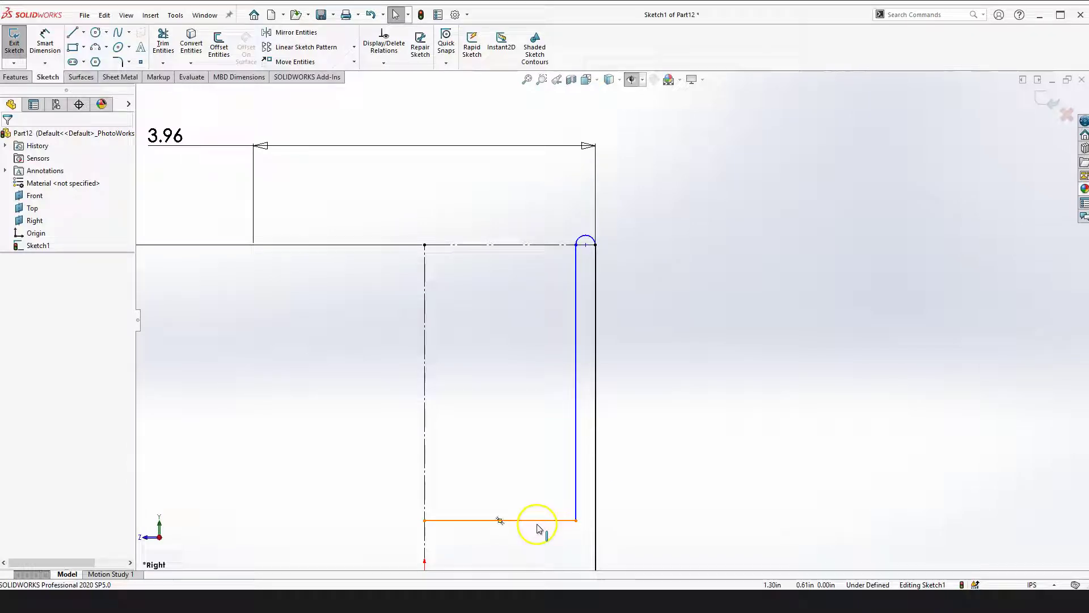
Undo the corner move and the tangent relation between the rim arc and the inner wall line
key("ctrl+z")
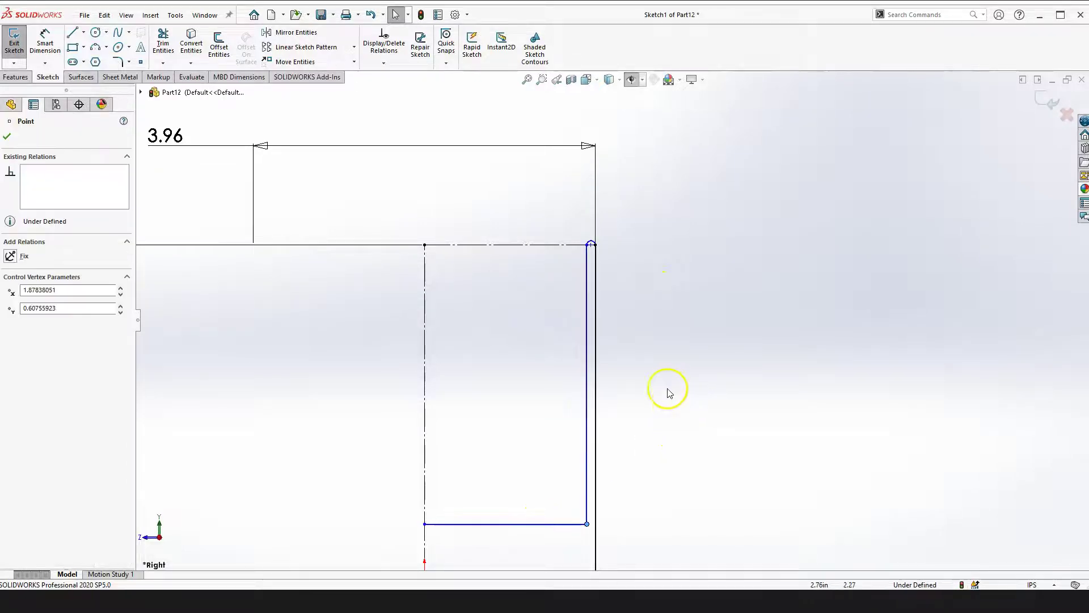
scroll(634, 275, "down", 2)
scroll(635, 275, "up", 3)
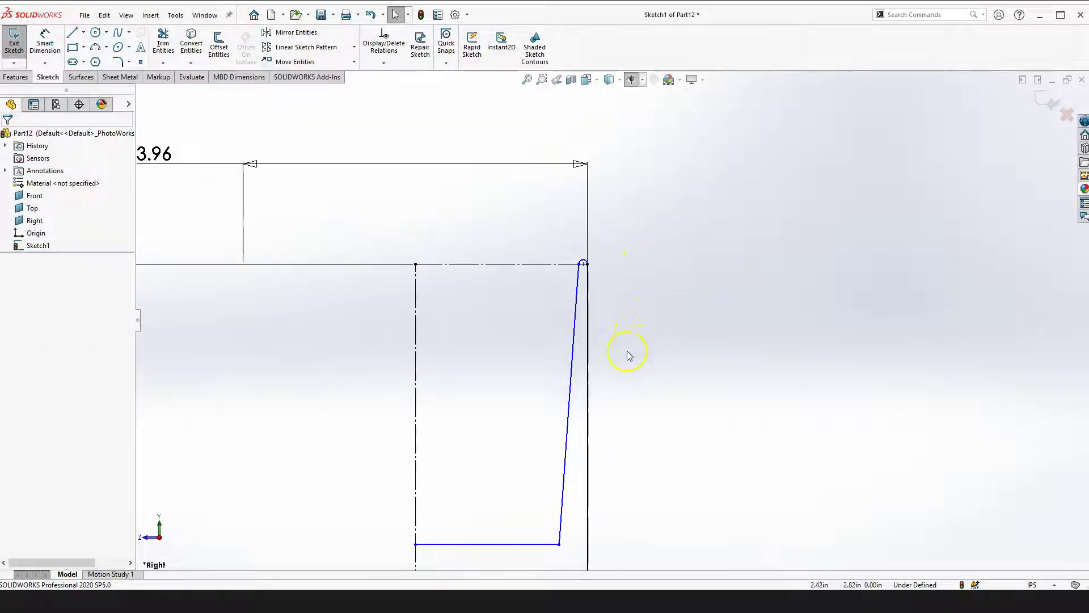
Dimension the angle between the inner wall line and the outer side as 2° and move the dimension outside the profile
scroll(638, 374, "down", 2)
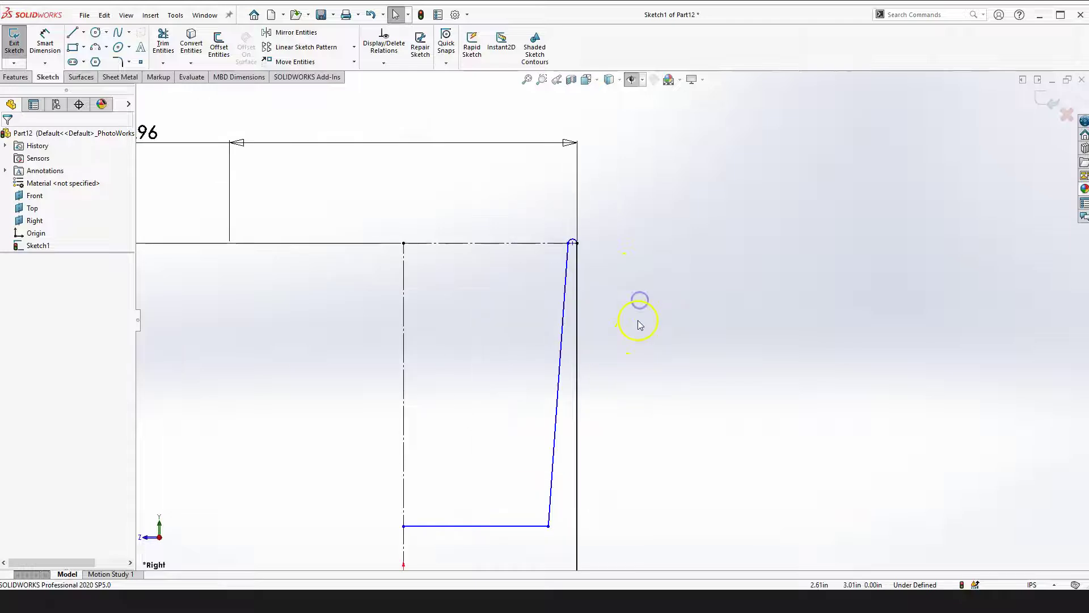
scroll(579, 263, "down", 2)
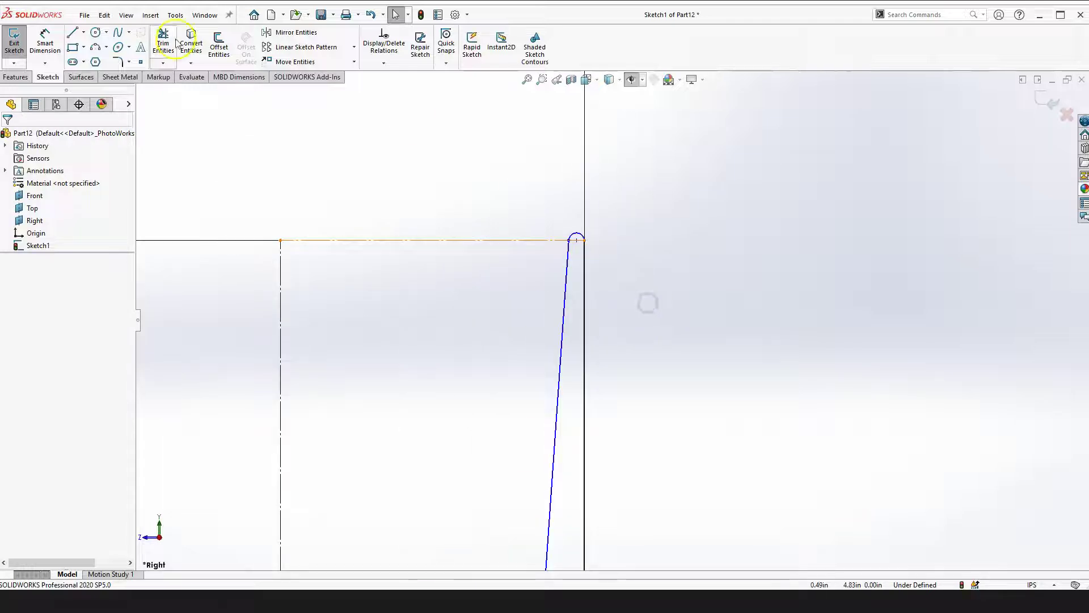
left_click(45, 44)
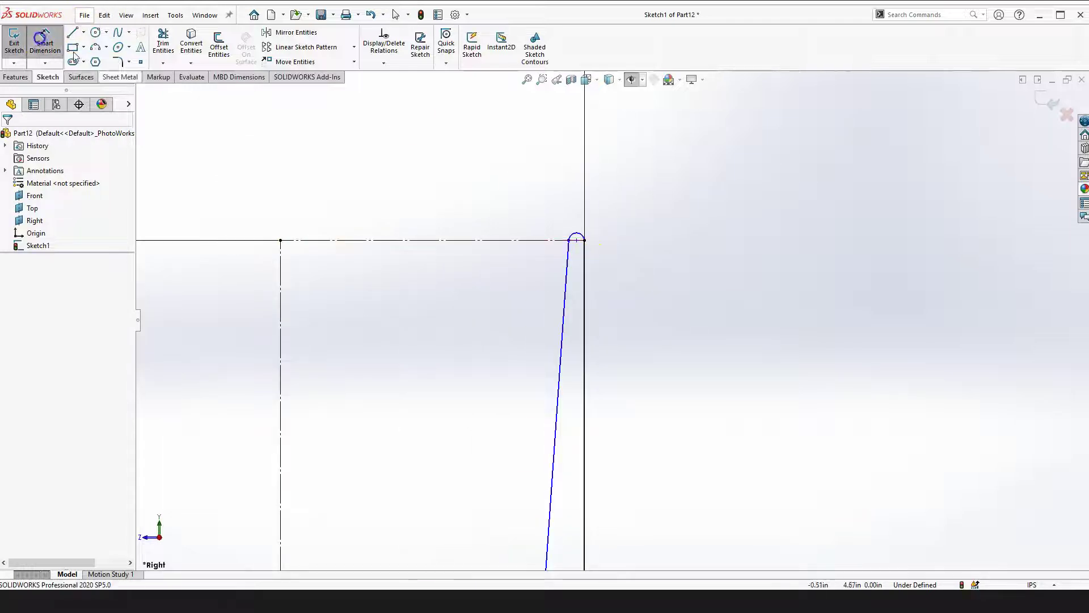
left_click(585, 285)
left_click(565, 284)
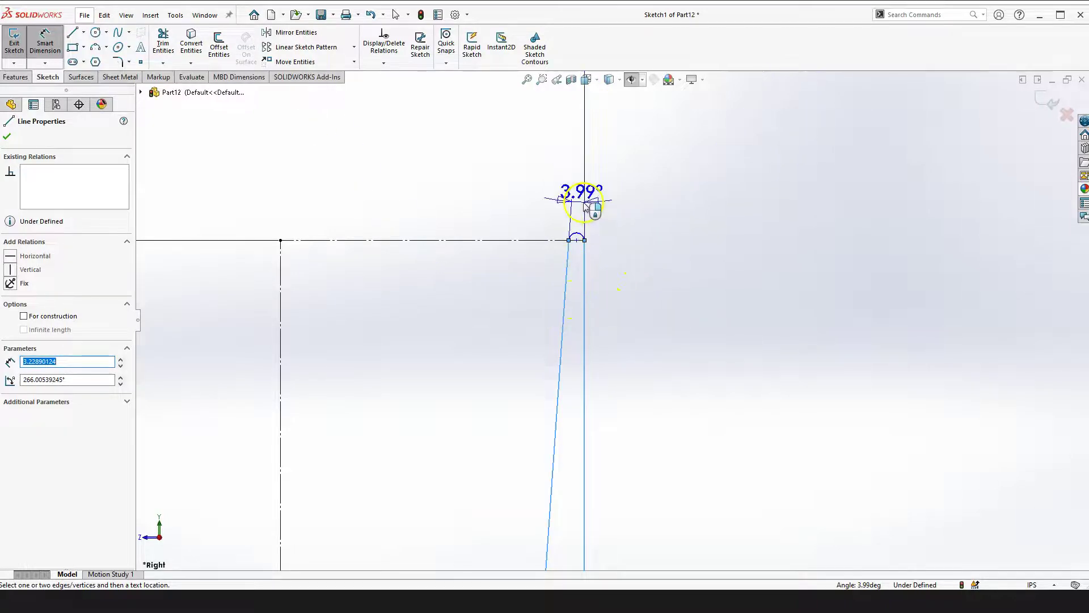
left_click(579, 203)
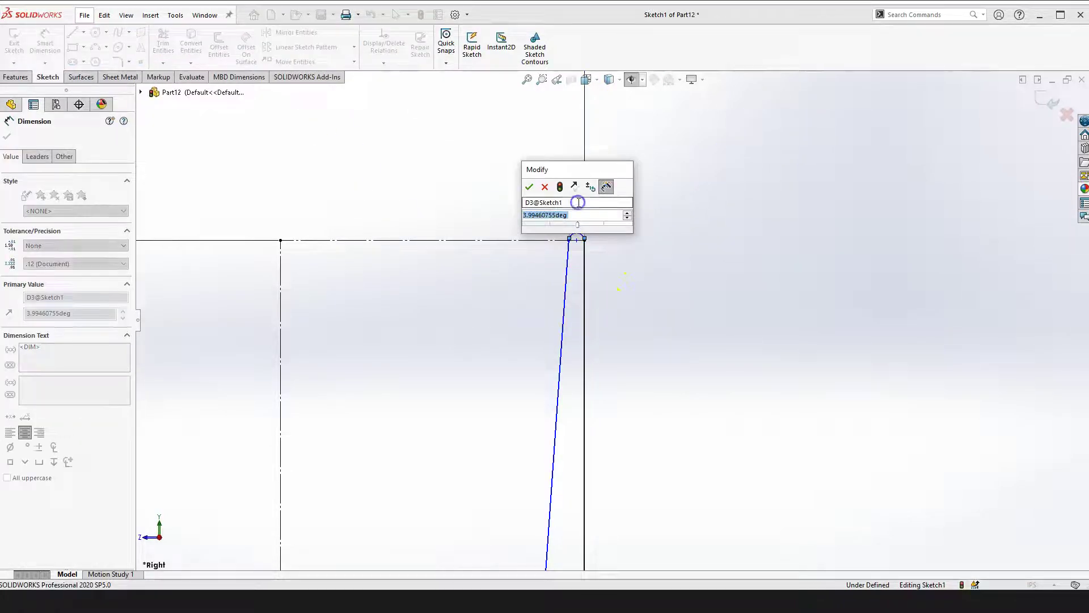
type("2")
key("Return")
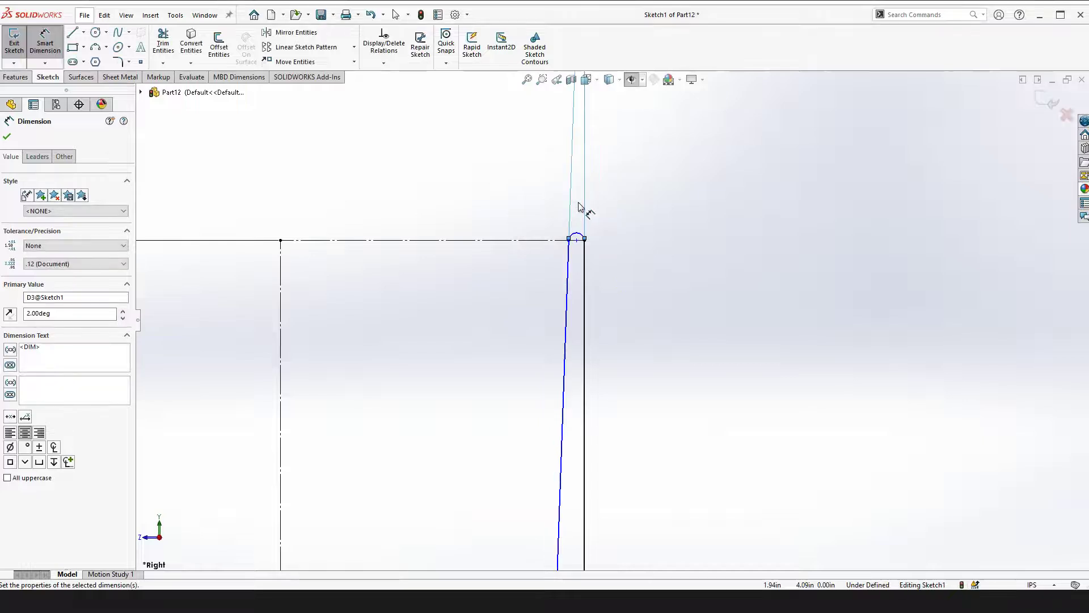
key("Escape")
scroll(646, 335, "up", 3)
key("Escape")
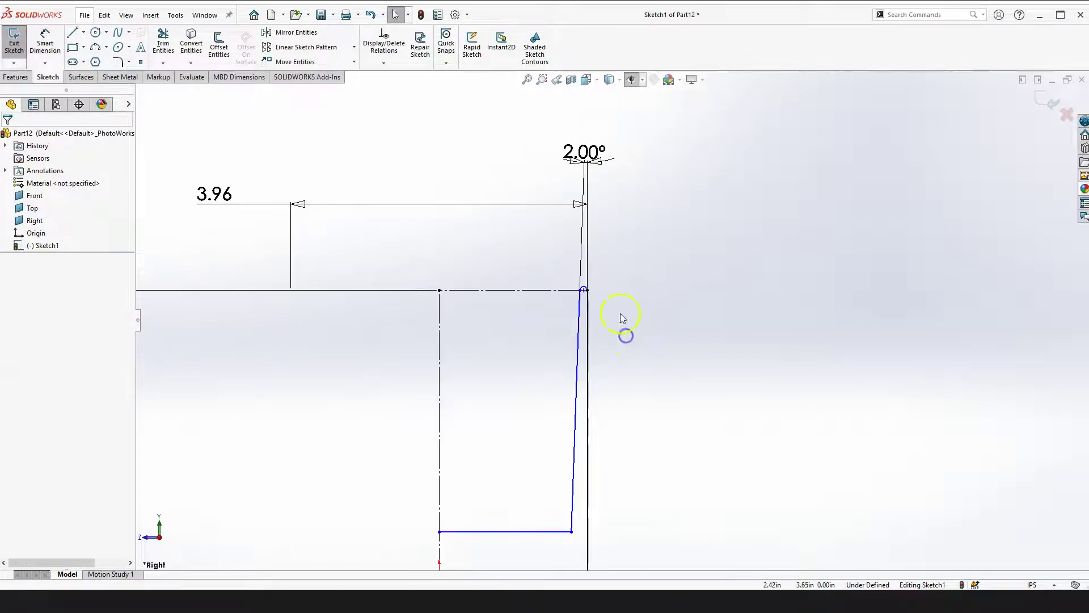
mouse_move(590, 166)
left_mouse_down()
mouse_move(632, 219)
mouse_move(676, 457)
mouse_move(682, 369)
left_mouse_up()
left_click(638, 224)
Try to make the rim arc tangent to the 2° inner wall line
scroll(564, 301, "down", 5)
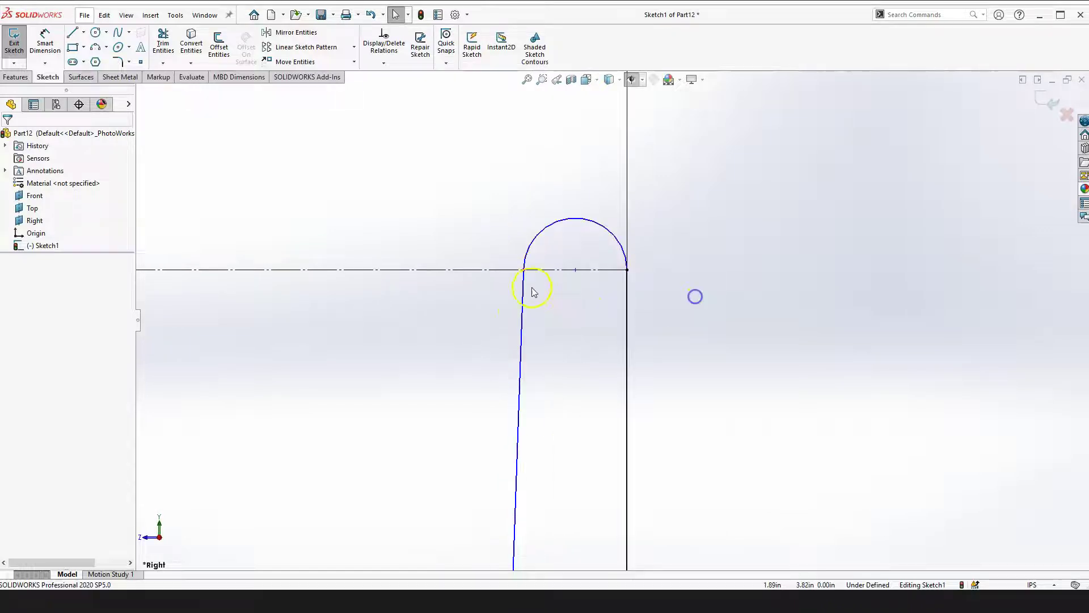
left_click(524, 292)
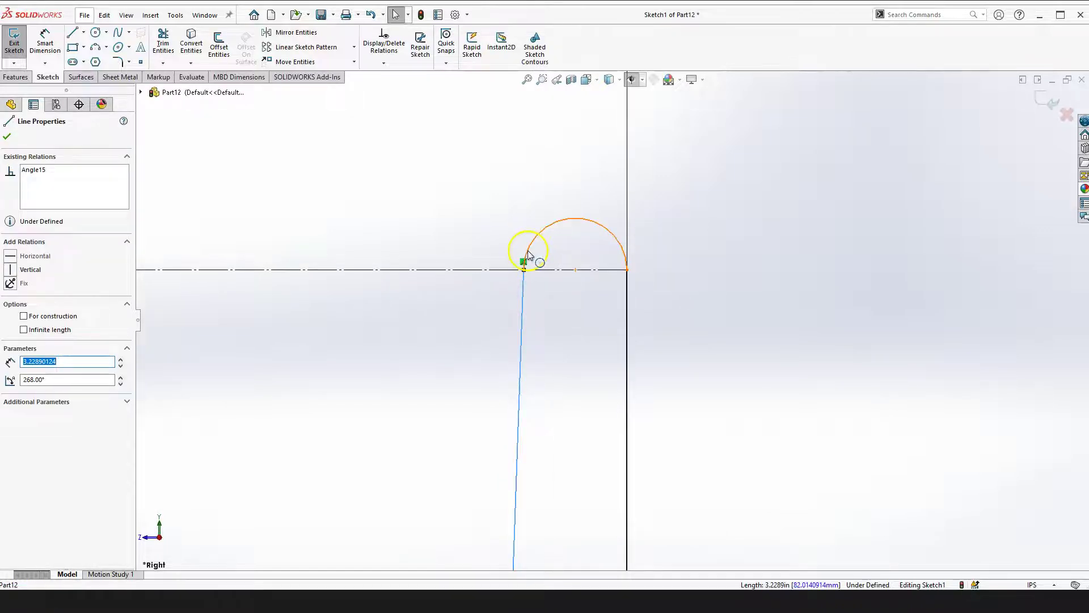
left_click(527, 247)
left_click(523, 278, "ctrl")
left_click(560, 202)
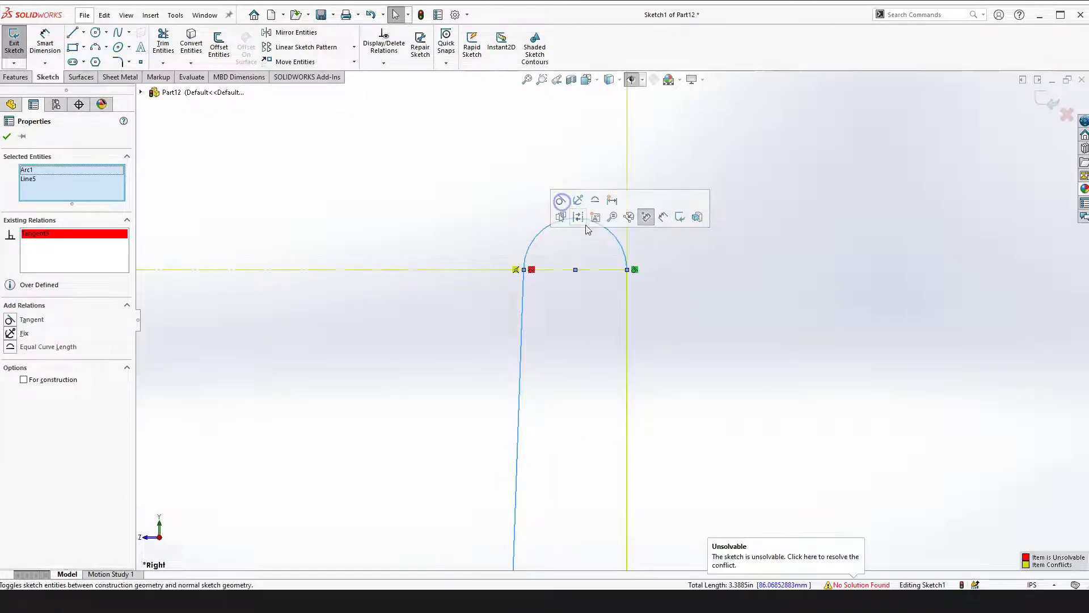
Undo the conflicting tangent relation between the rim arc and the inner wall line
left_click(688, 337)
scroll(703, 389, "up", 6)
scroll(637, 492, "up", 8)
scroll(625, 421, "down", 4)
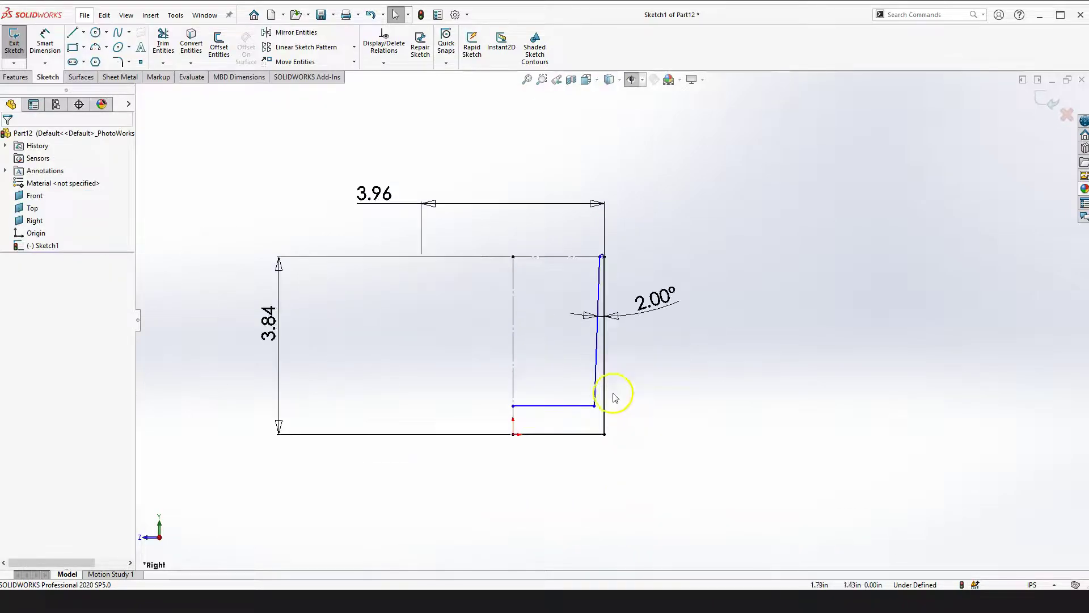
scroll(688, 360, "down", 2)
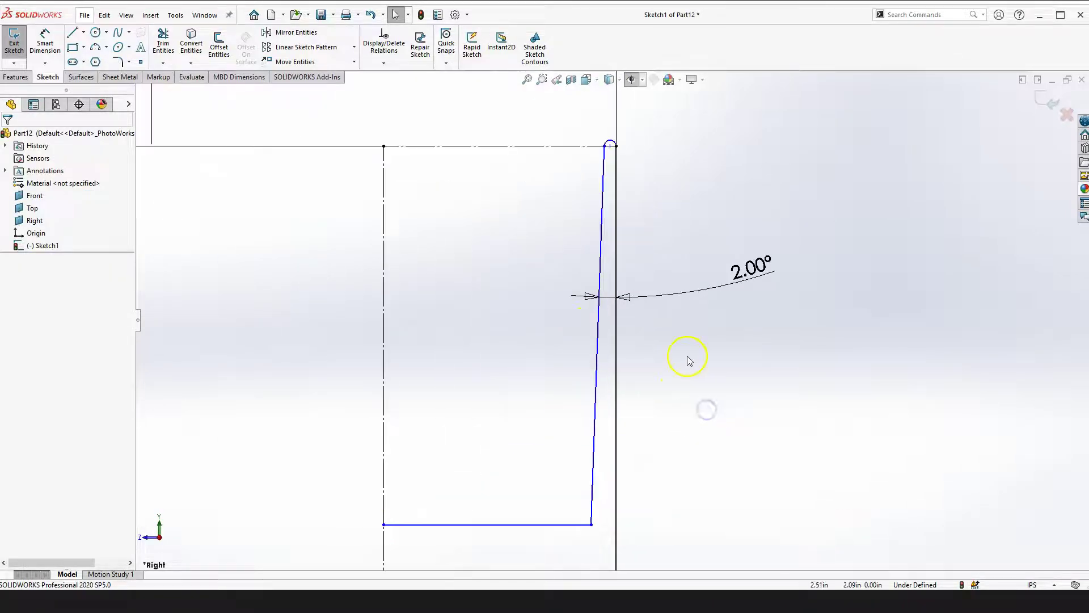
scroll(635, 173, "down", 8)
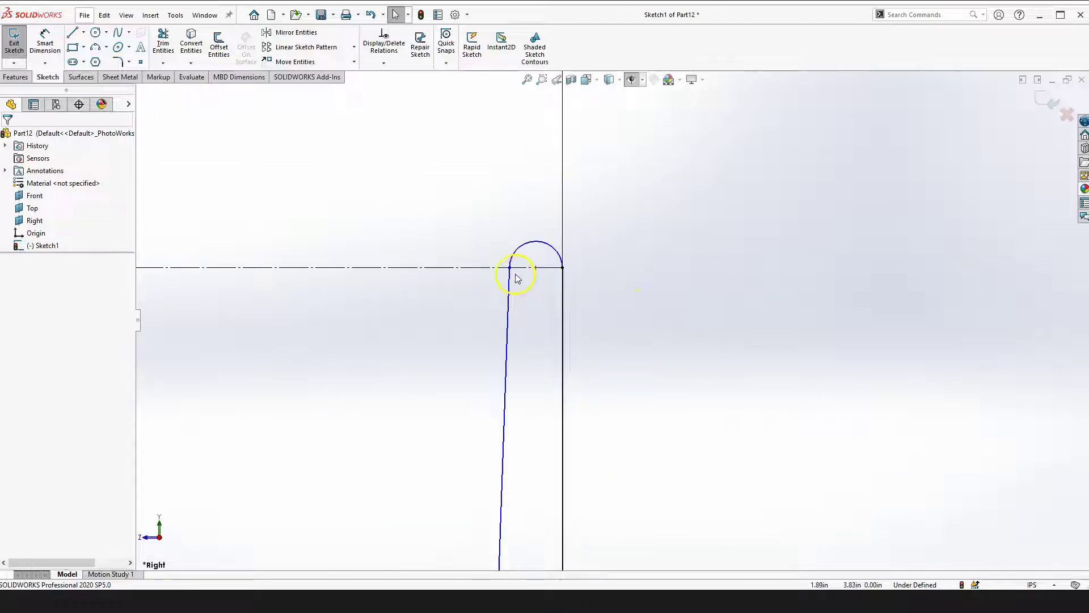
Dimension the rim width between the rim arc's two endpoints as 0.15 in
left_click(50, 44)
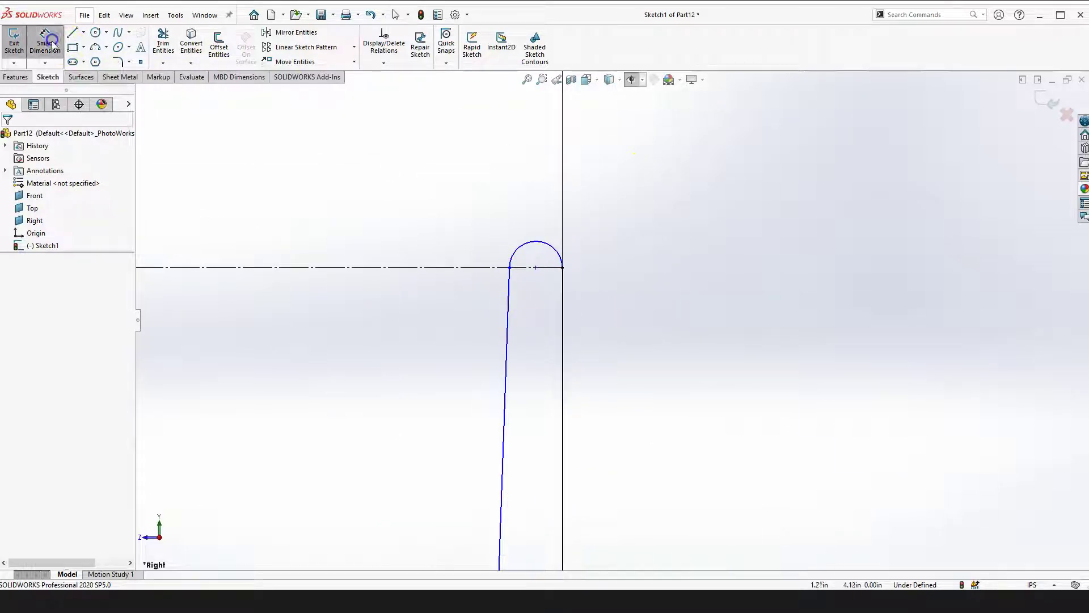
left_click(511, 267)
left_click(563, 268)
left_click(625, 183)
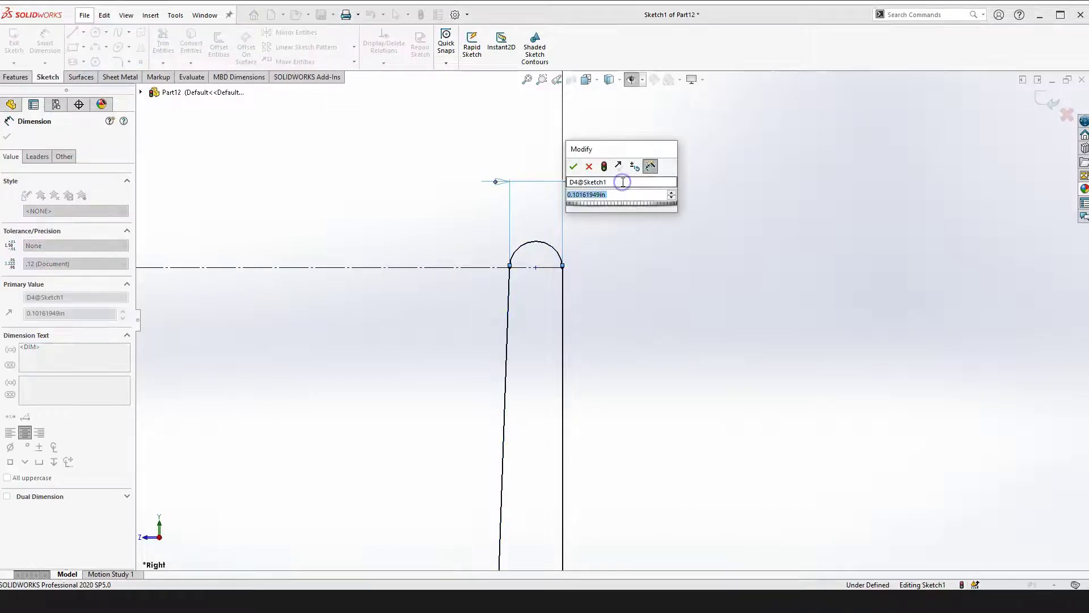
type("0.15")
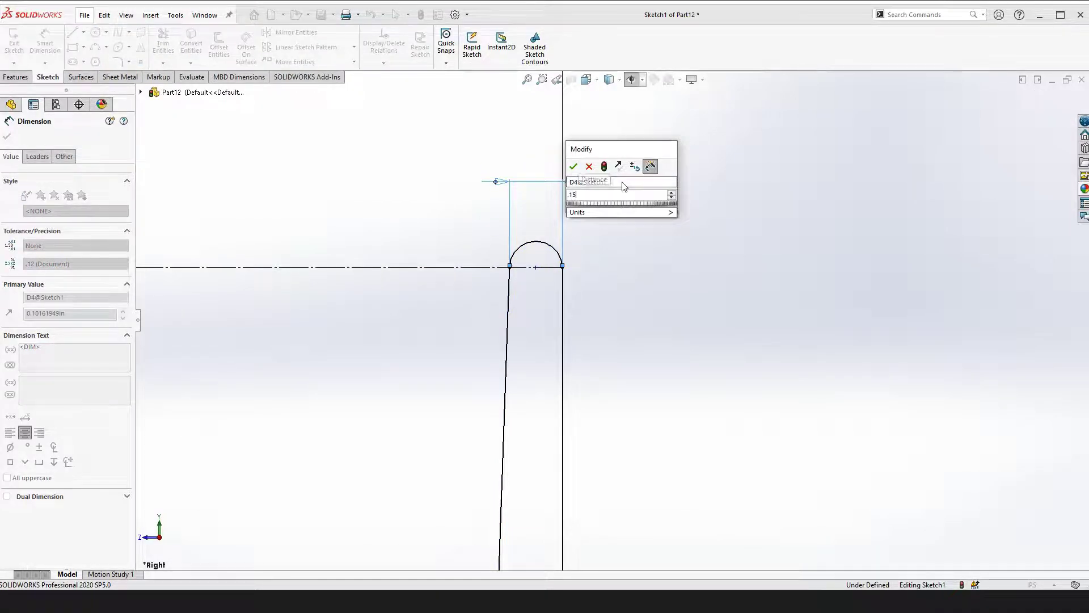
key("Return")
key("Escape")
scroll(705, 389, "up", 8)
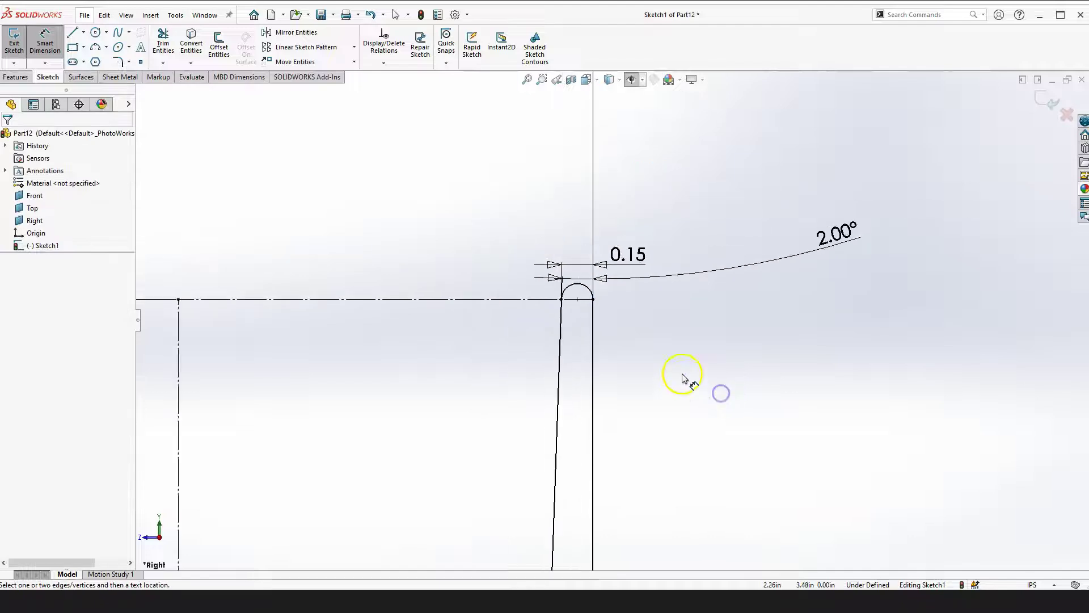
key("Escape")
scroll(652, 392, "up", 5)
scroll(644, 382, "down", 1)
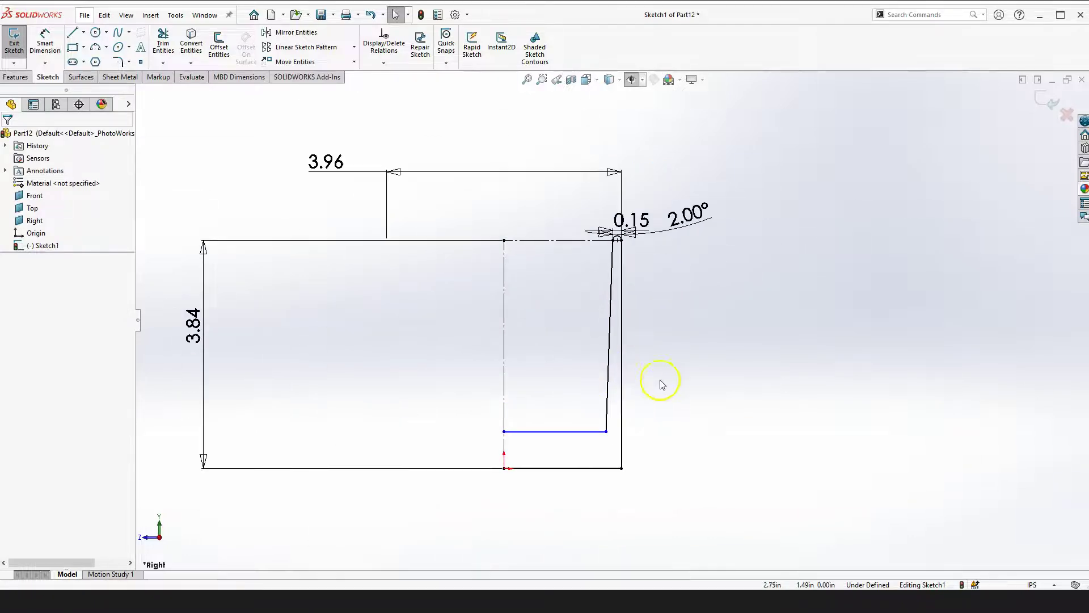
Convert the horizontal inner floor line to construction geometry
scroll(548, 414, "down", 2)
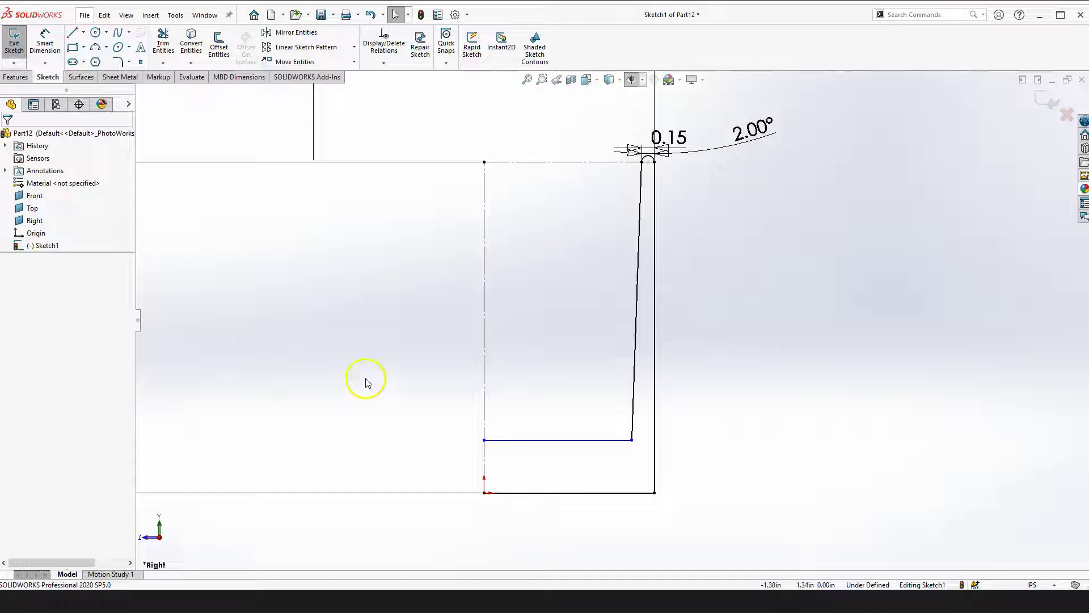
left_click(728, 437)
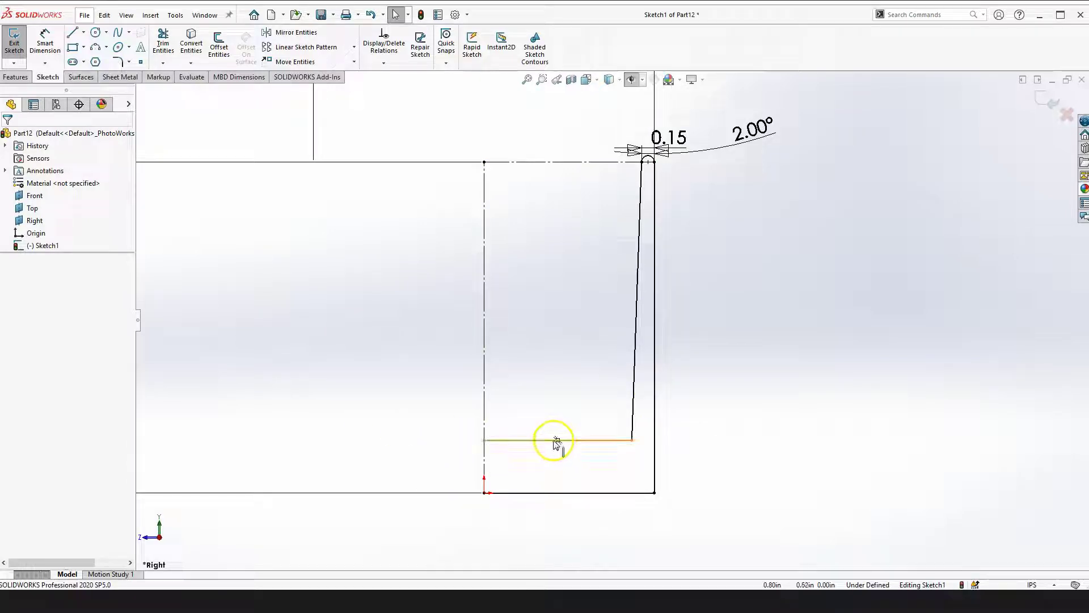
left_click(530, 440)
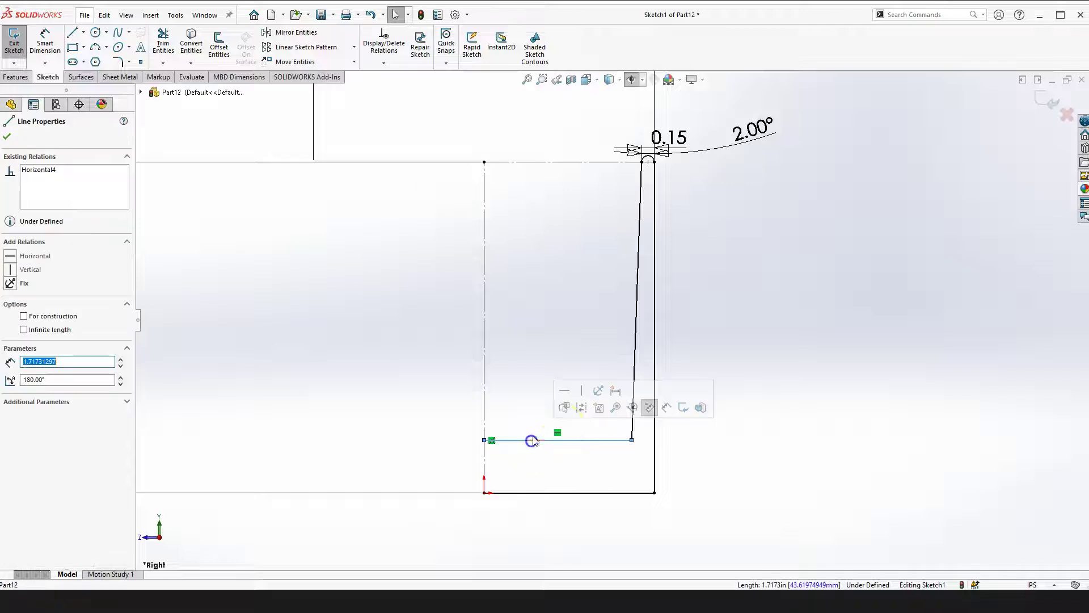
left_click(582, 408)
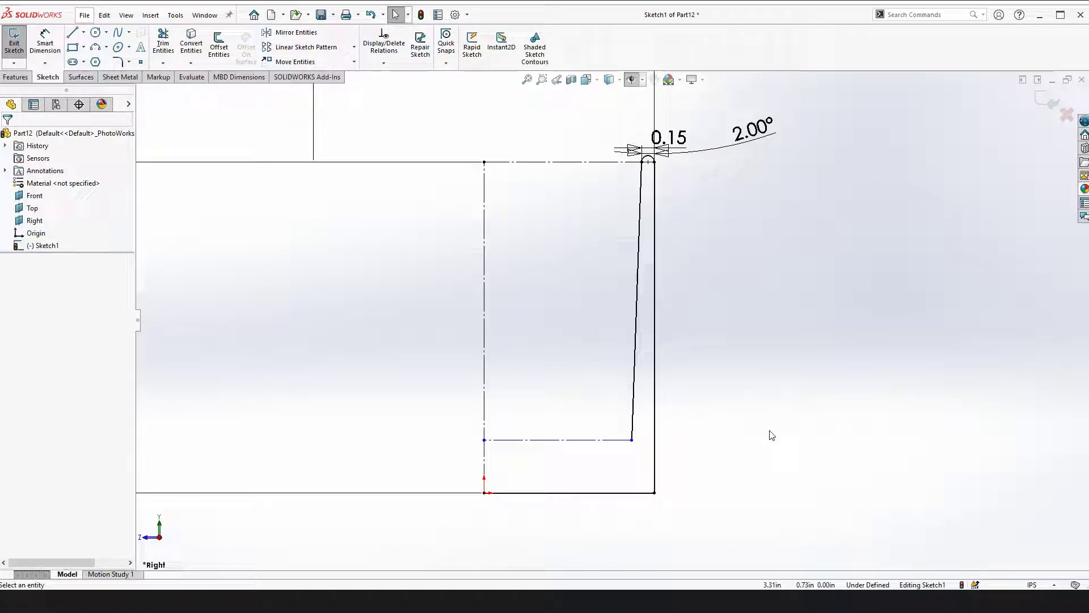
Dimension the distance between the inner floor construction line and the cup's bottom line as 0.6 in
left_click(128, 65)
left_click(45, 43)
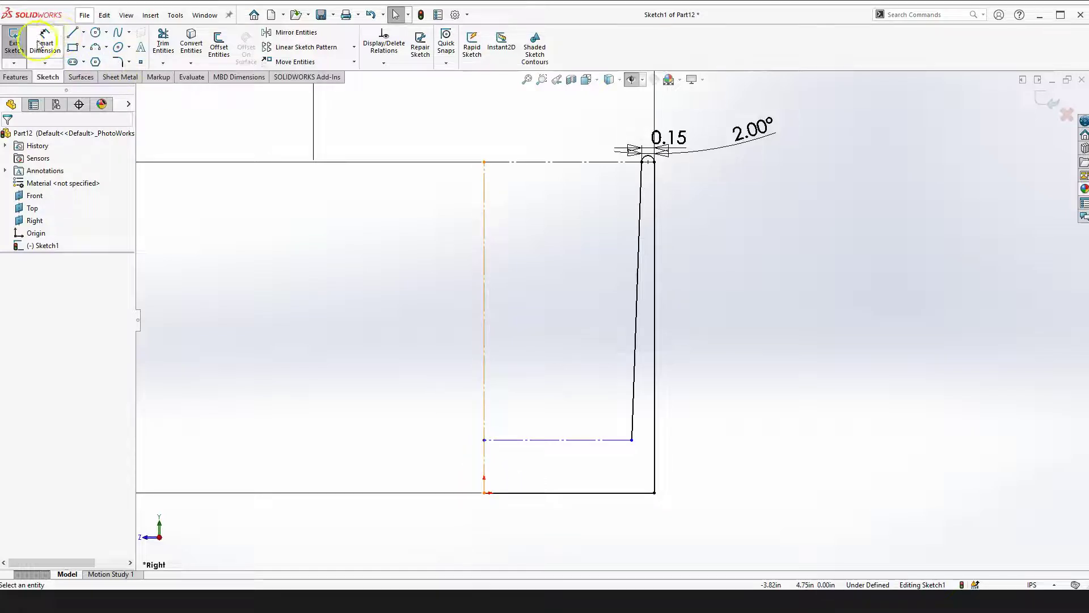
left_click(507, 442)
left_click(506, 492)
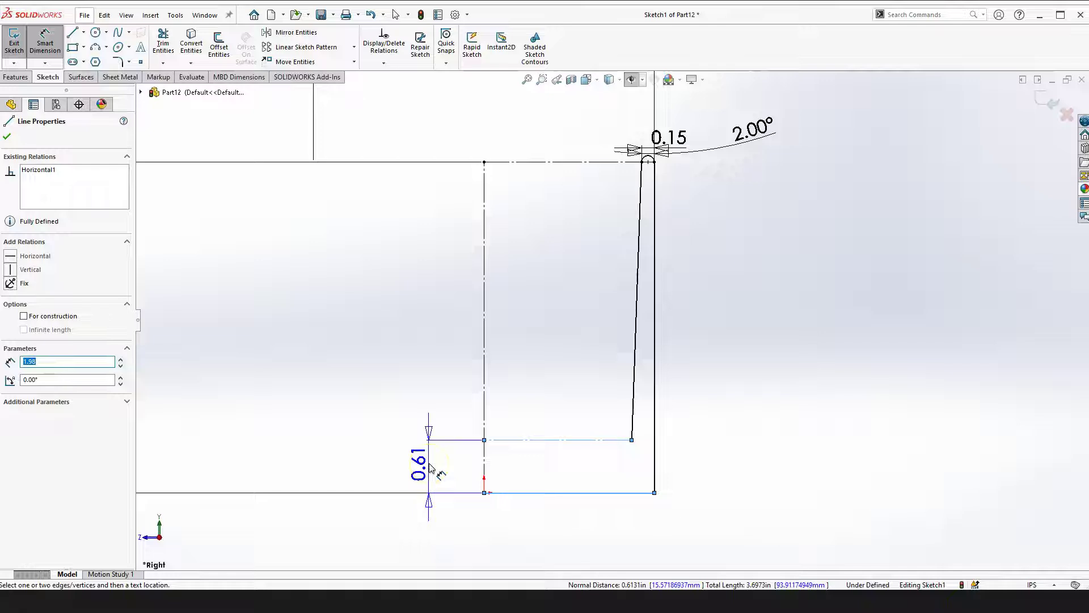
left_click(429, 466)
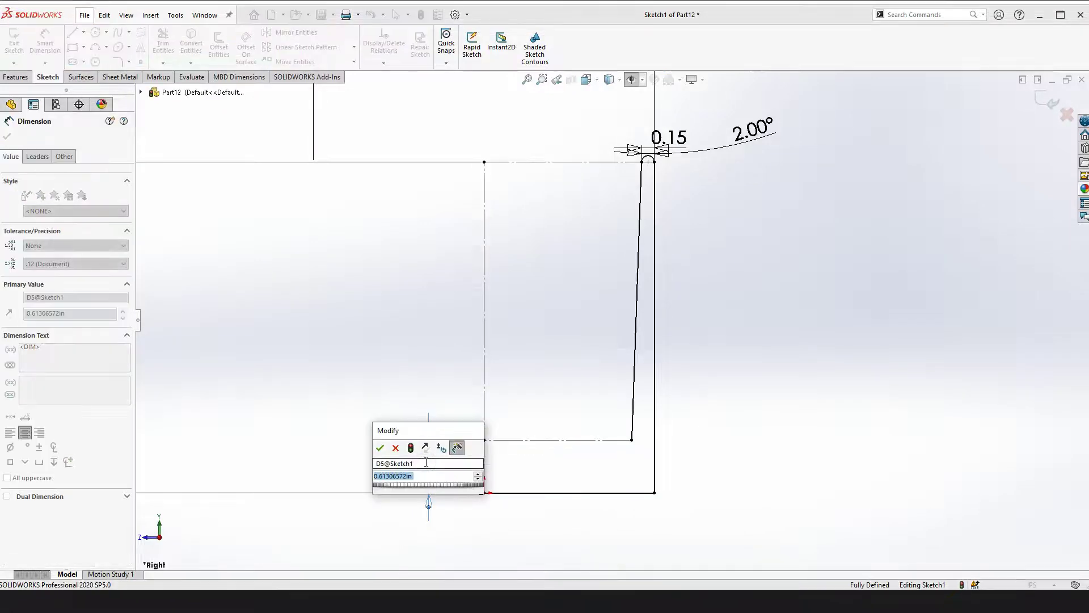
type(".6")
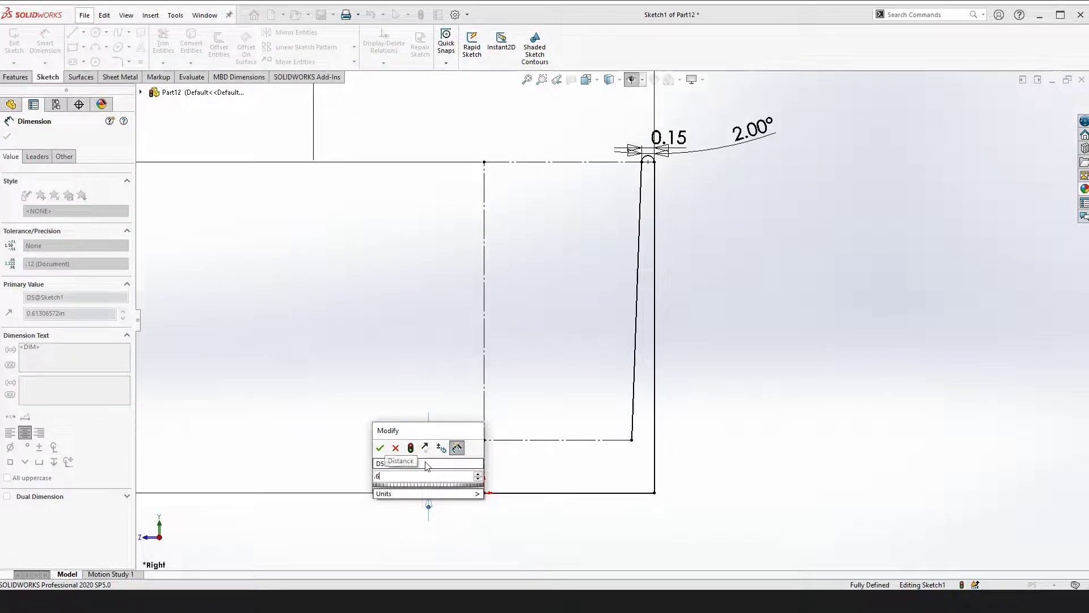
key("Return")
left_click(795, 422)
key("Escape")
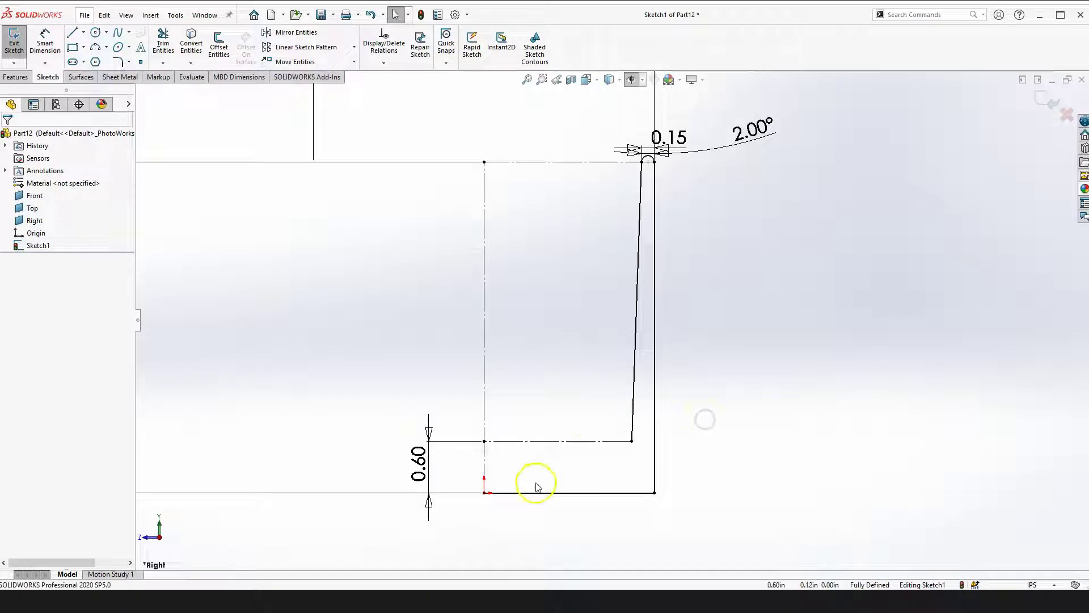
Sketch a horizontal line about 1.61 in long from the floor line's centerline endpoint to the opposite side and make it construction geometry
key("l")
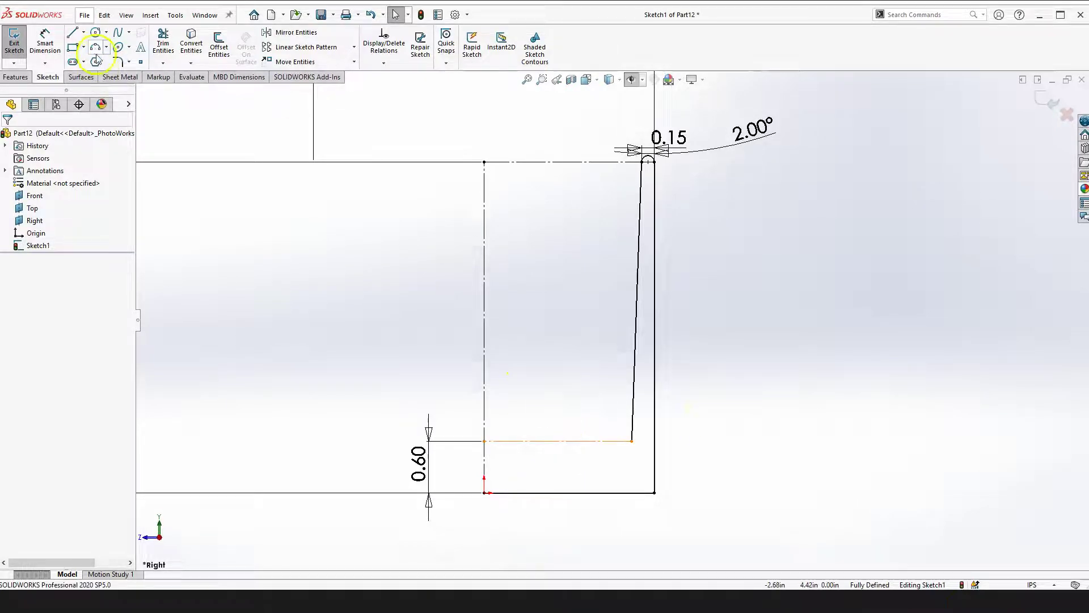
left_click(484, 441)
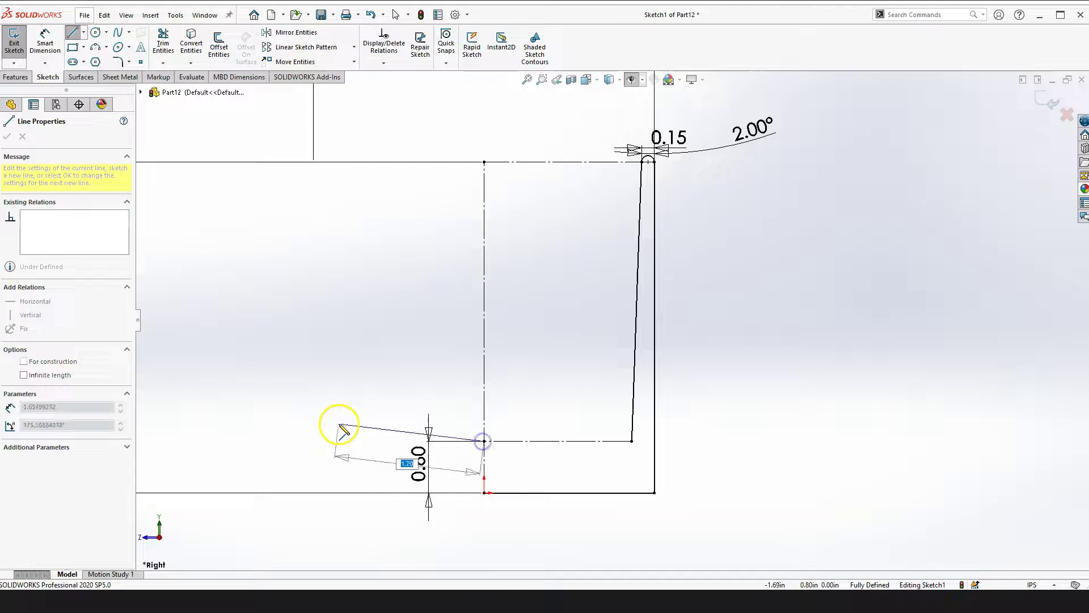
left_click(346, 441)
key("Escape")
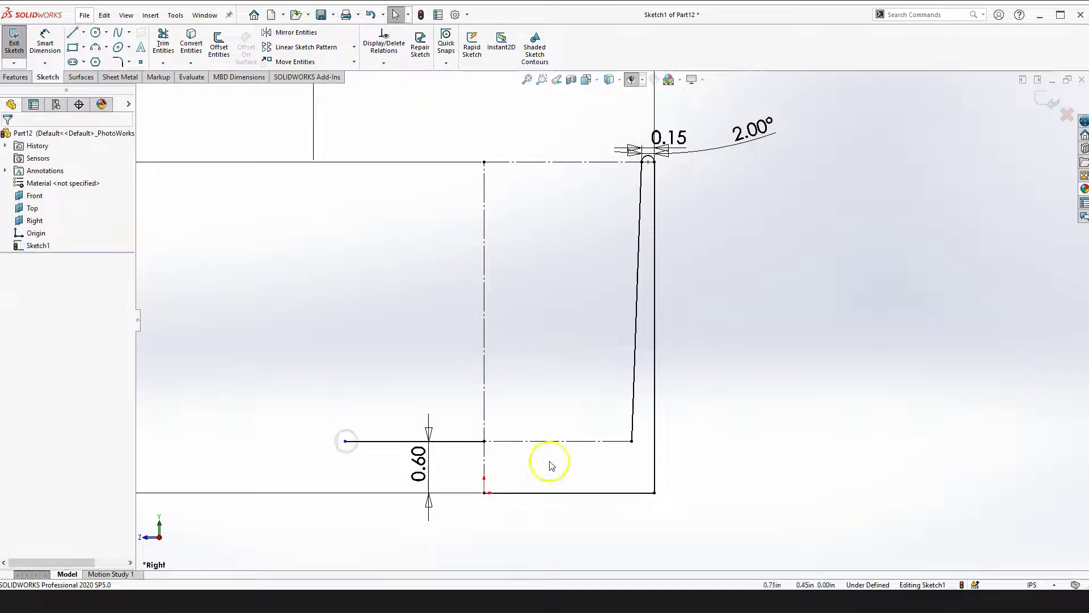
left_click(403, 440)
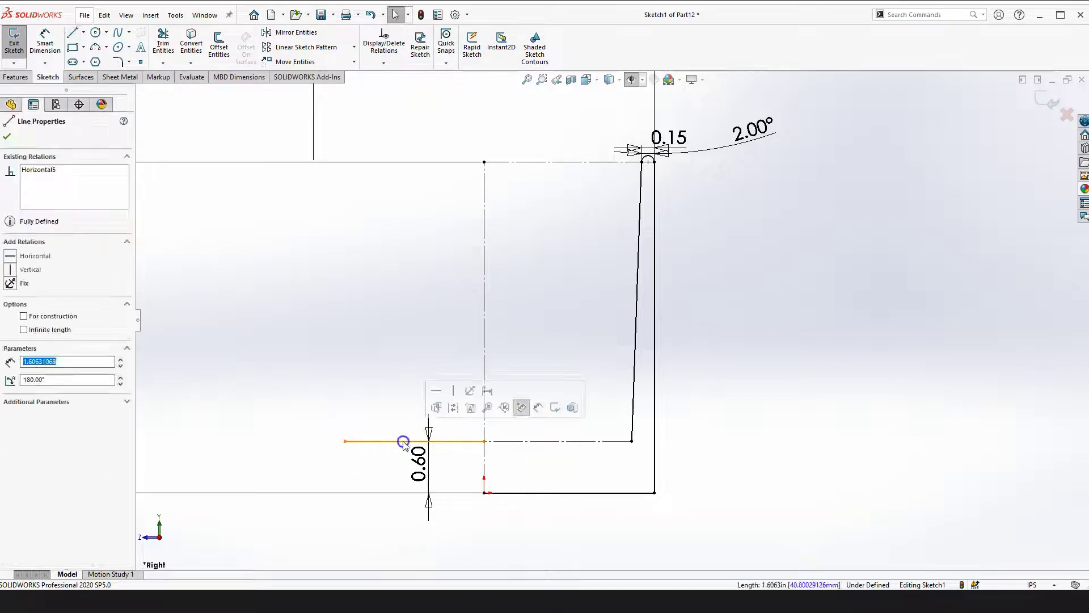
left_click(454, 408)
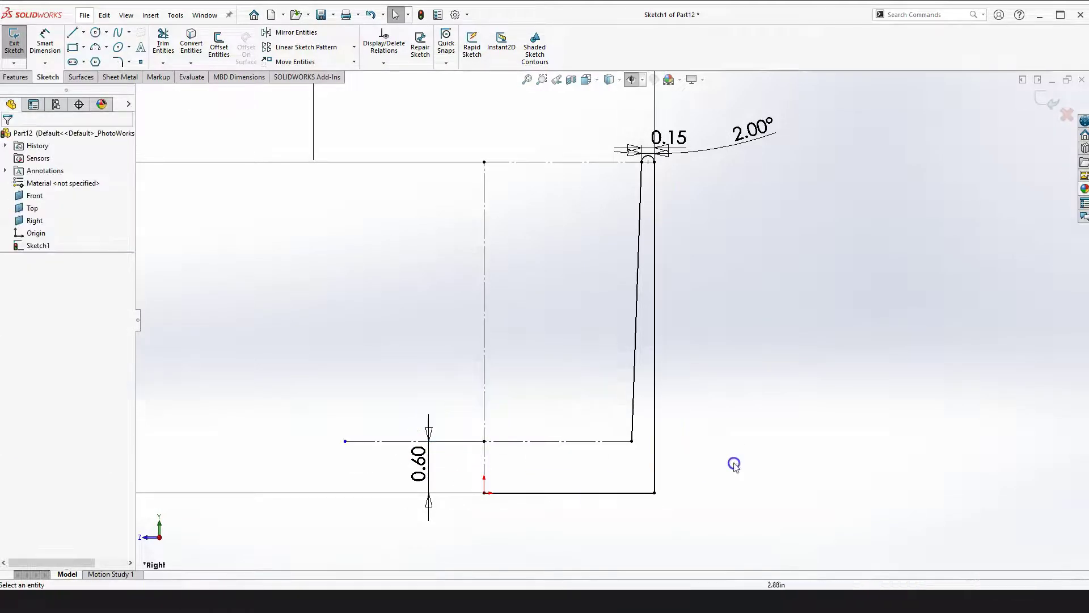
Make the two horizontal construction lines on either side of the centerline equal in length
left_click(464, 445)
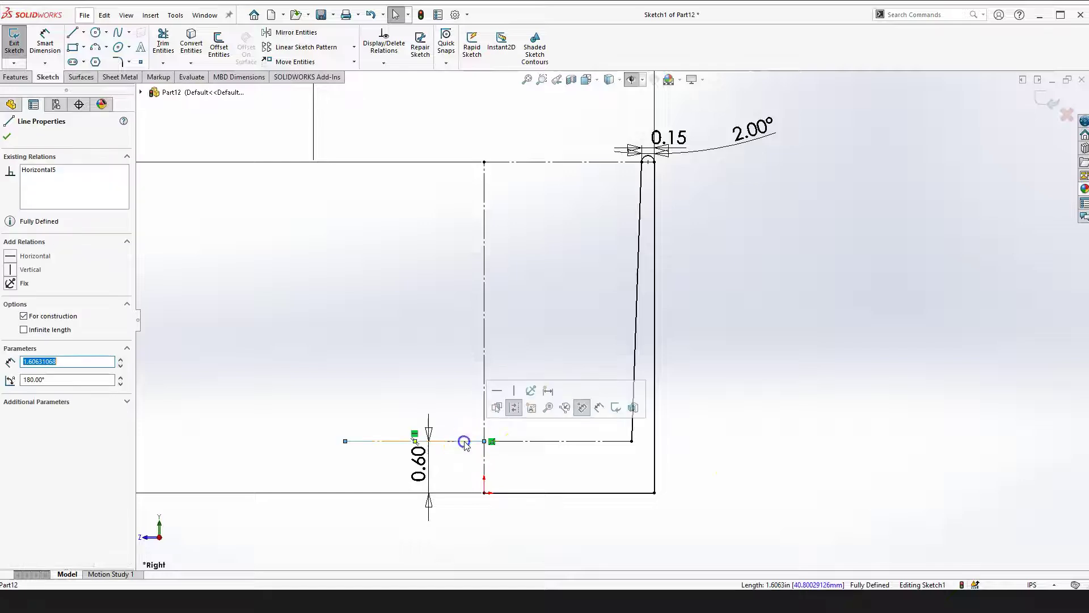
left_click(543, 442, "ctrl")
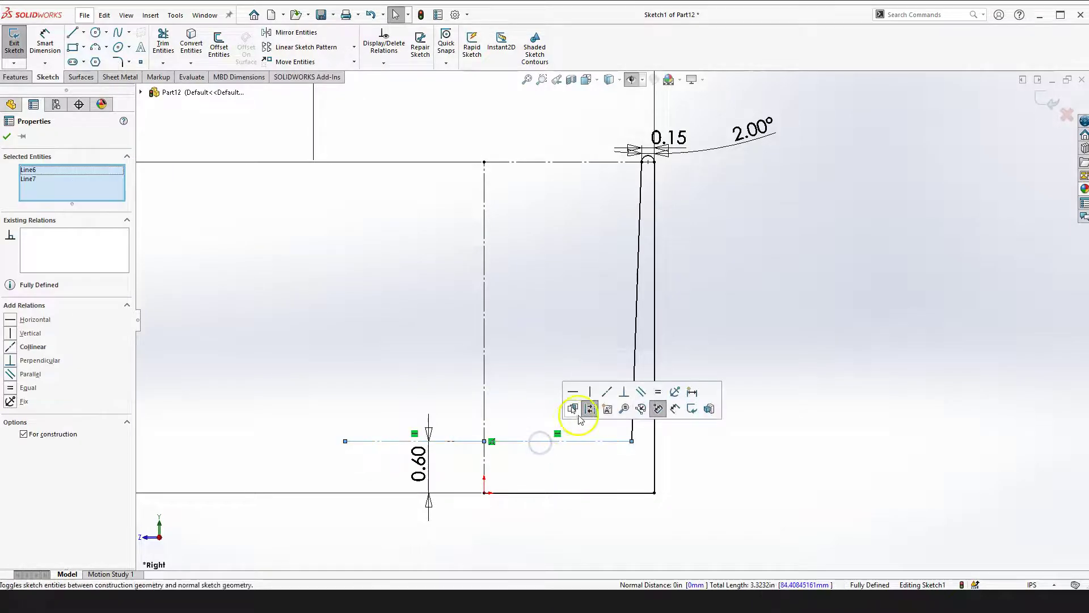
left_click(658, 393)
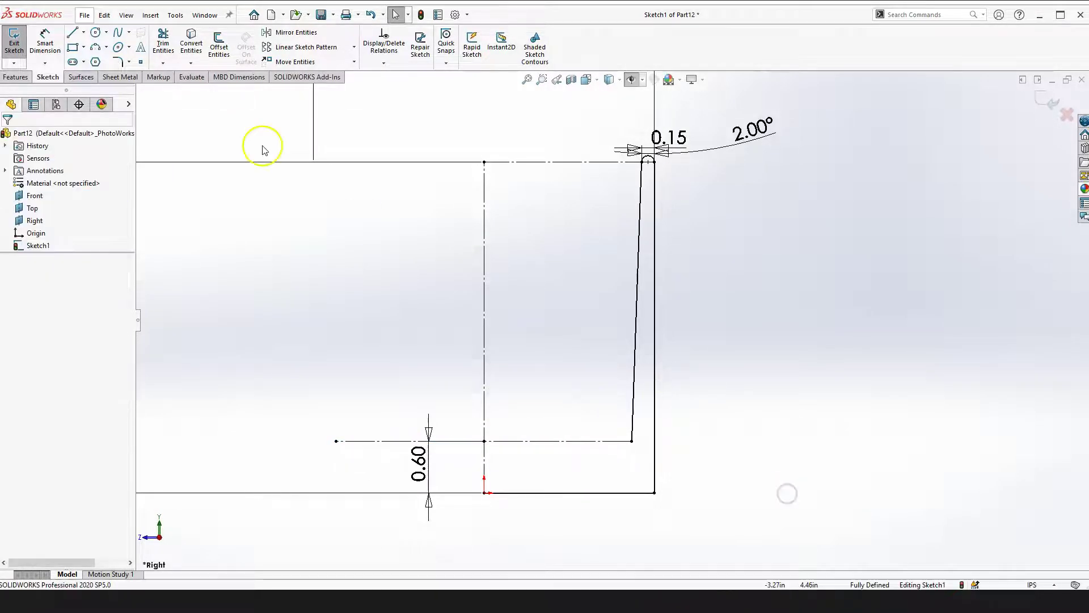
Draw a three-point arc between the outer ends of the two floor construction lines, bowing slightly downward with about a 12.94 in radius
left_click(95, 48)
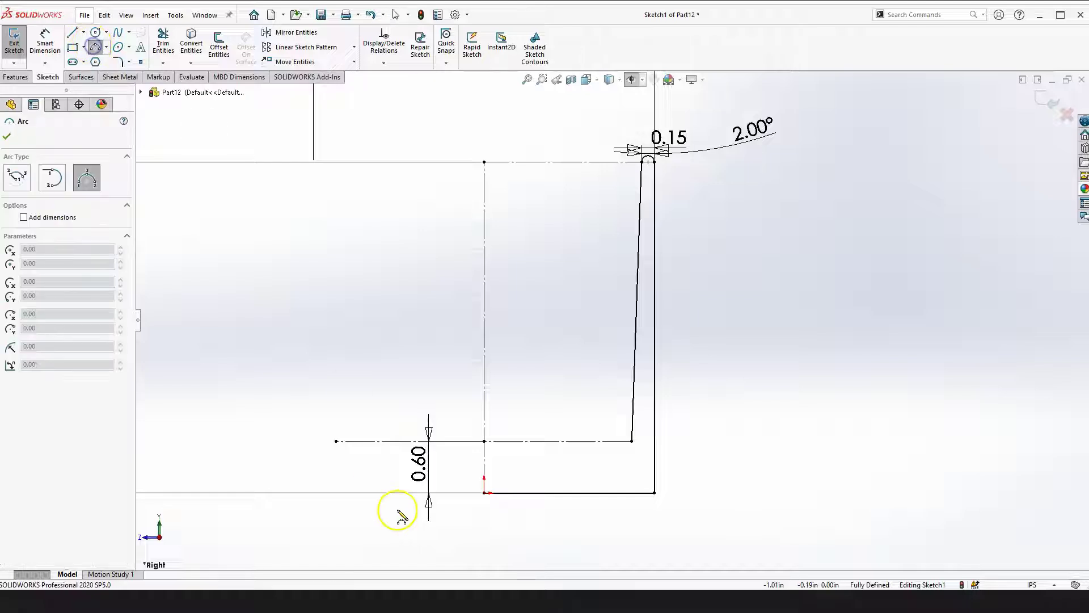
left_click_drag(335, 442, 632, 441)
left_click(558, 451)
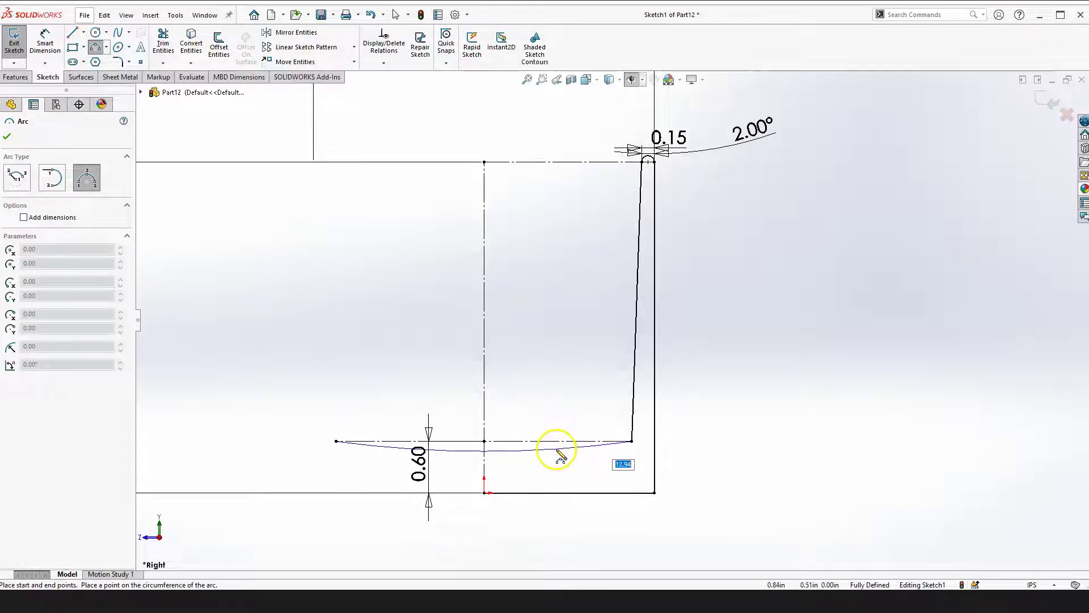
key("Escape")
left_click(709, 460)
Dimension the floor arc's radius as 6.65 in
left_click(537, 457)
left_click(34, 36)
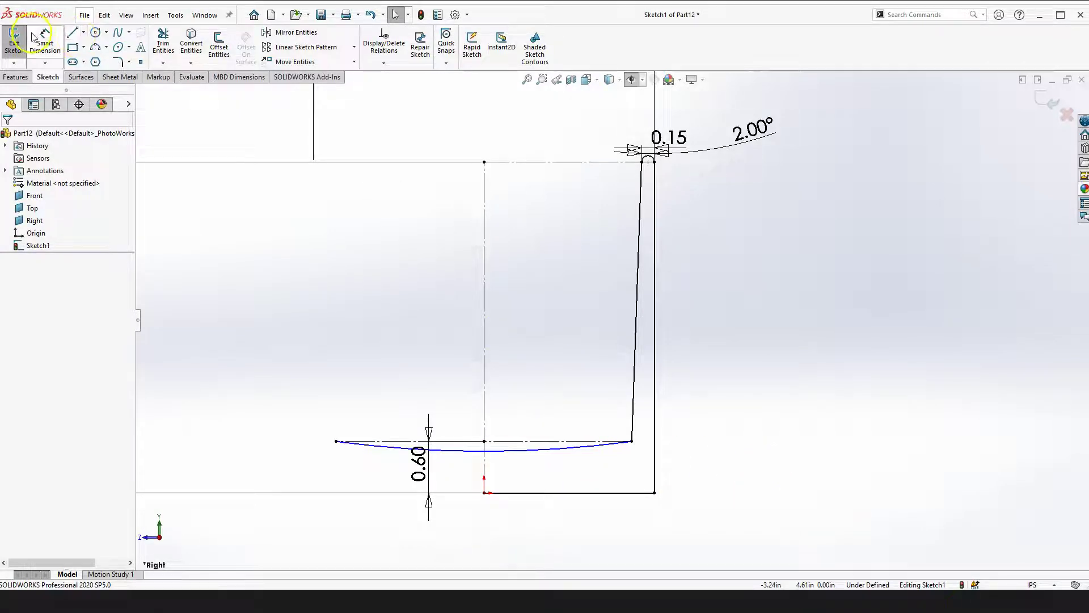
left_click(527, 452)
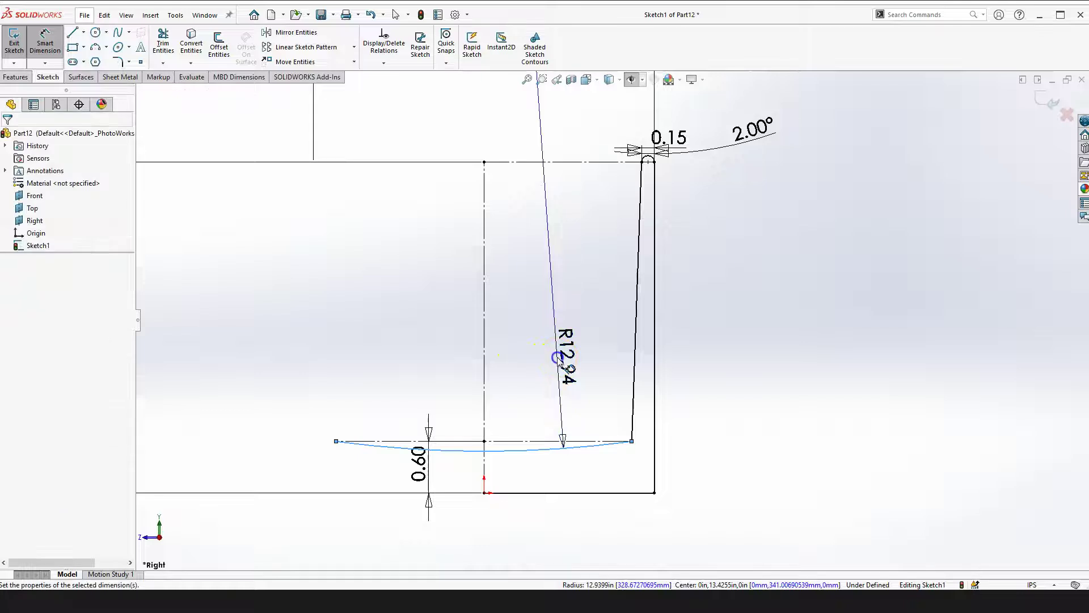
left_click(558, 357)
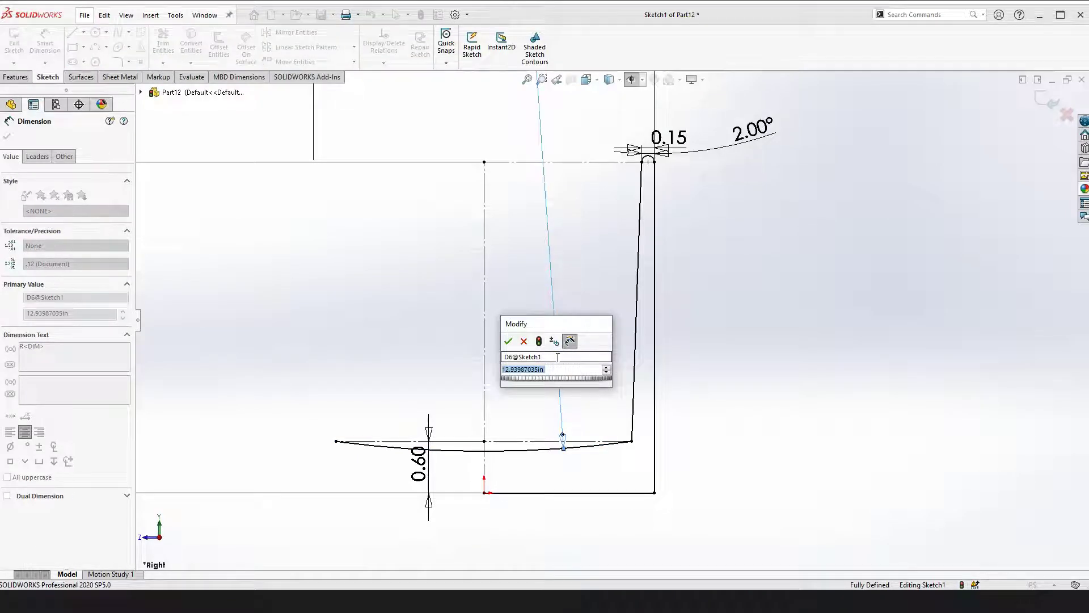
type("6.65")
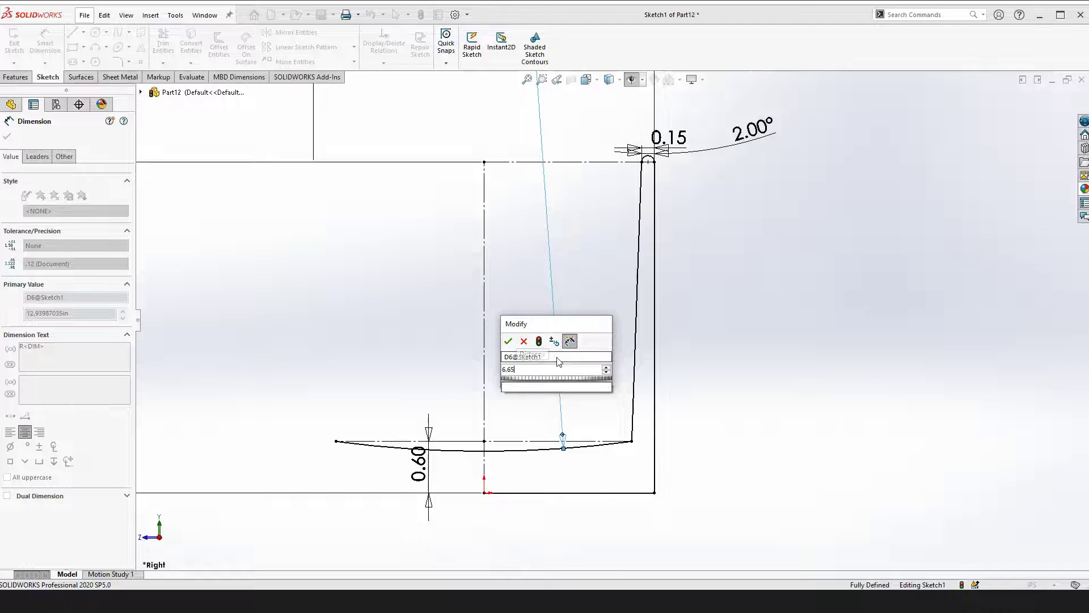
key("Return")
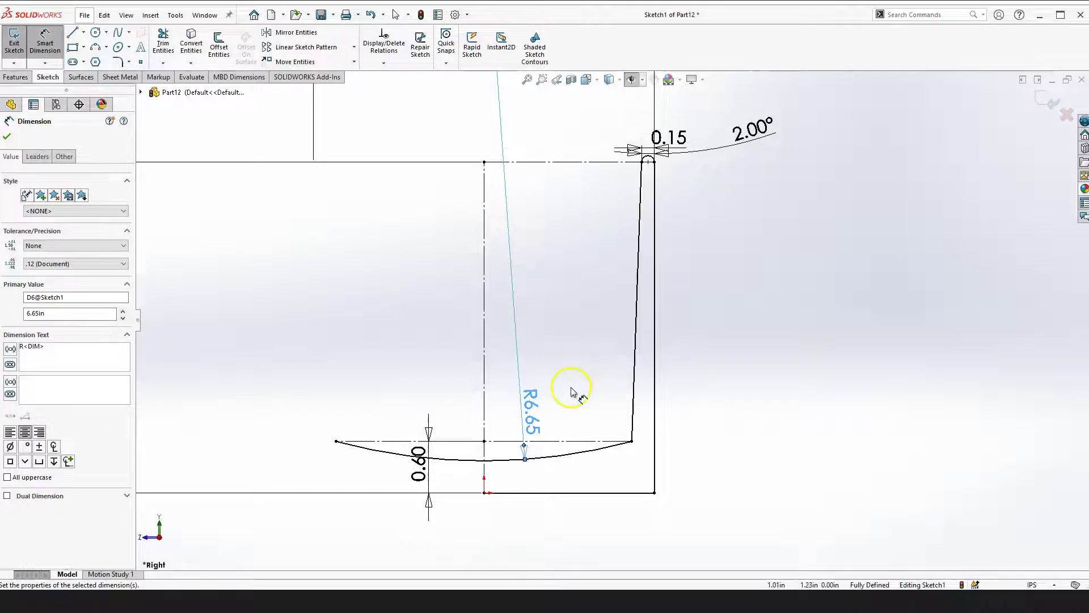
key("Escape")
key("Escape")
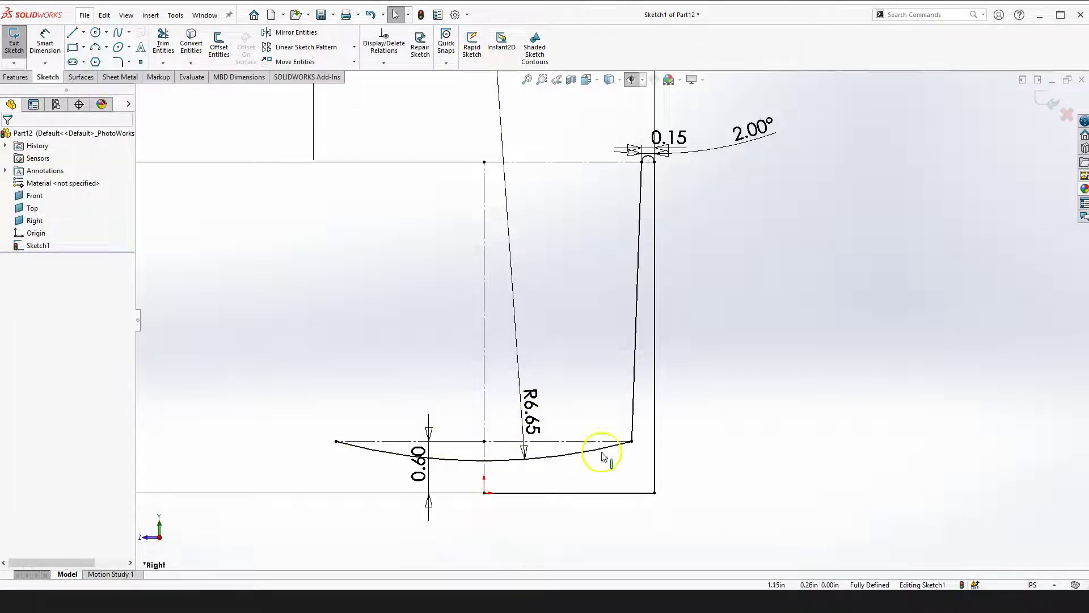
Trim away the floor arc and the horizontal construction line on the far side of the centerline
scroll(451, 468, "down", 1)
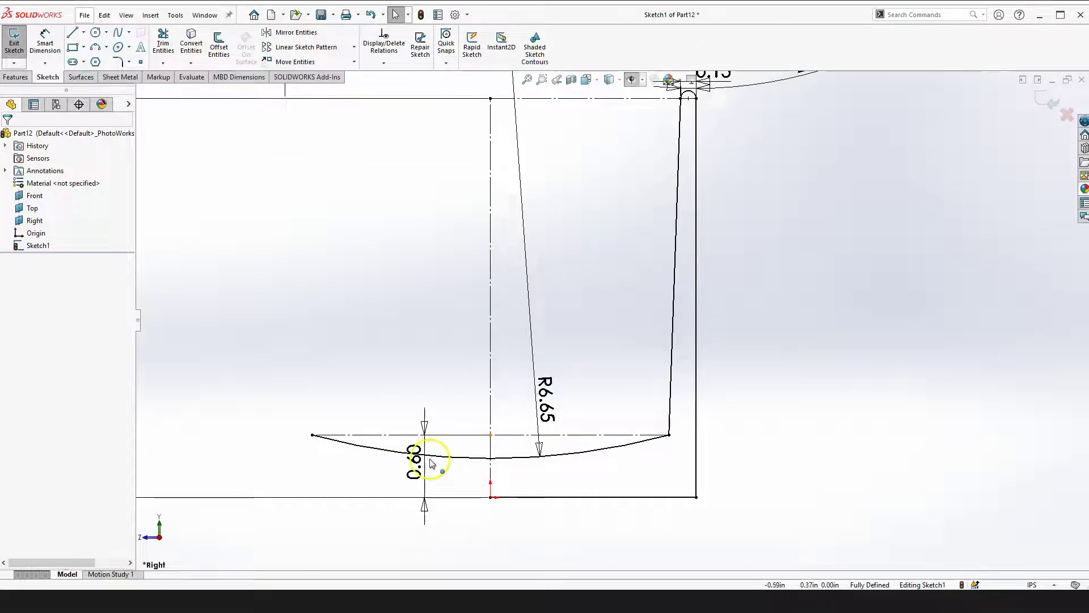
left_click(163, 45)
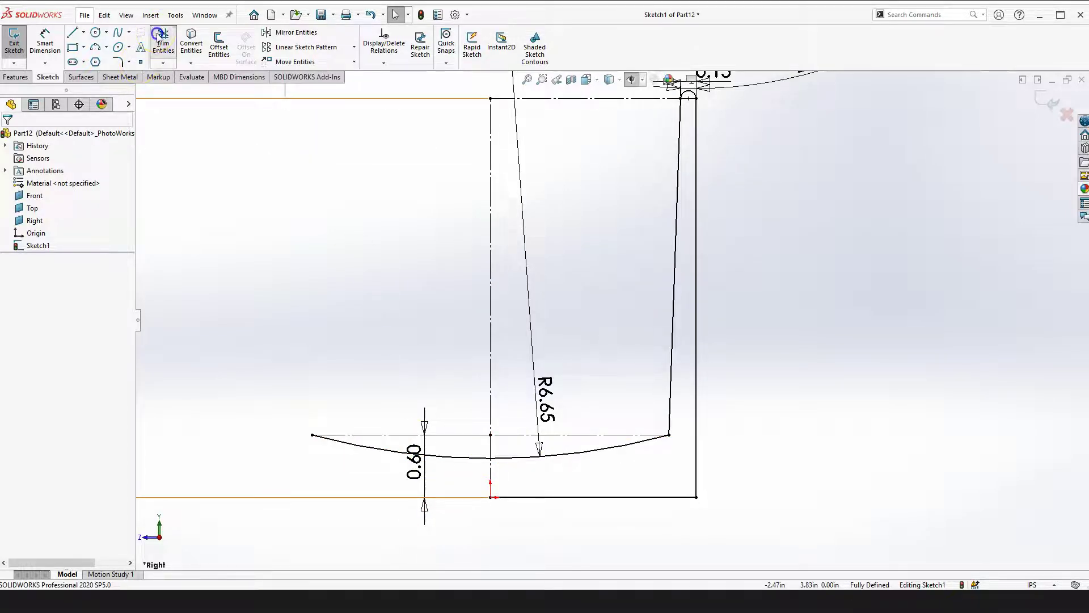
scroll(454, 421, "down", 1)
left_click_drag(459, 398, 457, 462)
key("Escape")
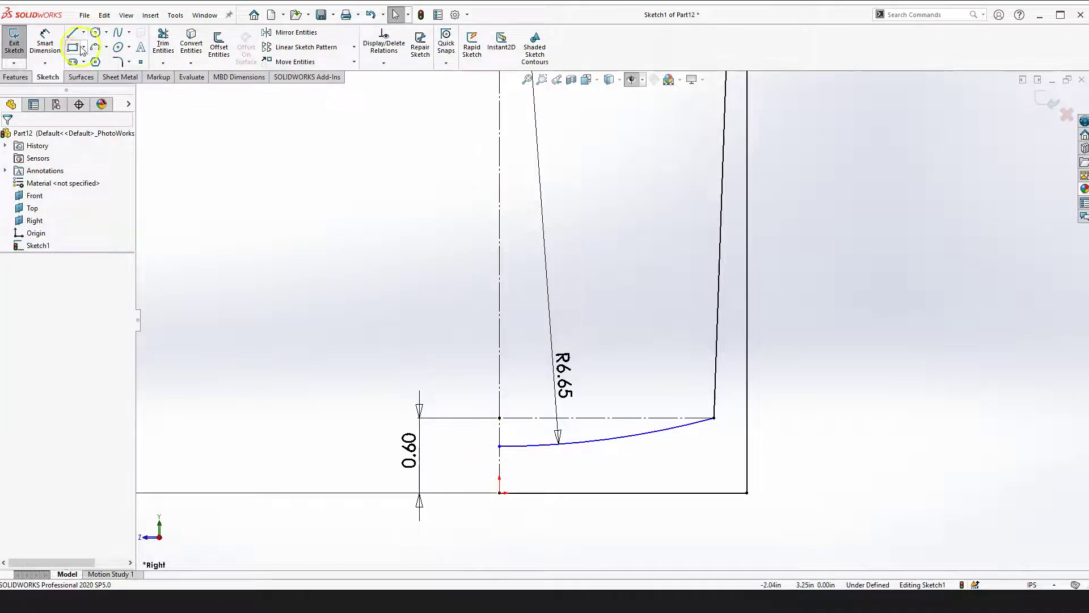
Draw a vertical line from the trimmed floor arc's end on the centerline down to the origin
key("l")
left_click(499, 446)
left_click(500, 493)
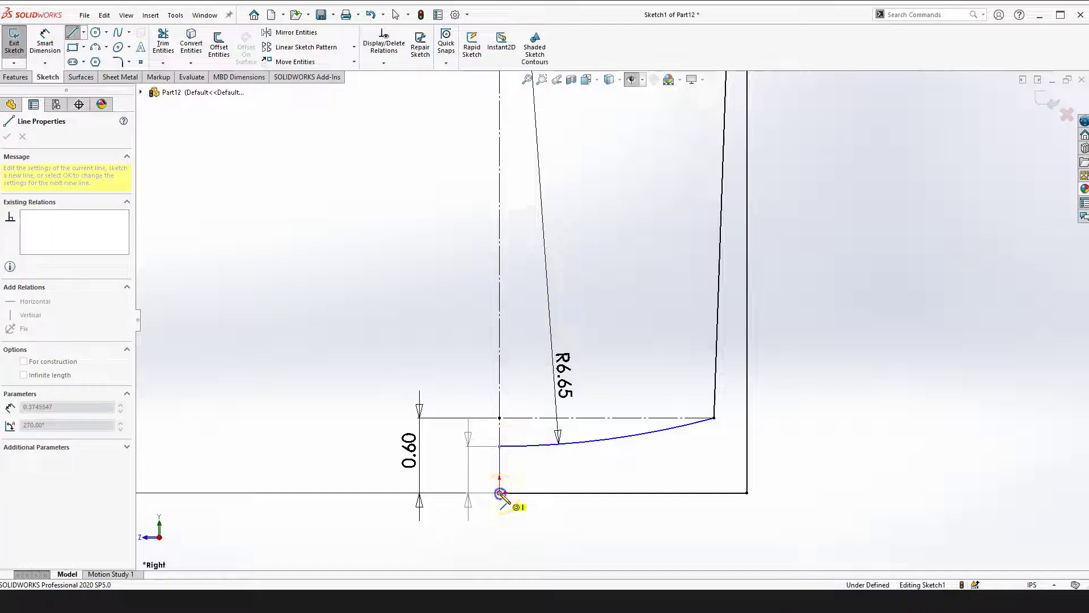
key("Escape")
key("Escape")
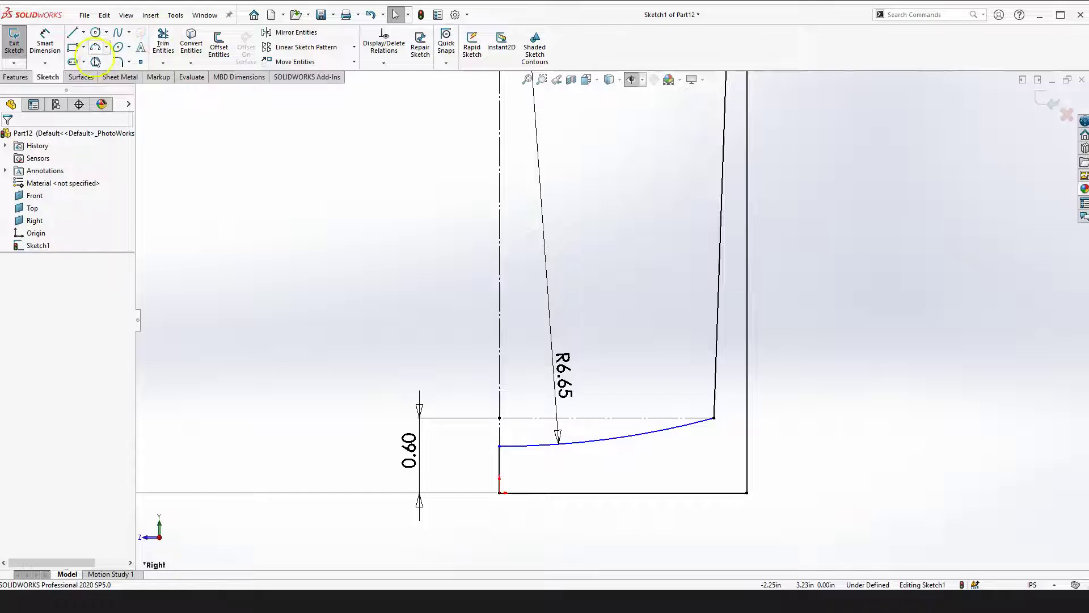
Dimension the length of the short vertical line between the floor arc and the origin
left_click(50, 42)
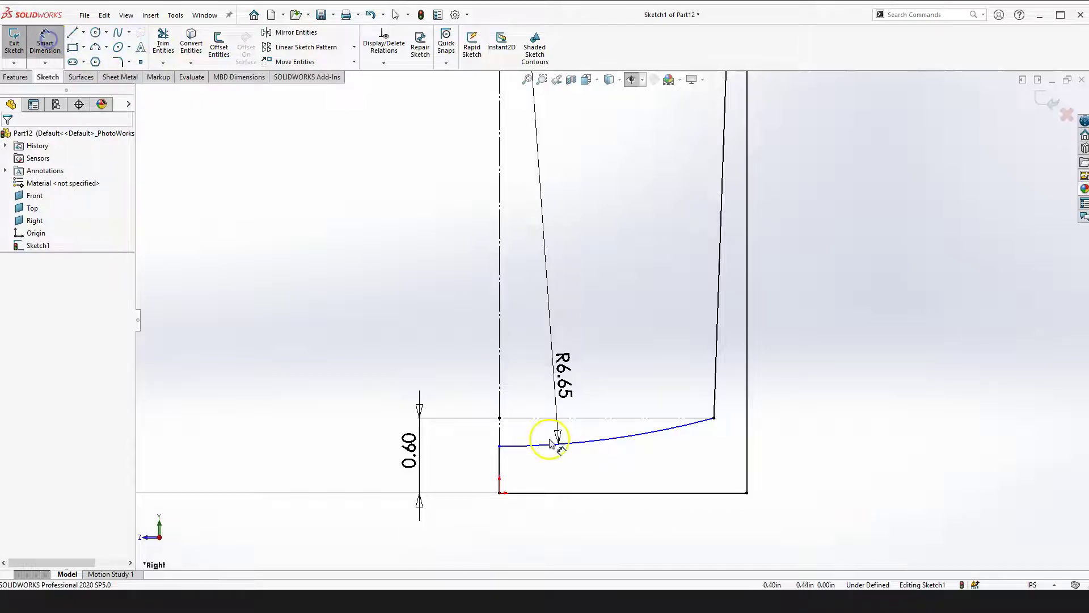
left_click(501, 468)
left_click(460, 457)
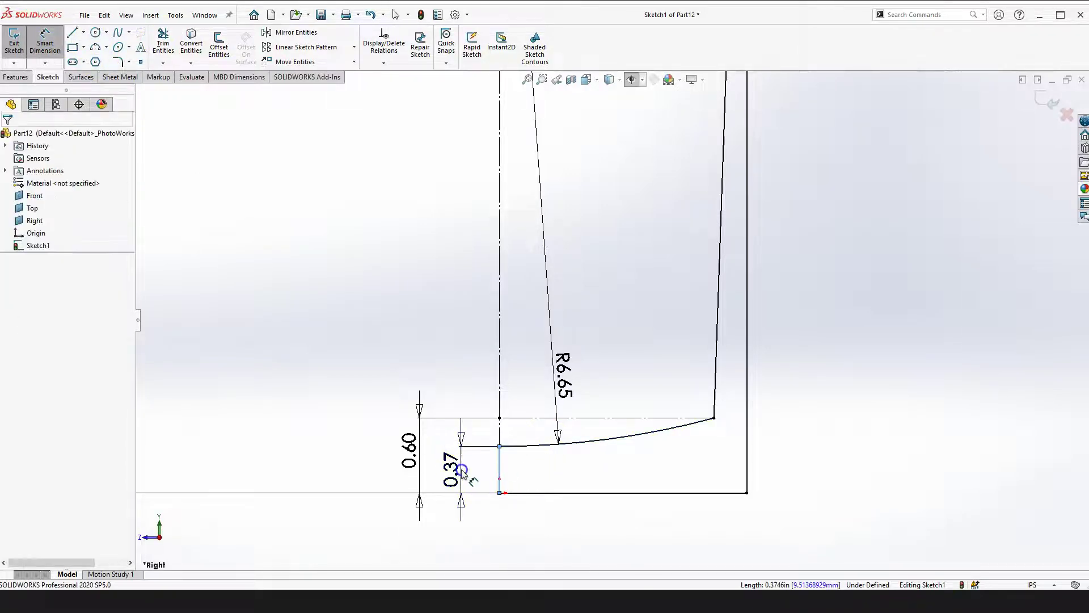
left_click(429, 458)
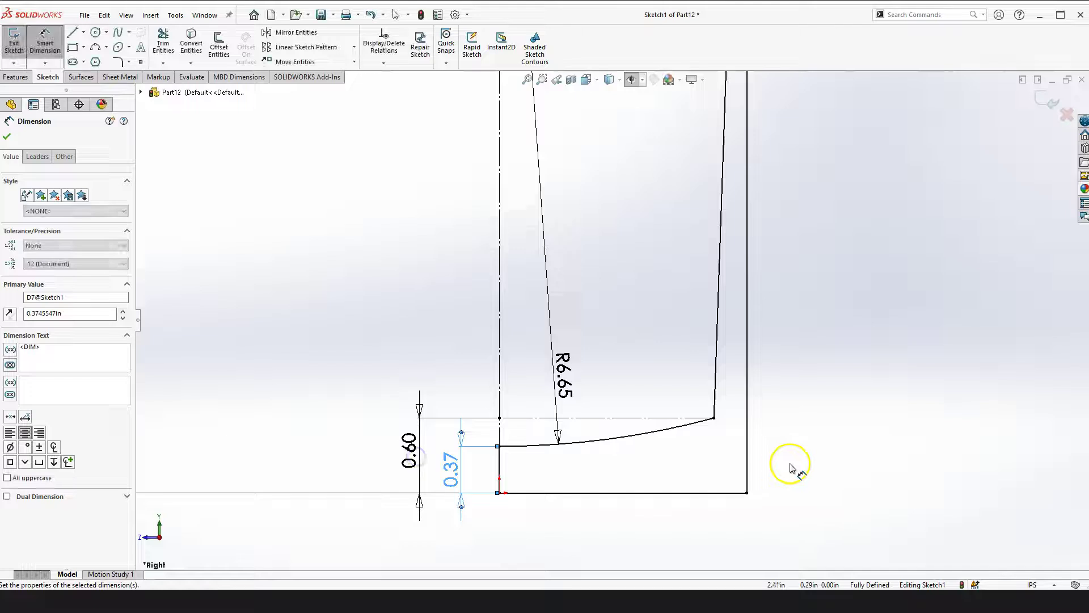
key("Escape")
Fillet the inner corner between the tapered wall and the floor arc with a 0.10 in radius
scroll(785, 450, "up", 3)
scroll(662, 317, "down", 6)
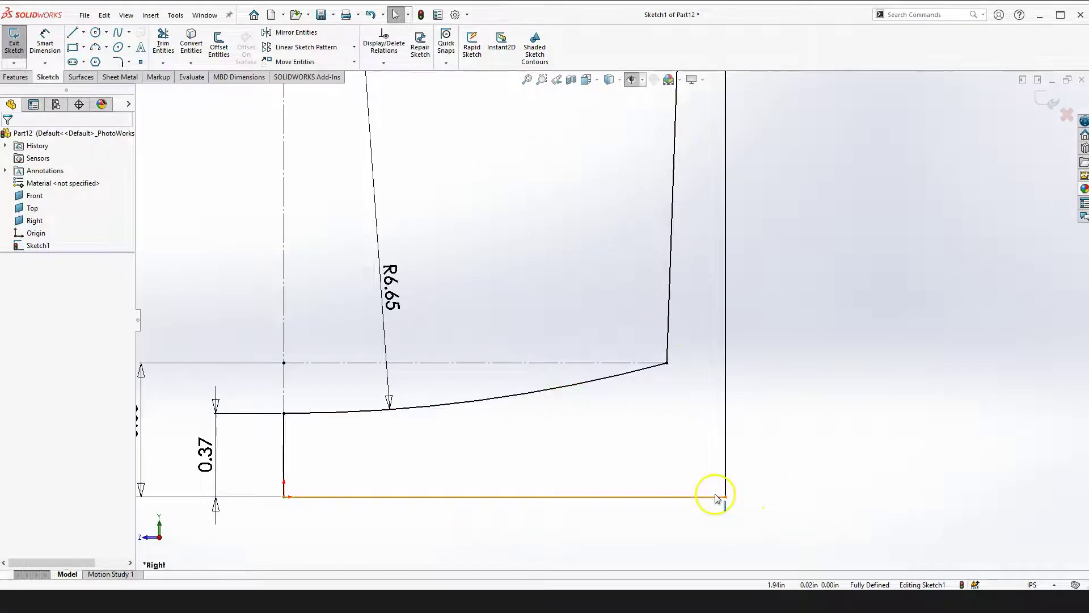
scroll(725, 499, "up", 5)
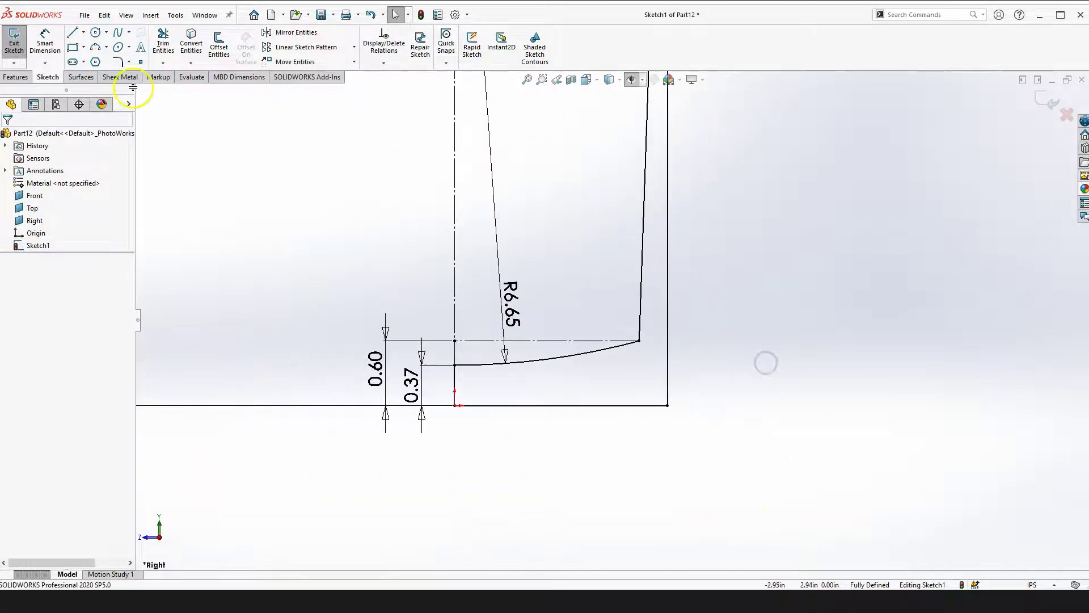
left_click(118, 61)
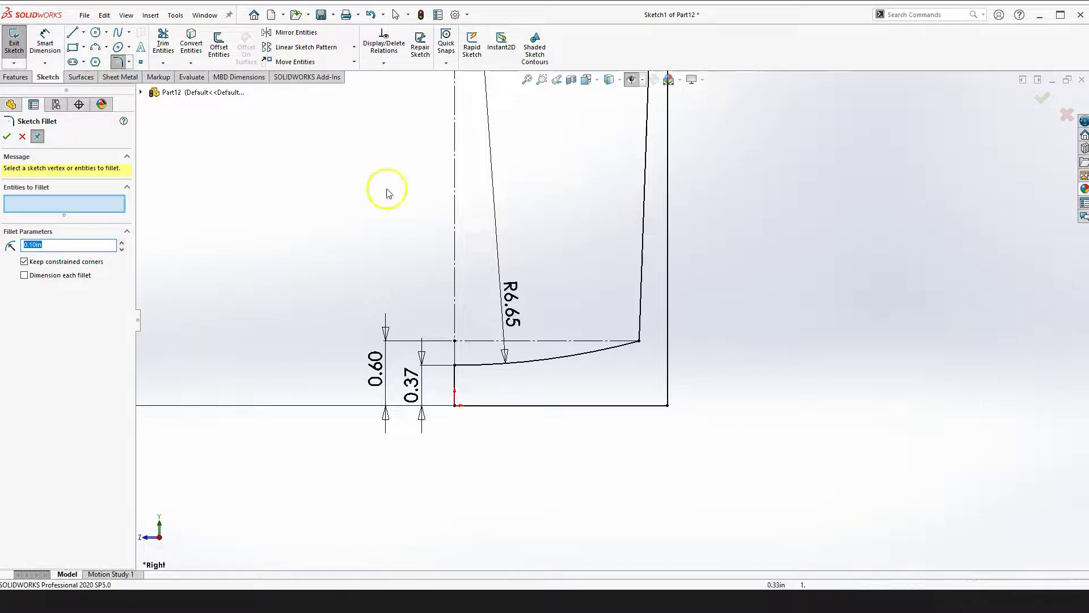
scroll(624, 341, "down", 3)
left_click(657, 339)
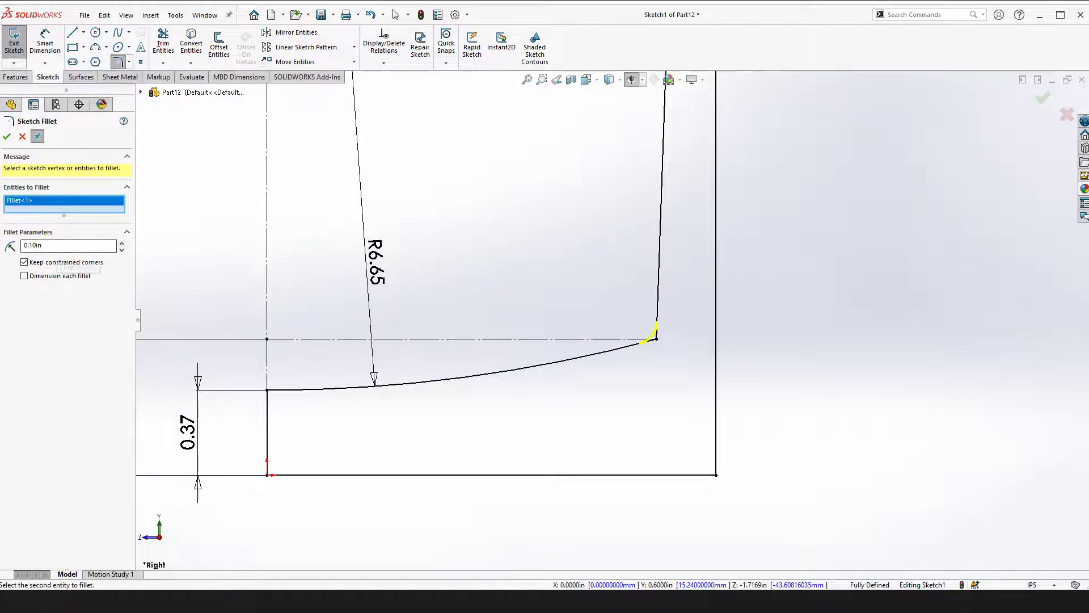
left_click(7, 137)
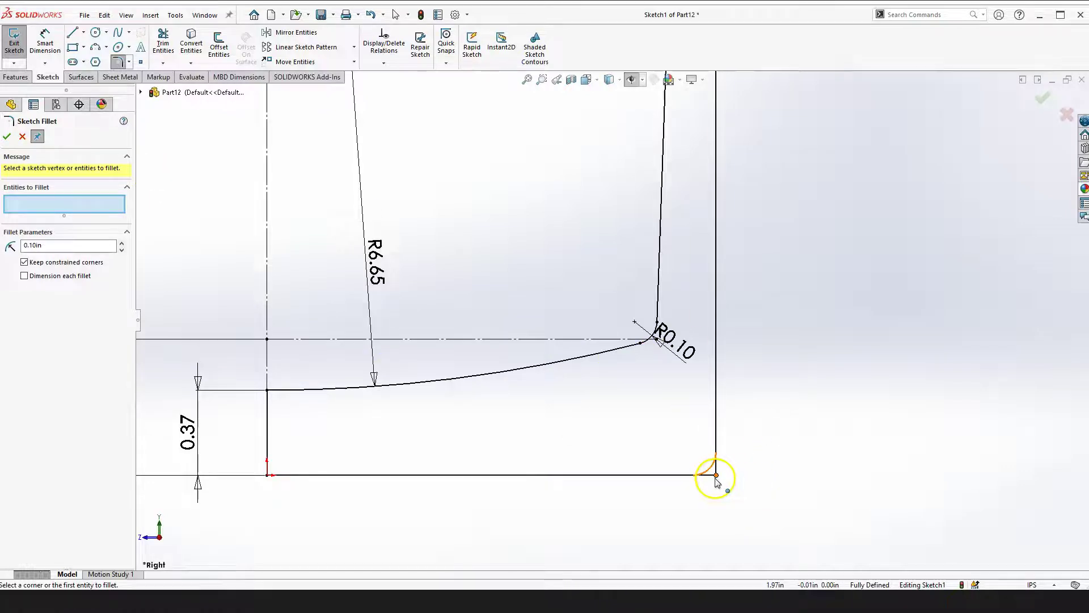
left_click(21, 138)
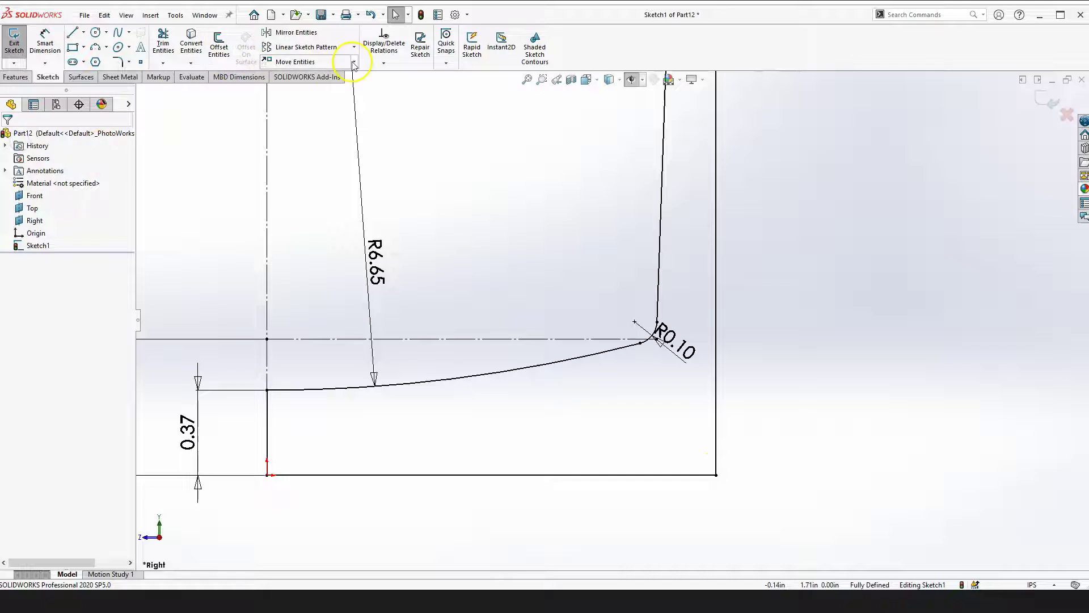
Add an equal-distance sketch chamfer of about 0.39 in to the profile's outer bottom corner
left_click(18, 77)
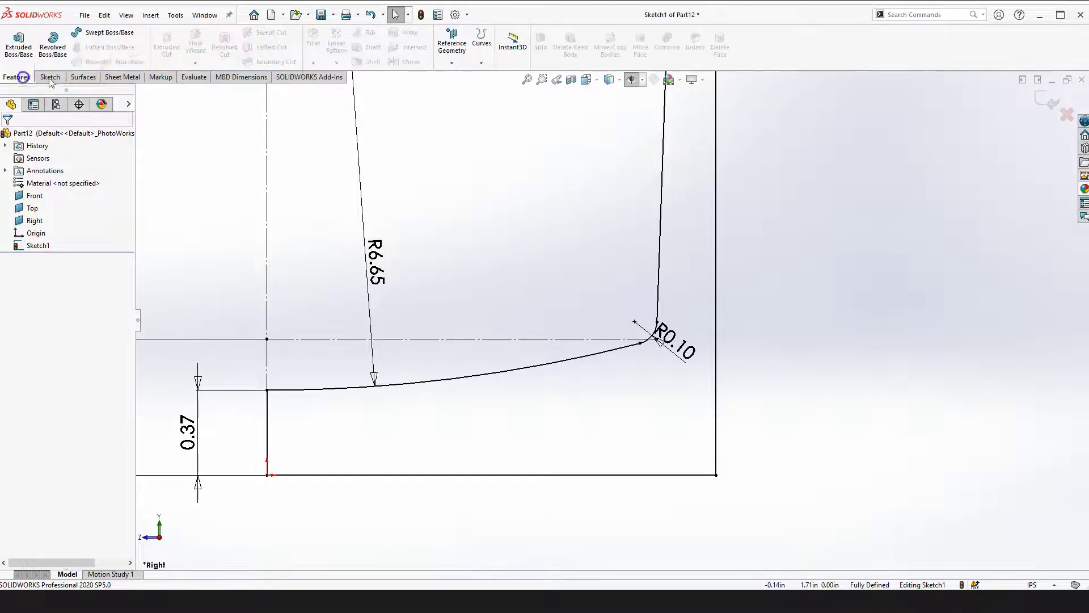
left_click(49, 77)
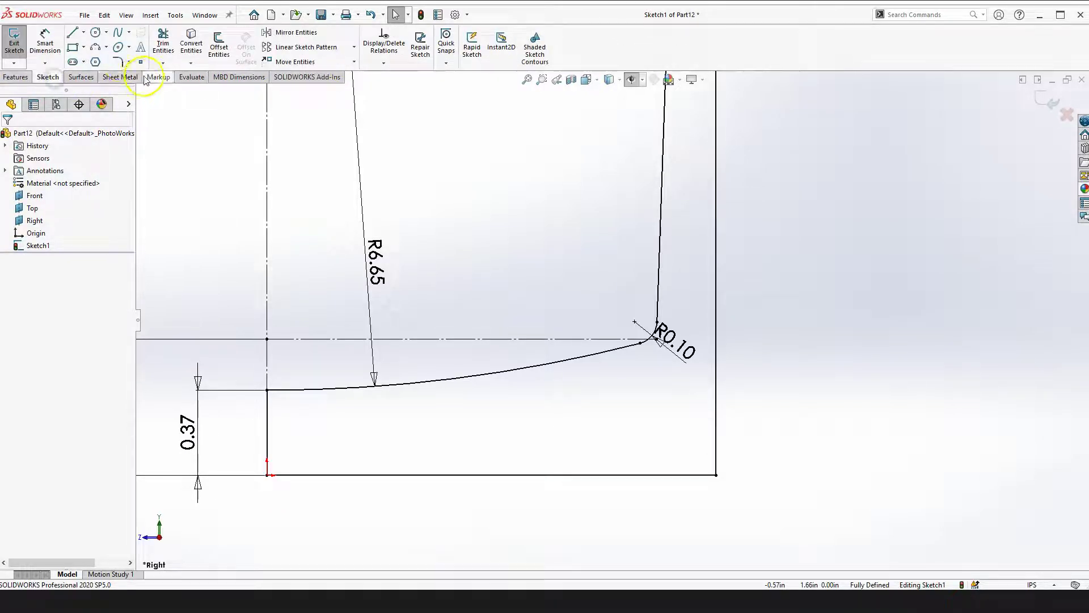
left_click(130, 62)
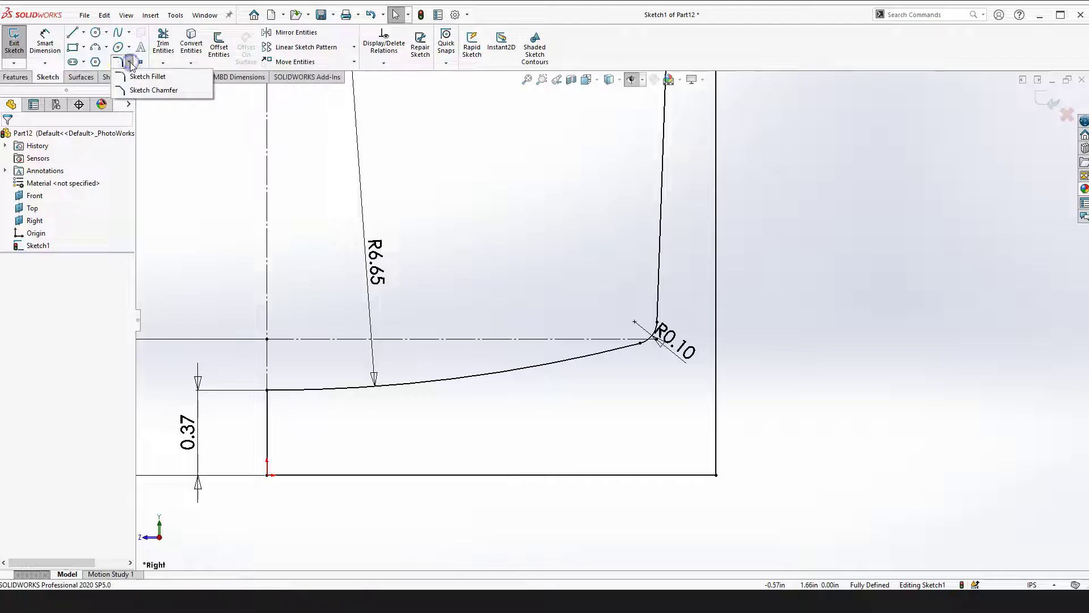
left_click(146, 93)
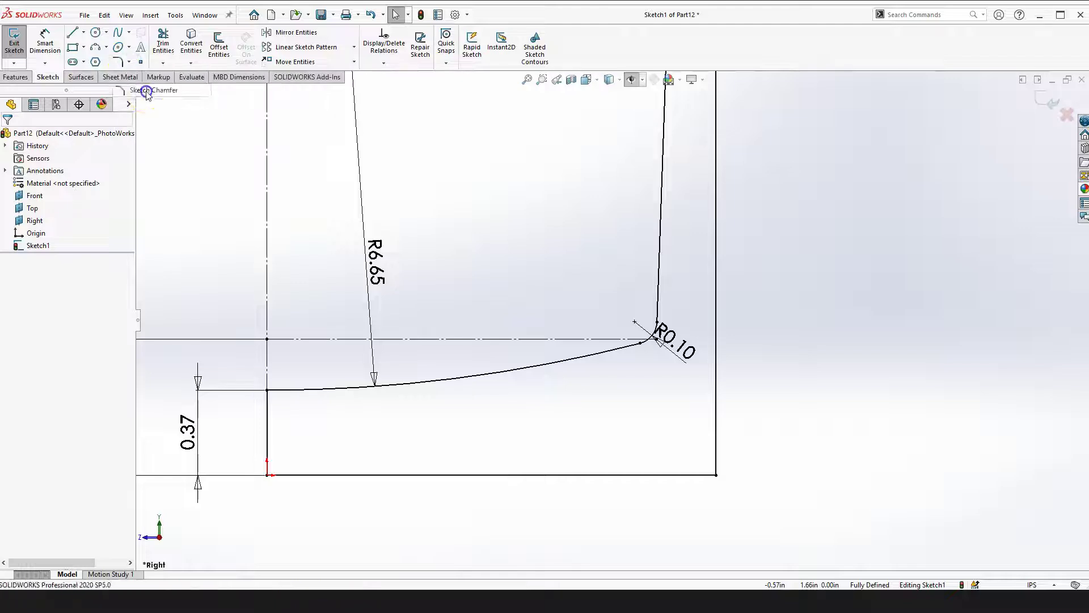
left_click(716, 476)
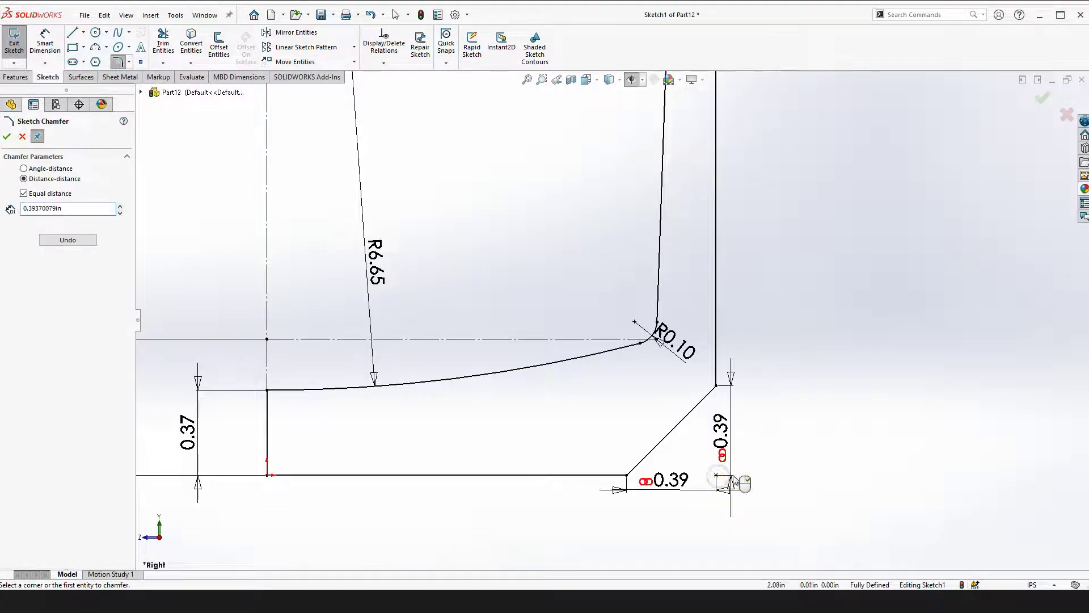
double_click(62, 208)
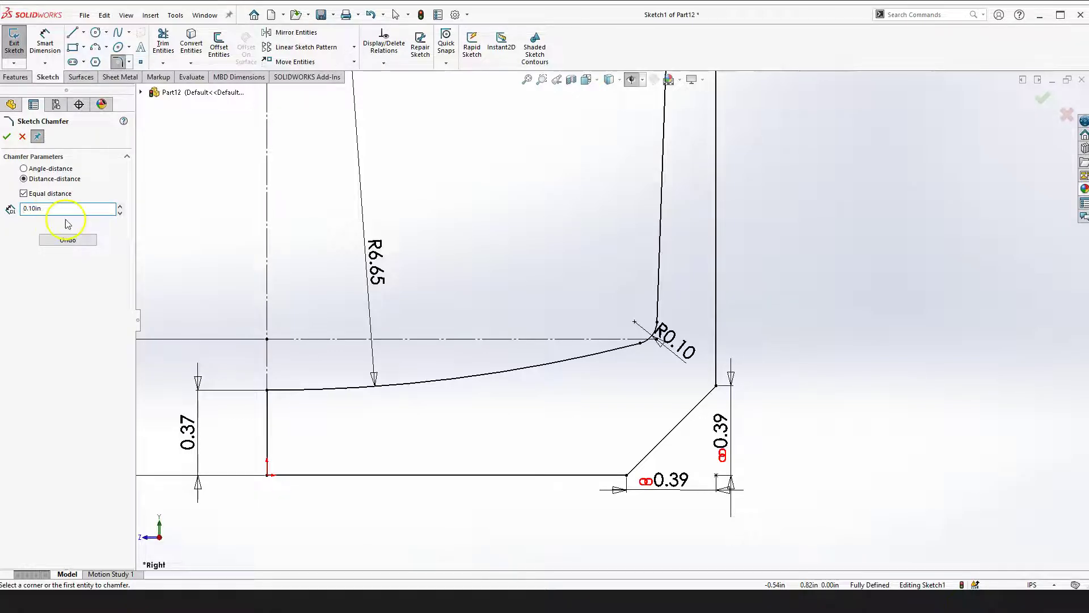
left_click(22, 137)
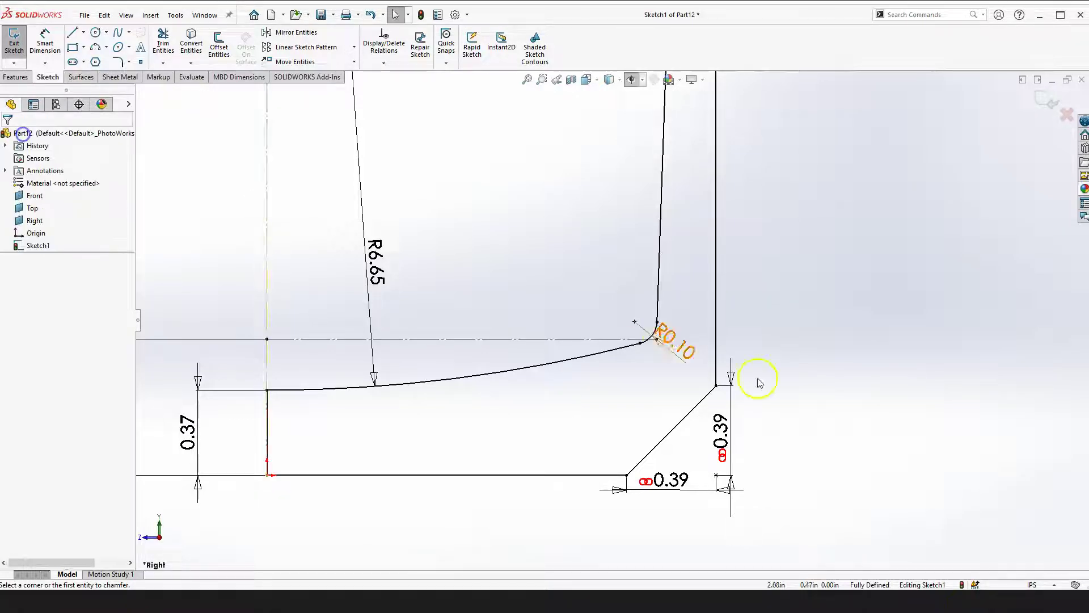
Set the outer bottom chamfer's distance to 0.10 in and move its two dimensions clear of the profile
double_click(720, 430)
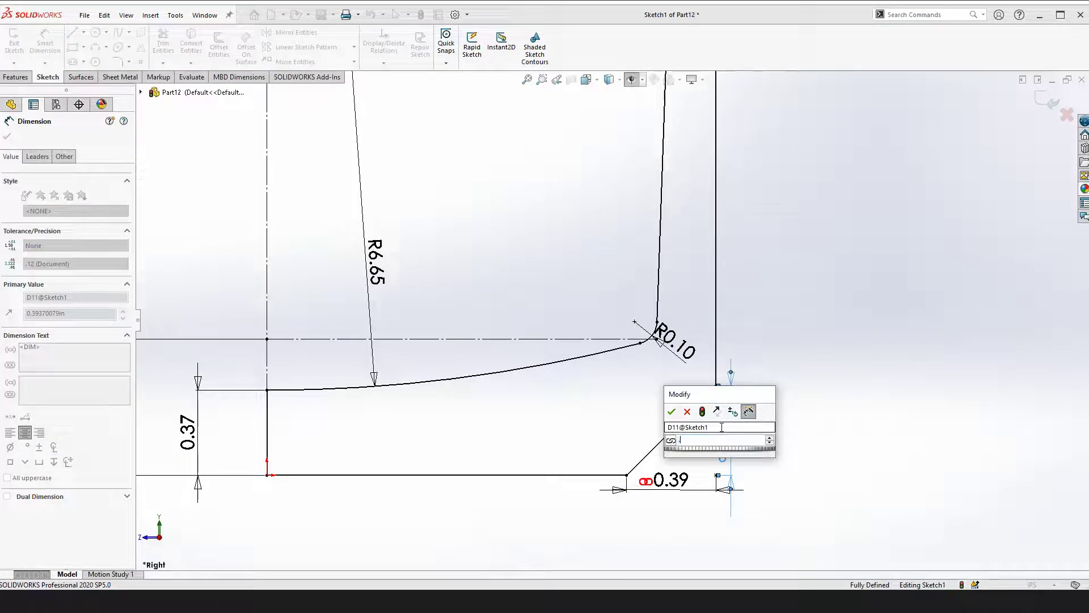
key("Return")
left_click(809, 421)
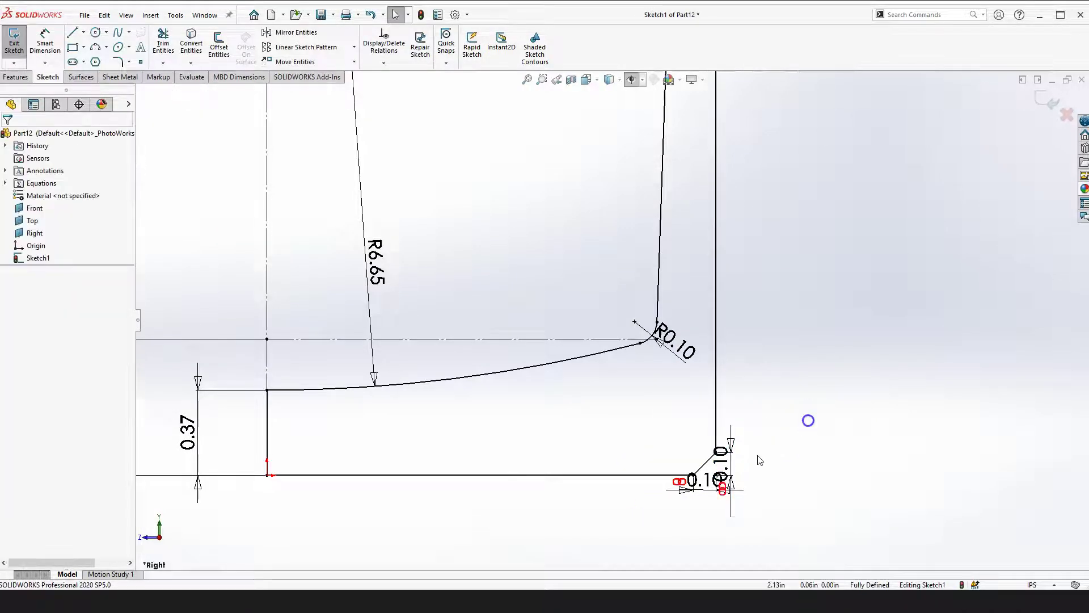
left_click_drag(730, 458, 827, 397)
left_click_drag(725, 489, 634, 538)
scroll(795, 403, "up", 3)
left_click(742, 297)
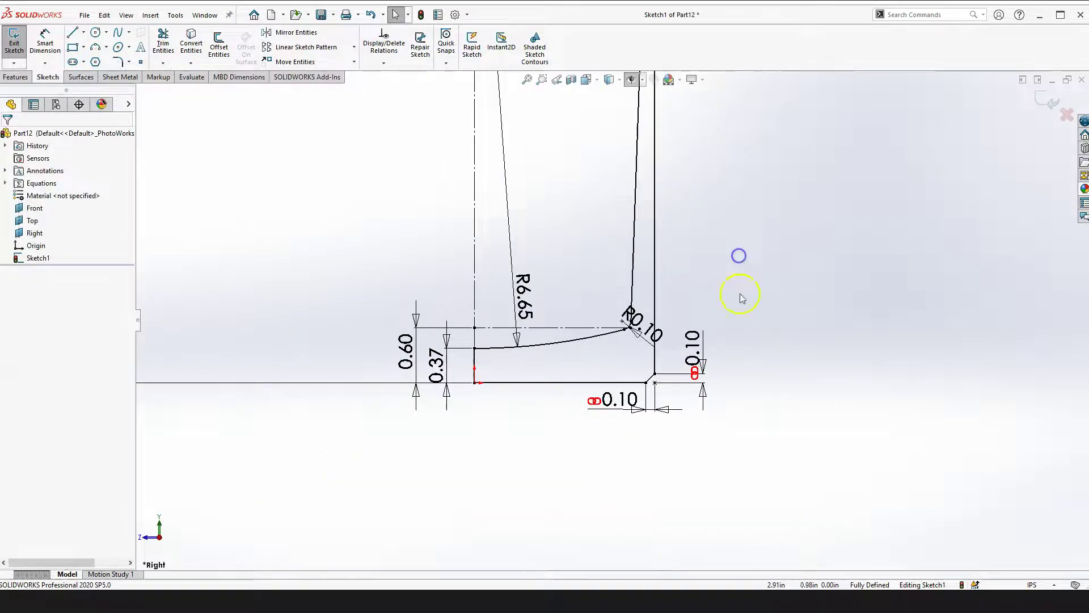
Examine the dimensioned cup cross-section from the rounded rim to the curved floor and chamfered base
scroll(588, 180, "up", 2)
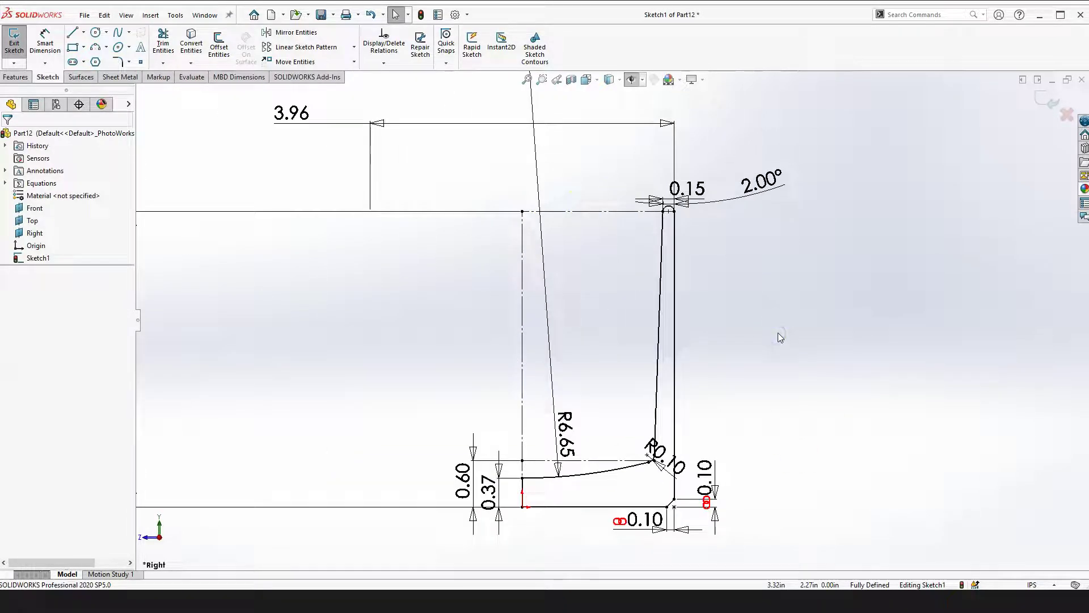
scroll(720, 344, "up", 1)
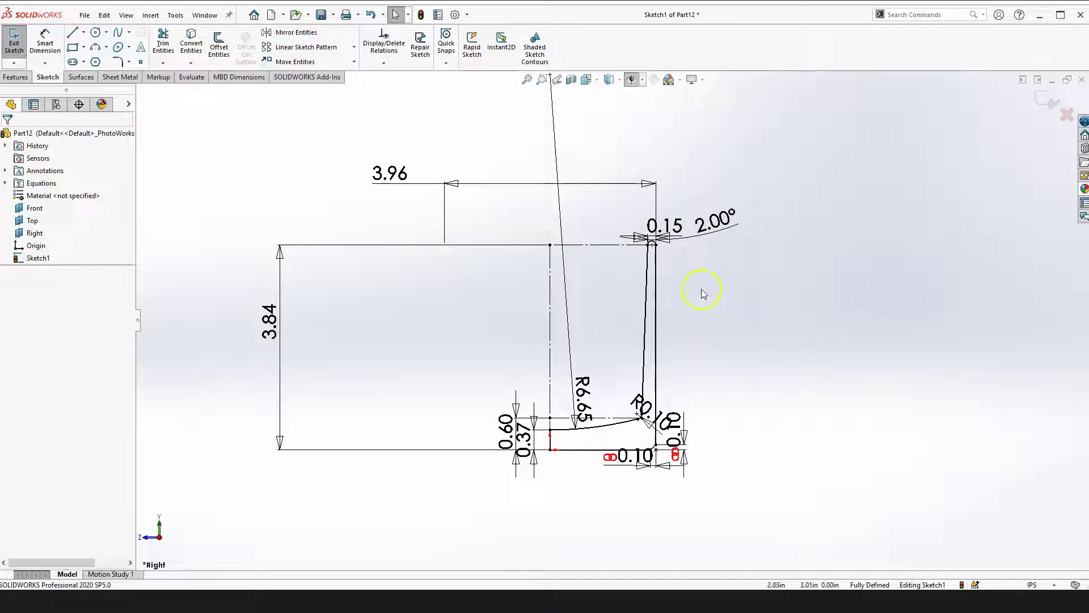
scroll(721, 386, "down", 1)
scroll(608, 341, "down", 4)
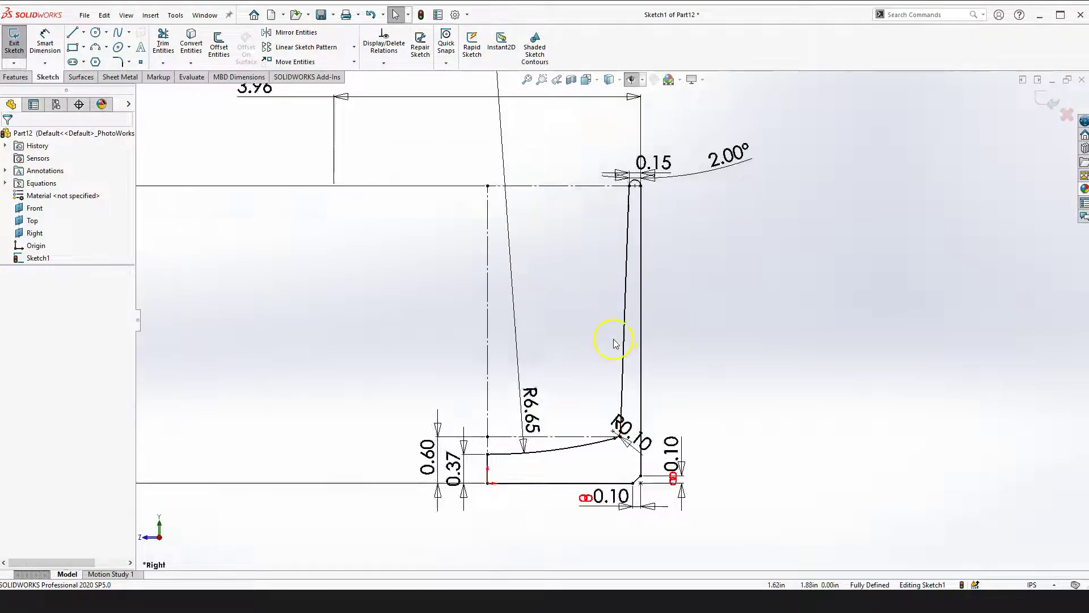
scroll(491, 449, "down", 3)
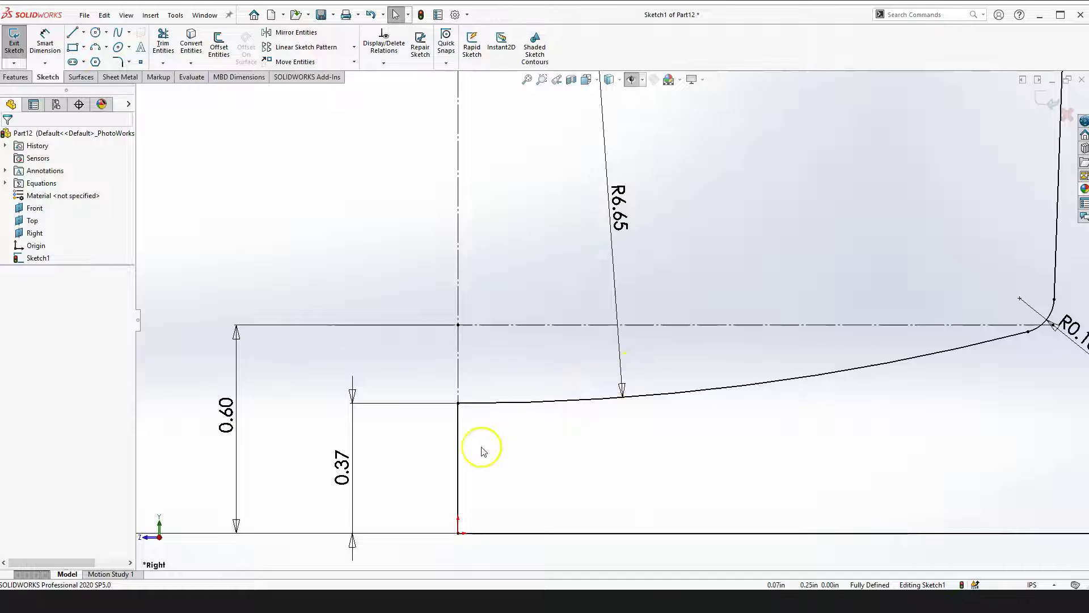
scroll(624, 488, "up", 1)
scroll(635, 443, "up", 2)
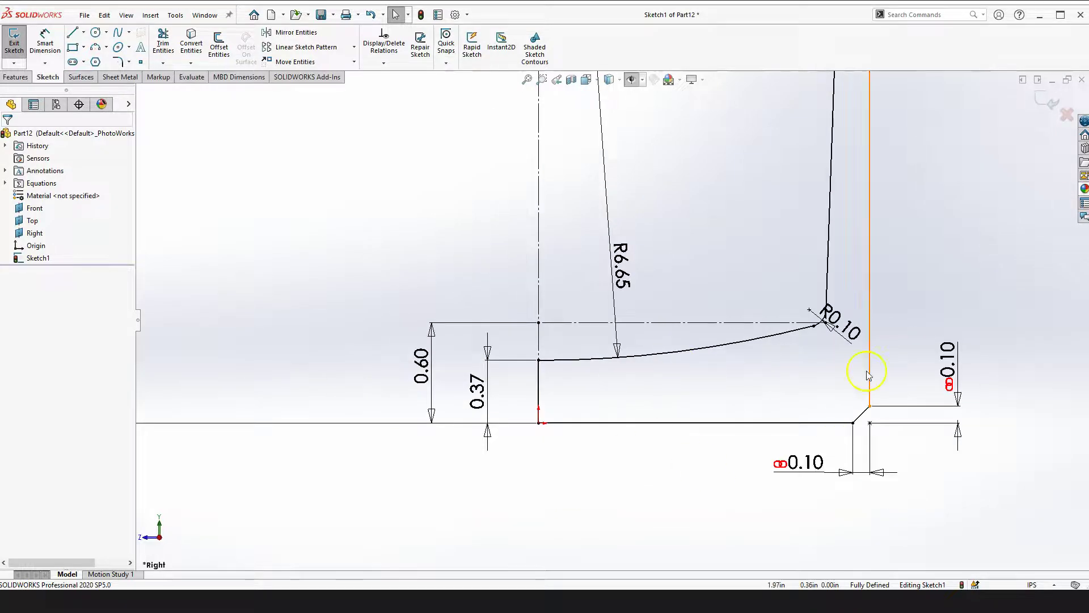
scroll(783, 244, "up", 2)
scroll(772, 297, "down", 2)
middle_click_drag(771, 296, 680, 471)
scroll(687, 195, "up", 1)
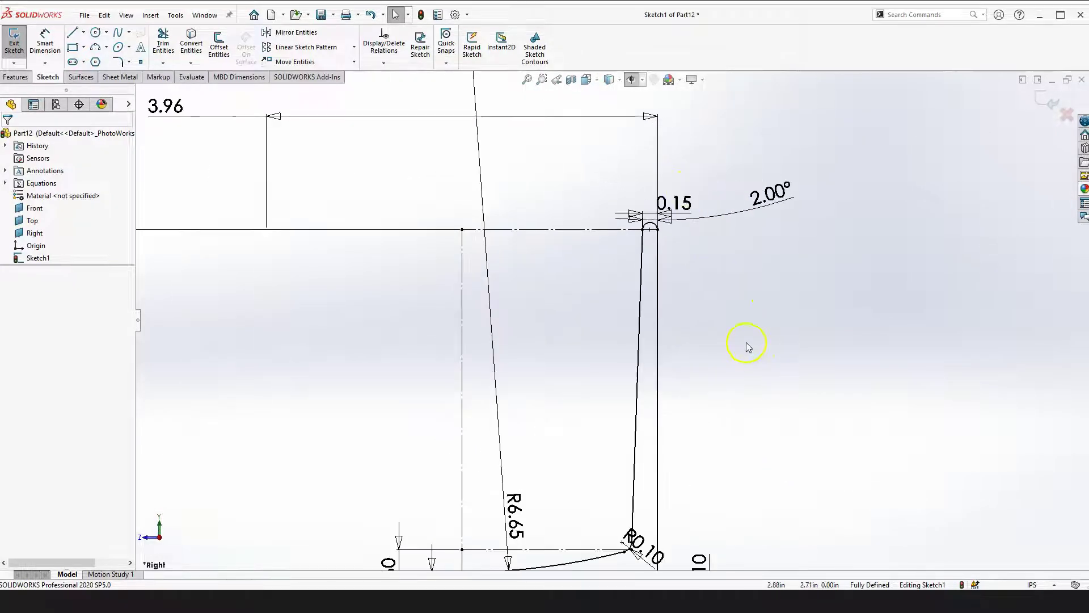
scroll(718, 382, "up", 2)
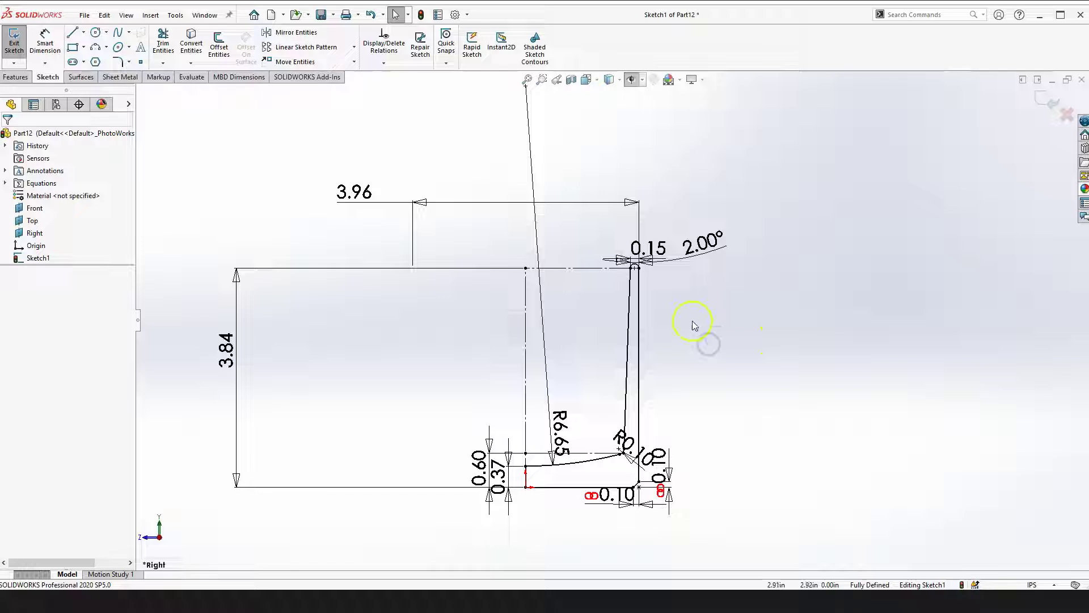
Revolve the cup cross-section 360° about the vertical centerline to form the solid cup body
left_click(16, 77)
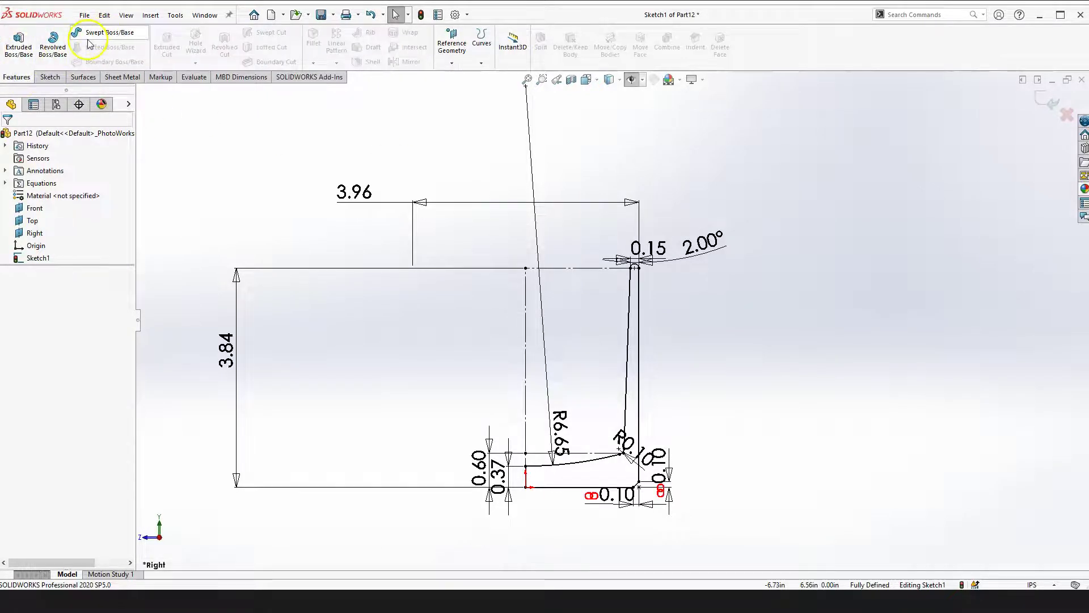
left_click(53, 51)
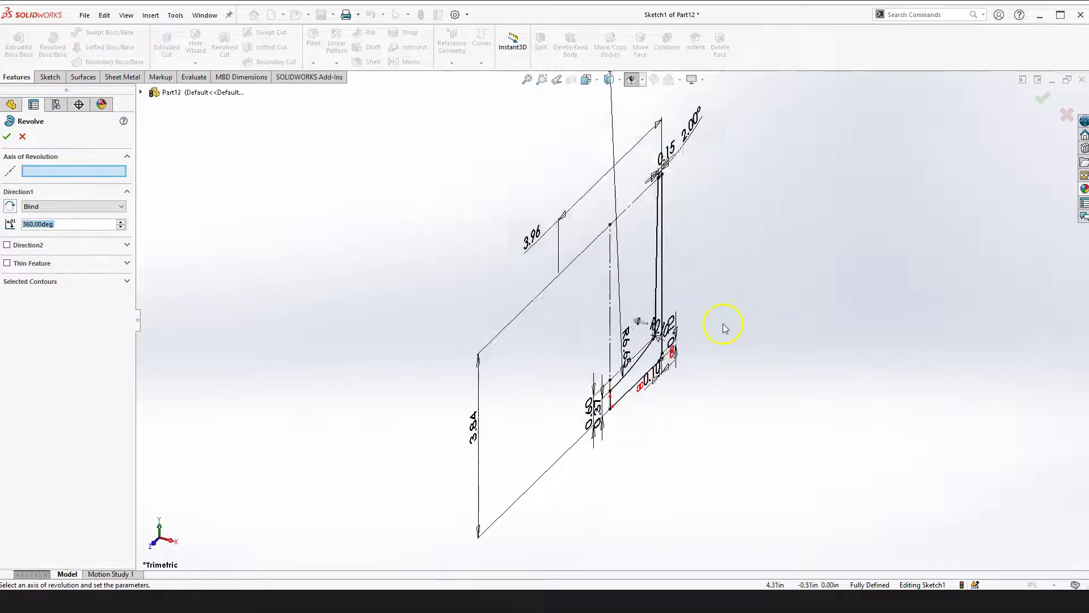
scroll(723, 328, "down", 3)
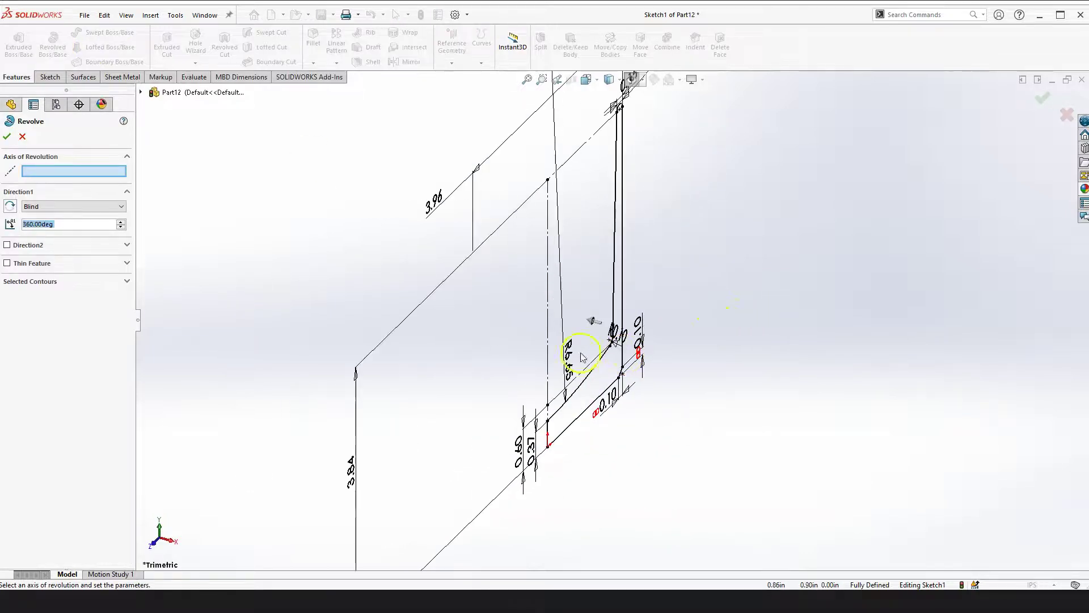
left_click(548, 349)
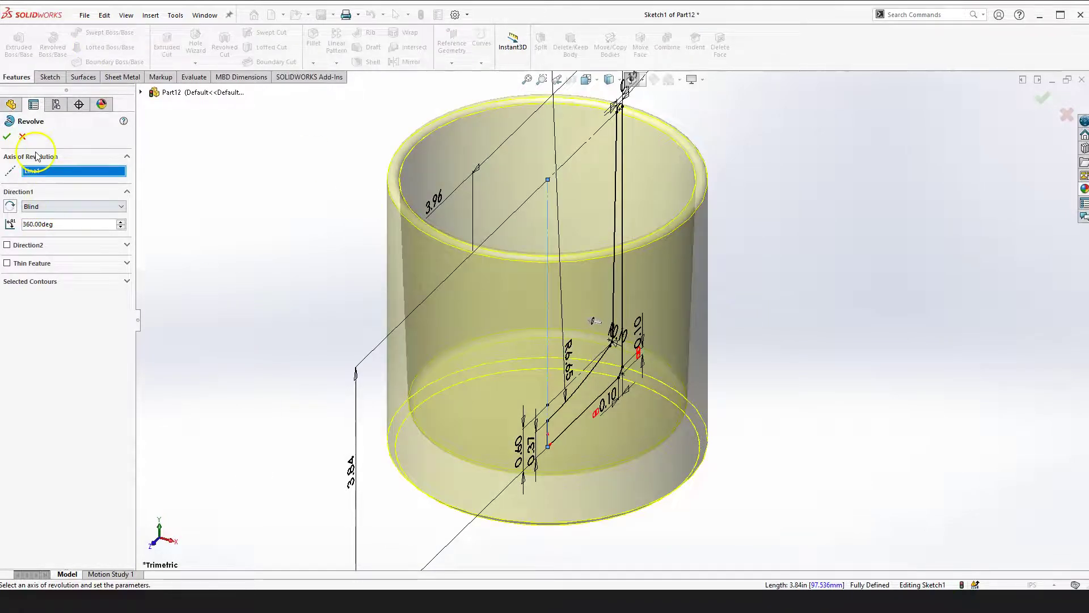
left_click(7, 137)
left_click(797, 360)
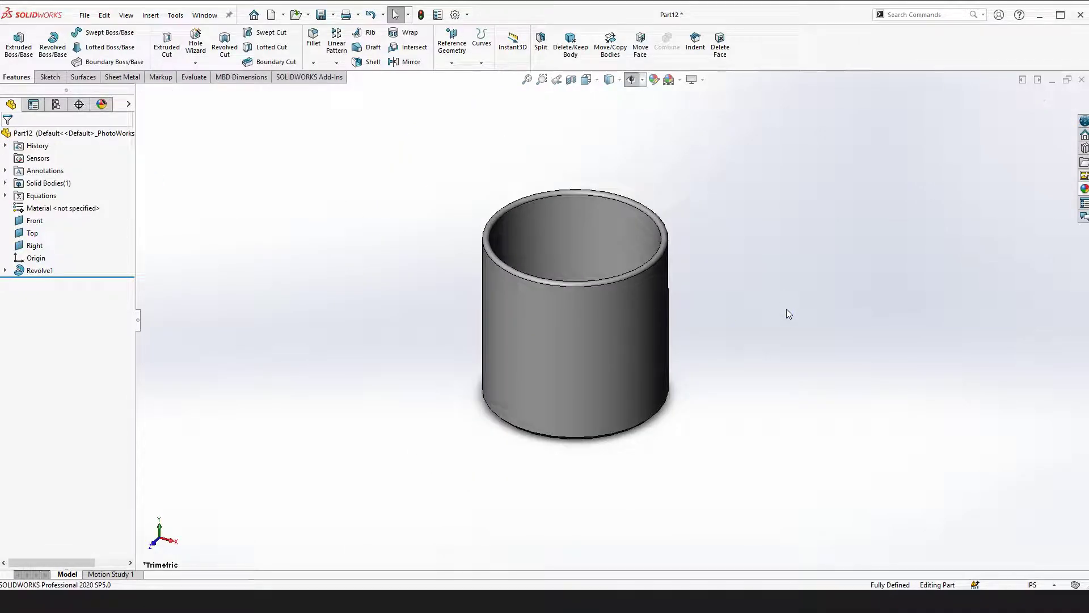
Display the Front, Top and Right reference planes around the revolved cup in a trimetric view
key("space")
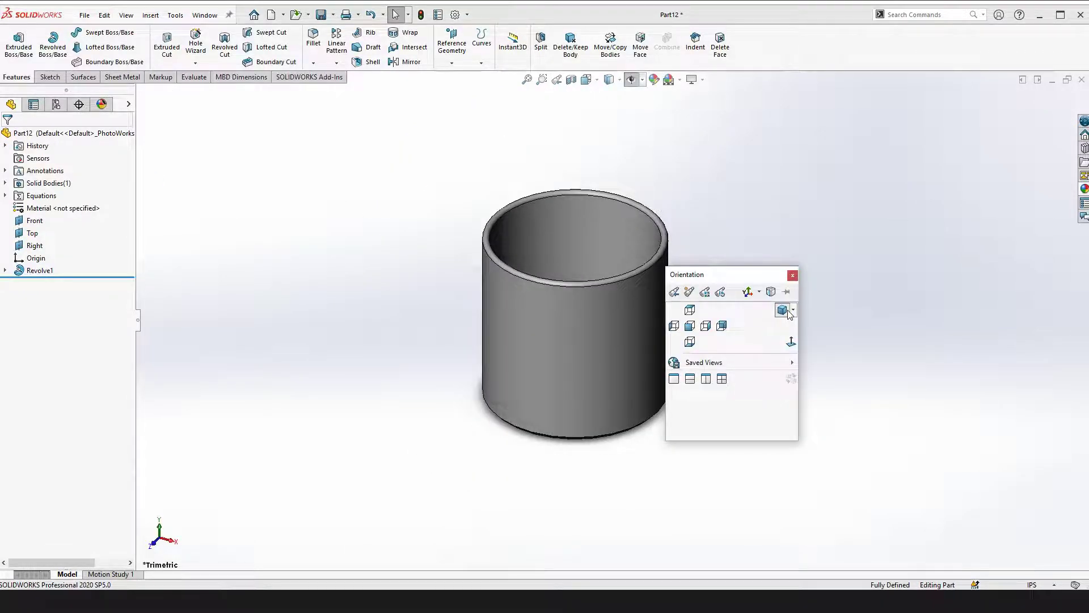
left_click(786, 308)
middle_click_drag(675, 265, 549, 278, "ctrl")
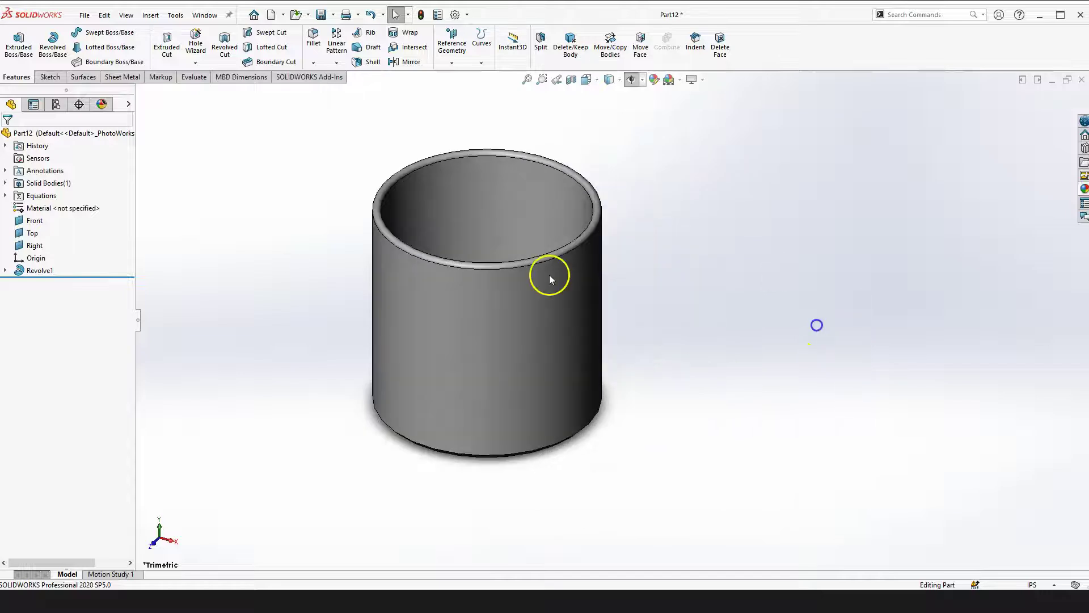
left_click(632, 80)
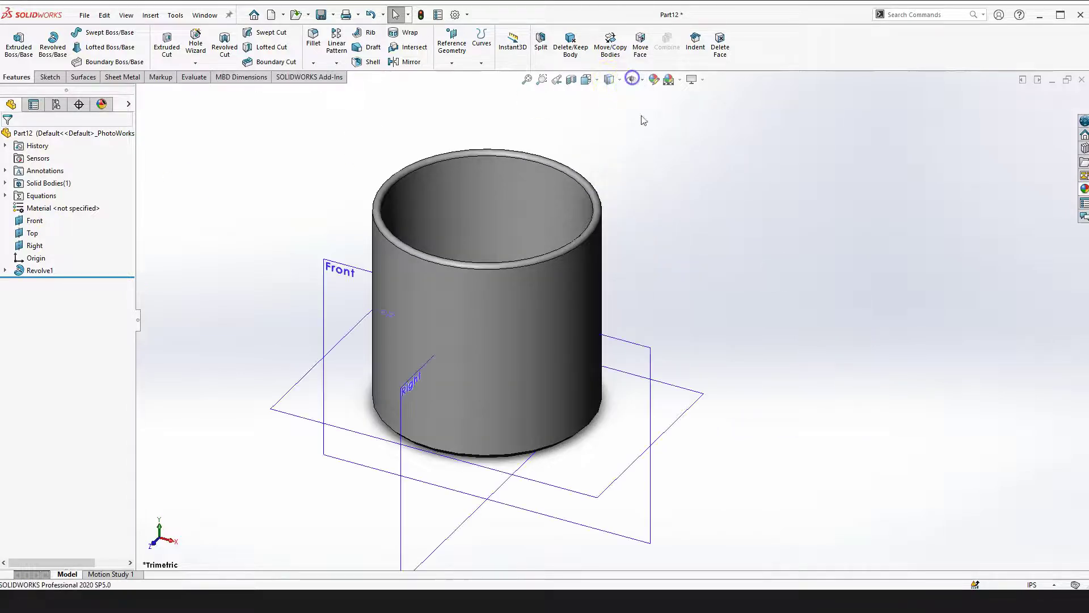
scroll(686, 288, "up", 3)
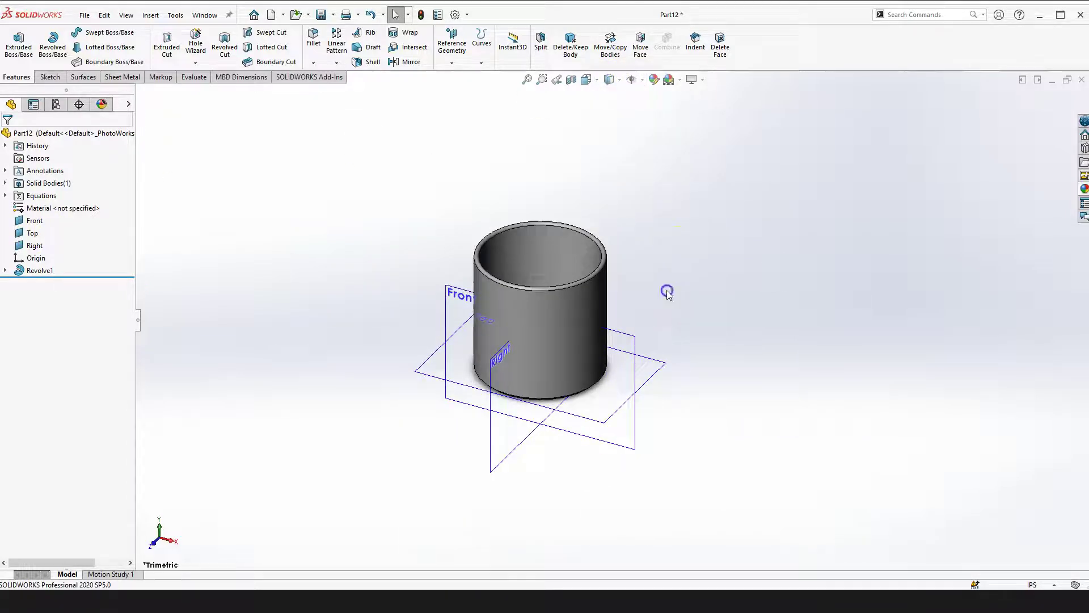
scroll(663, 295, "down", 1)
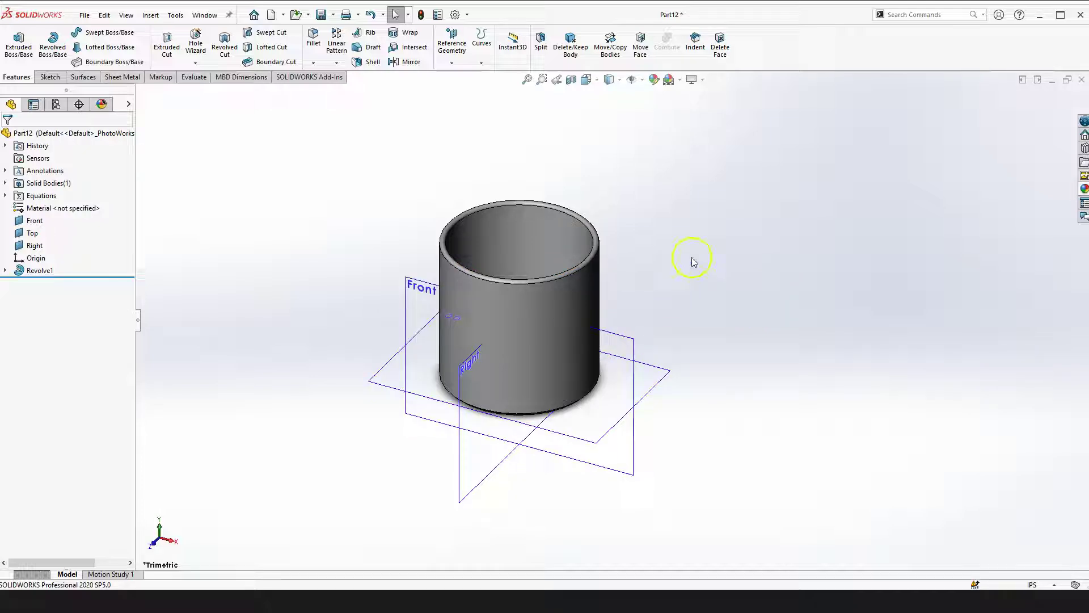
Start a sketch on the Front plane and draw a horizontal line about 4.71 in long across the cup, about 0.28 in below the rim
left_click(416, 298)
left_click(466, 262)
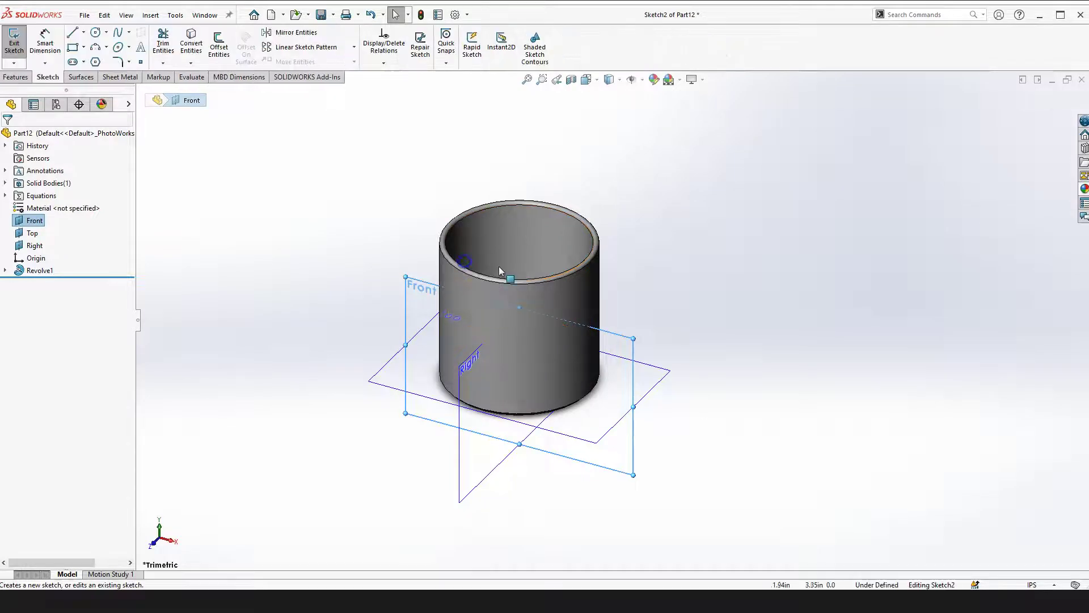
key("space")
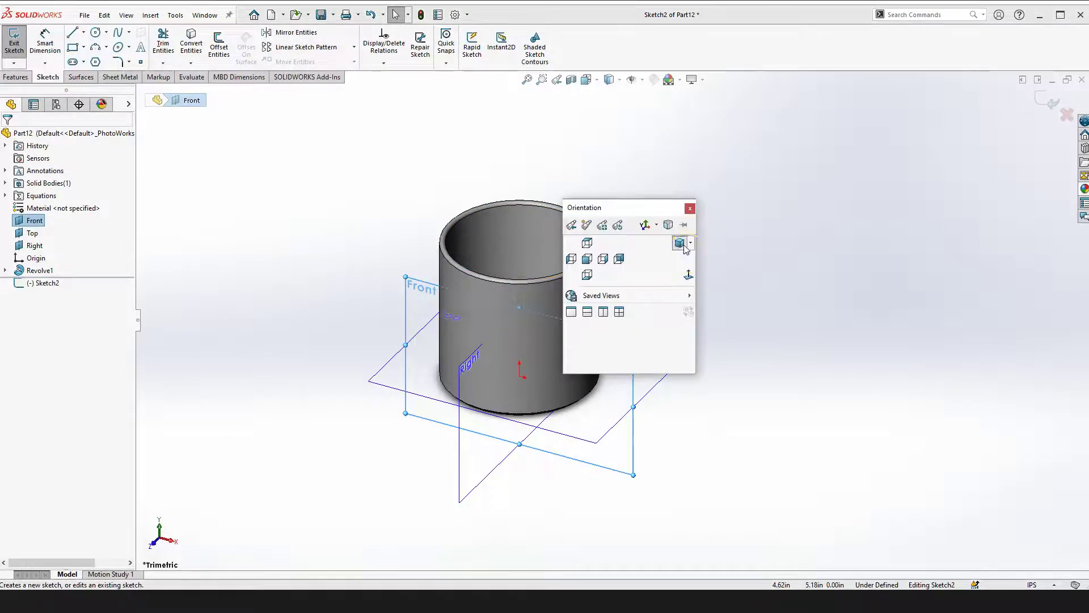
left_click(689, 275)
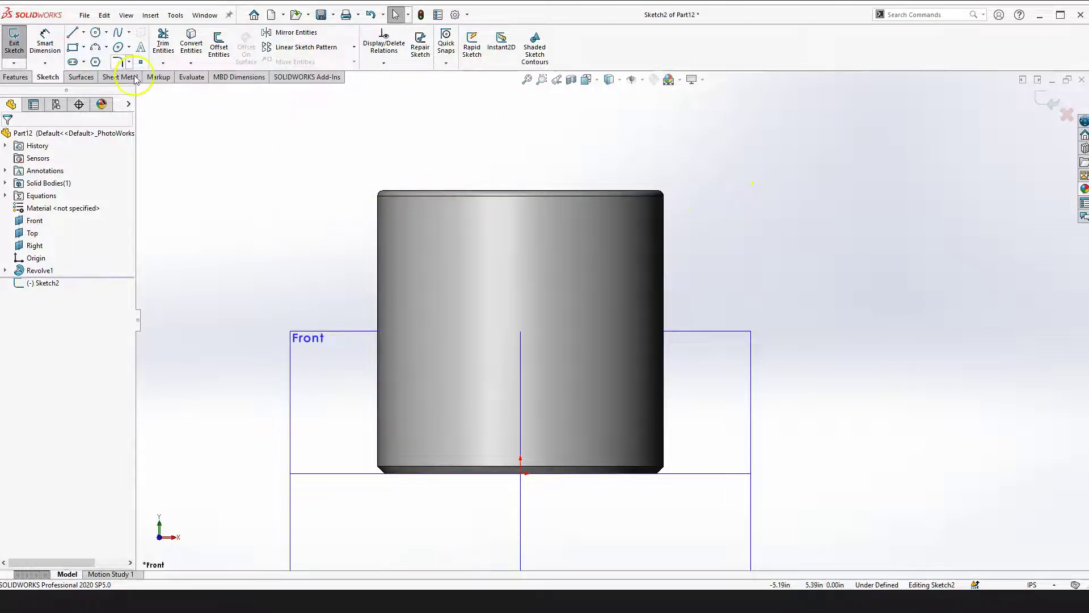
left_click(72, 33)
left_click(346, 210)
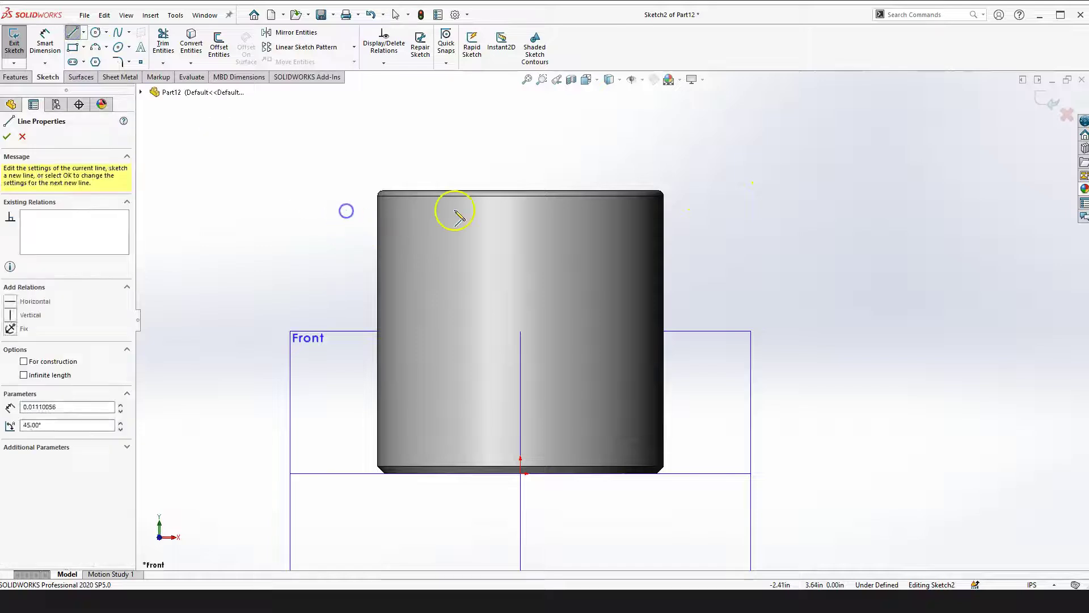
left_click(687, 211)
key("Escape")
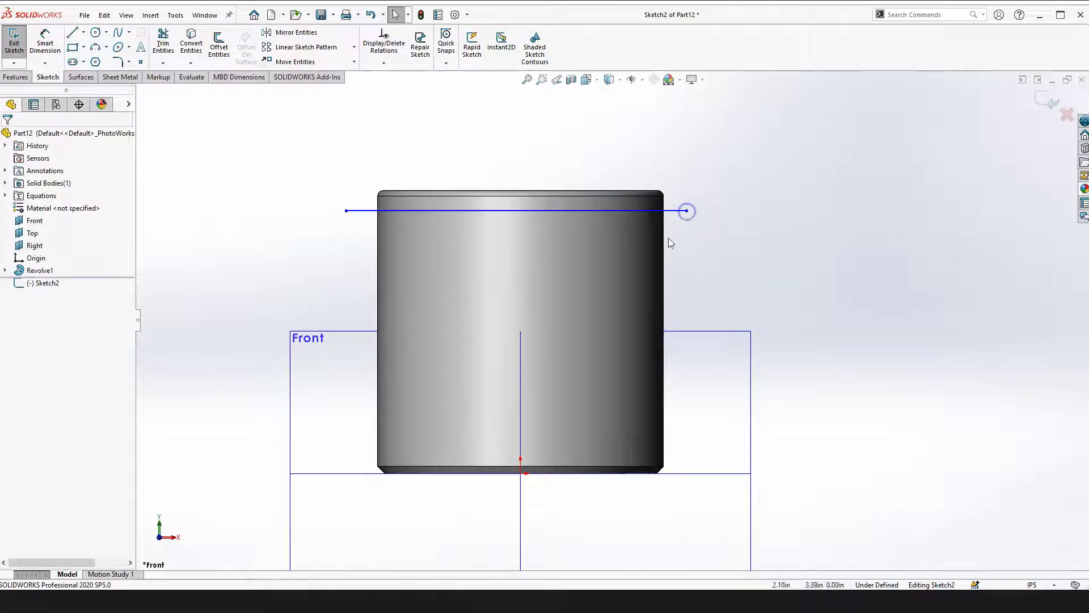
Draw a line from the origin to the midpoint of the horizontal line and constrain it vertical
left_click(72, 33)
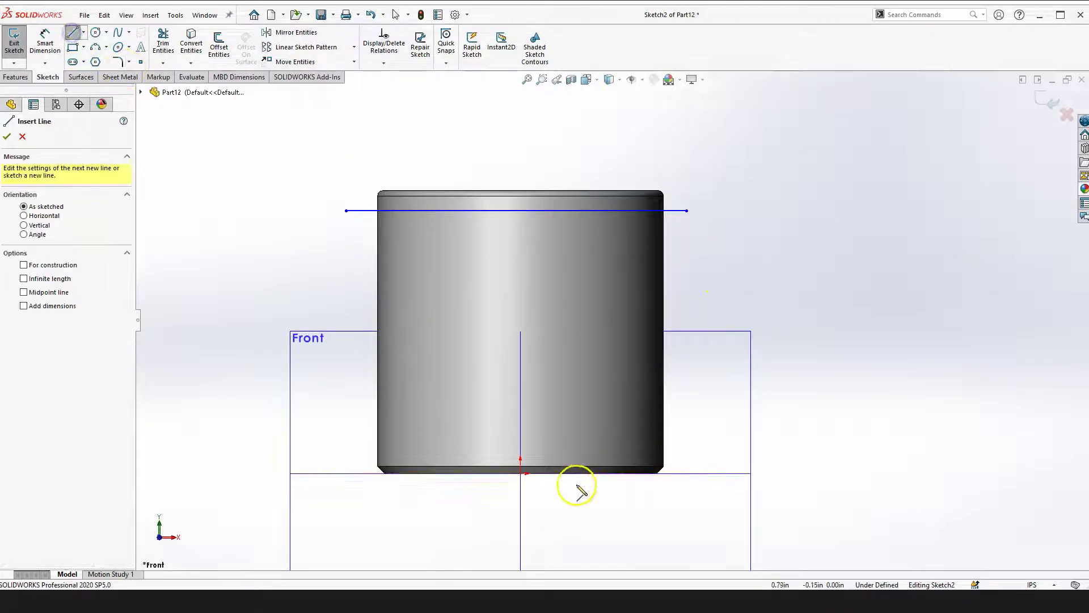
left_click(520, 473)
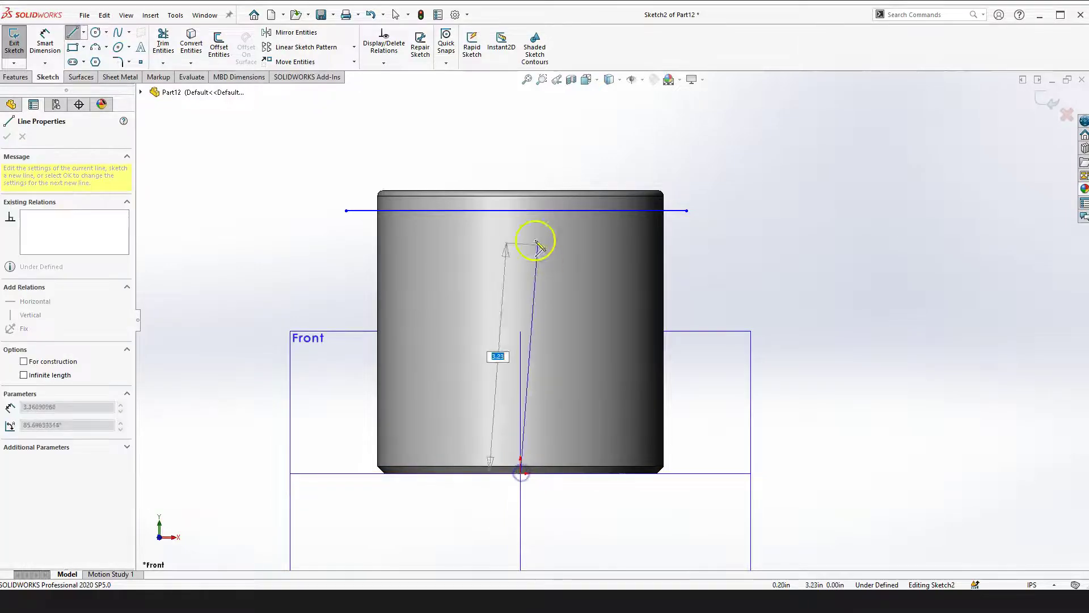
left_click(516, 210)
key("Escape")
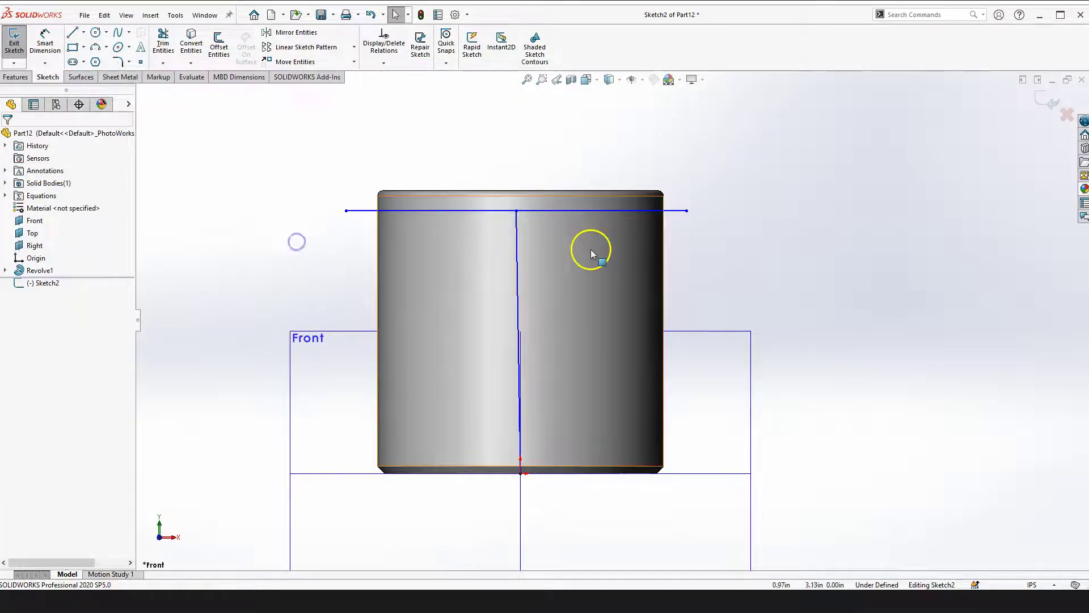
left_click(520, 256)
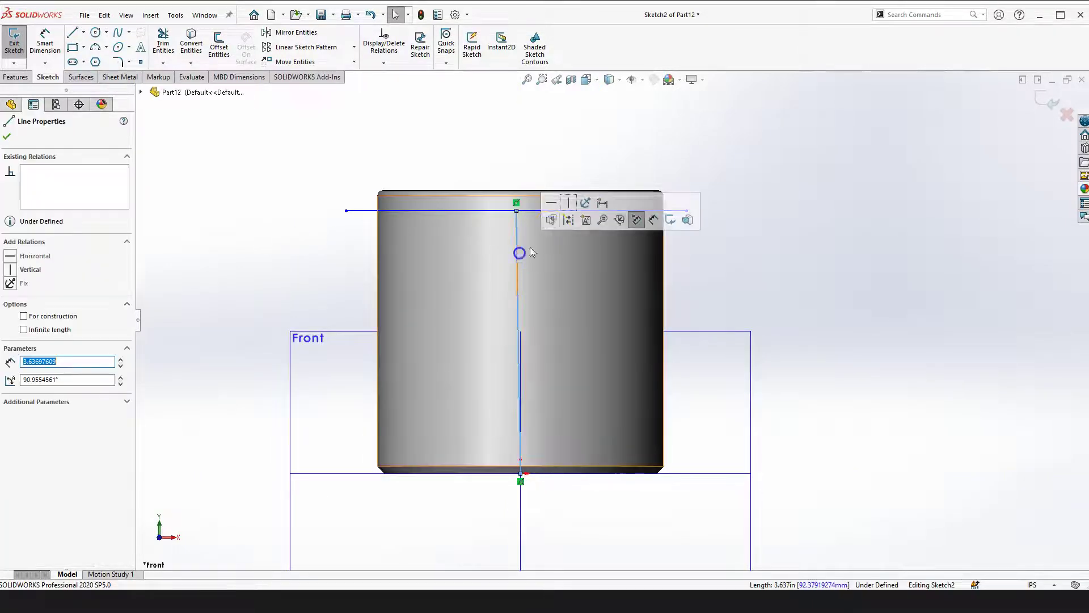
left_click(568, 204)
left_click(312, 292)
Apply a midpoint relation between the vertical line's upper end and the horizontal line, and convert the vertical line to construction geometry
left_click(522, 211)
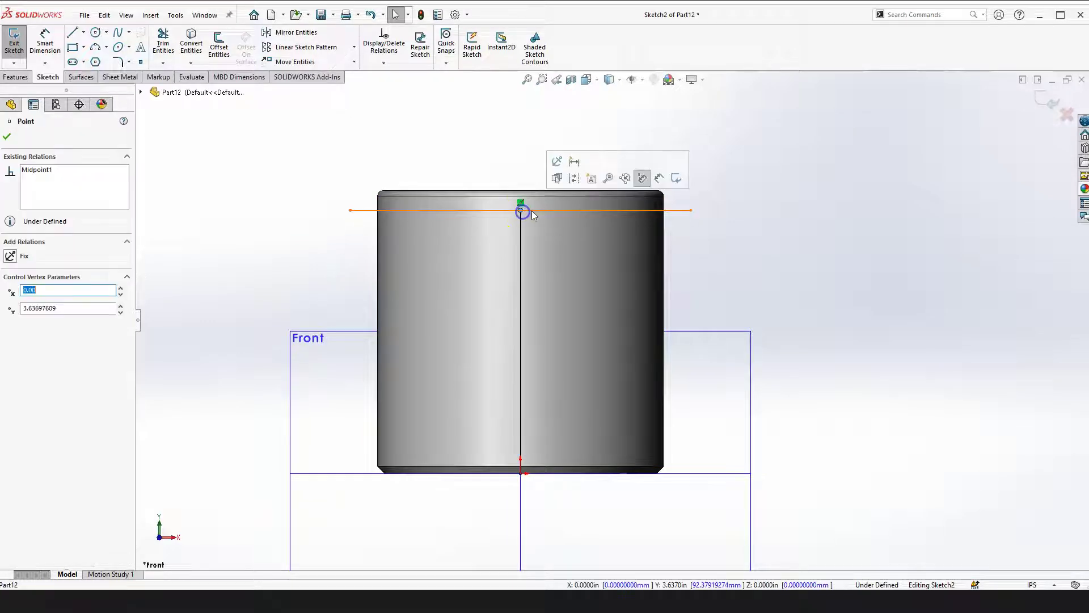
left_click(537, 211, "ctrl")
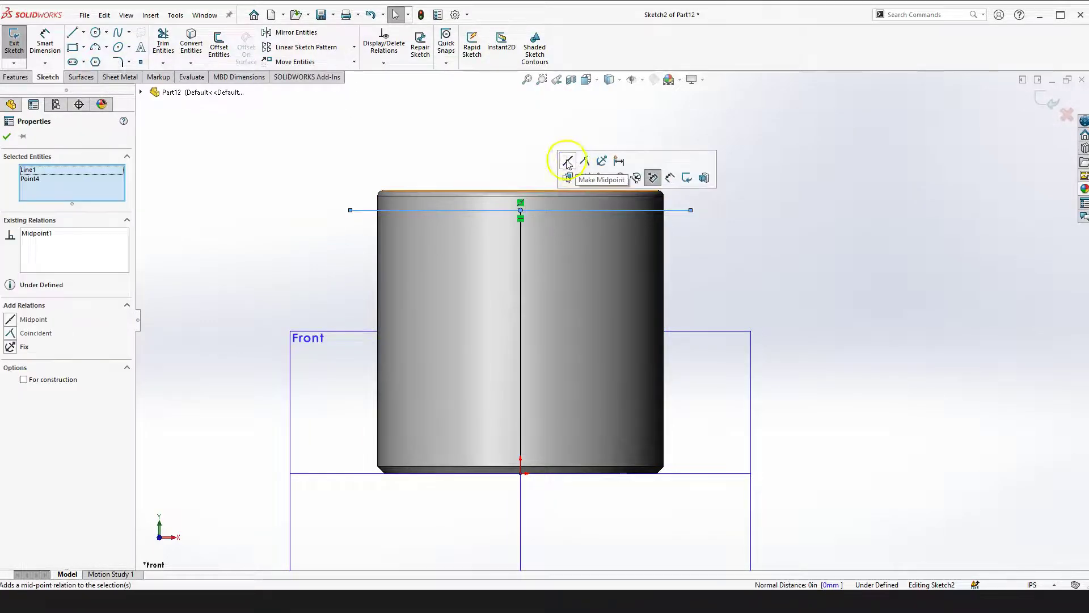
left_click(568, 164)
left_click(869, 260)
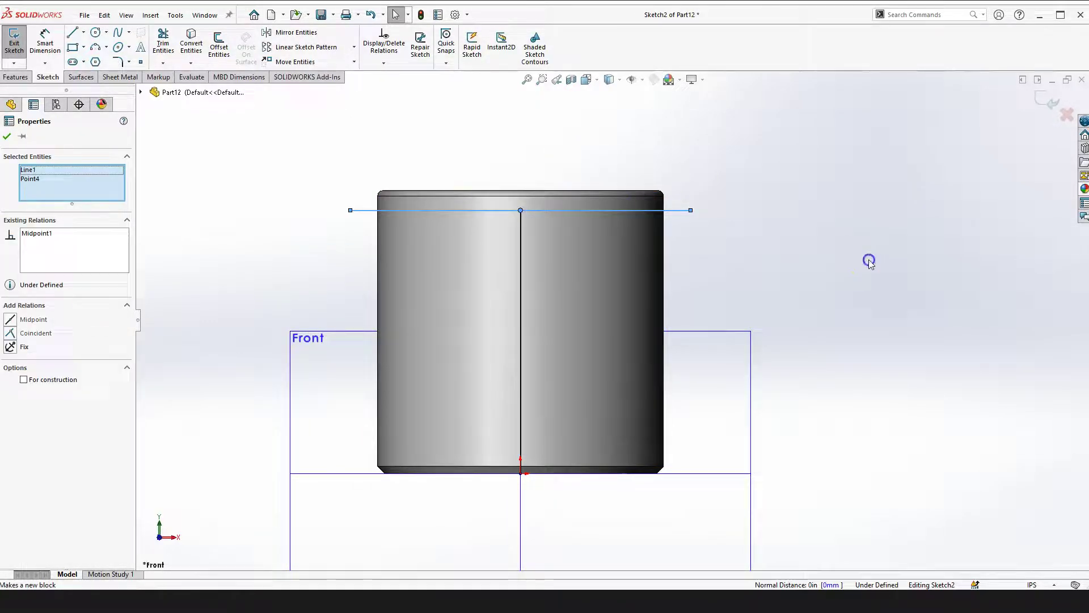
left_click(519, 277)
left_click(572, 244)
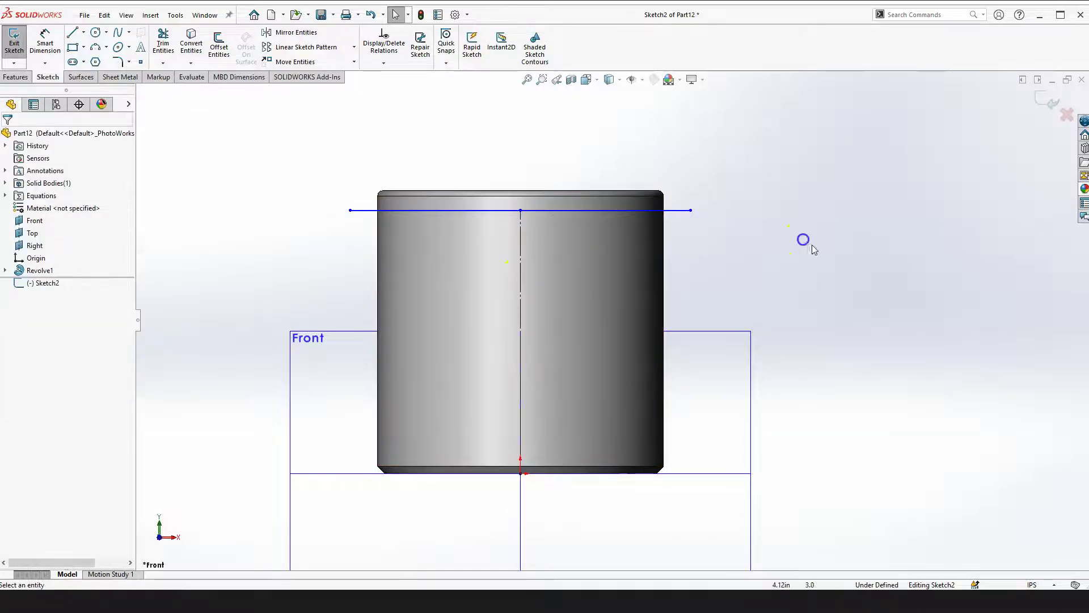
Dimension the horizontal line 0.48 in below the cup's top edge
left_click(48, 44)
left_click(410, 190)
left_click(365, 211)
left_click(298, 176)
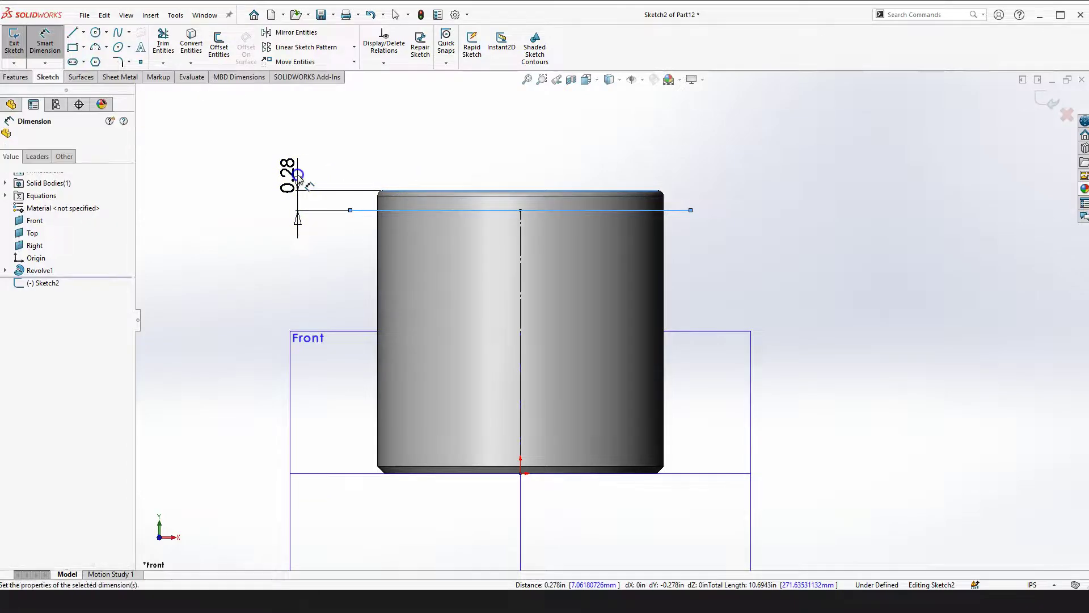
type(".4")
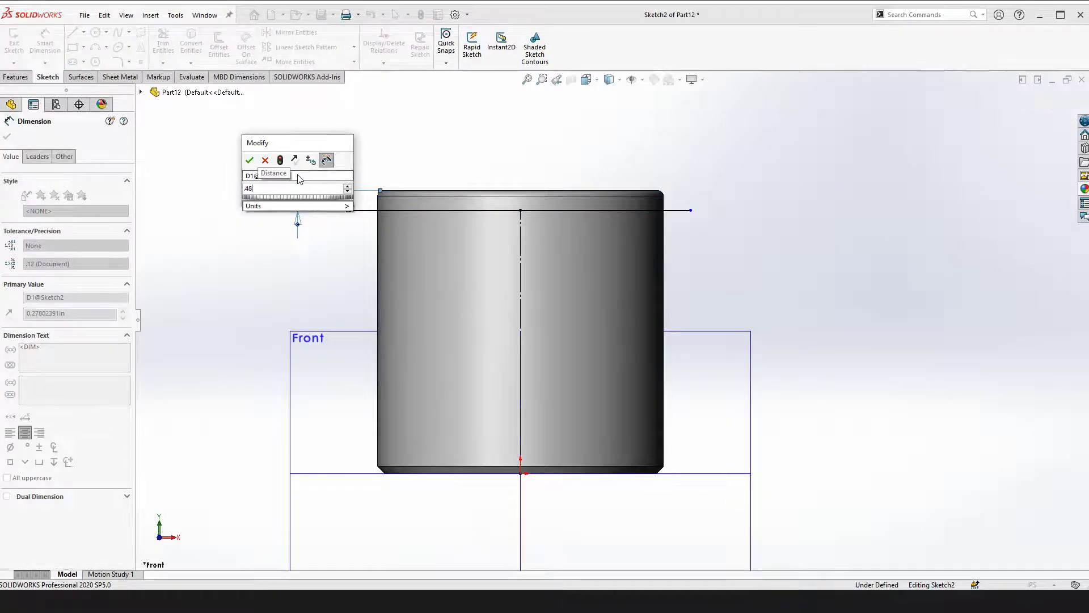
type("8")
key("Return")
key("Escape")
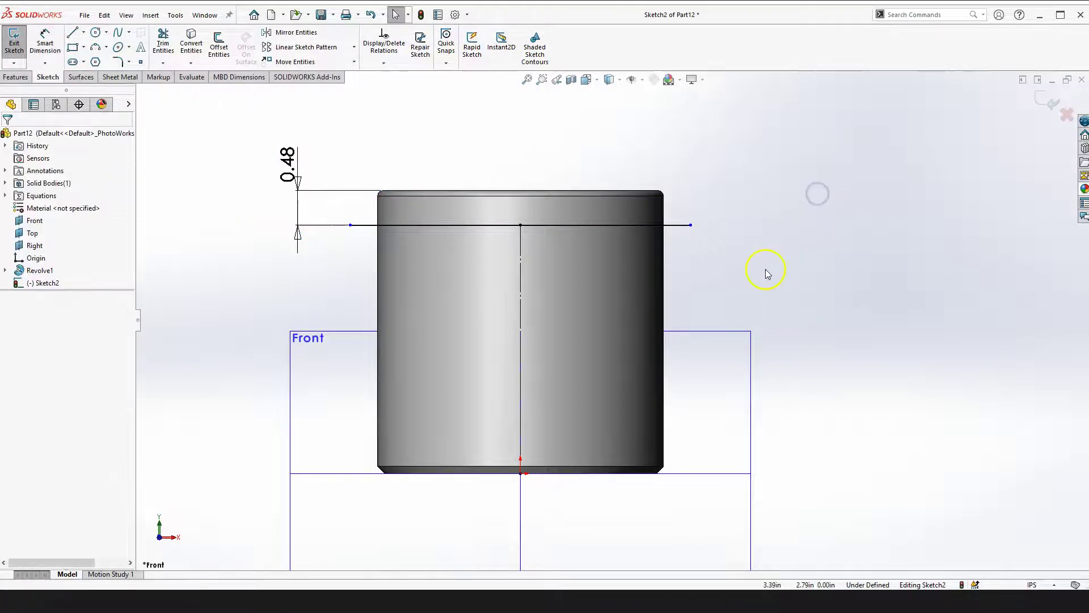
Dimension the horizontal line's full length, keeping its drawn size, to fully define the sketch
right_click_drag(767, 274, 781, 241)
left_click(634, 226)
left_click(499, 133)
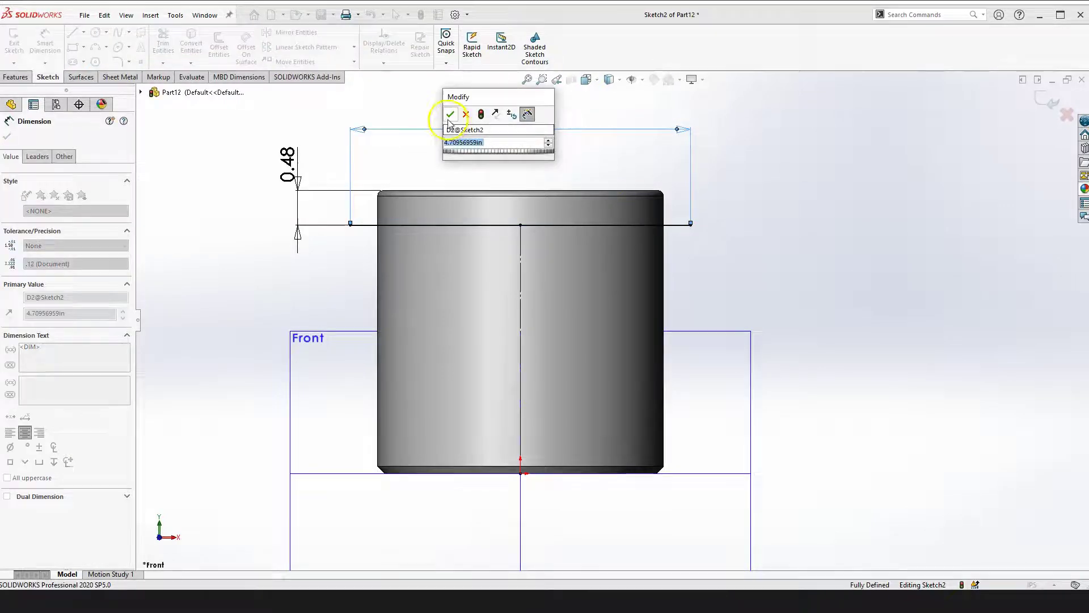
left_click(450, 114)
key("Escape")
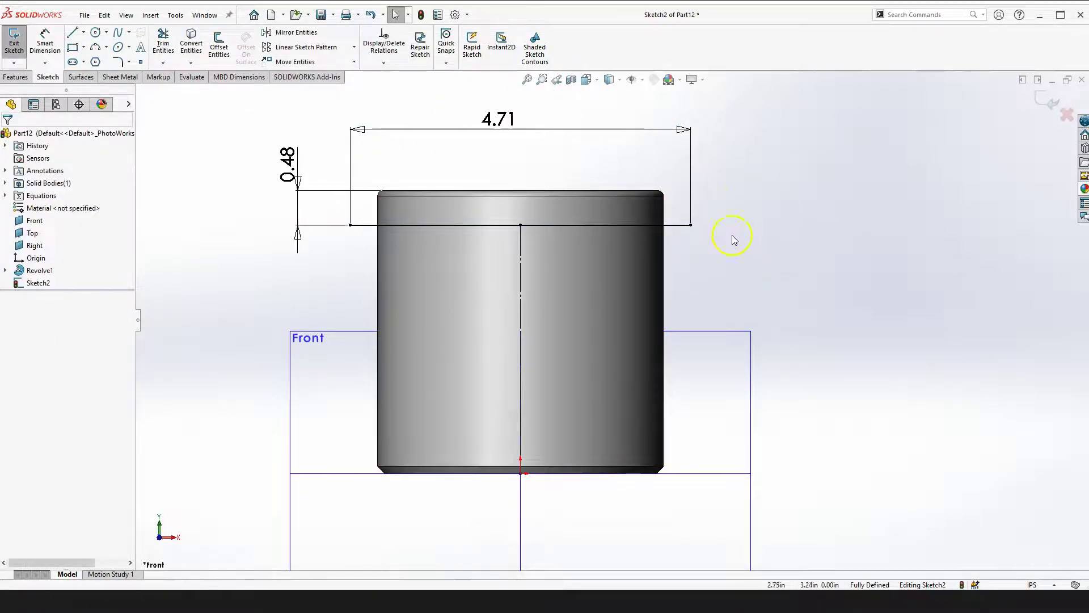
scroll(778, 233, "up", 1)
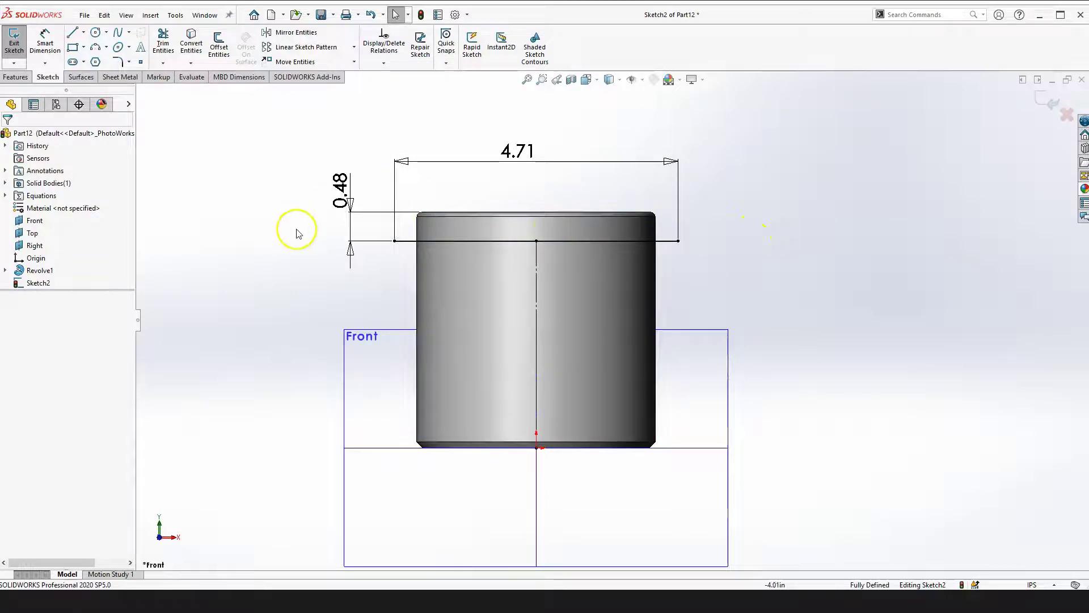
Create a projection split line from the current sketch on the cup's outer cylindrical face
left_click(14, 78)
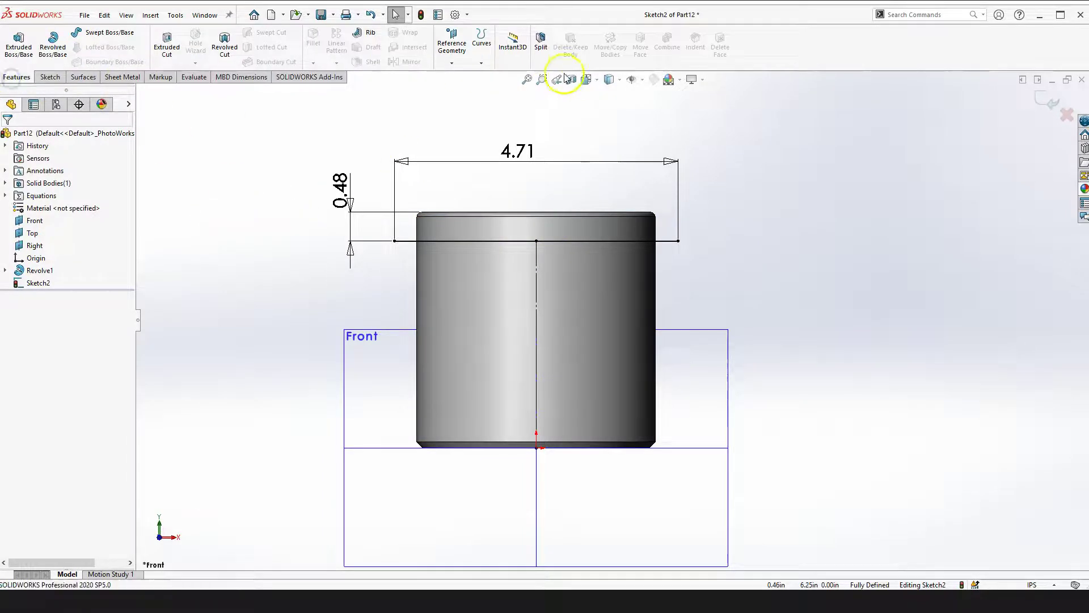
left_click(481, 63)
left_click(501, 77)
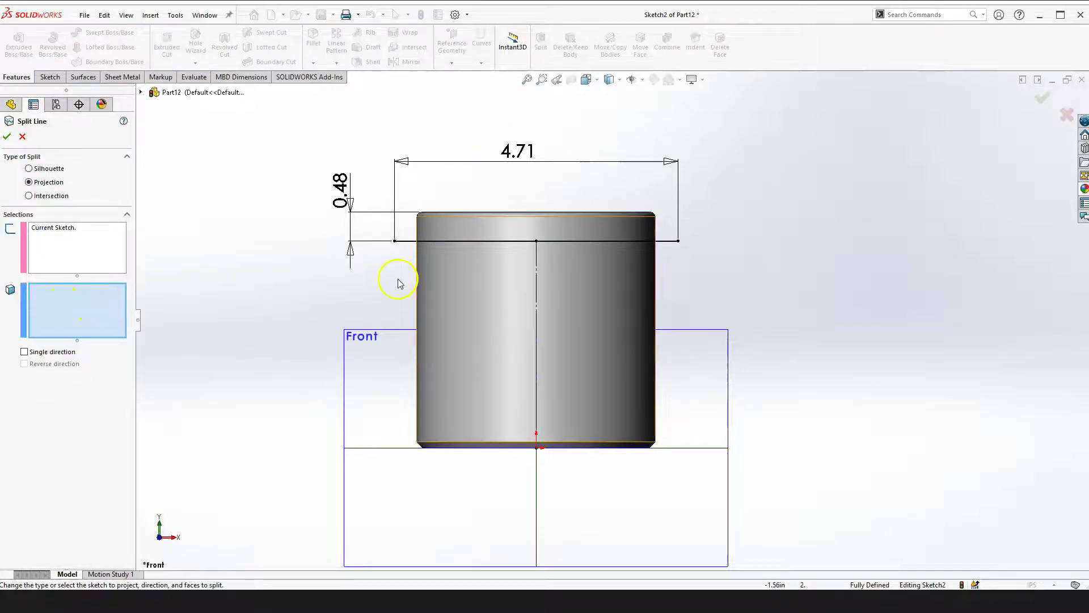
left_click(486, 278)
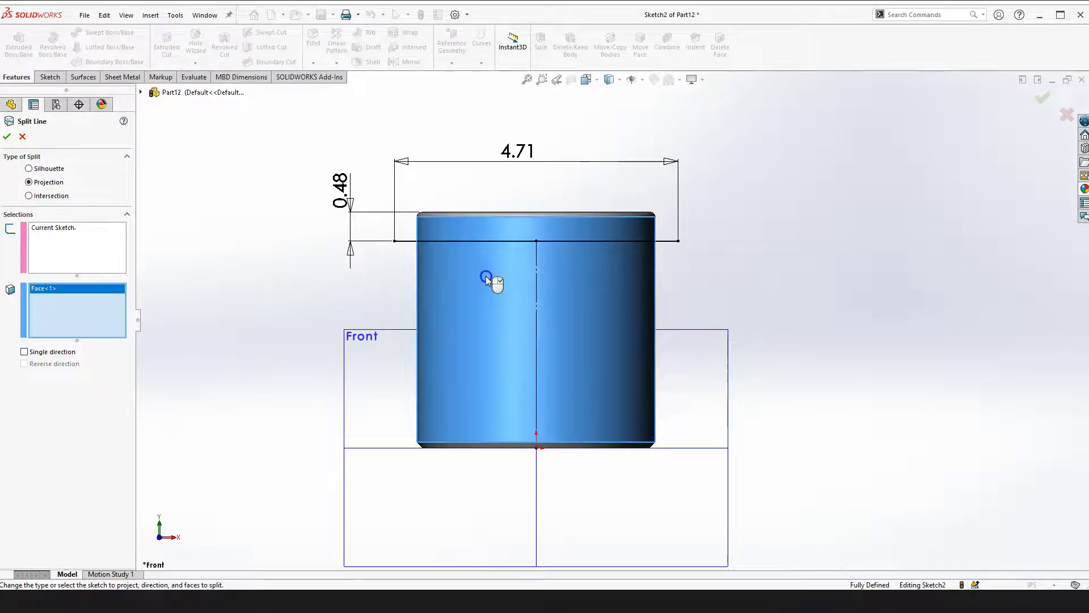
left_click(7, 137)
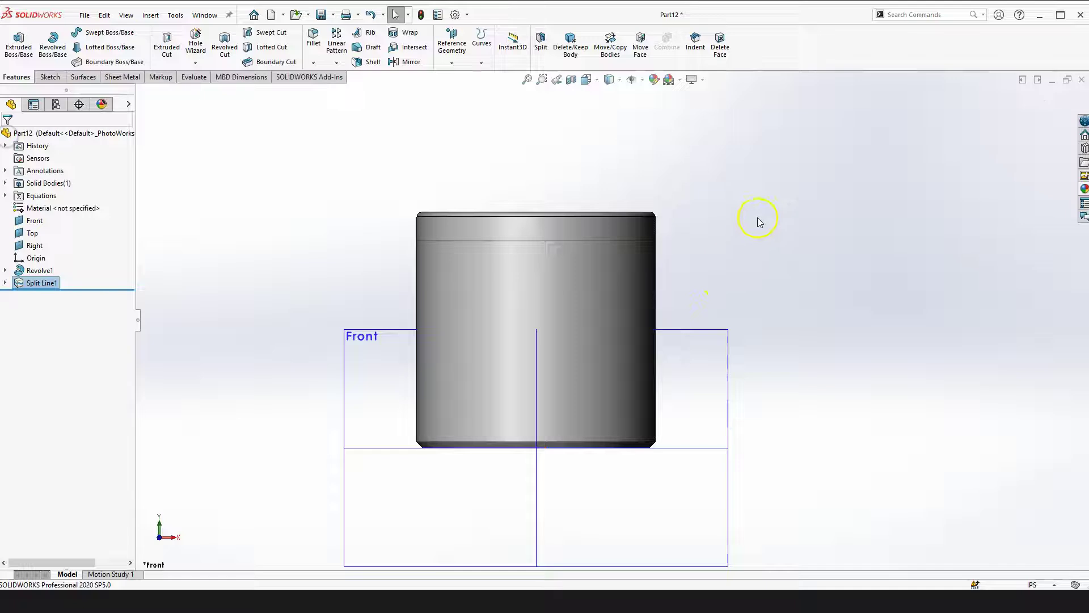
Examine the split line around the cup's outer wall below the rim from several angles
right_click_drag(764, 205, 766, 208)
left_click_drag(764, 205, 396, 306)
key("Escape")
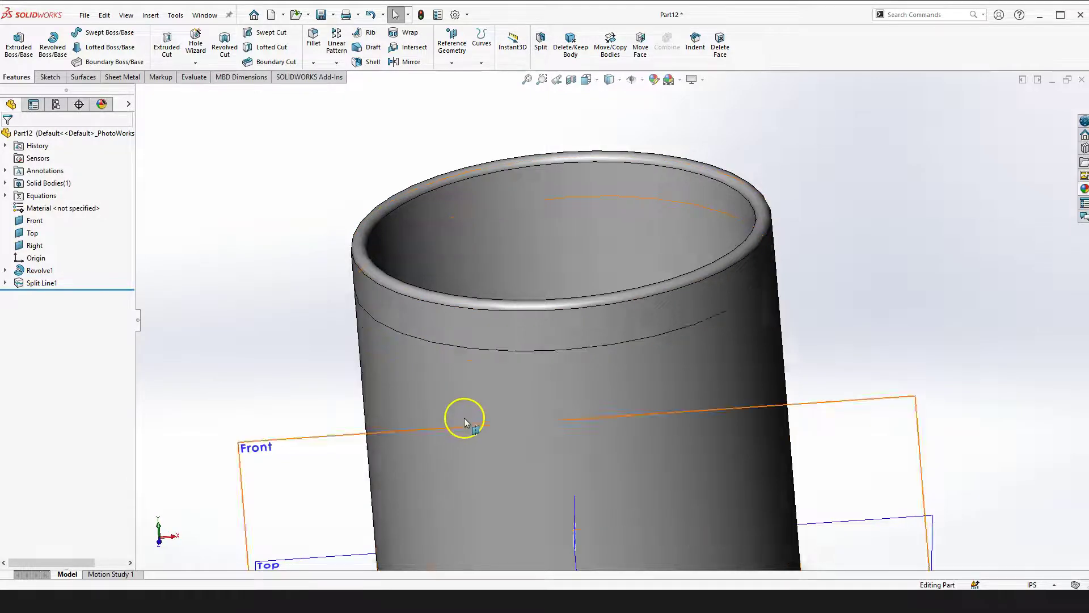
scroll(526, 370, "up", 2)
scroll(615, 321, "up", 2)
right_click_drag(795, 227, 821, 334)
left_click_drag(740, 346, 692, 397)
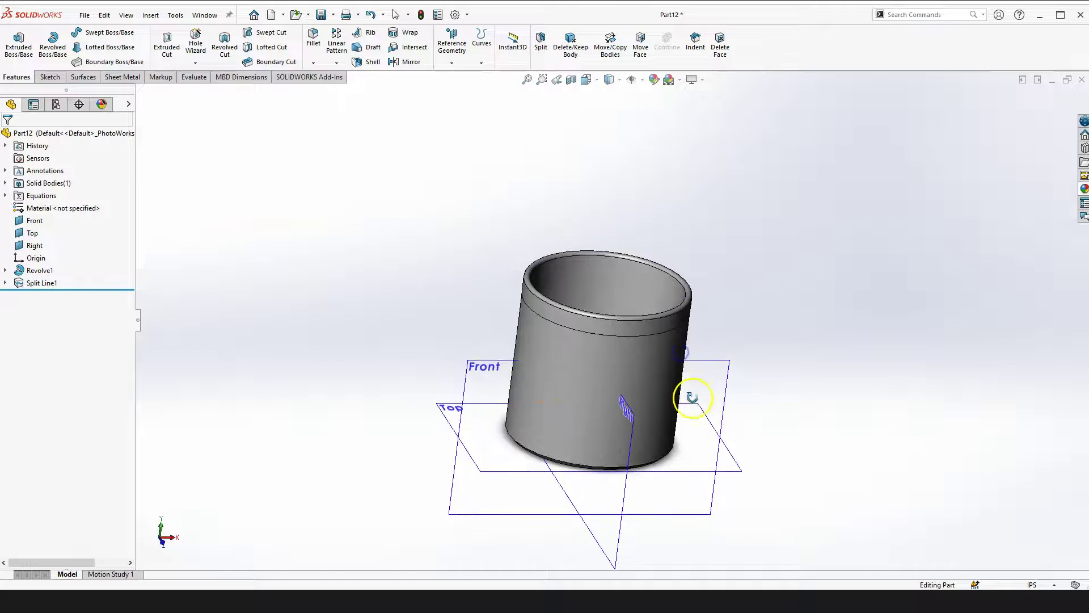
Start a new sketch on the Front plane and view it straight on
left_click(721, 378)
left_click(760, 343)
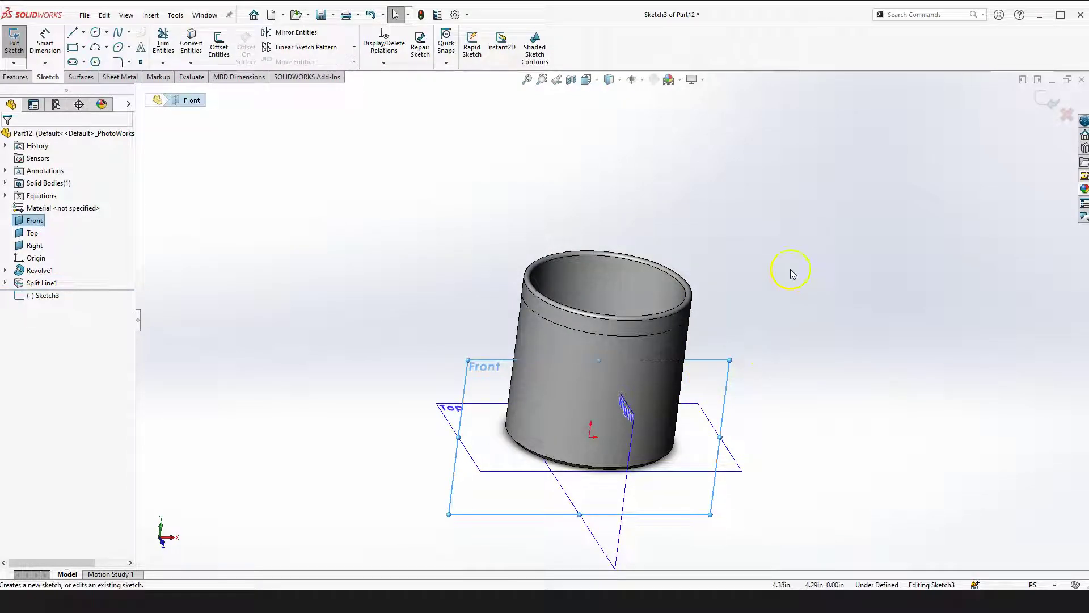
key("space")
left_click(920, 354)
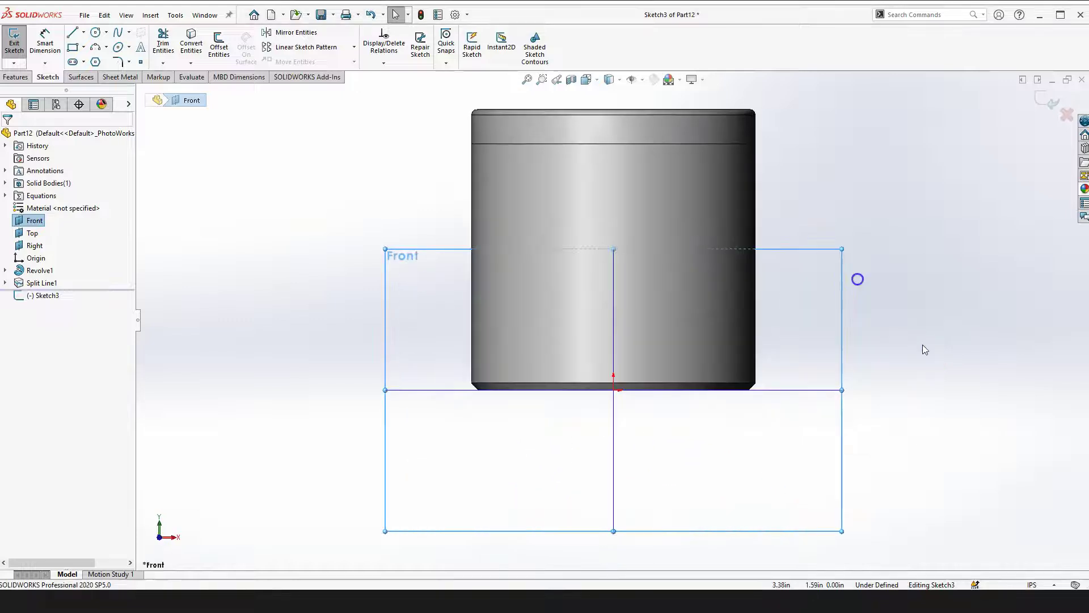
left_click(842, 223)
scroll(811, 230, "down", 1)
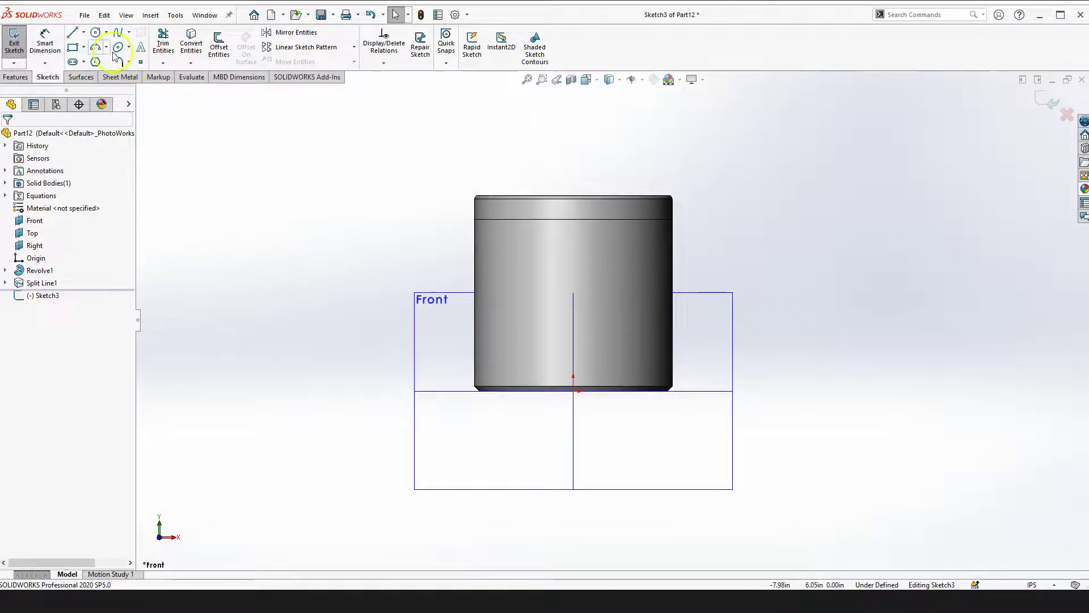
Sketch an open three-sided handle outline about 0.86 in wide, with both horizontal lines ending on the cup's outer wall below the split line
left_click(73, 34)
scroll(631, 243, "down", 5)
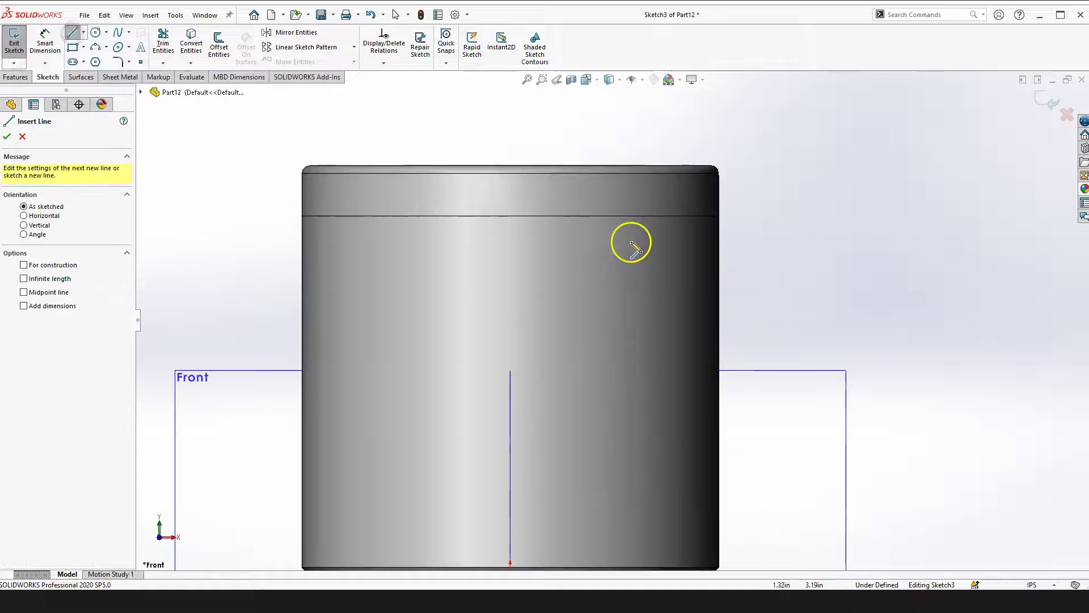
left_click(720, 248)
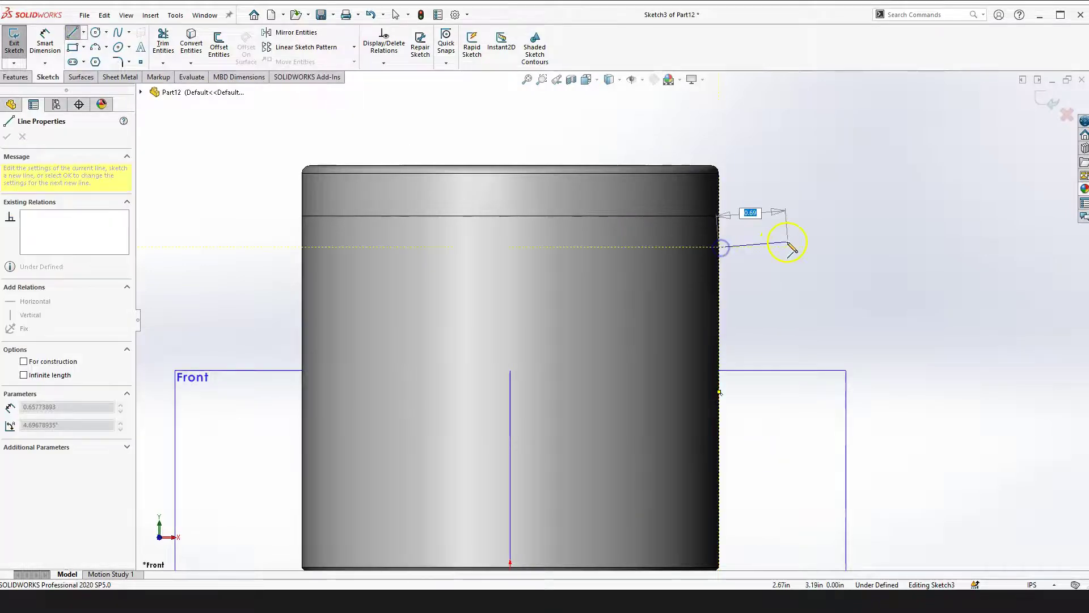
left_click(810, 247)
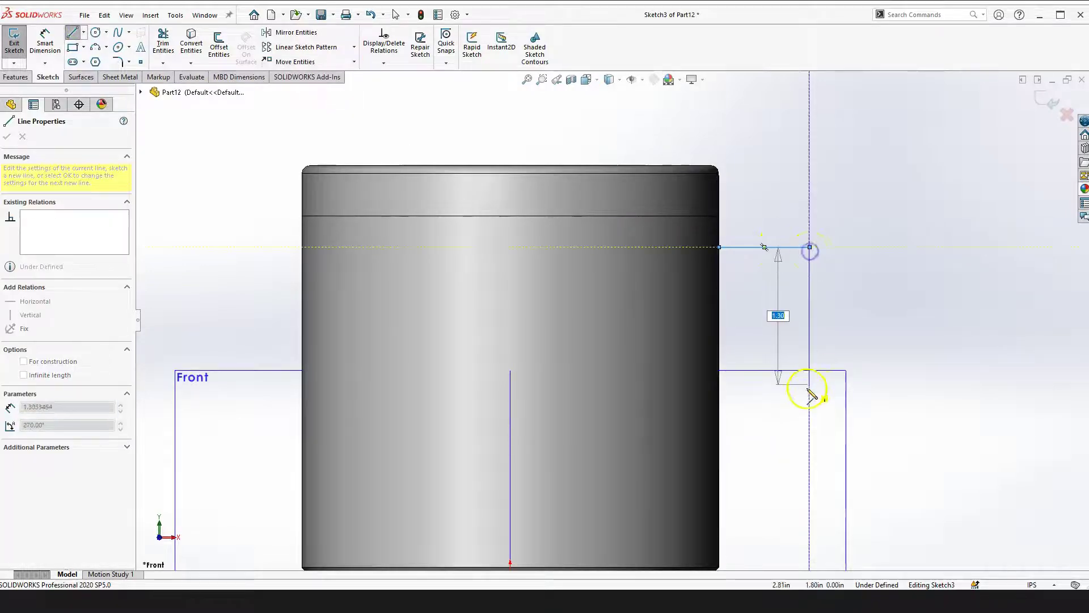
left_click(809, 419)
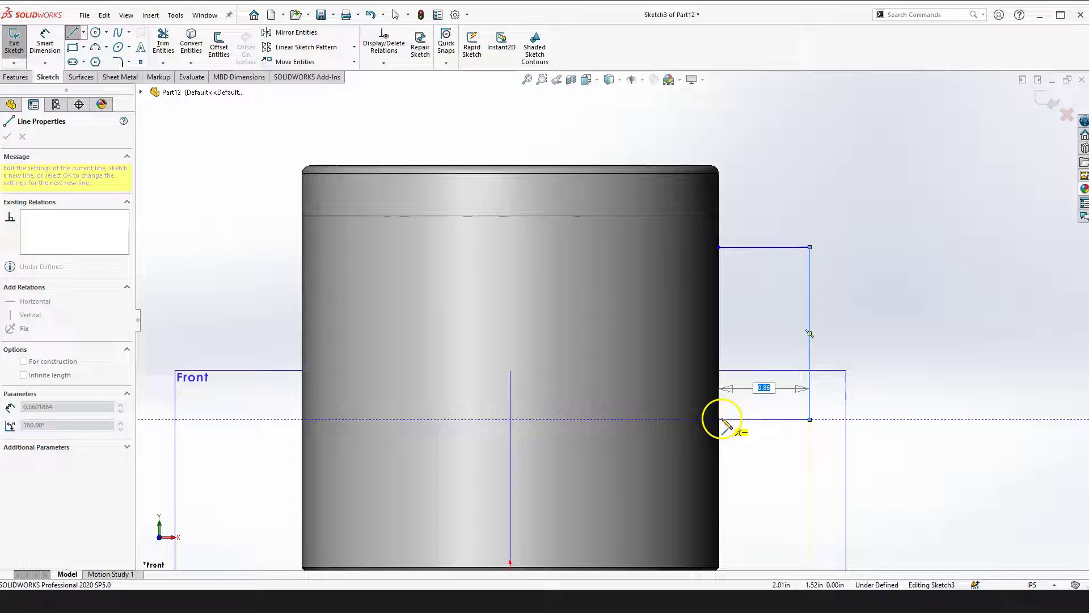
left_click(720, 419)
key("Escape")
scroll(803, 384, "up", 3)
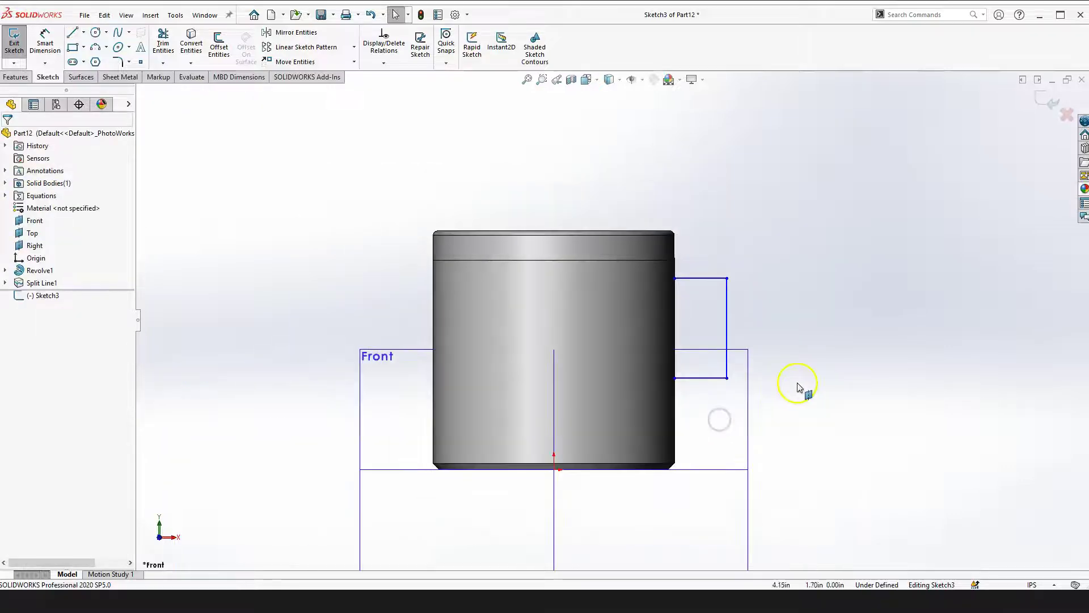
scroll(788, 311, "down", 3)
scroll(786, 316, "up", 3)
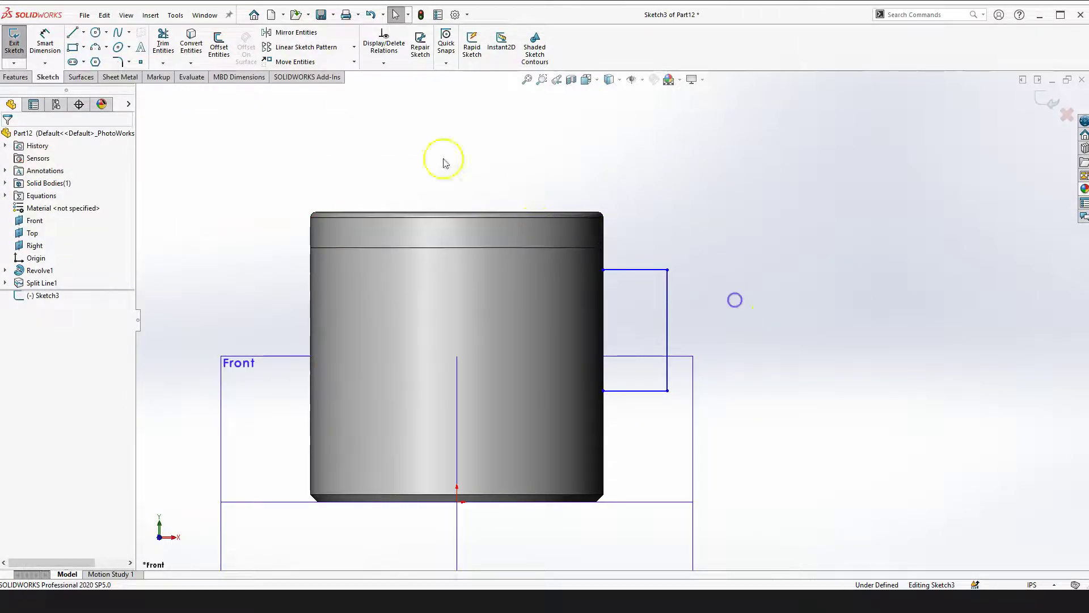
Dimension the handle outline's upper horizontal line 0.5 in below the cup's top edge
left_click(46, 39)
left_click(588, 212)
left_click(644, 272)
left_click(645, 272)
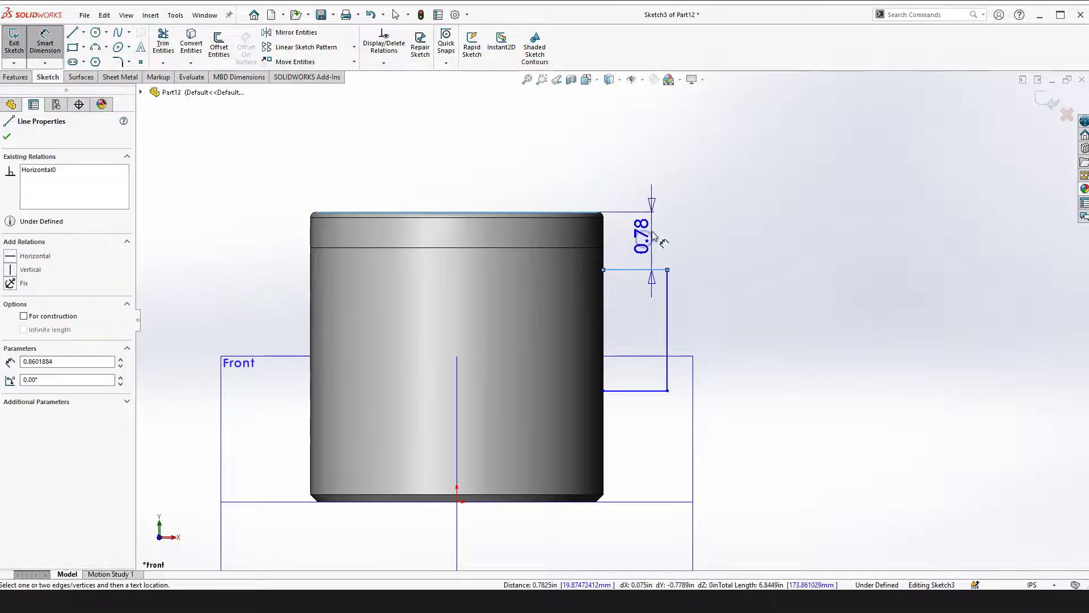
left_click(651, 243)
type("0.5")
key("Return")
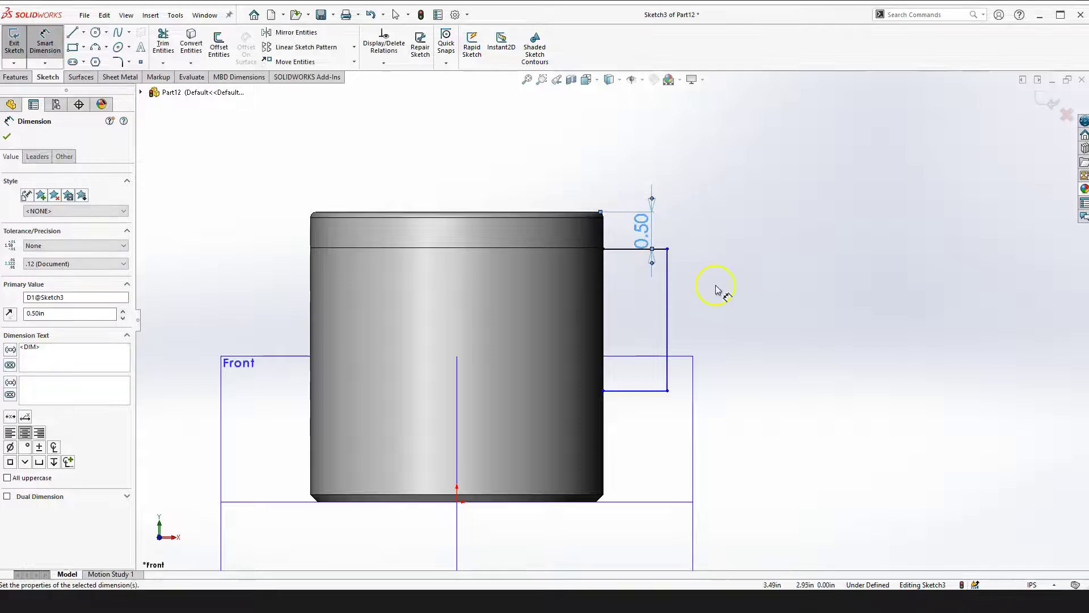
Dimension the distance between the handle outline's upper and lower horizontal lines as 2.67 in
left_click(659, 249)
left_click(647, 390)
left_click(765, 336)
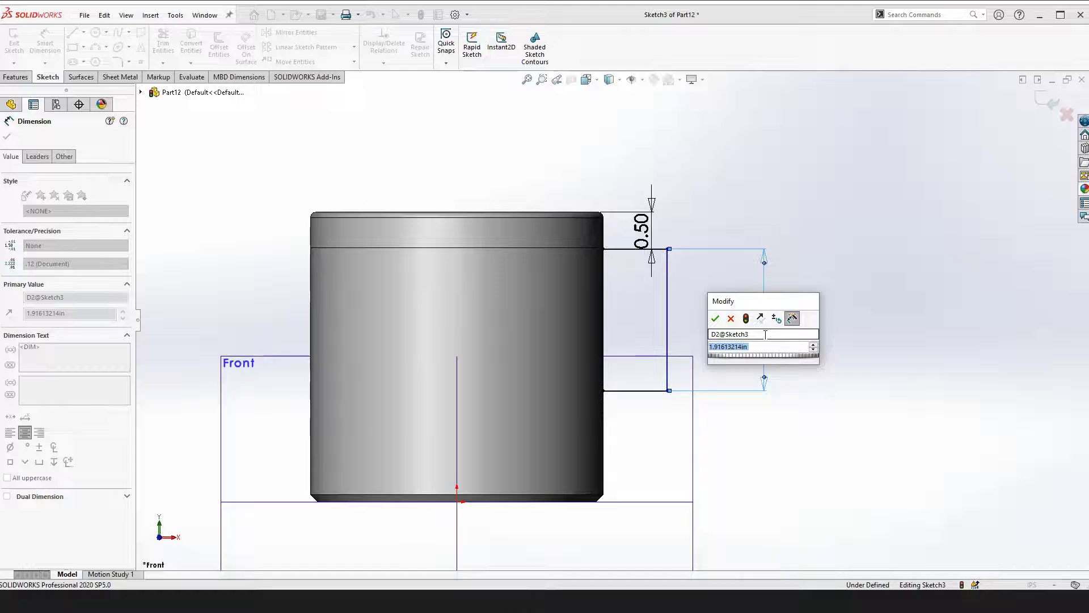
type("2.67")
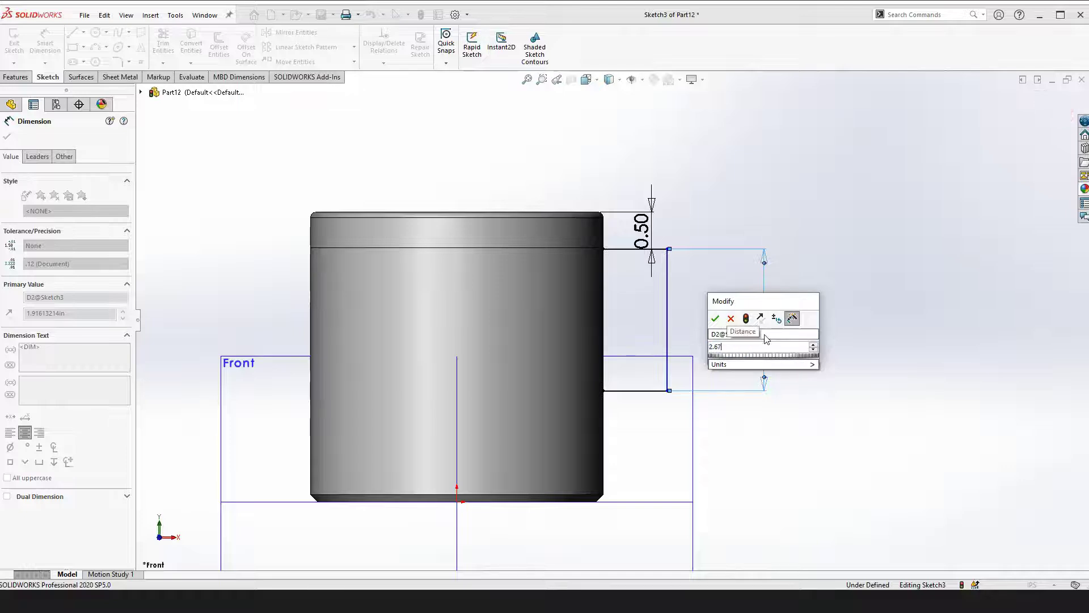
key("Return")
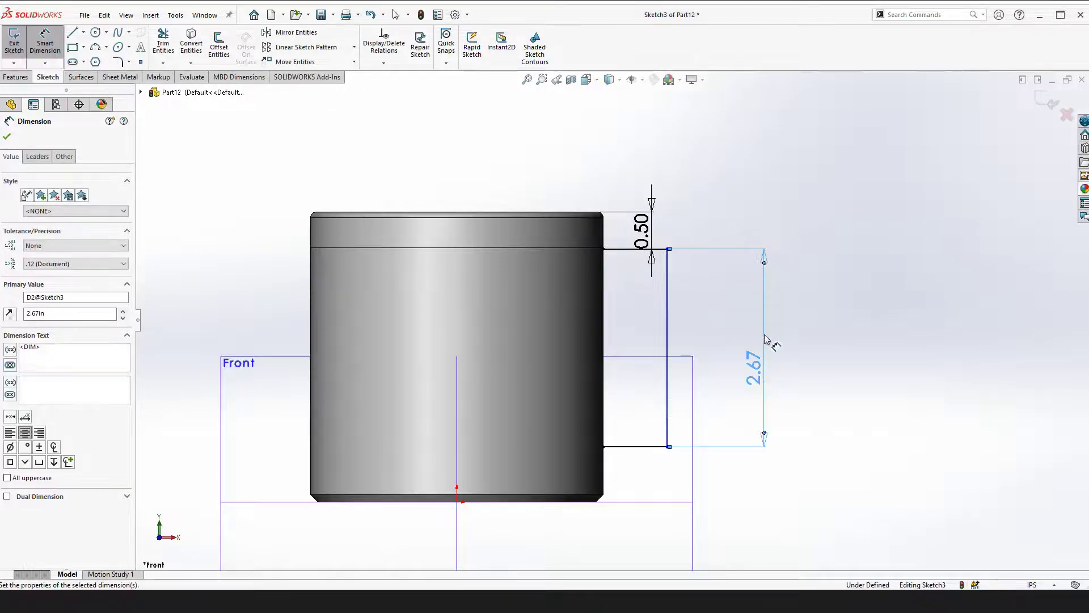
key("Escape")
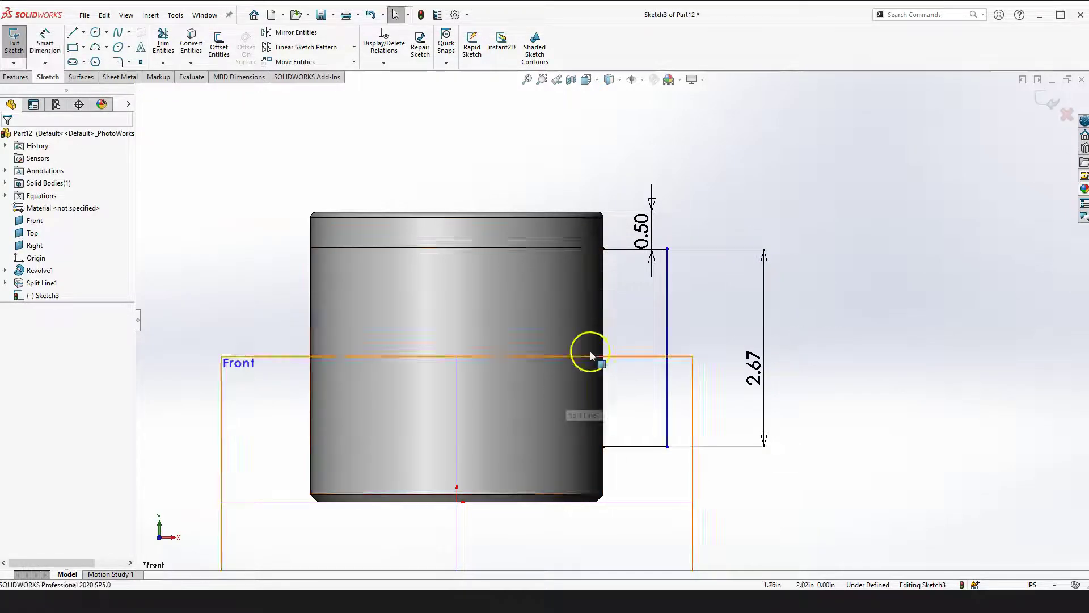
Dimension the overall width from the cup's far outer wall to the handle's vertical line as 5.1 in
key("z")
scroll(692, 378, "down", 1)
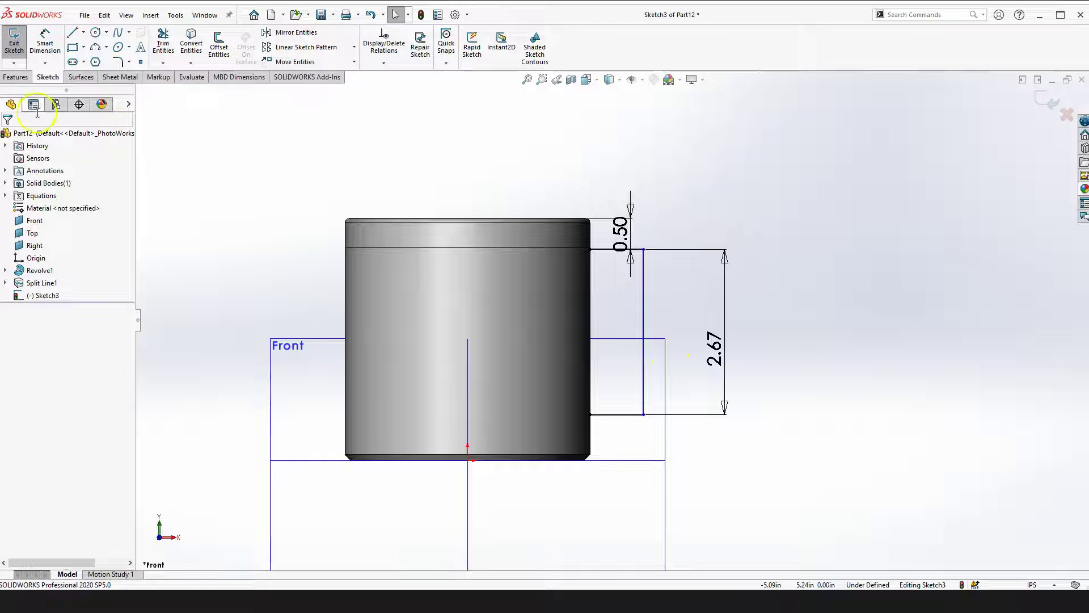
left_click(45, 39)
left_click(345, 422)
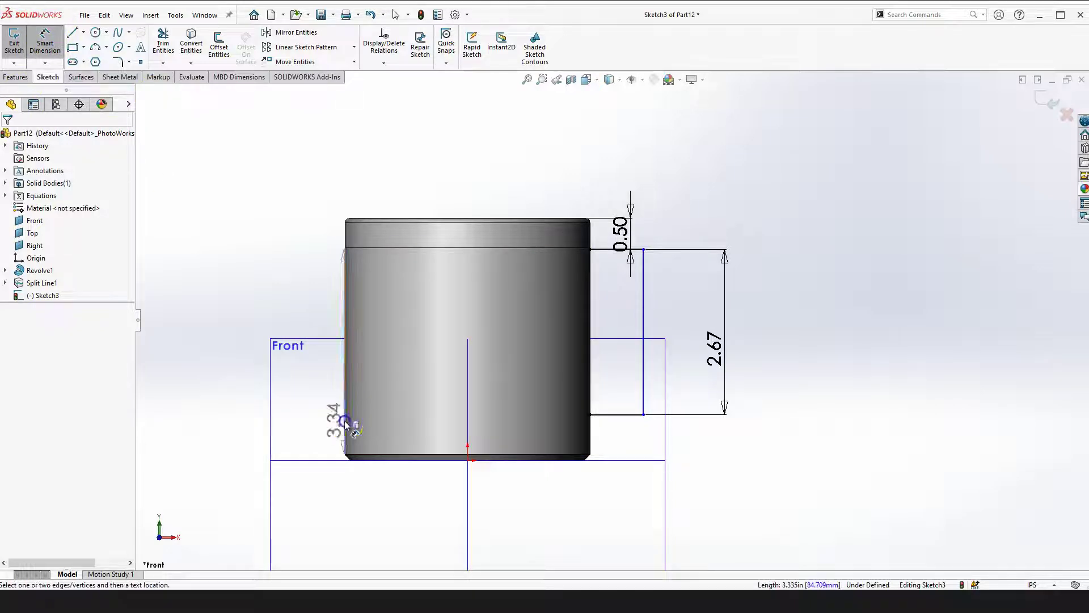
left_click(644, 311)
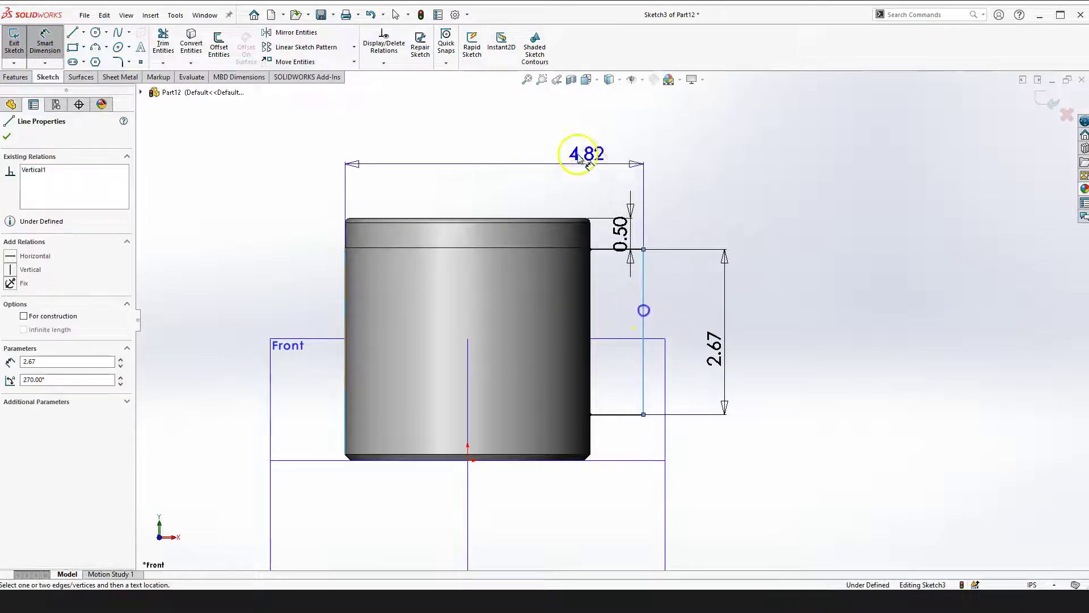
left_click(527, 146)
type("5.1")
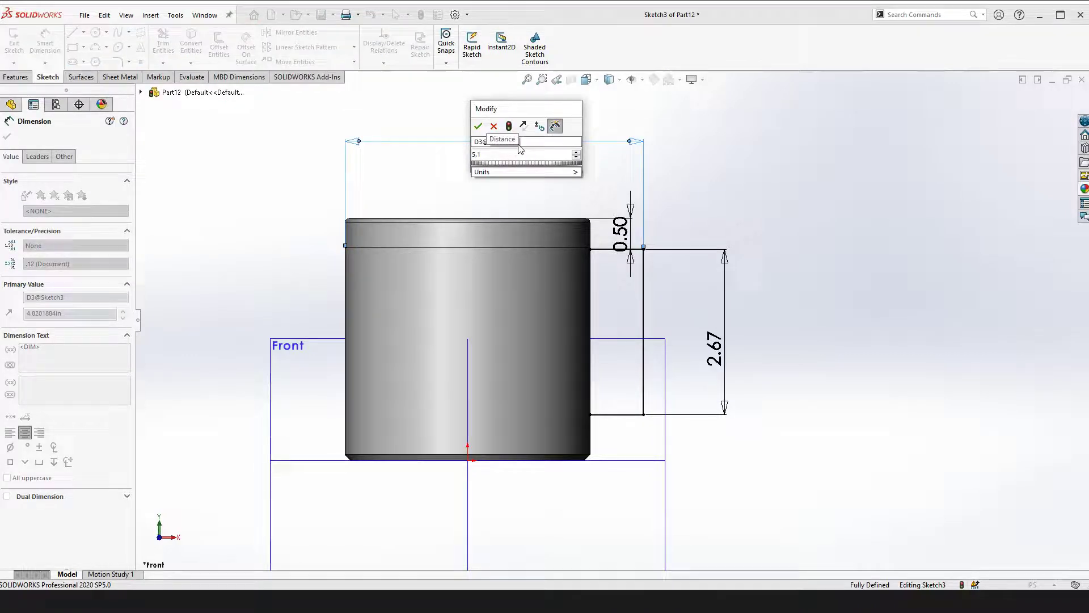
key("Return")
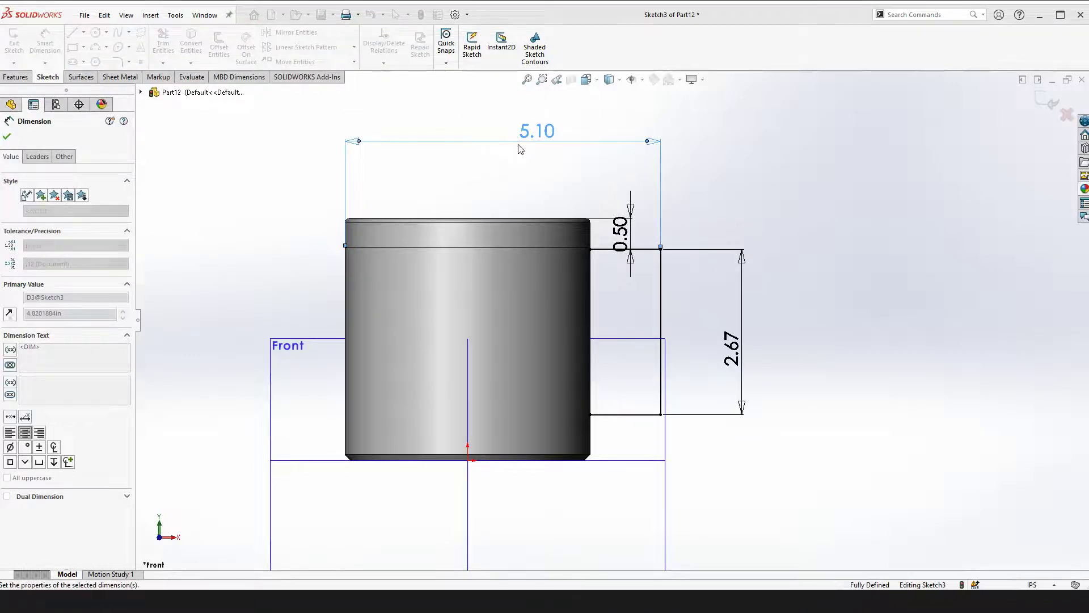
left_click(766, 169)
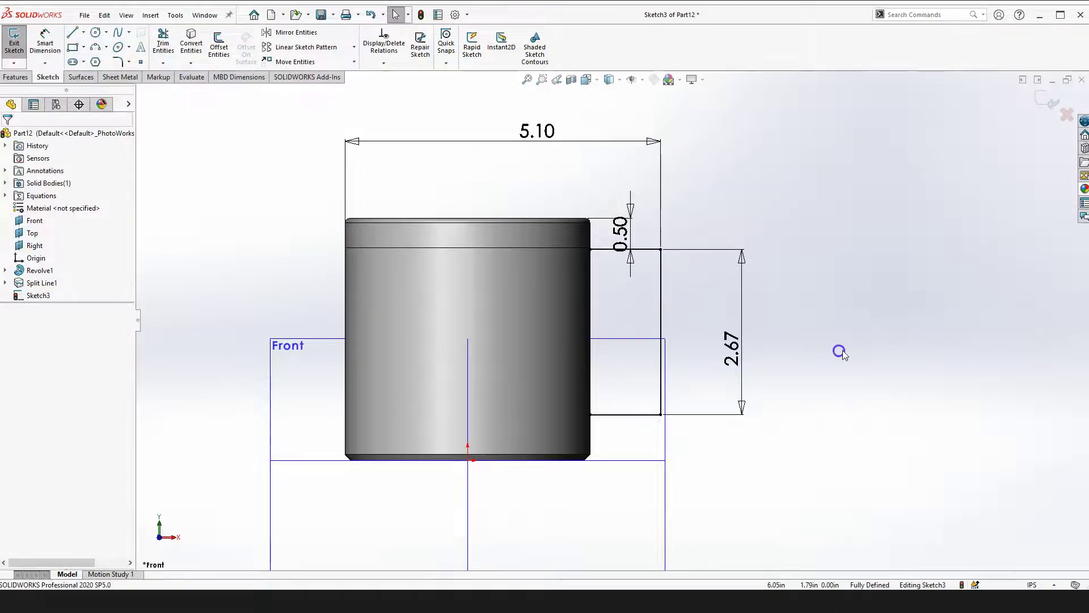
Move the 0.50 in dimension clear of the handle outline to a spot above the cup
scroll(838, 350, "down", 2)
left_click_drag(570, 211, 464, 157)
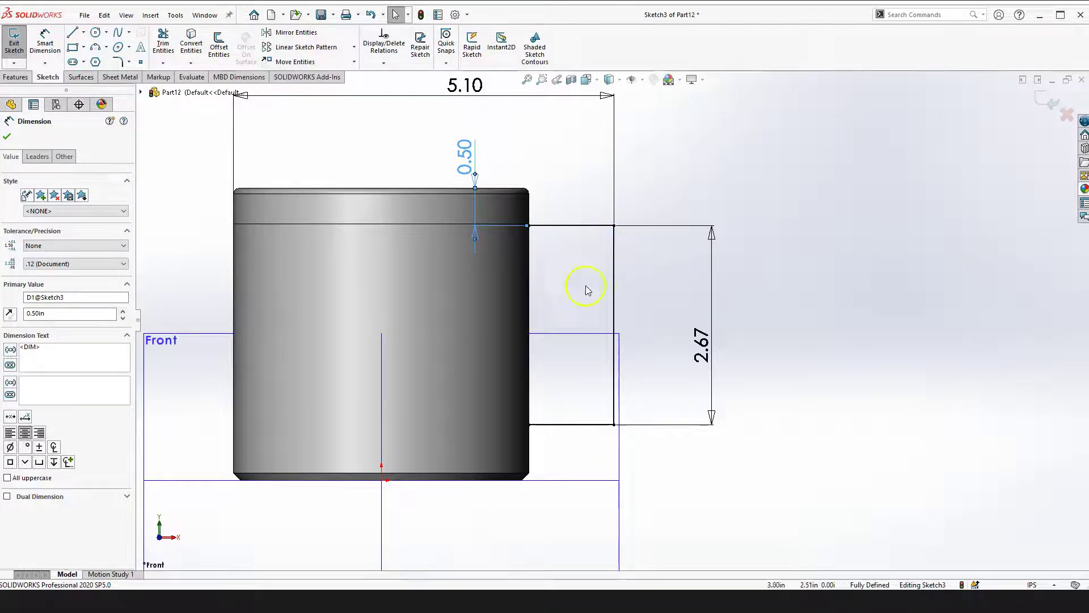
left_click(661, 168)
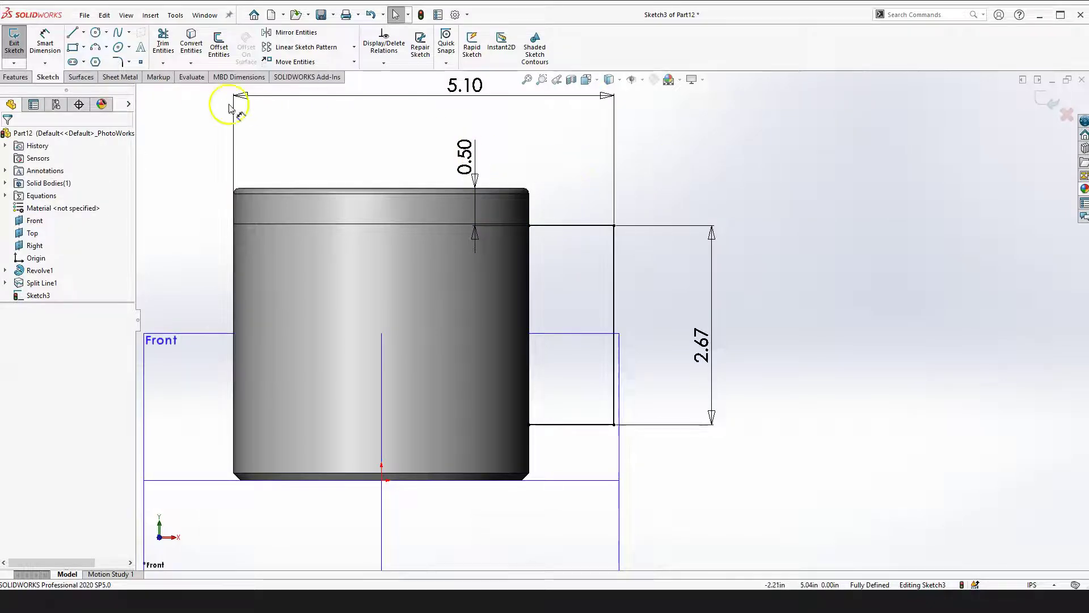
Round the handle outline's two outer corners with 0.50 in sketch fillets
left_click(118, 62)
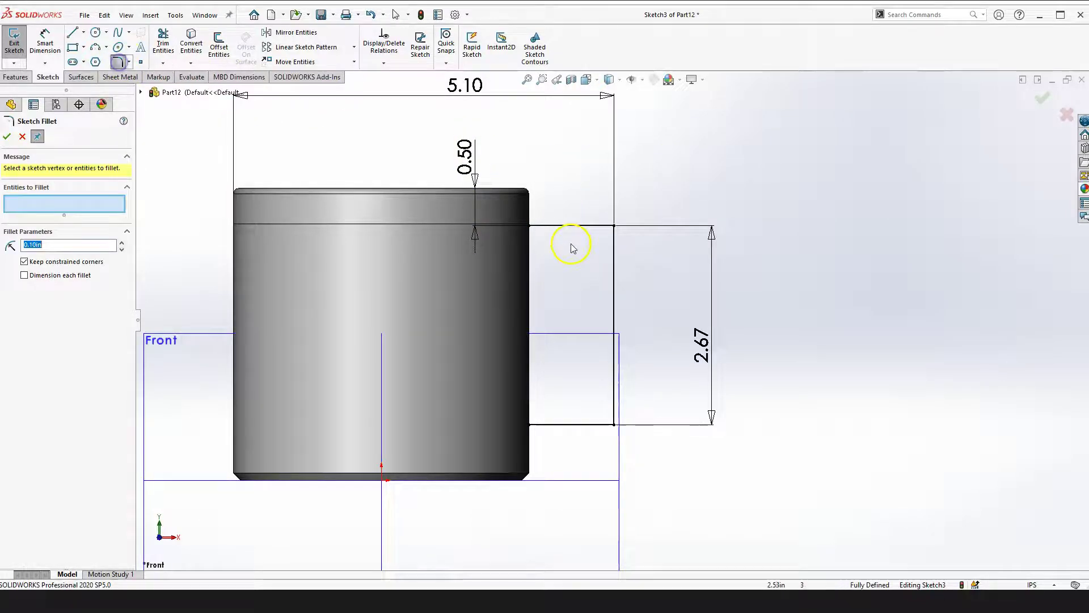
left_click(614, 227)
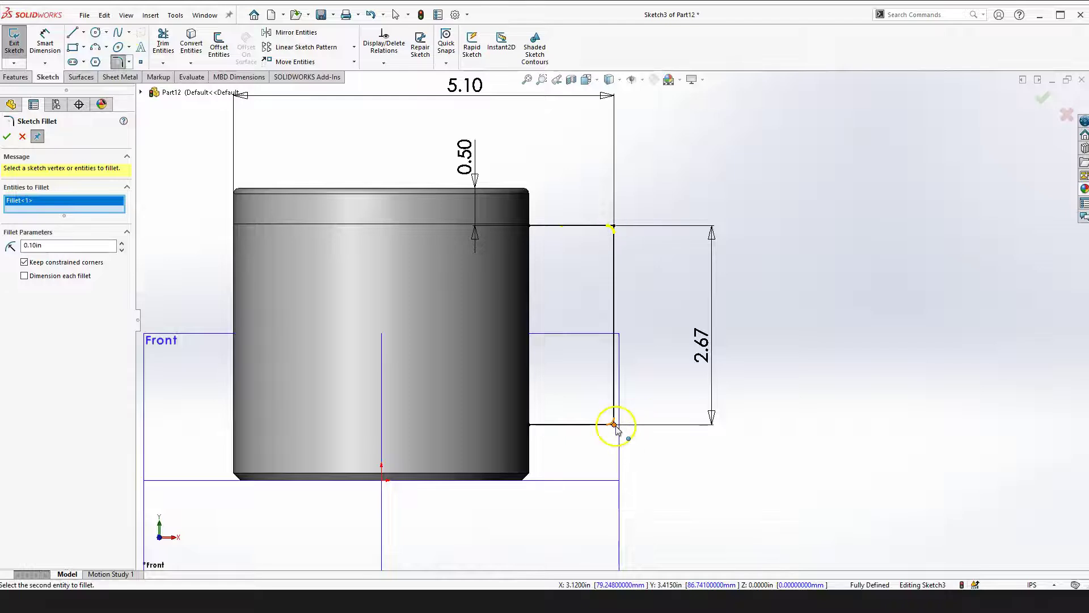
left_click(615, 423)
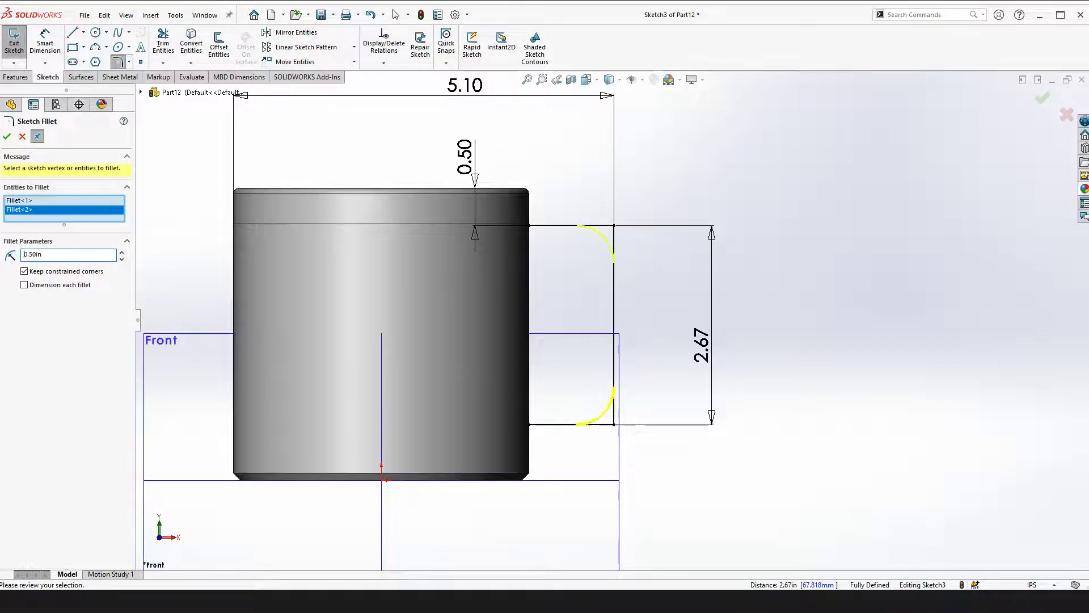
left_click(7, 137)
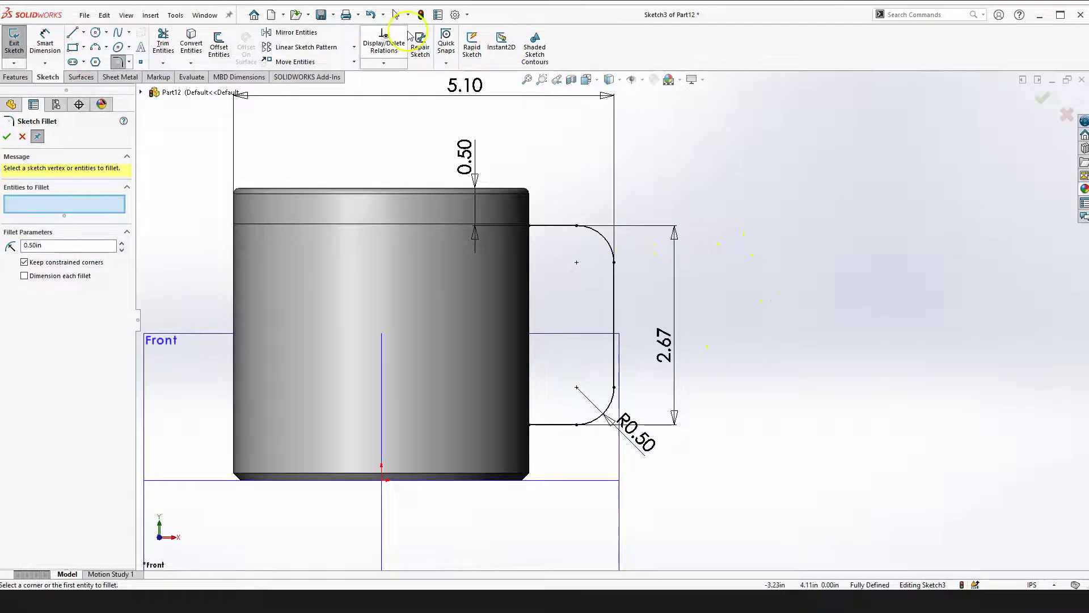
scroll(645, 316, "down", 2)
scroll(433, 214, "down", 3)
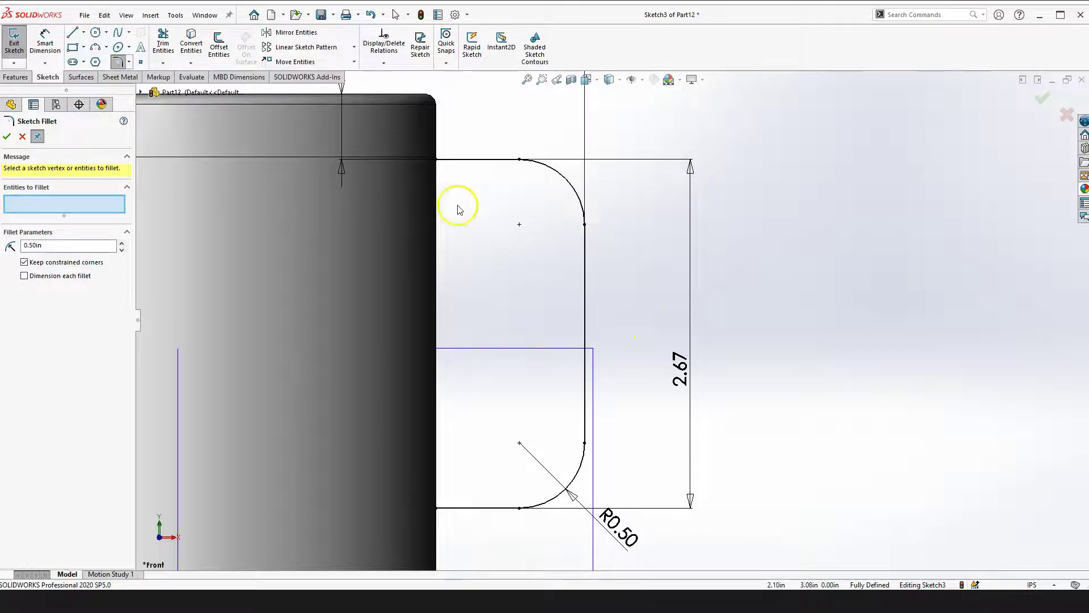
scroll(480, 263, "up", 3)
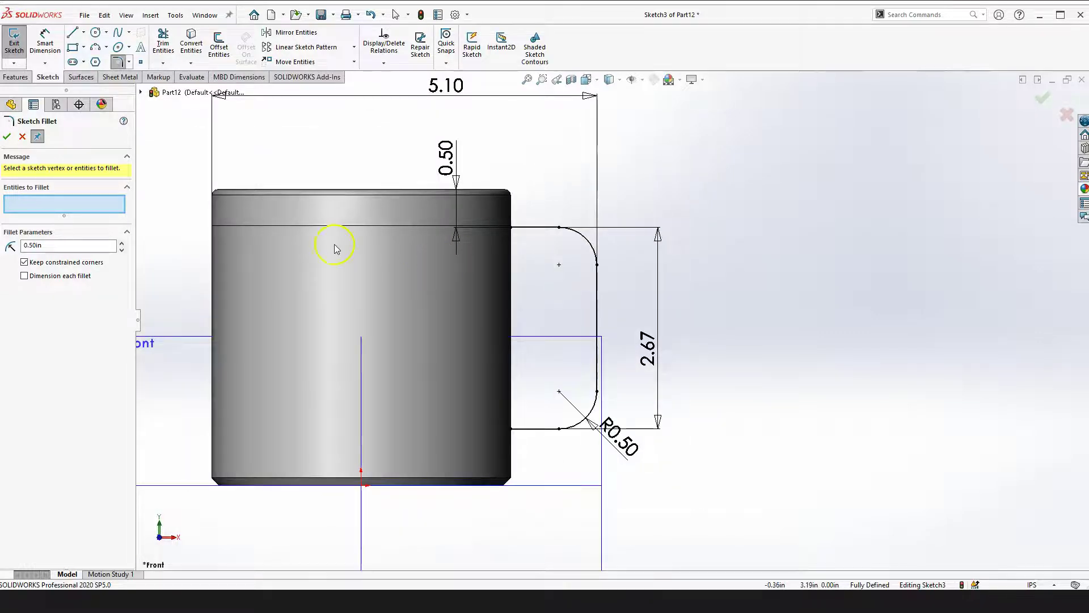
scroll(651, 273, "down", 1)
scroll(501, 280, "down", 2)
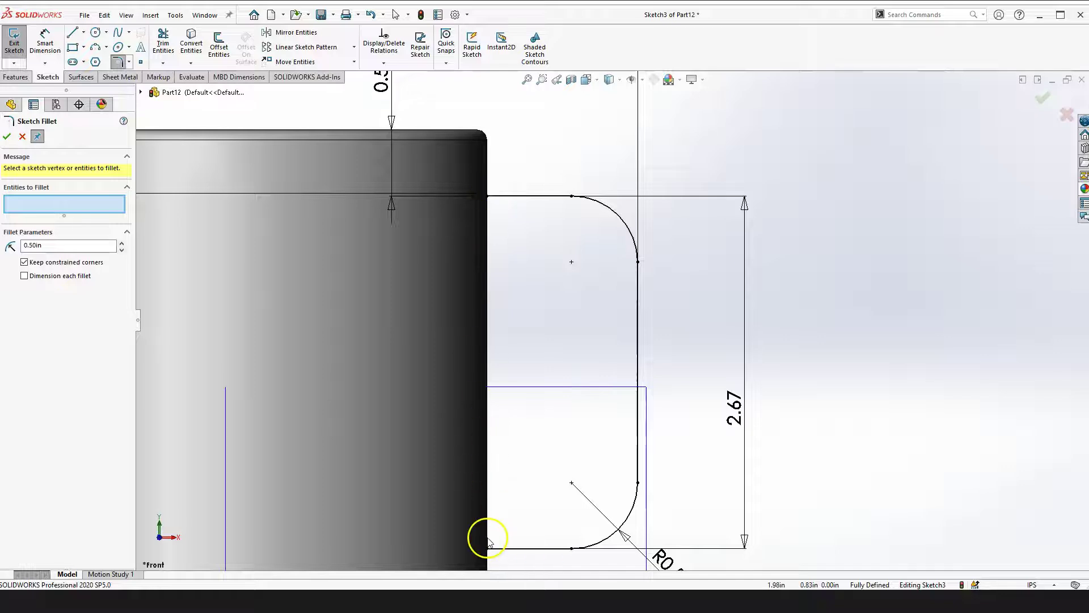
scroll(614, 320, "up", 3)
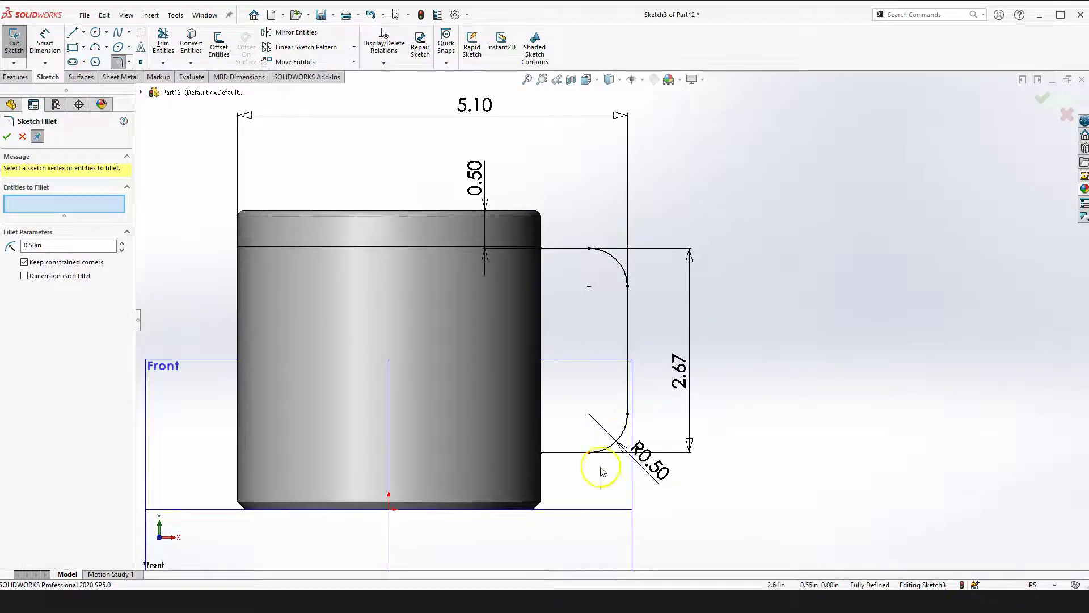
left_click(8, 137)
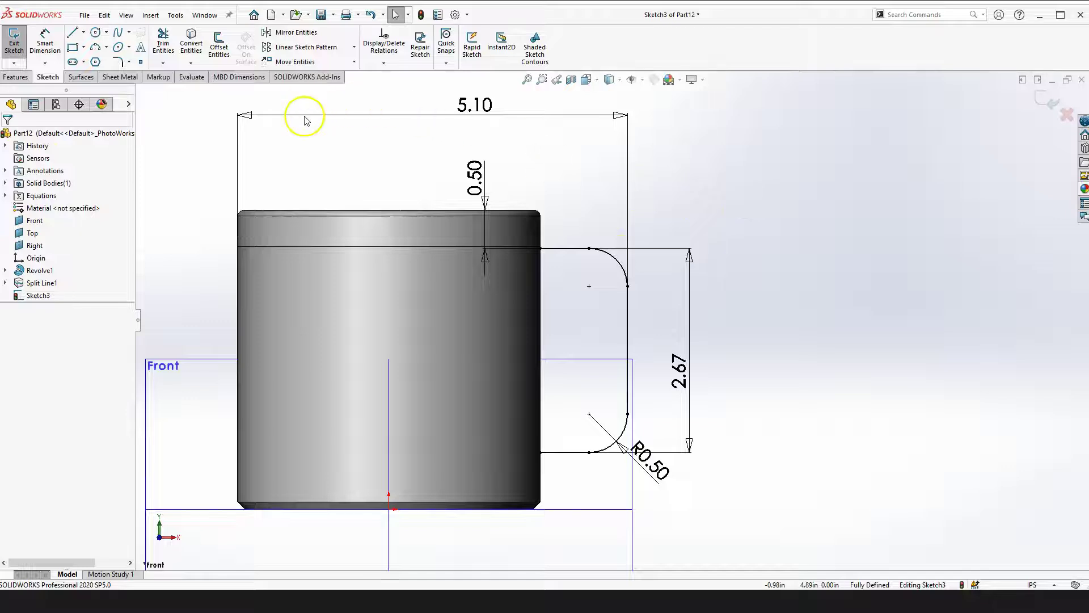
Offset the whole handle outline 0.15 in inward as a chain and move the offset dimension clear of the handle
left_click(574, 256)
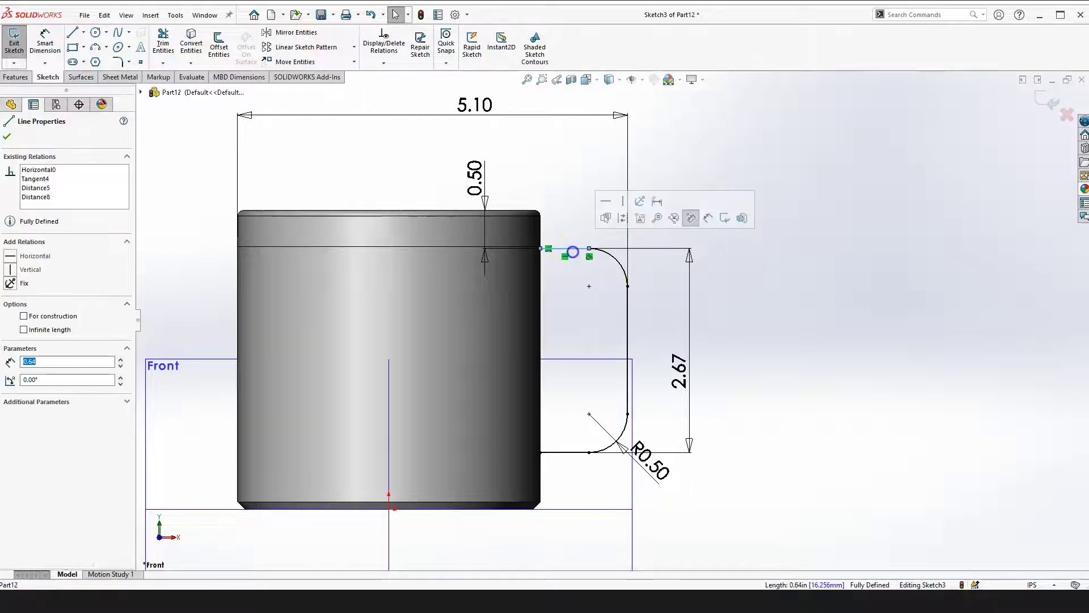
left_click(808, 331)
left_click(218, 45)
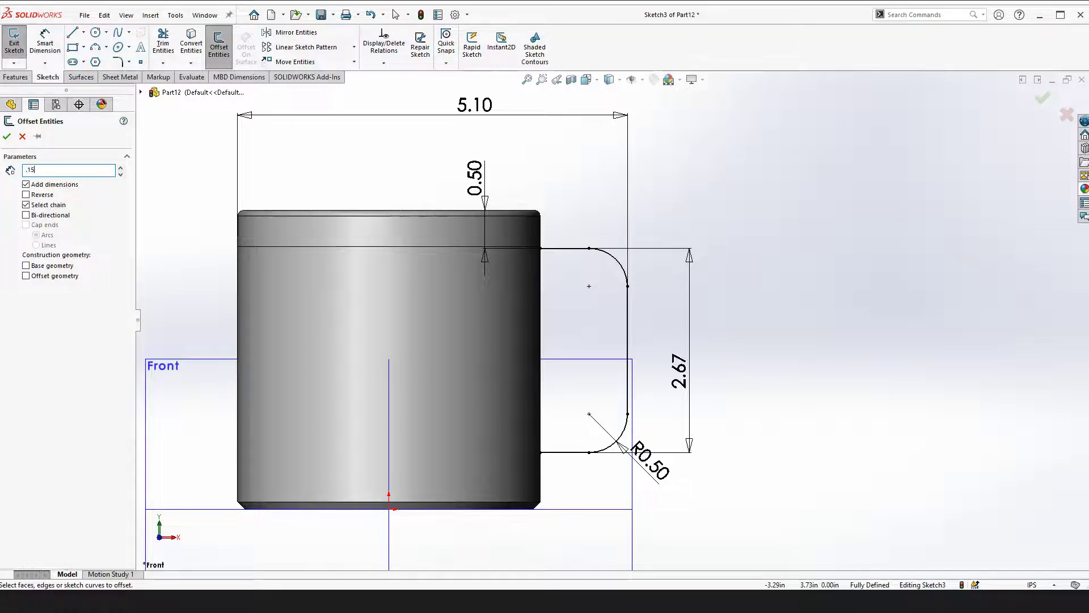
left_click(570, 250)
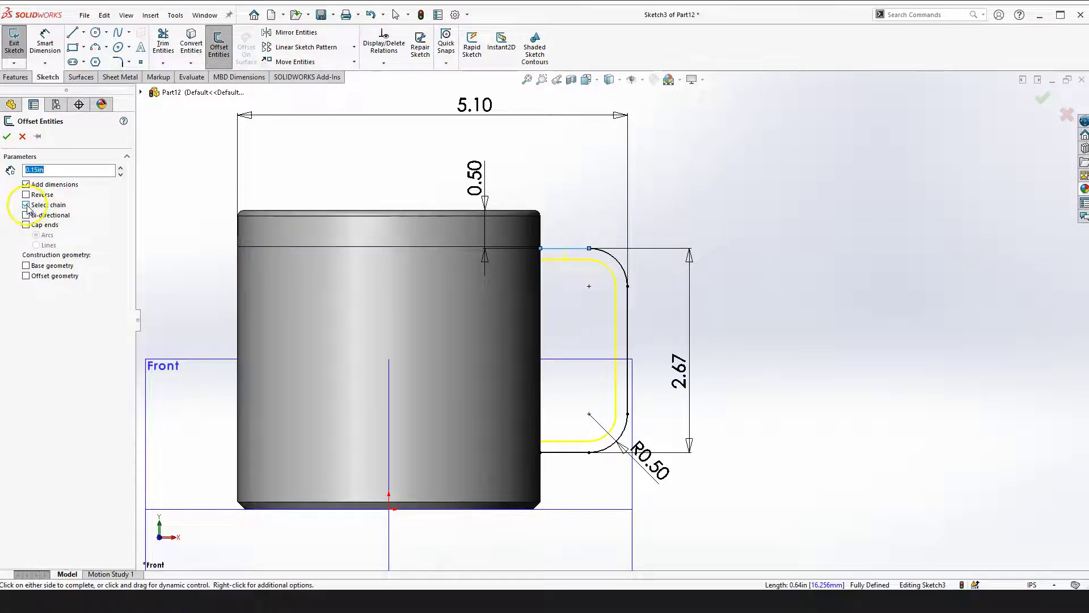
left_click(539, 312)
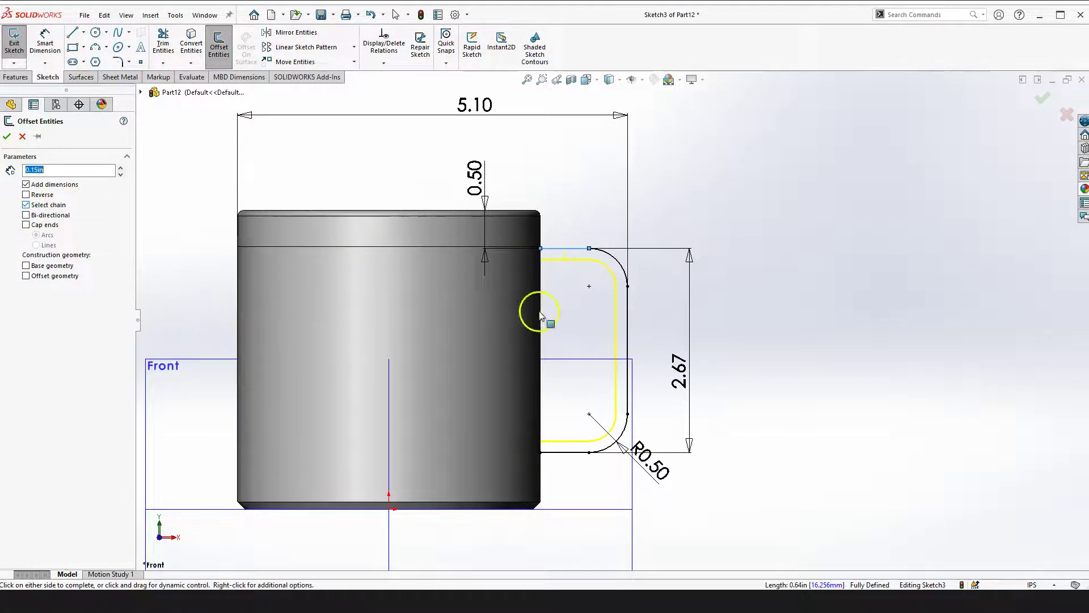
left_click(565, 328)
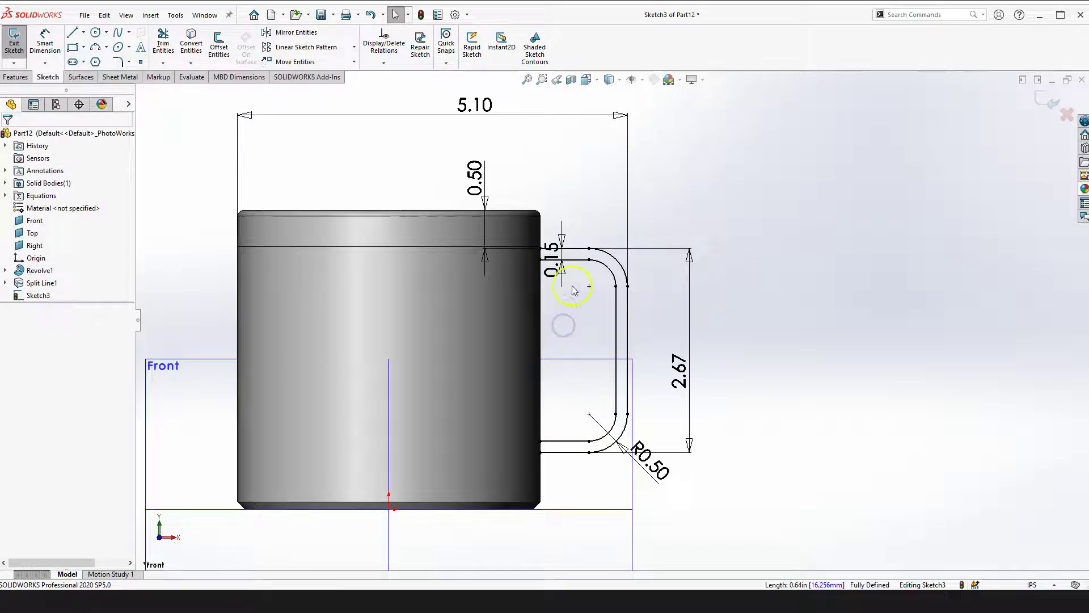
left_click_drag(565, 259, 659, 184)
left_click(756, 290)
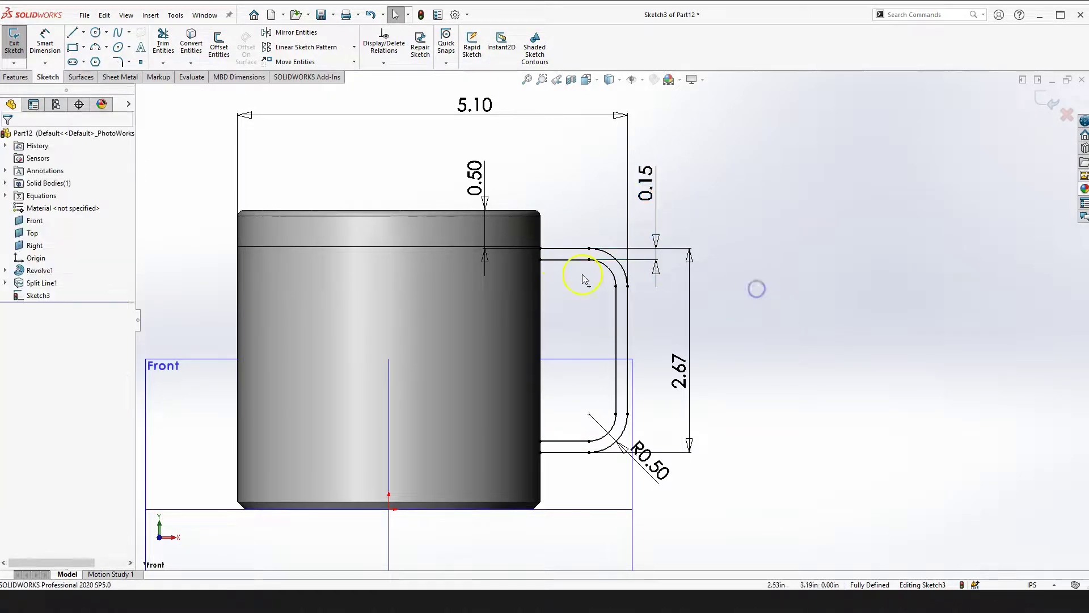
Close the upper and lower open ends of the handle profile with vertical lines at the cup wall
left_click(542, 248)
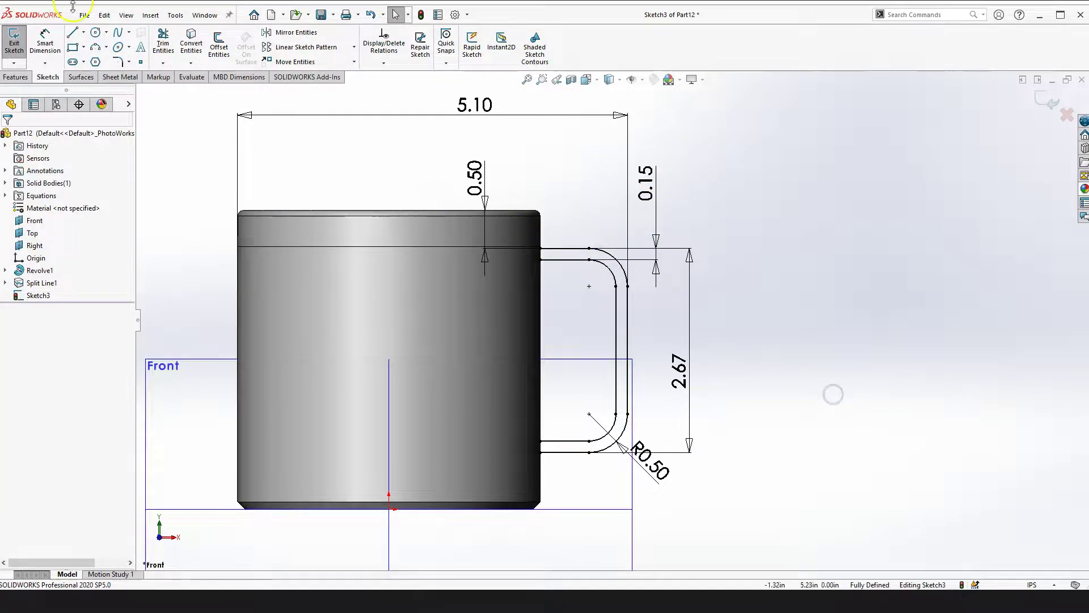
left_click(71, 35)
scroll(559, 255, "down", 6)
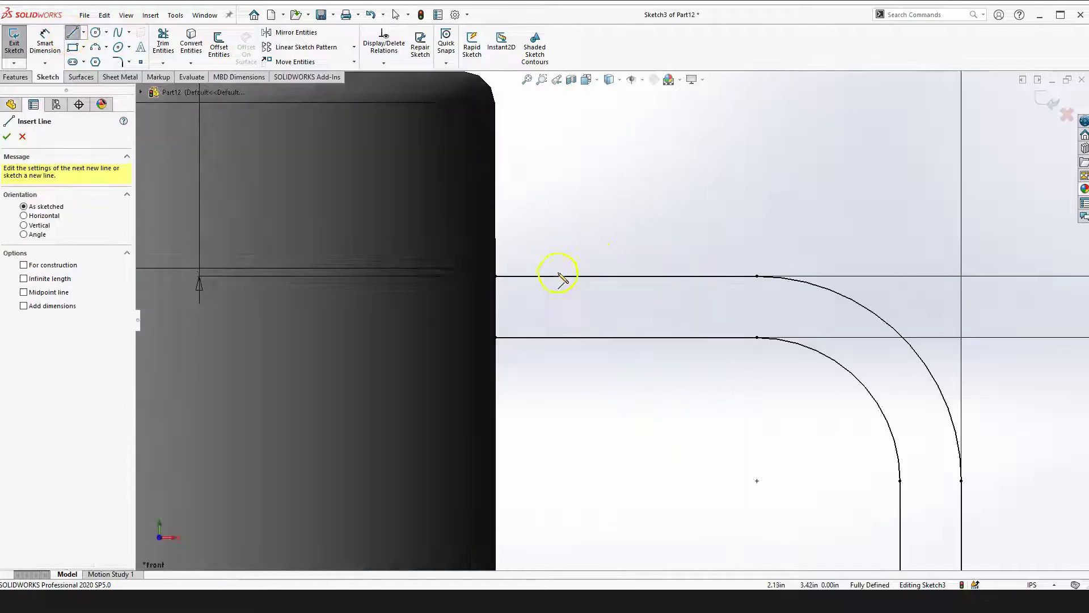
left_click_drag(495, 276, 496, 338)
scroll(560, 414, "up", 5)
scroll(628, 428, "down", 5)
scroll(632, 467, "up", 1)
scroll(589, 447, "down", 5)
left_click_drag(544, 348, 544, 425)
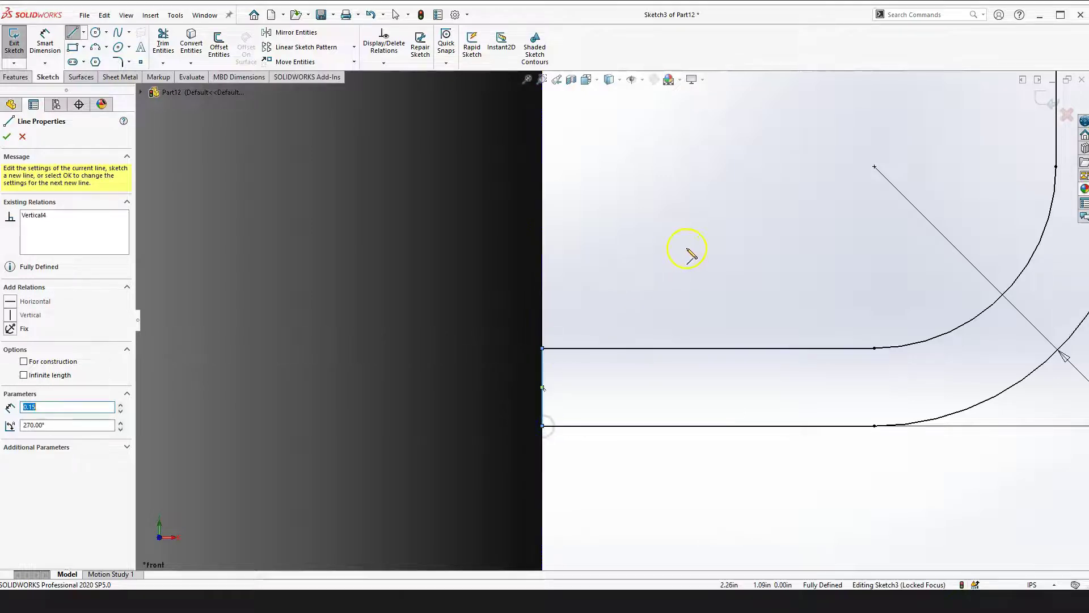
key("Escape")
scroll(687, 334, "up", 6)
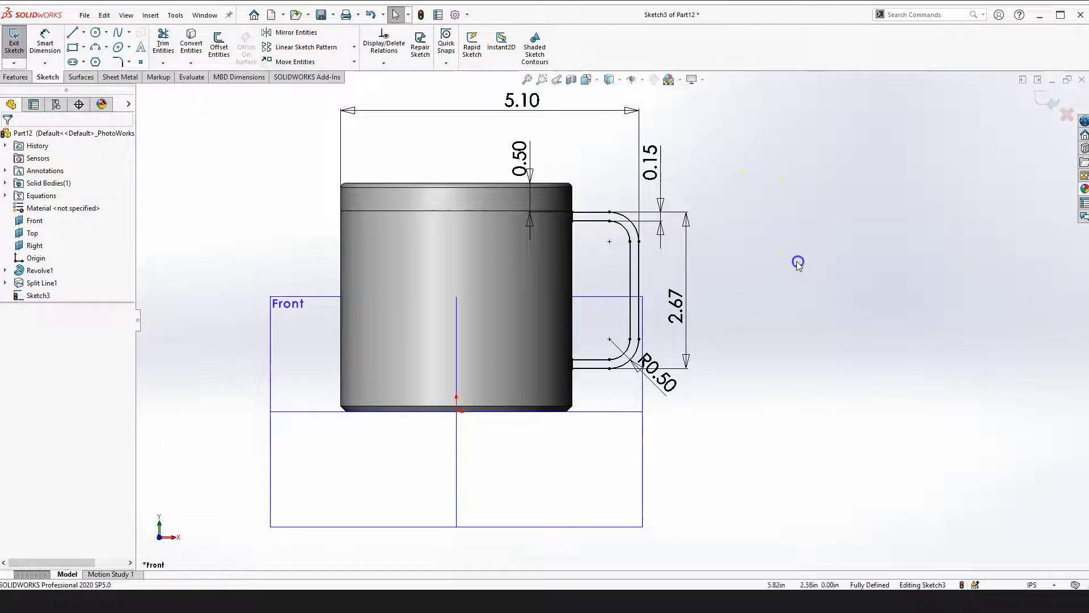
Extrude the closed handle profile with a Mid Plane end condition and a depth of 0.85 in
right_click_drag(793, 248, 802, 267)
mouse_move(802, 267)
middle_mouse_down()
mouse_move(868, 324)
mouse_move(536, 257)
mouse_move(488, 294)
mouse_move(521, 361)
mouse_move(506, 311)
mouse_move(578, 360)
mouse_move(576, 340)
mouse_move(530, 326)
mouse_move(540, 262)
middle_mouse_up()
left_click(180, 200)
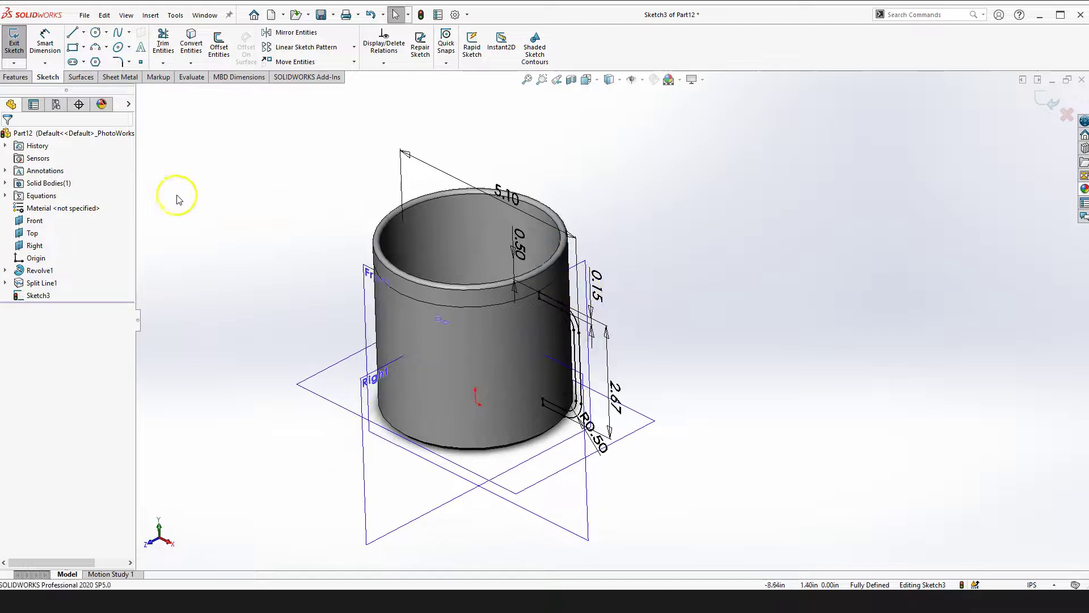
left_click(15, 77)
left_click(11, 51)
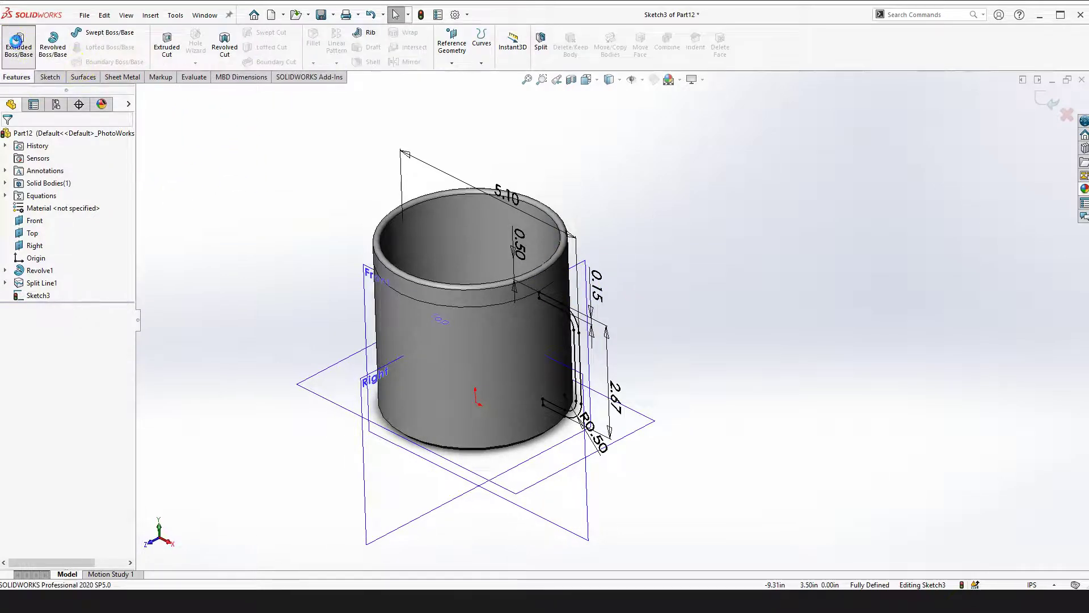
left_click(56, 206)
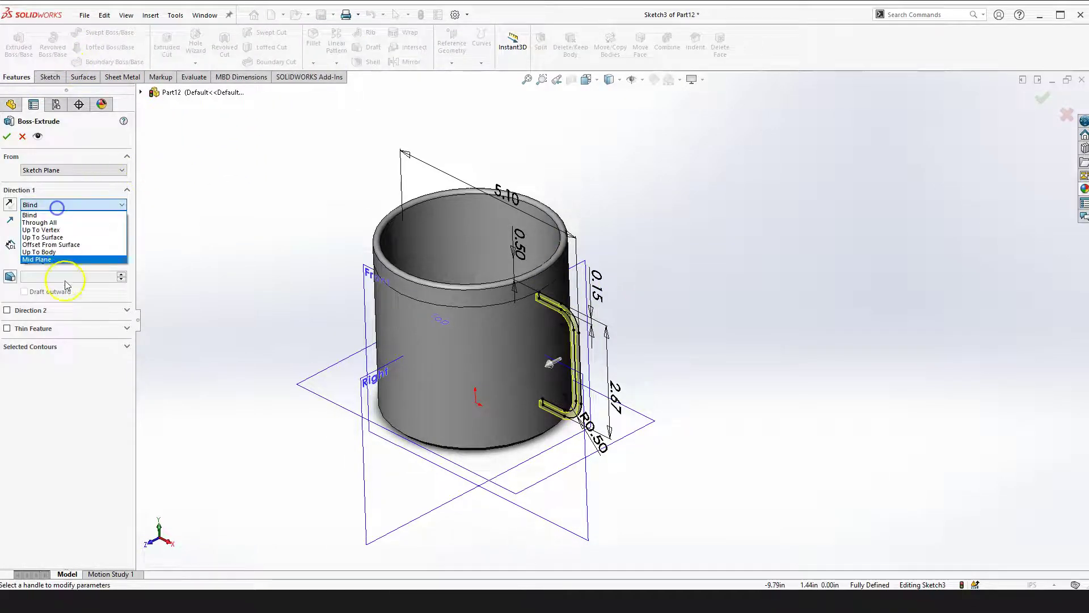
left_click(63, 260)
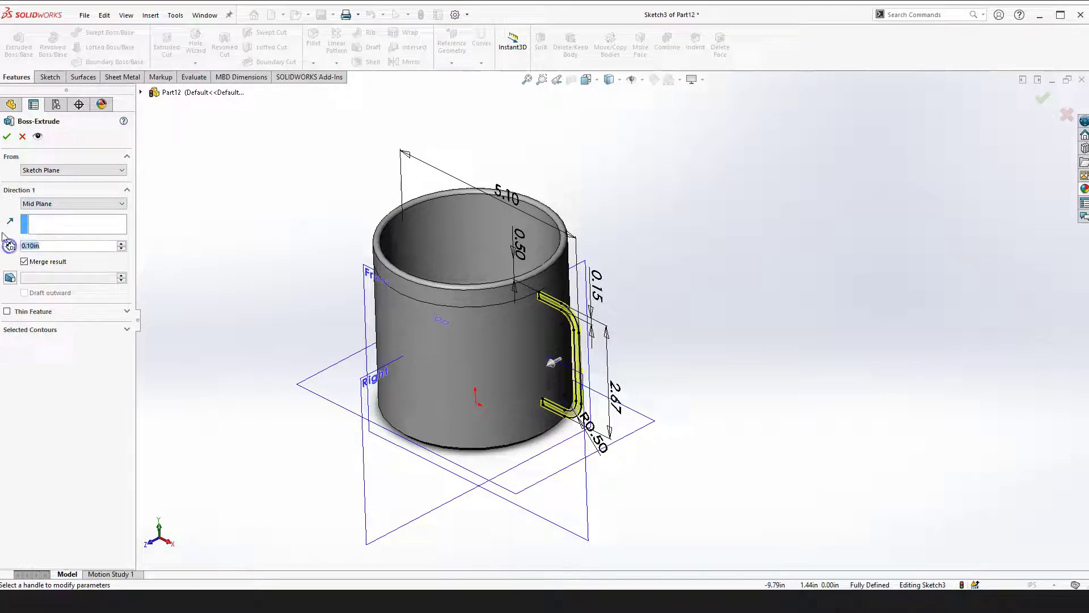
type("0.85")
key("Return")
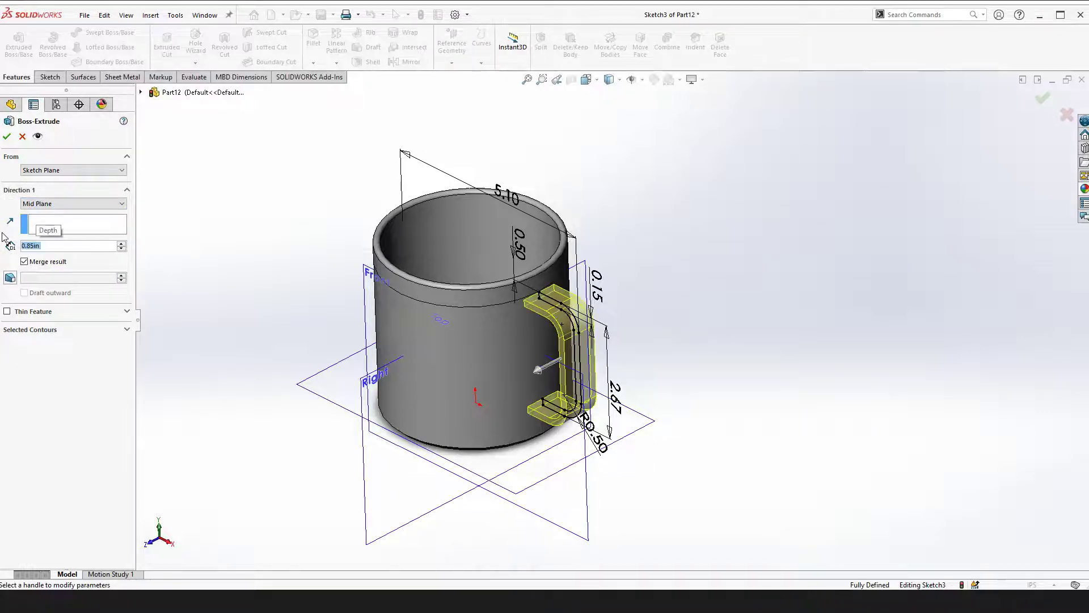
left_click(7, 137)
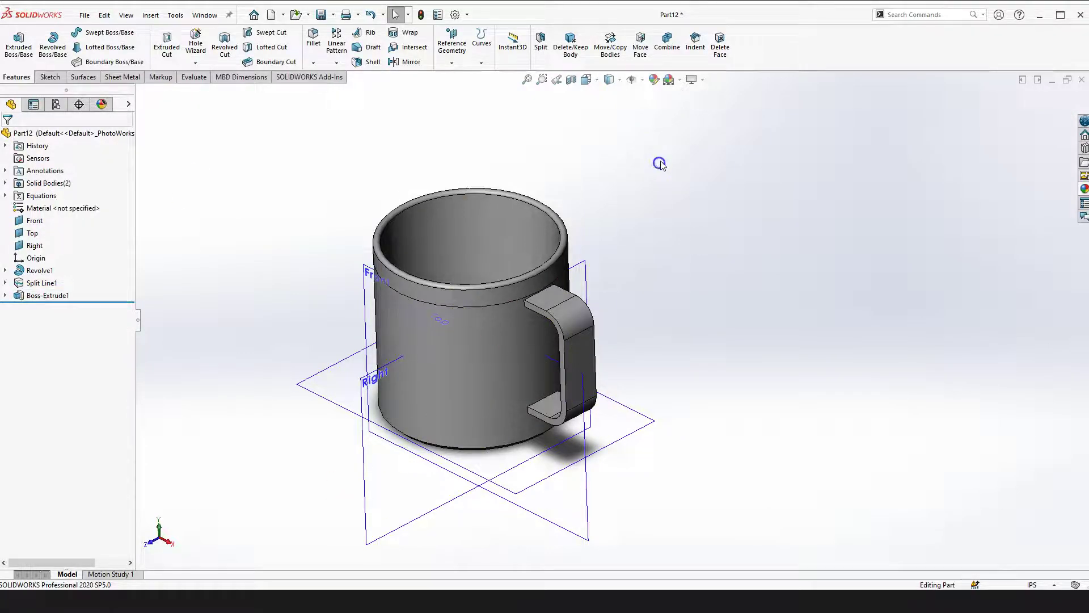
Hide the reference planes and examine where the handle's upper end meets the cup's curved outer wall
left_click(631, 81)
right_click_drag(681, 258, 698, 352)
scroll(487, 323, "down", 3)
middle_click_drag(486, 323, 569, 243)
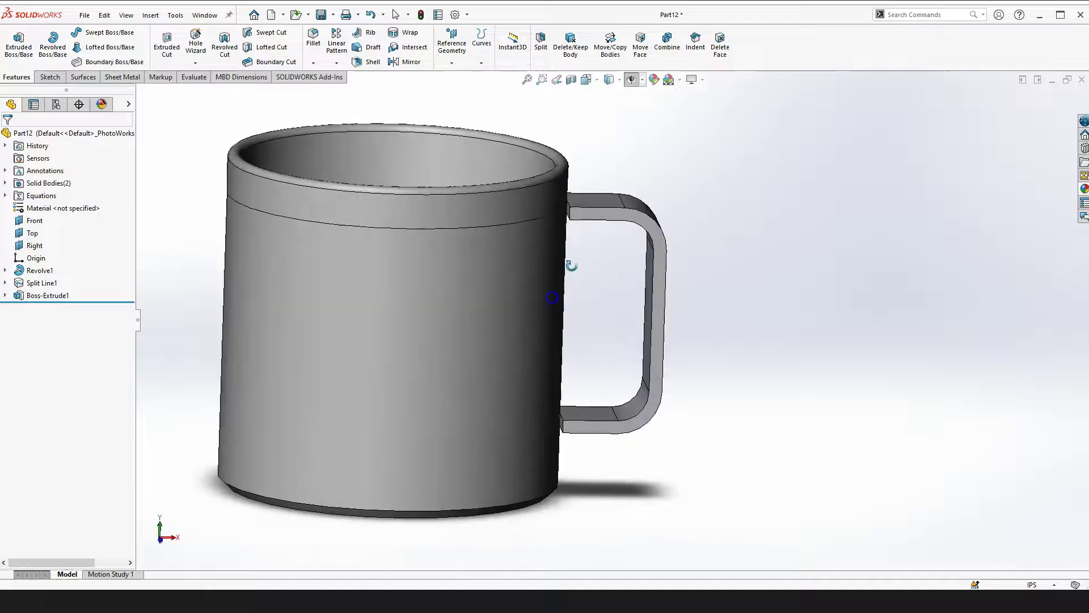
scroll(565, 239, "down", 10)
middle_click_drag(511, 279, 651, 253)
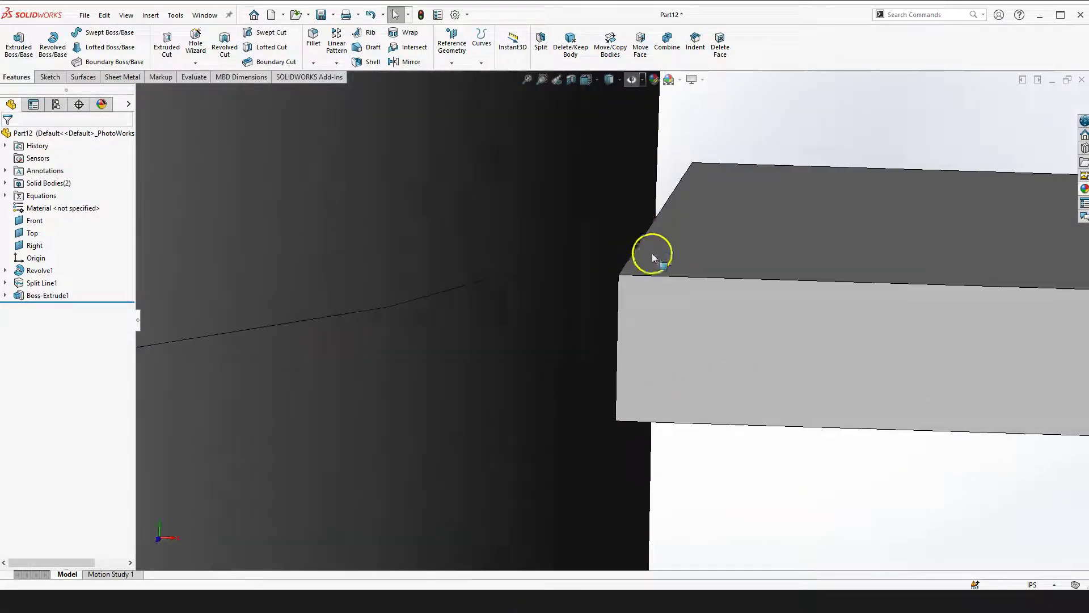
left_click(588, 316)
scroll(601, 340, "up", 6)
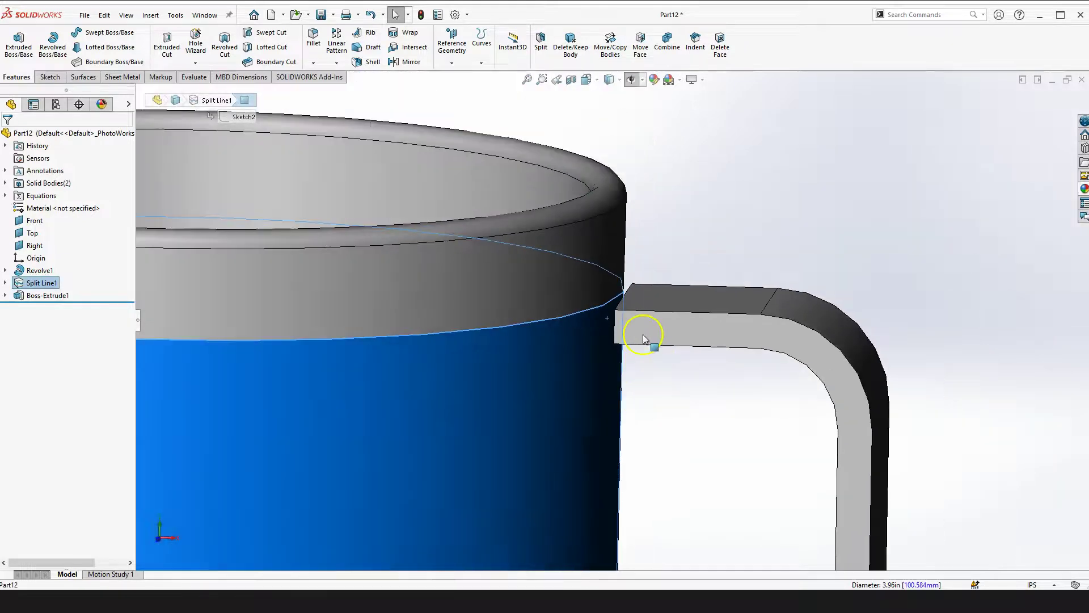
Expand the part's solid bodies and highlight the handle body to check whether it is separate from the cup
left_click(5, 183)
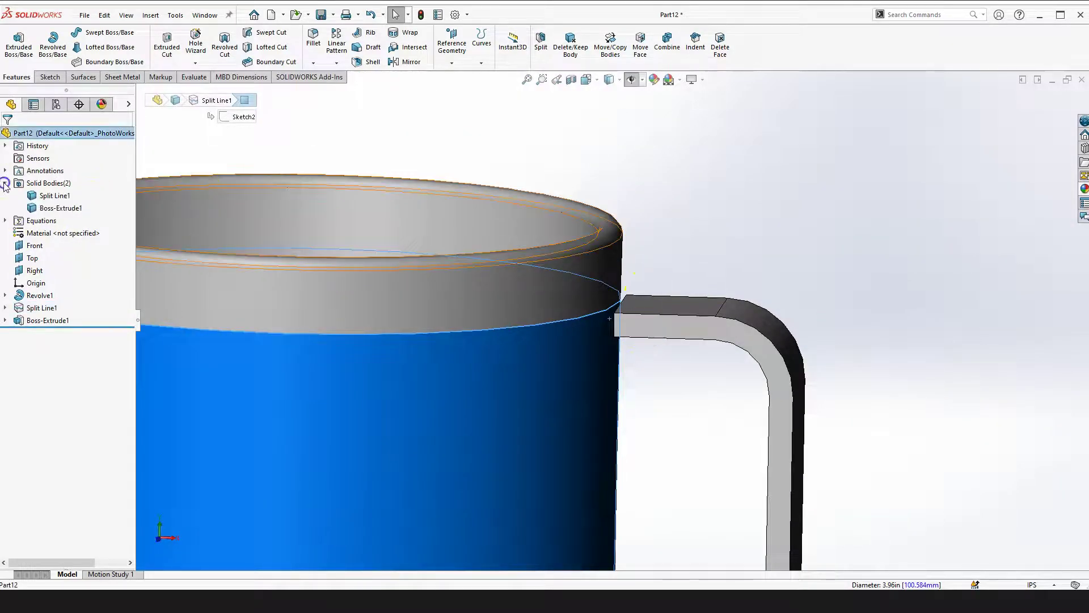
left_click(59, 209)
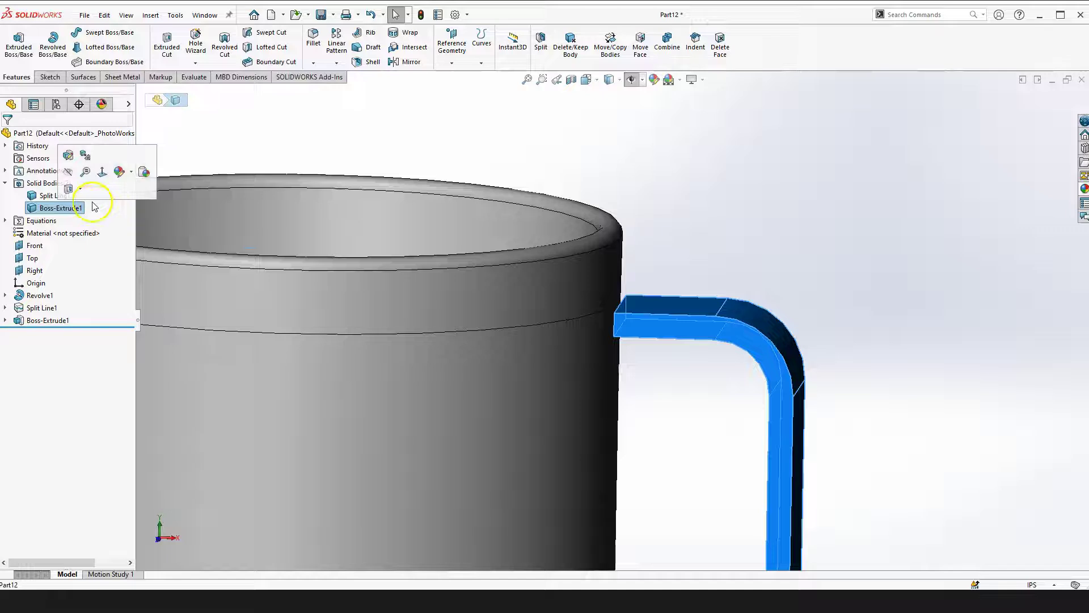
scroll(790, 304, "up", 3)
left_click(786, 284)
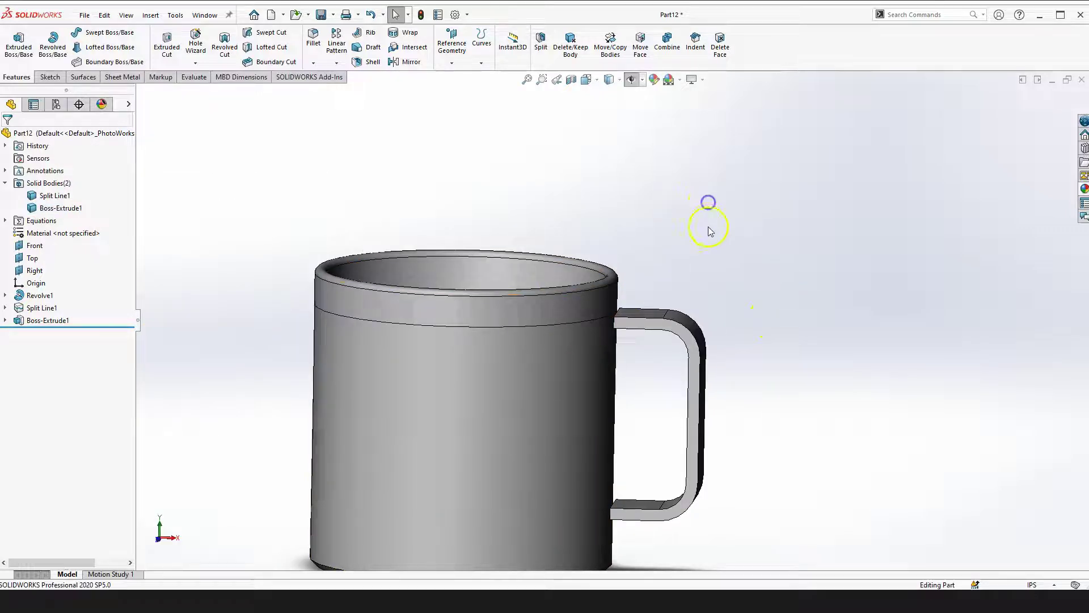
Start a sketch on the flat end face of the handle's upper arm and convert that face's edges into it
right_click_drag(713, 222, 759, 361)
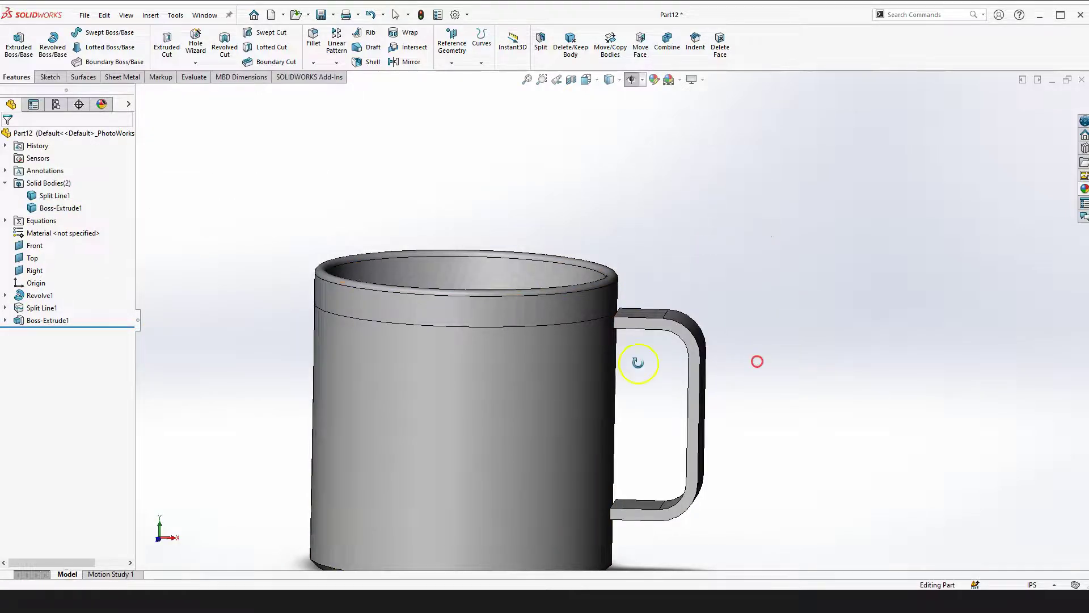
scroll(638, 340, "down", 5)
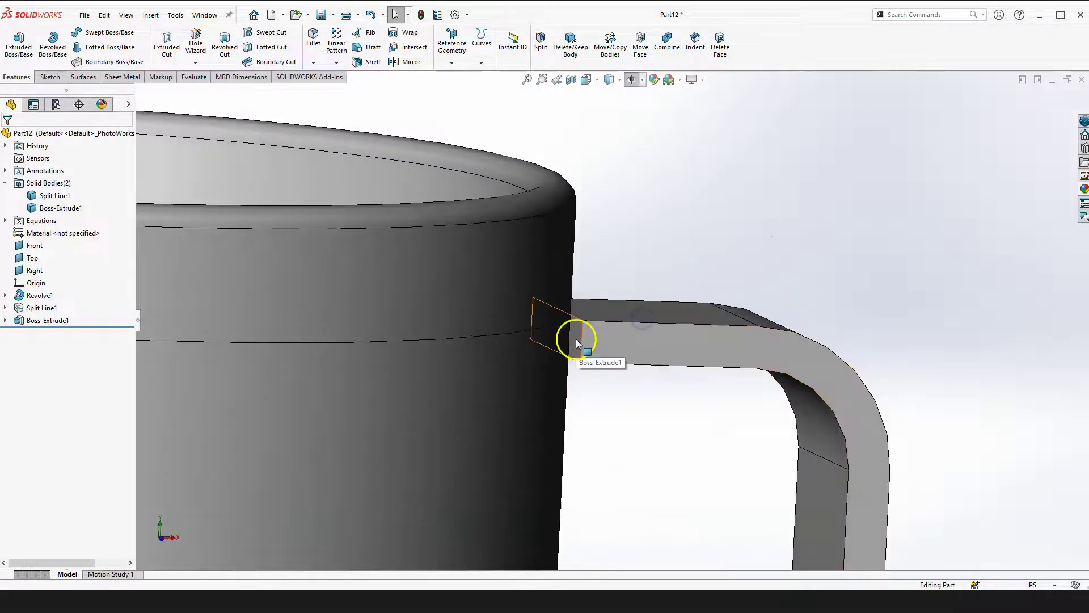
left_click(577, 338)
left_click(628, 306)
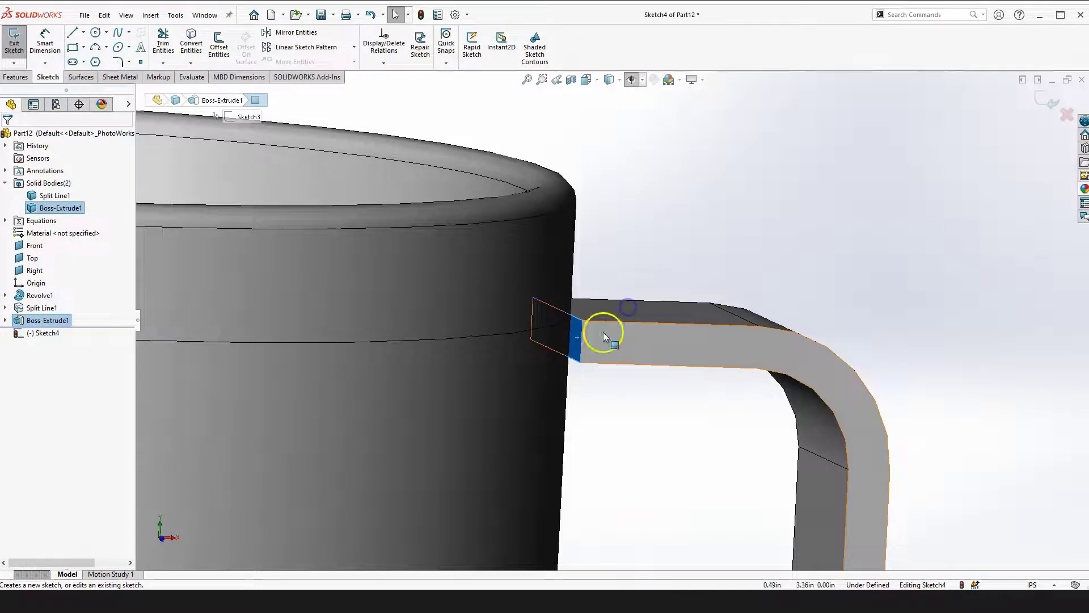
scroll(576, 340, "down", 2)
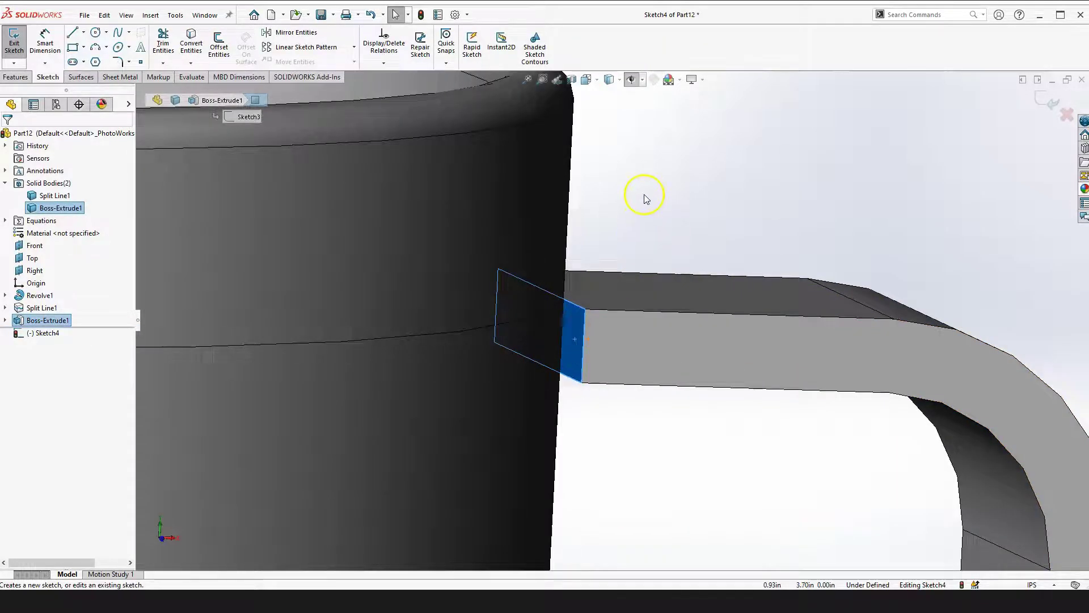
left_click(191, 41)
scroll(679, 292, "up", 5)
scroll(543, 255, "down", 5)
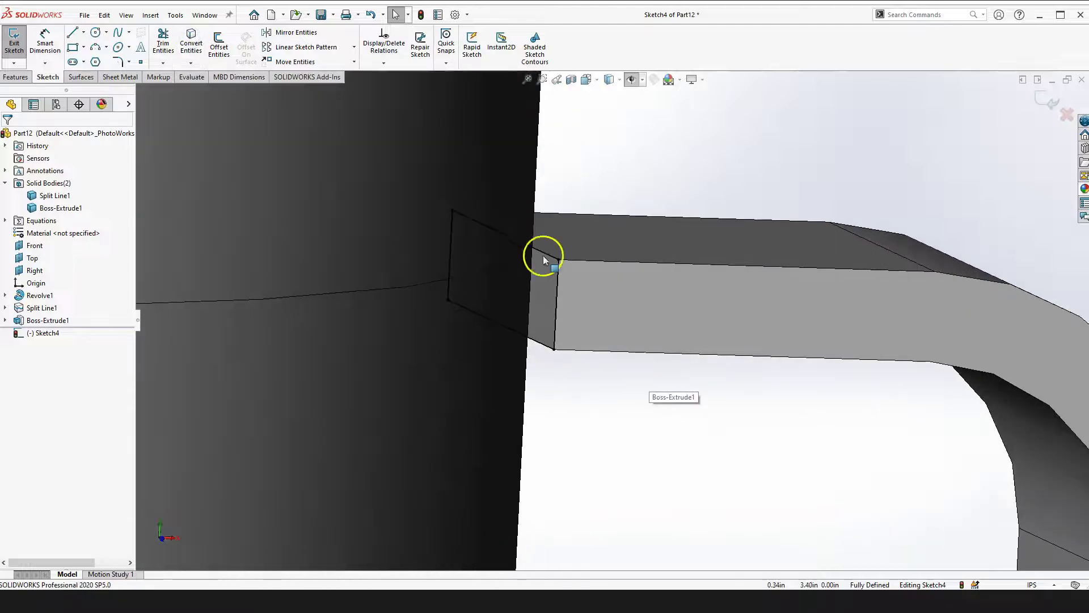
Convert the edges of the lower handle arm's end face into the same sketch
scroll(655, 429, "up", 3)
scroll(655, 429, "up", 3)
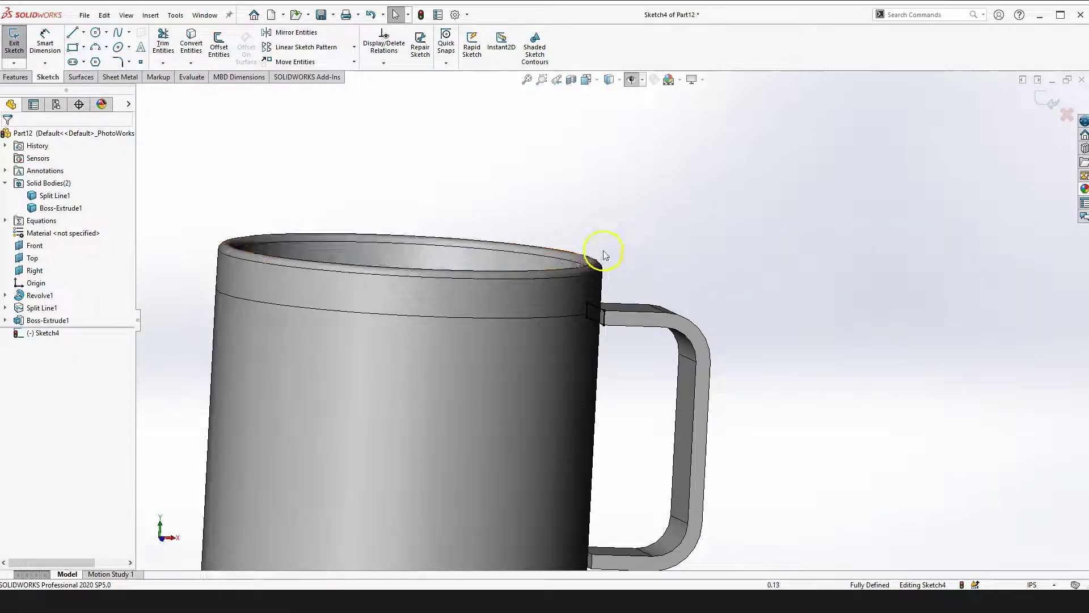
scroll(604, 255, "up", 3)
scroll(615, 426, "down", 6)
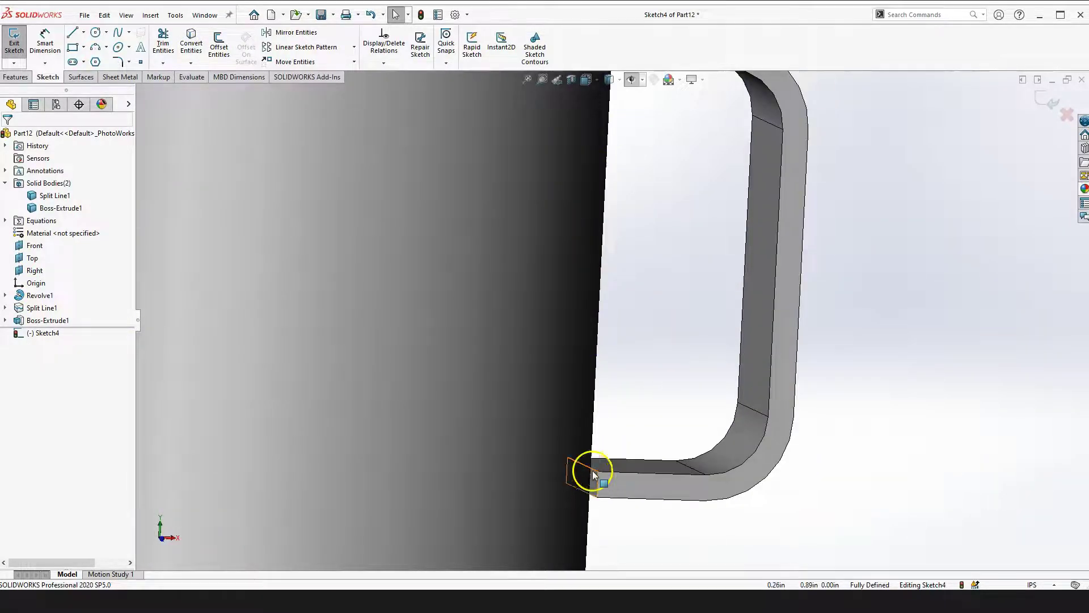
scroll(593, 474, "down", 2)
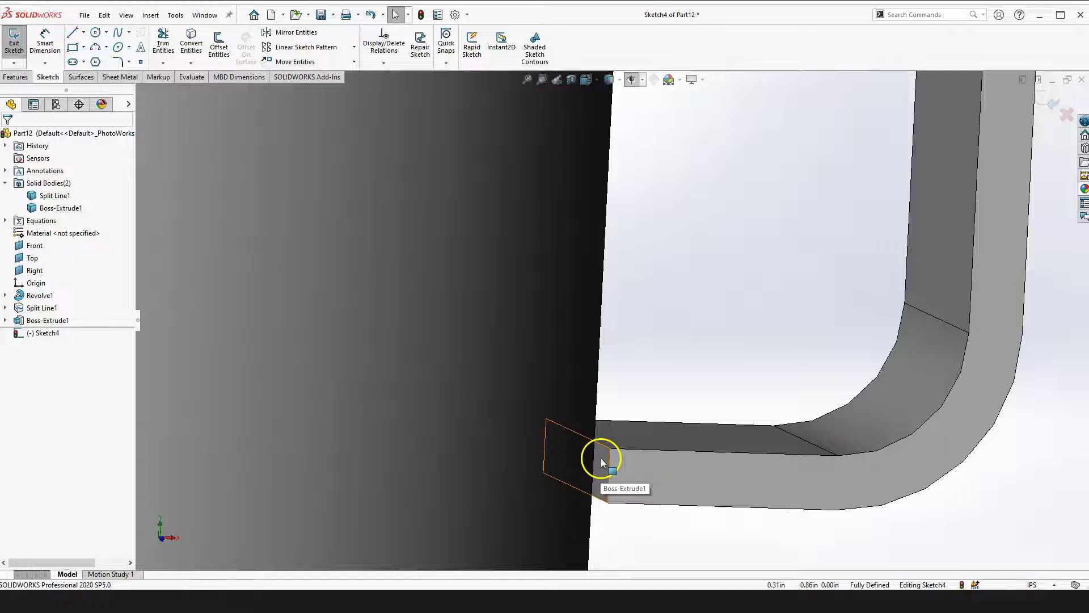
scroll(707, 215, "up", 3)
scroll(576, 322, "down", 3)
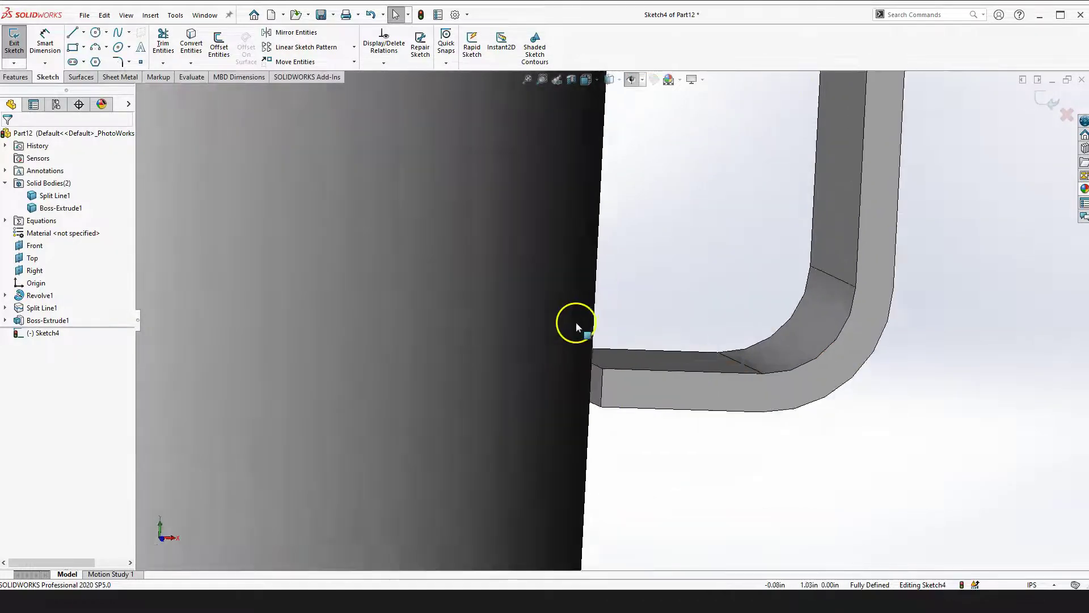
scroll(576, 322, "down", 3)
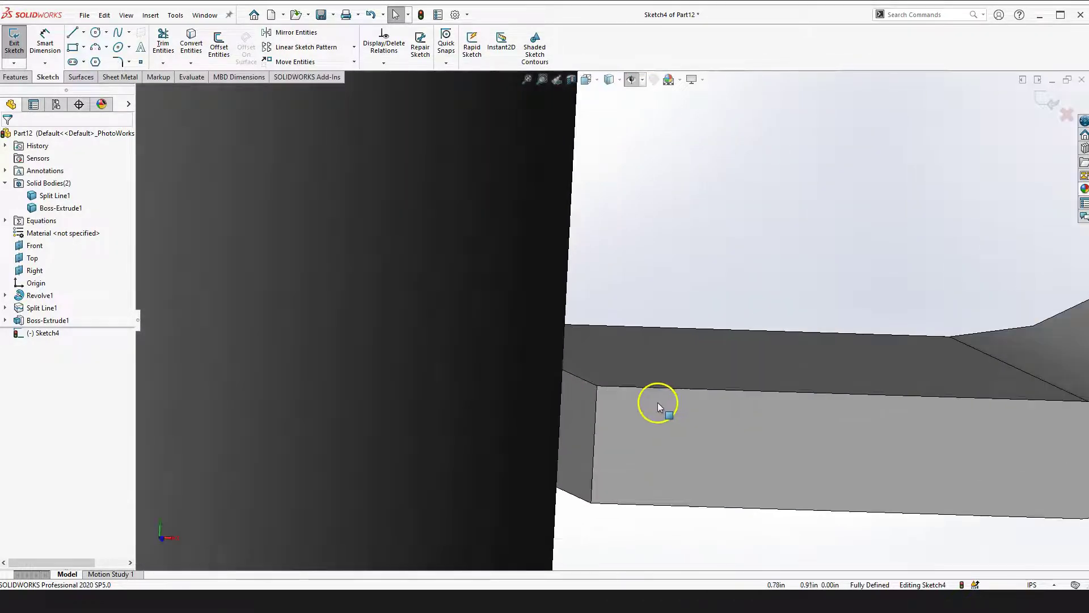
left_click(579, 405)
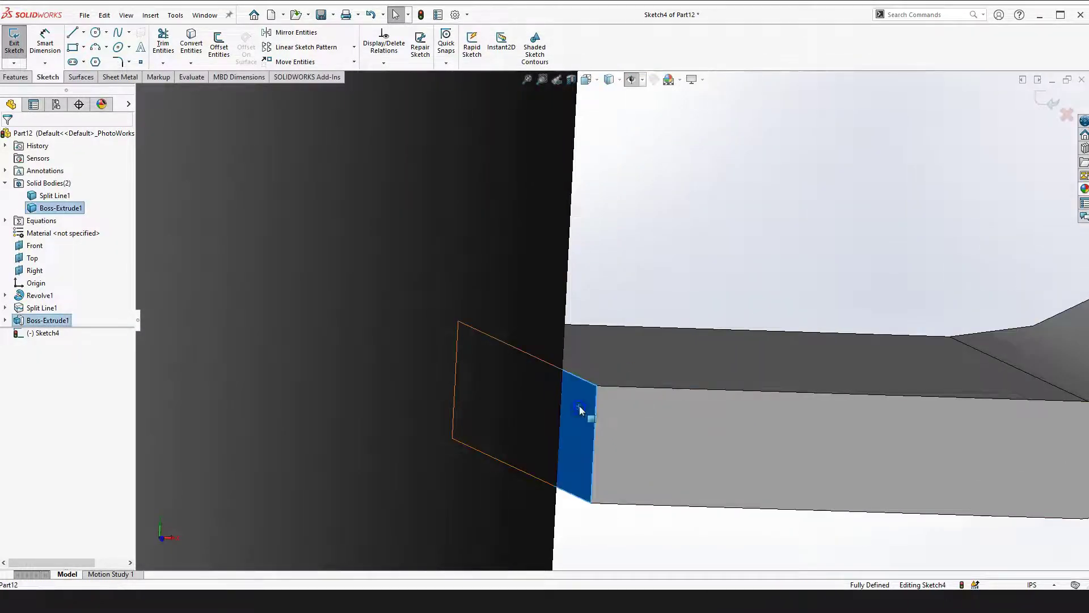
left_click(191, 51)
scroll(671, 219, "up", 5)
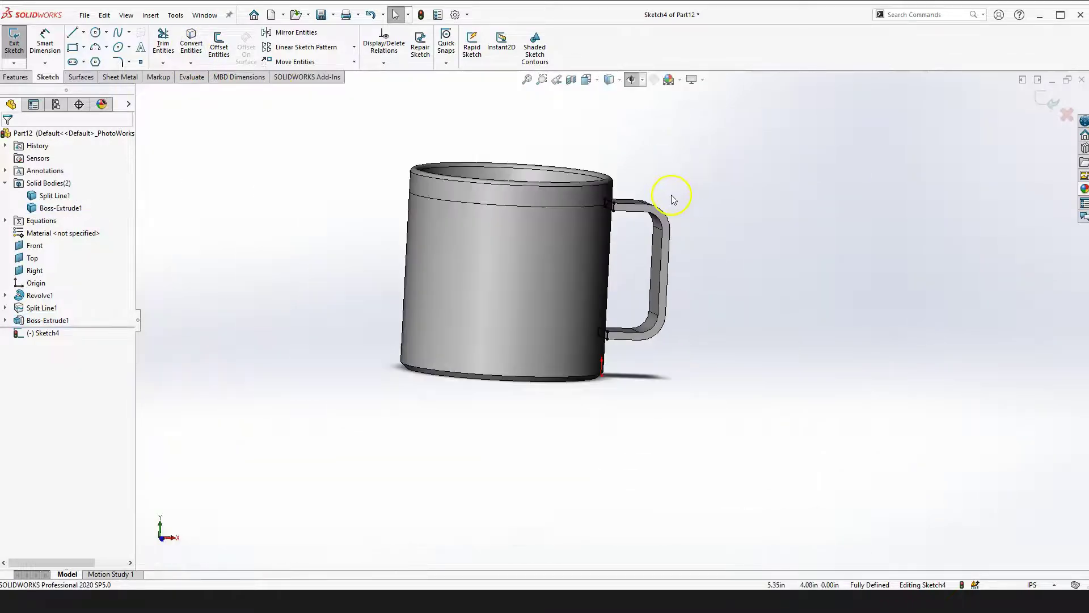
scroll(673, 199, "down", 2)
scroll(659, 287, "down", 2)
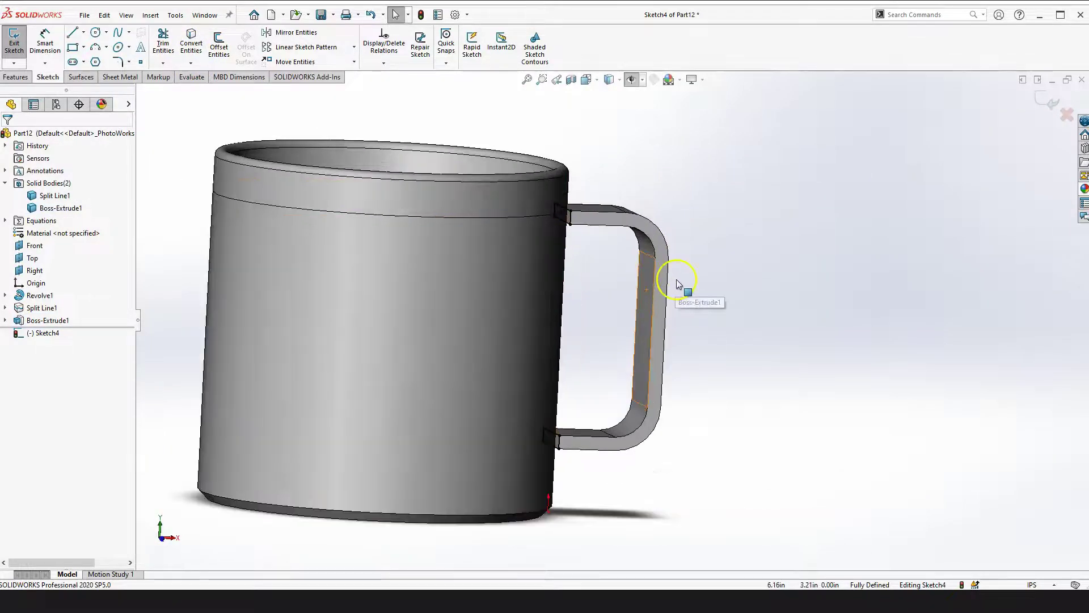
Extrude both converted handle end-face profiles Up To Next against the cup's outer wall, merging the result
left_click(15, 77)
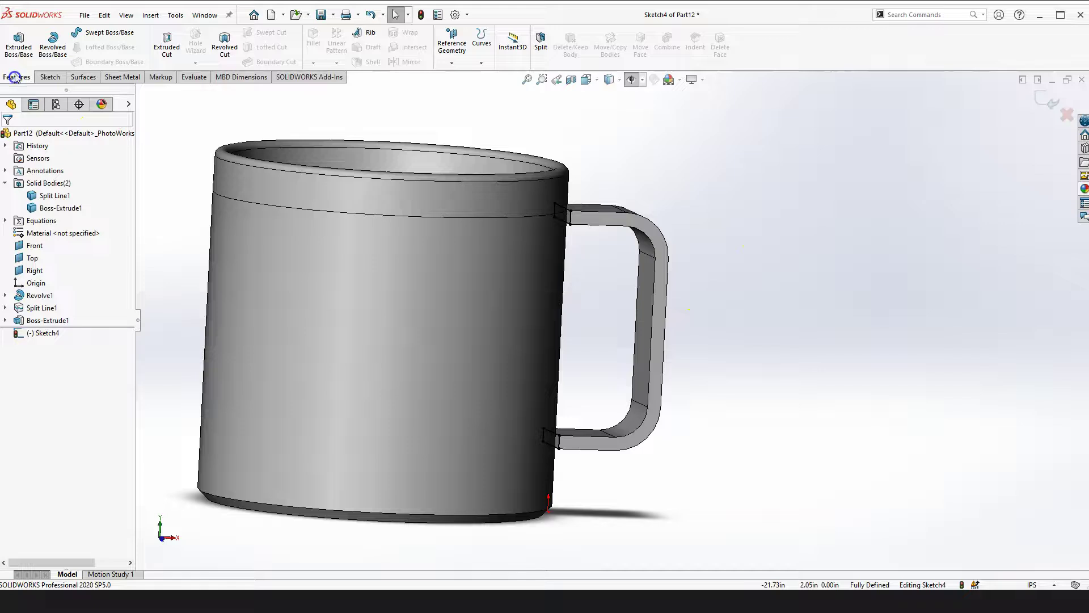
left_click(19, 45)
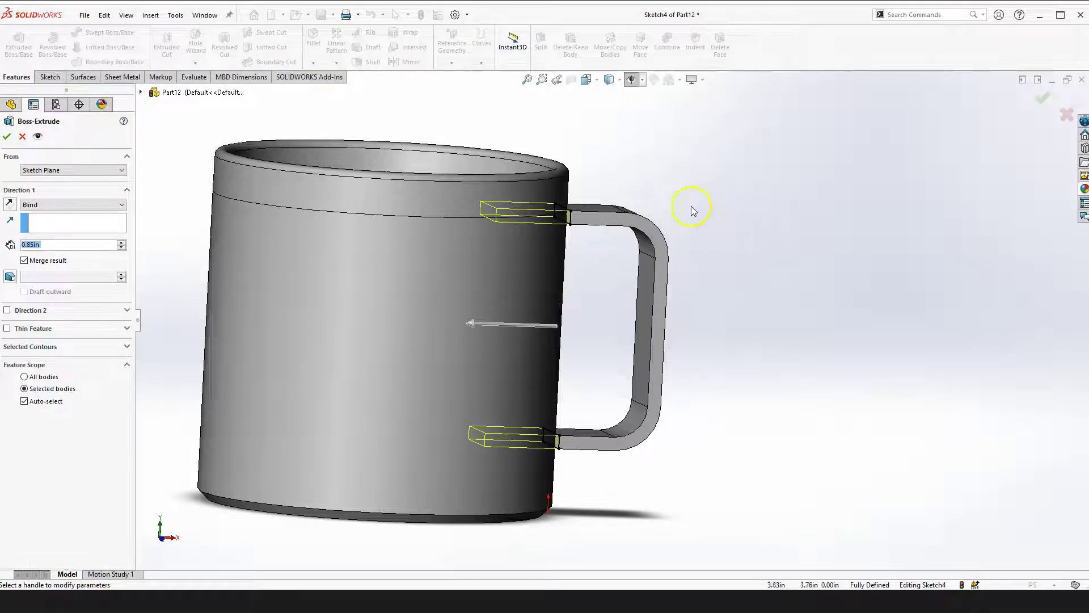
left_click(57, 205)
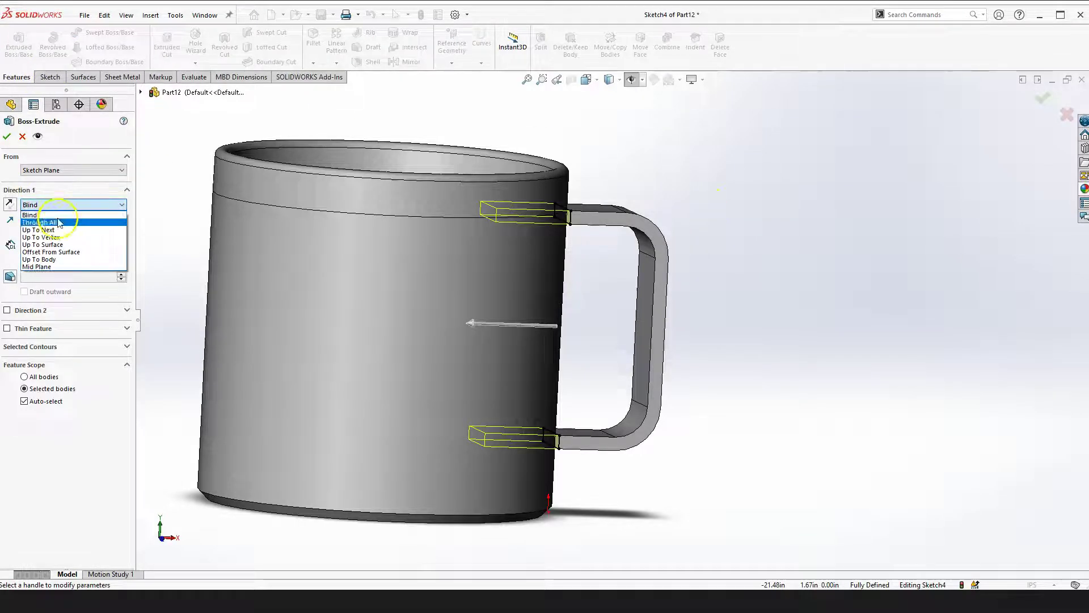
left_click(55, 230)
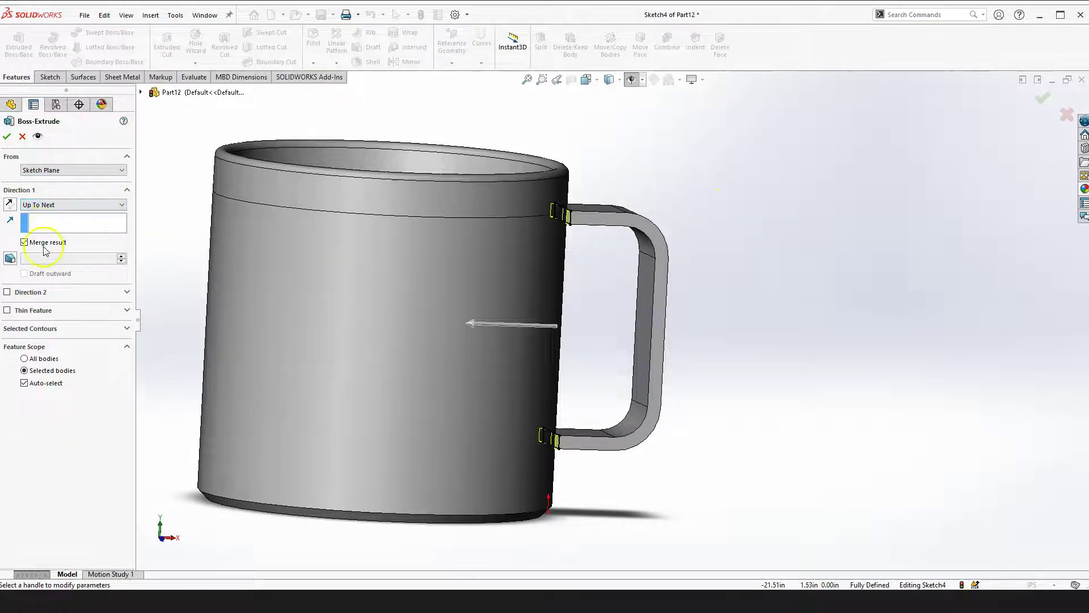
right_click_drag(760, 333, 773, 433)
scroll(618, 287, "up", 5)
middle_click_drag(618, 287, 567, 366)
scroll(646, 365, "down", 5)
scroll(577, 403, "up", 3)
scroll(577, 403, "down", 2)
left_click(572, 344)
left_click(7, 136)
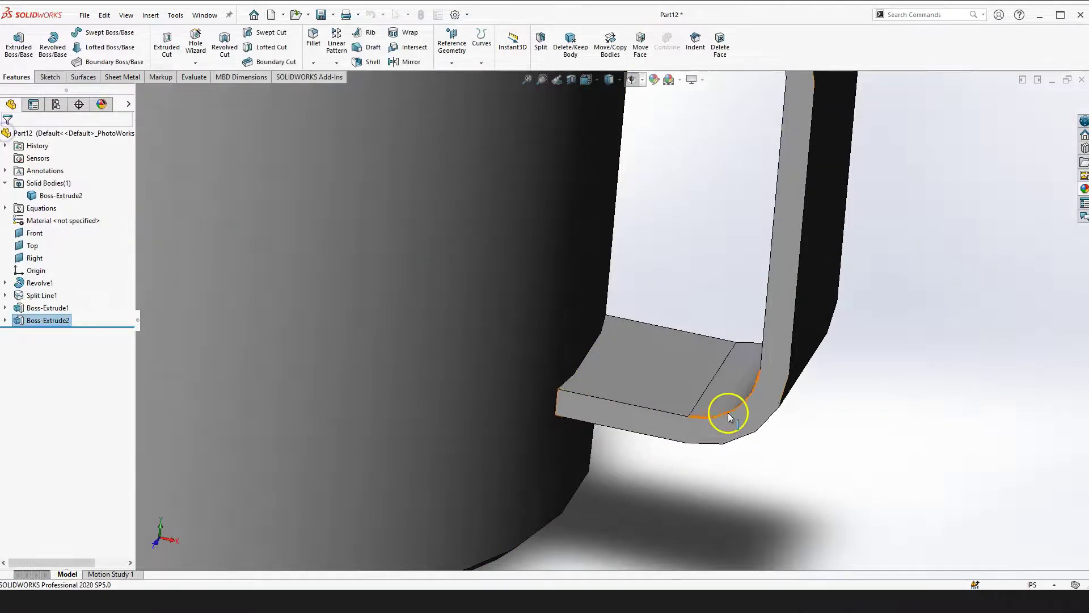
Highlight the body in the solid bodies folder to check whether the handle and cup form one body
scroll(730, 411, "down", 5)
left_click(660, 406)
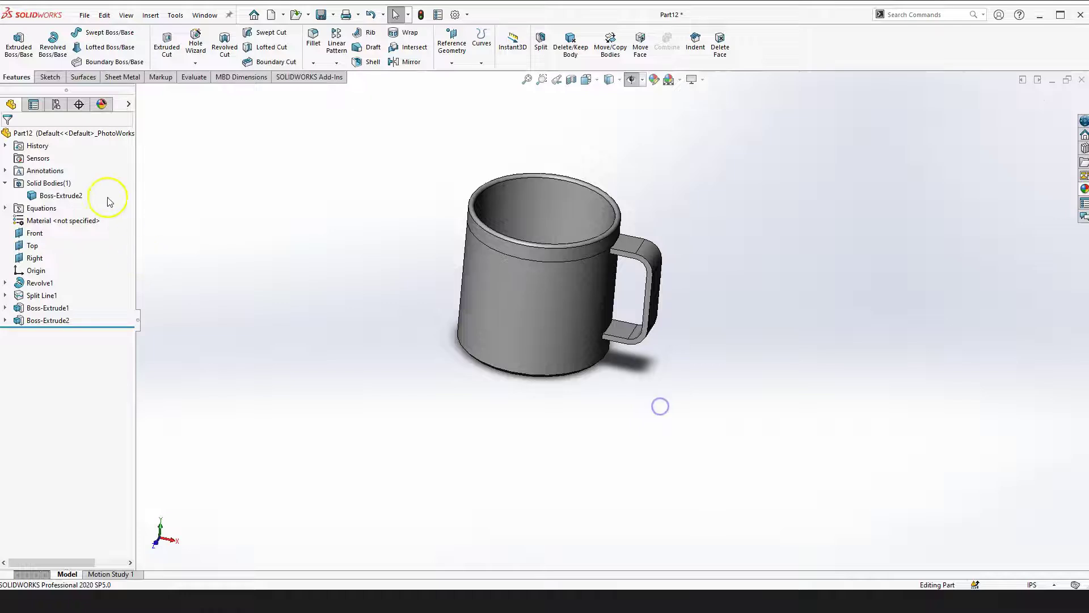
left_click(66, 200)
scroll(720, 232, "up", 1)
left_click(701, 216)
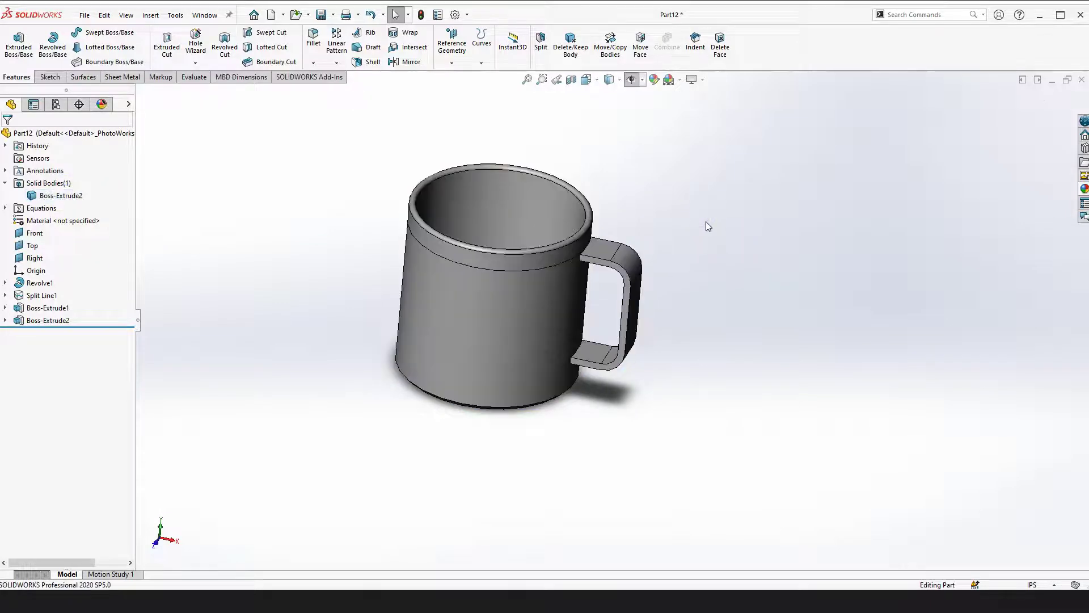
Set up a 0.03 in symmetric fillet and select the outer and inner edges along one side of the handle
right_click_drag(705, 221, 705, 219)
scroll(705, 221, "up", 2)
middle_click_drag(712, 325, 566, 253)
scroll(569, 287, "up", 3)
scroll(620, 265, "down", 3)
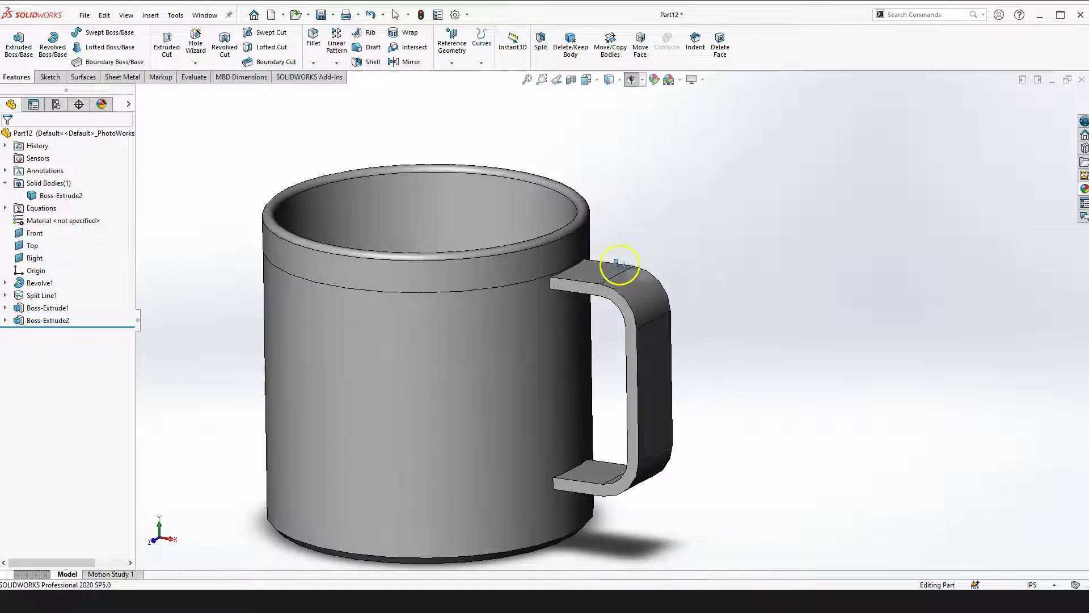
scroll(667, 374, "up", 2)
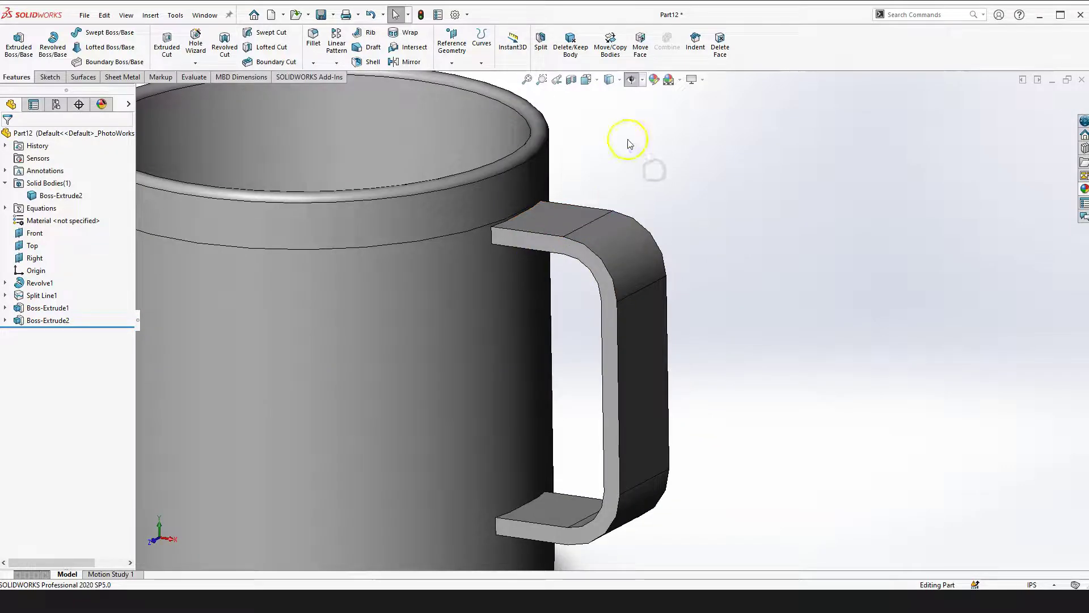
left_click(313, 40)
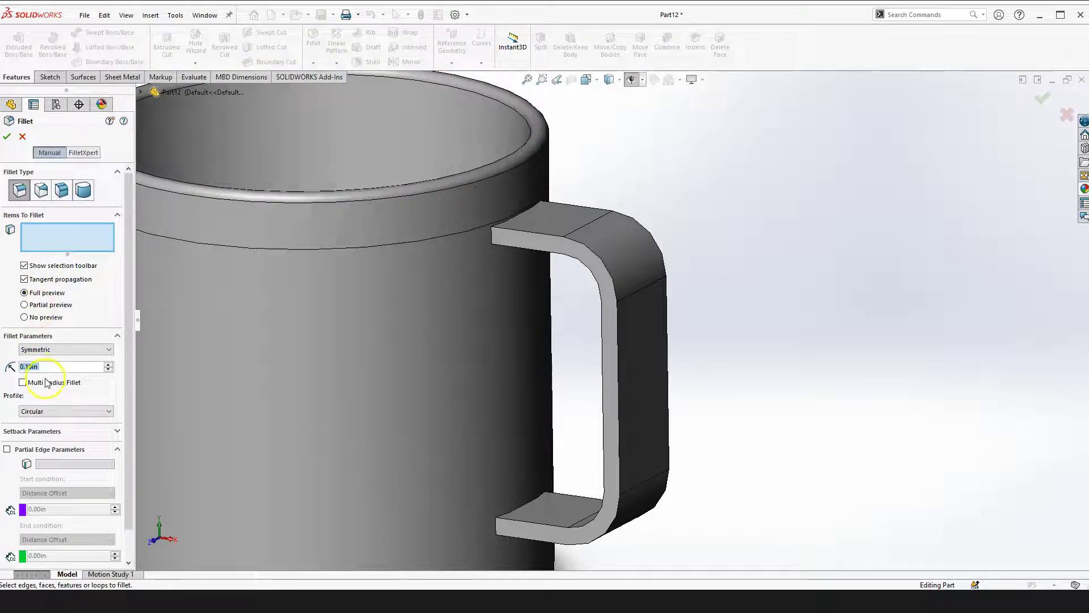
type("0.03")
key("Return")
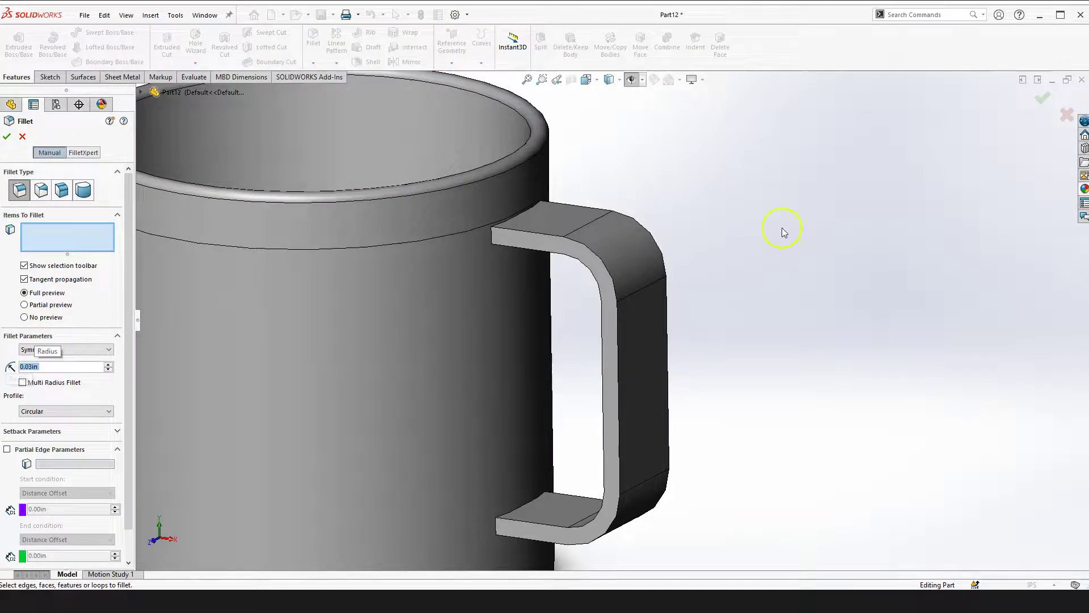
left_click(541, 235)
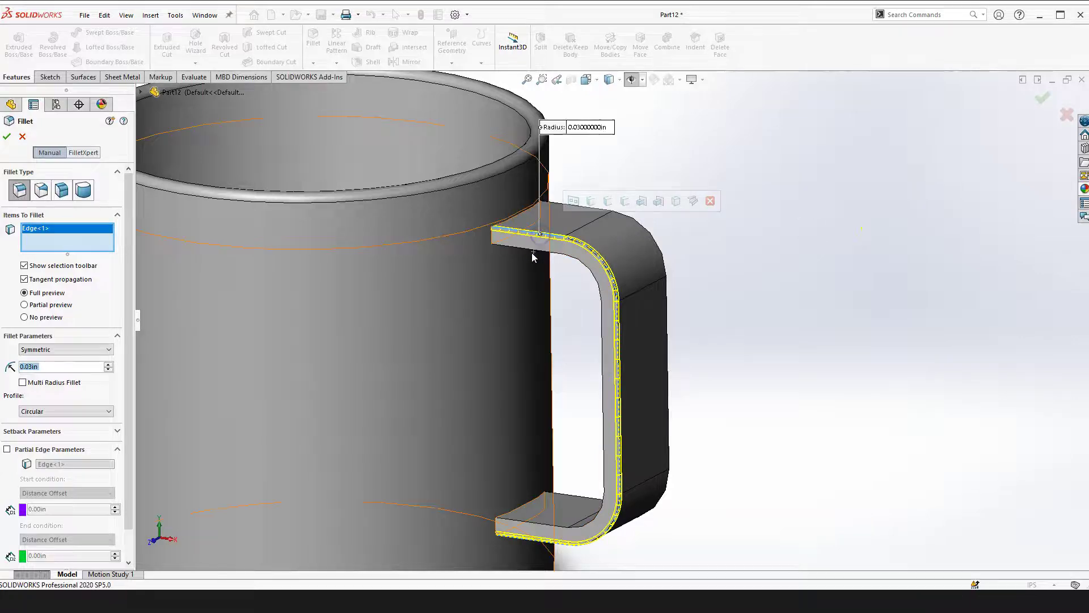
left_click(531, 248)
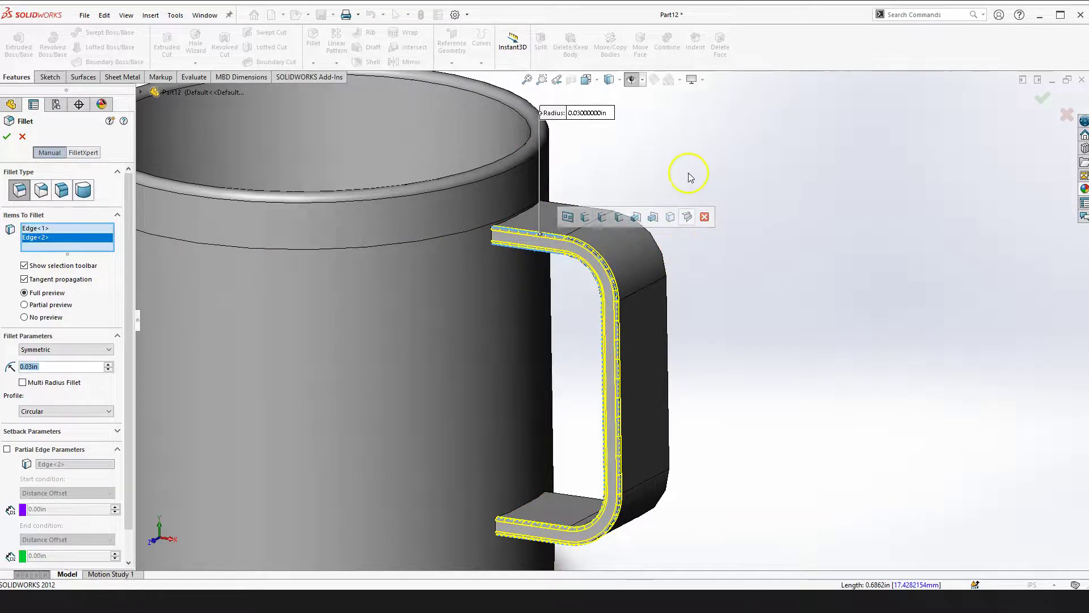
Add the two edges on the handle's opposite side to the fillet and apply it
scroll(681, 188, "down", 3)
right_click_drag(678, 192, 498, 253)
middle_click_drag(498, 253, 426, 275)
left_click(471, 270)
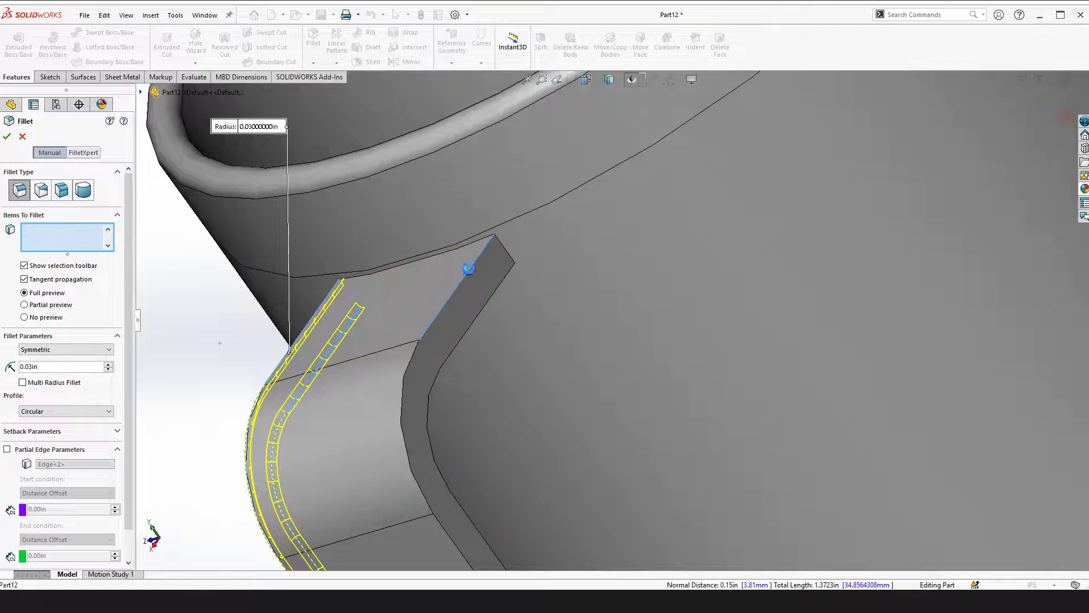
left_click(487, 301)
key("f")
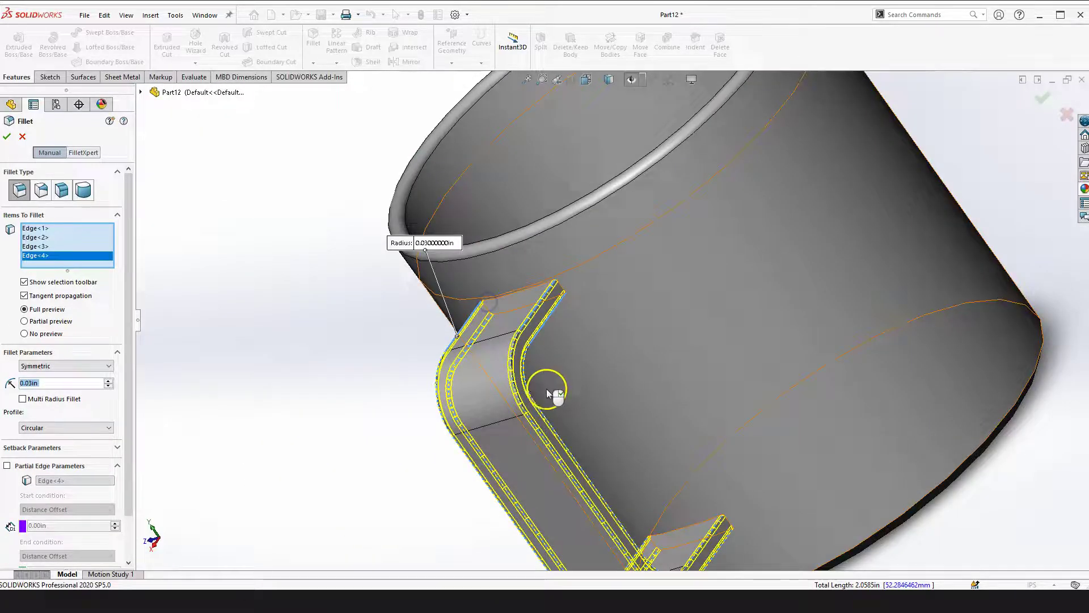
left_click(7, 138)
Examine the filleted mug and where the Top and Front reference planes lie relative to its outer wall
right_click_drag(409, 348, 406, 422)
left_click_drag(406, 422, 647, 192)
left_click_drag(566, 351, 404, 442)
key("Escape")
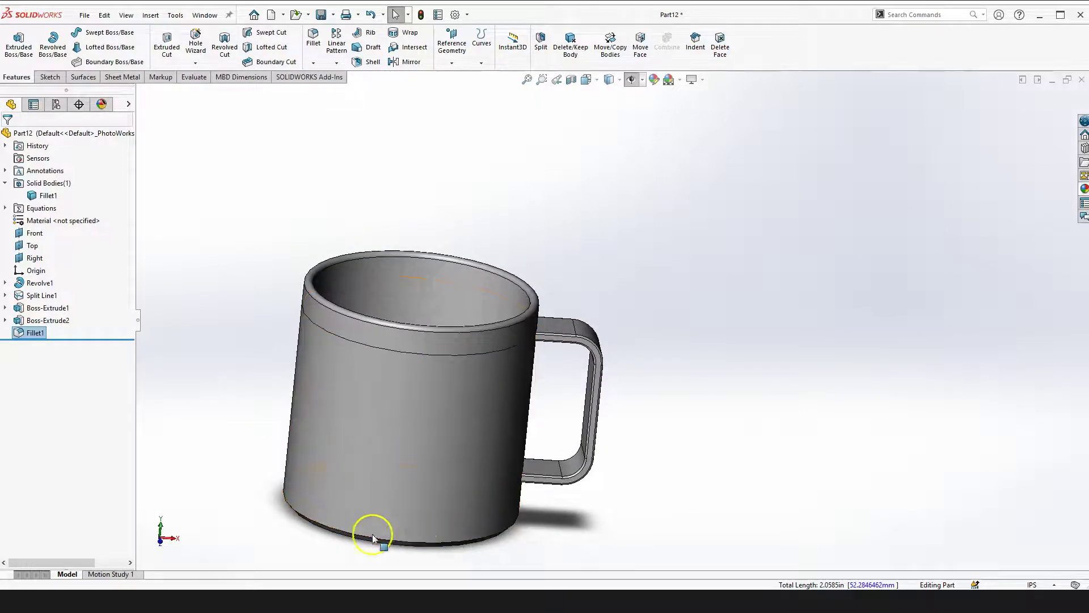
left_click(741, 382)
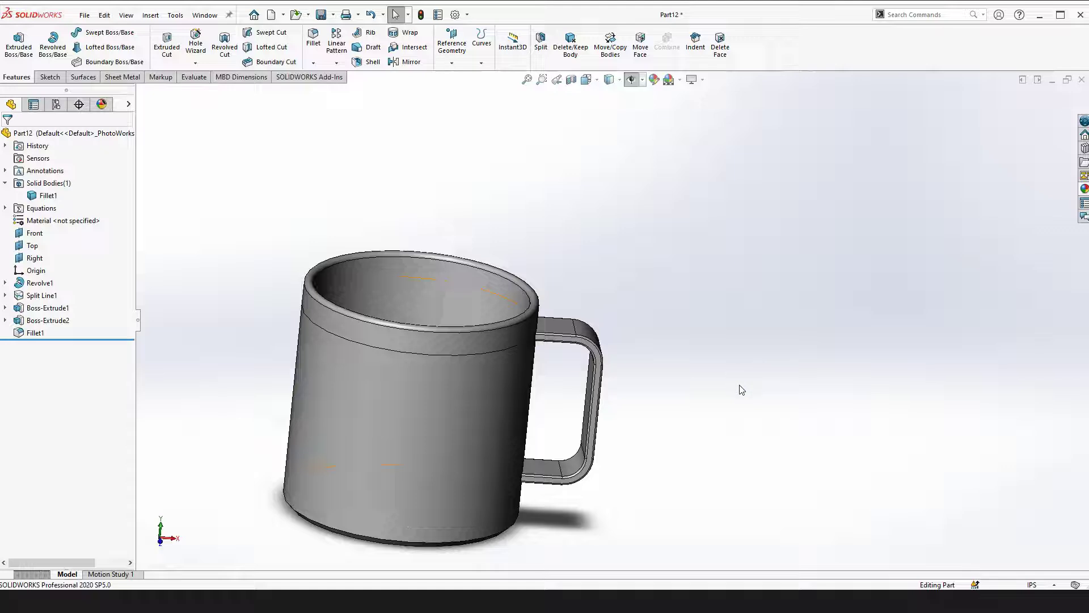
left_click(343, 488)
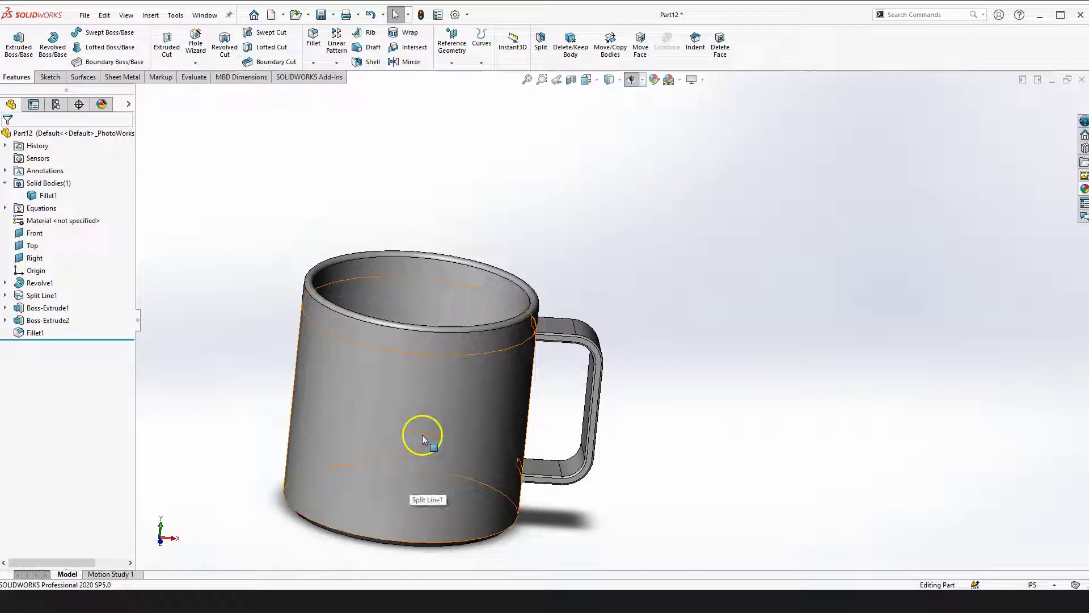
left_click(31, 246)
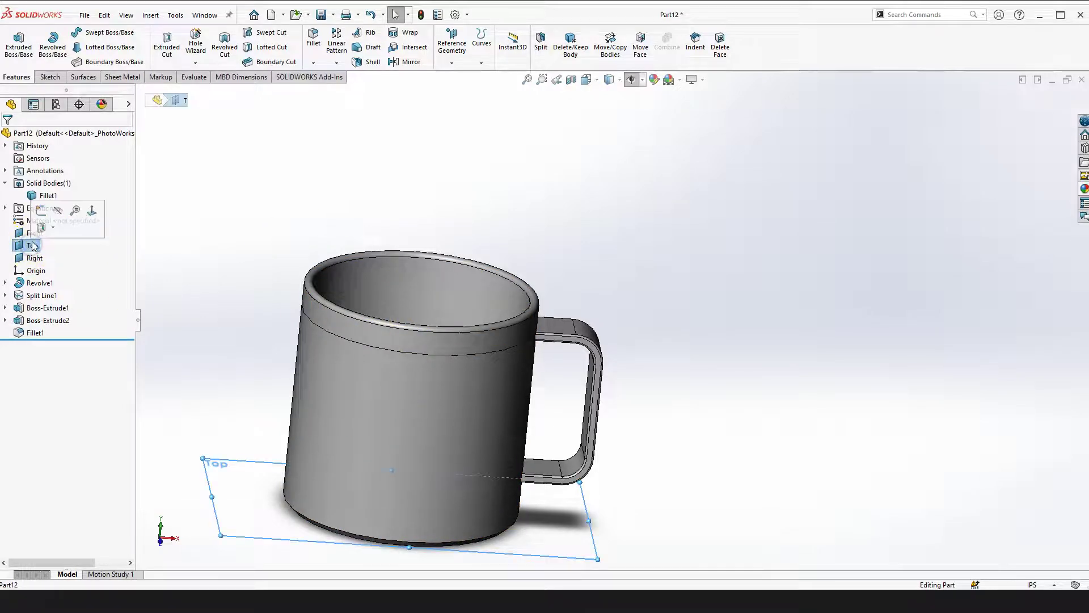
left_click(32, 233)
scroll(579, 401, "up", 3)
middle_click_drag(579, 401, 497, 363, "ctrl")
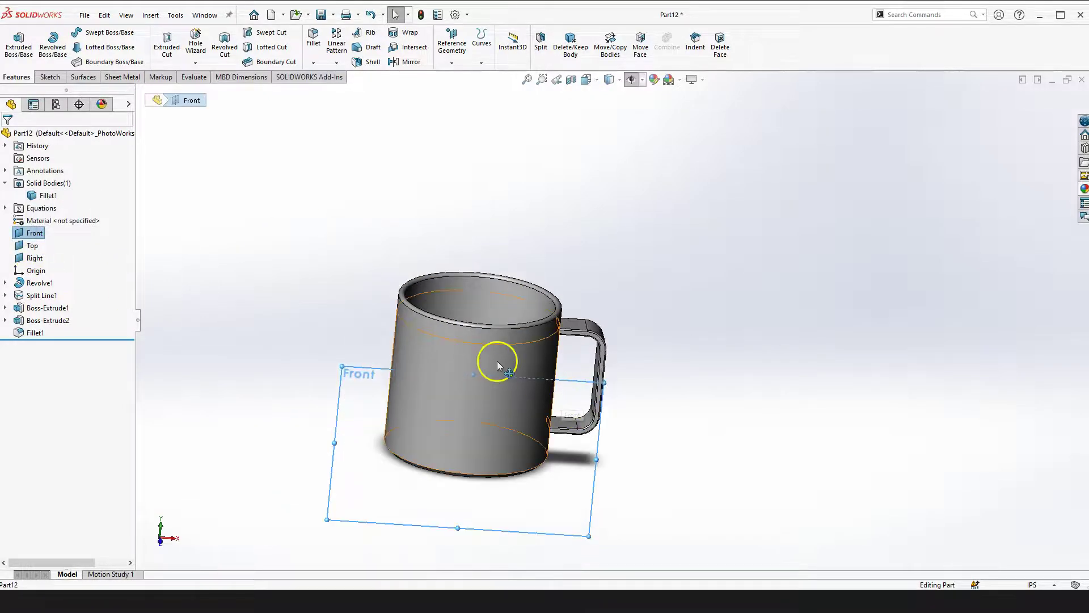
left_click(699, 310)
scroll(489, 280, "down", 3)
middle_click_drag(488, 280, 205, 306)
left_click(234, 289)
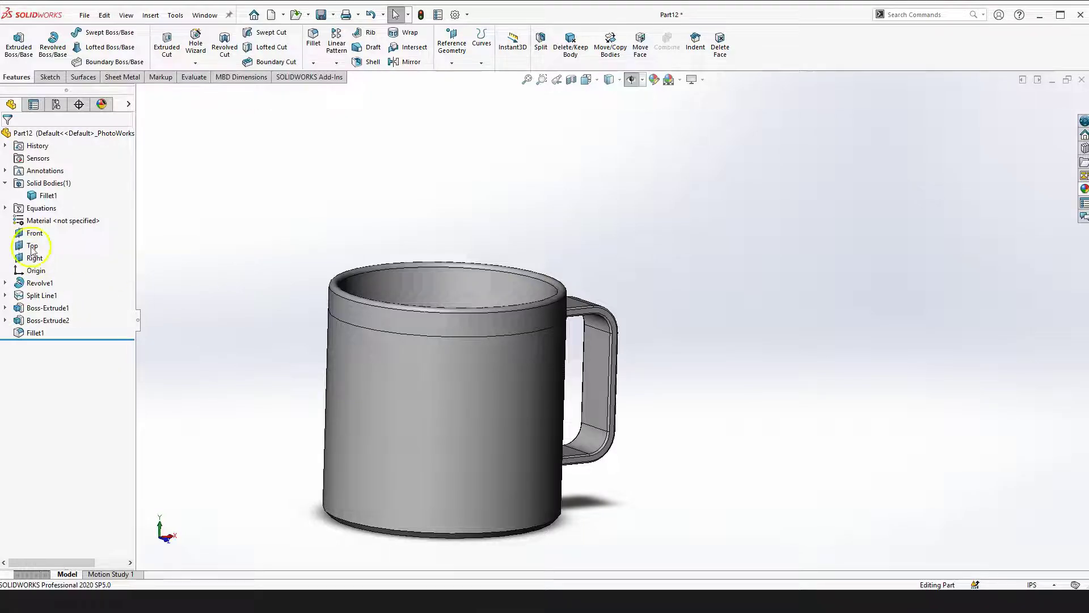
Copy the cup's outer wall face below the split line as an offset surface at a distance of 0.00 in
left_click(82, 78)
left_click(54, 202)
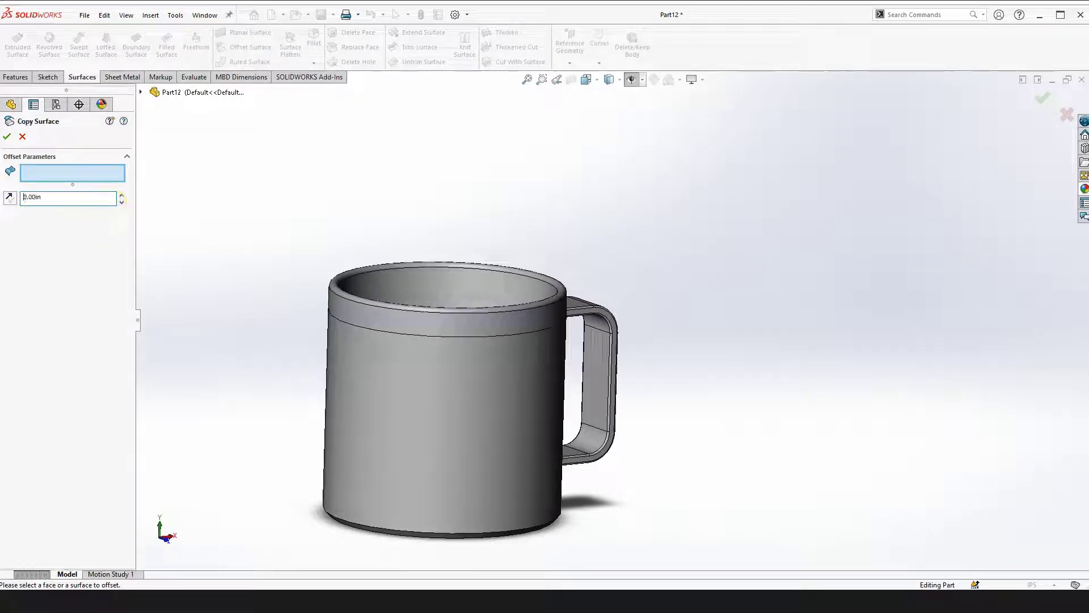
left_click(461, 440)
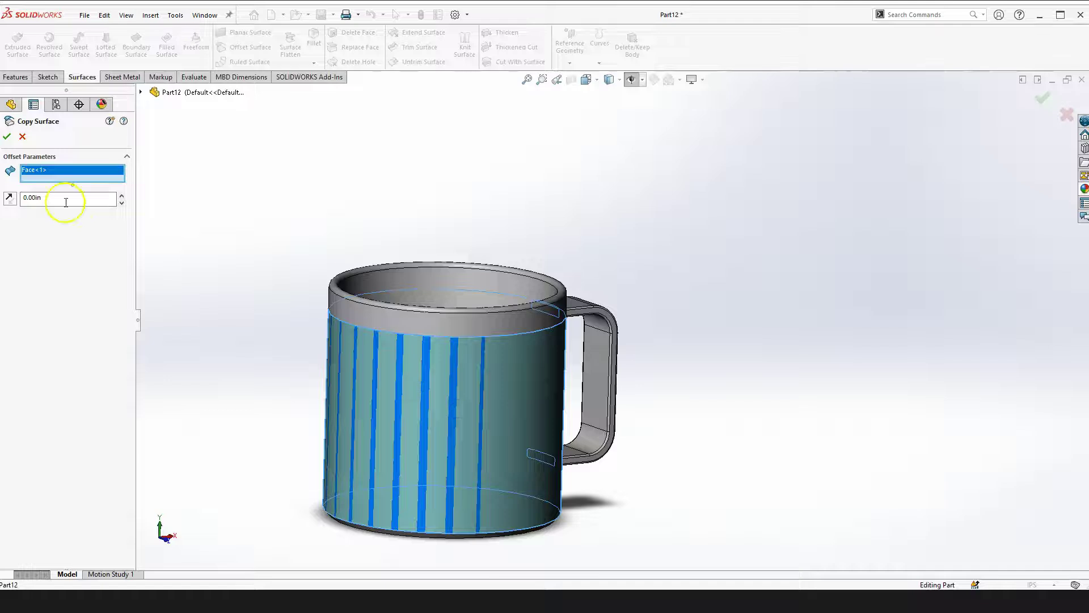
left_click(7, 137)
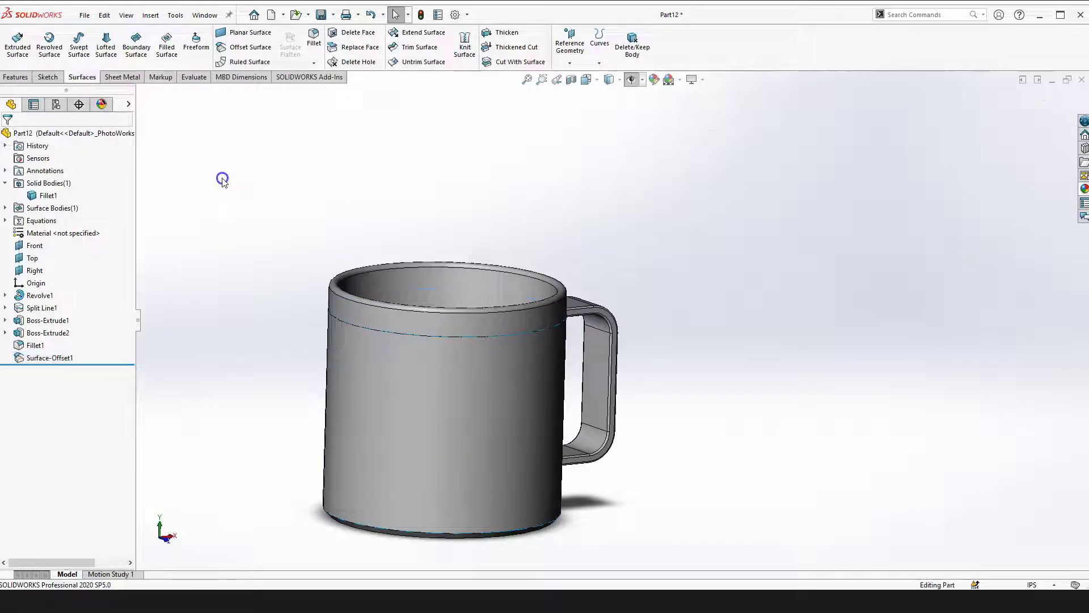
Show the display states beside the feature tree, expand the surface bodies and highlight the copied wall surface
left_click(130, 104)
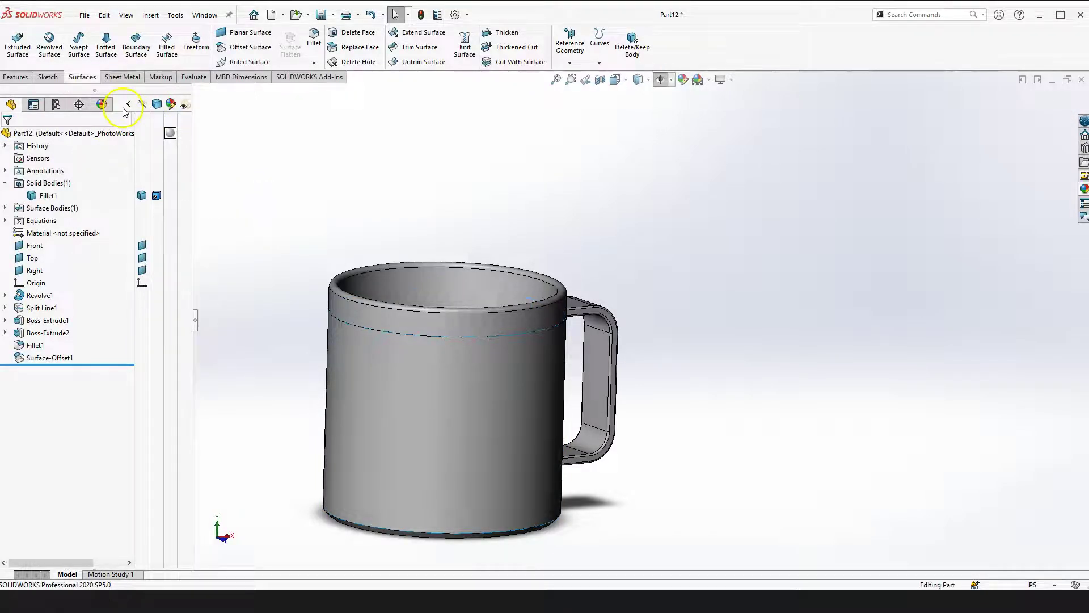
left_click(5, 208)
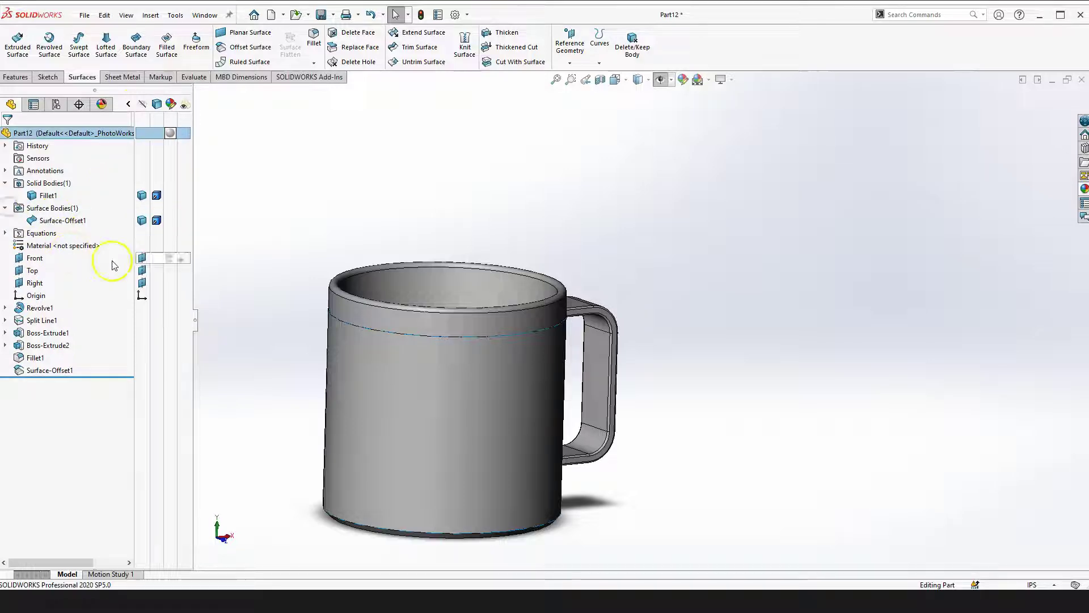
left_click(65, 224)
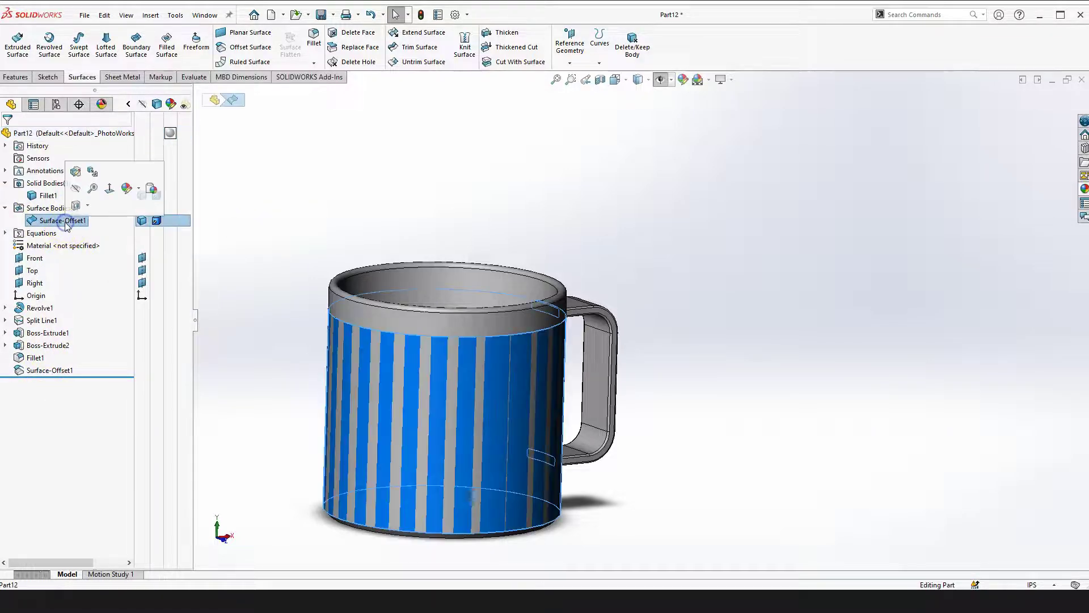
left_click(313, 236)
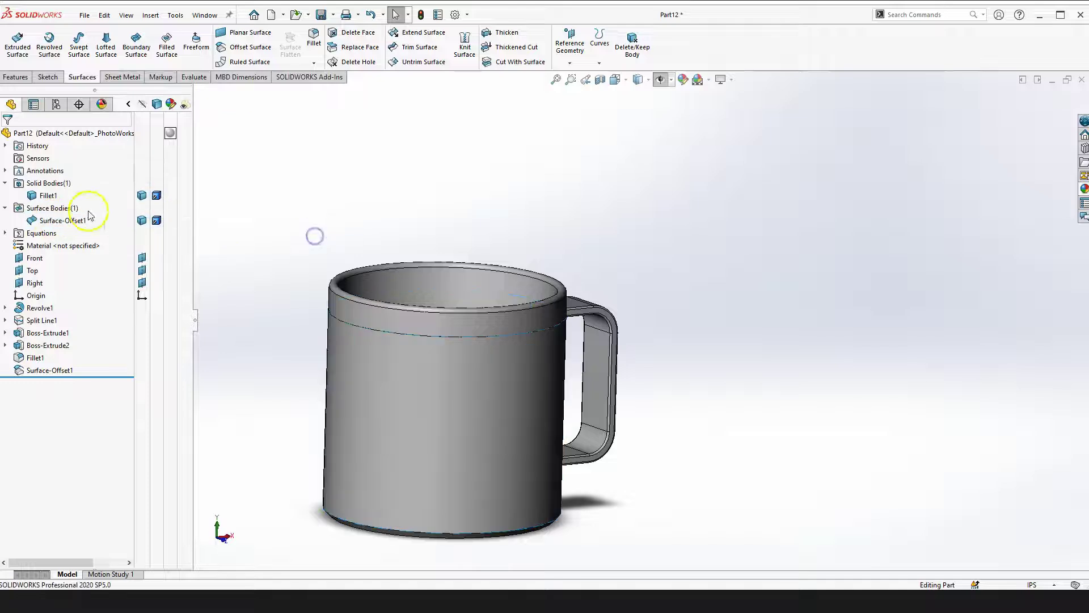
Hide the solid mug body and examine the copied wall surface on its own
left_click(142, 195)
left_click(324, 189)
right_click_drag(504, 160, 501, 182)
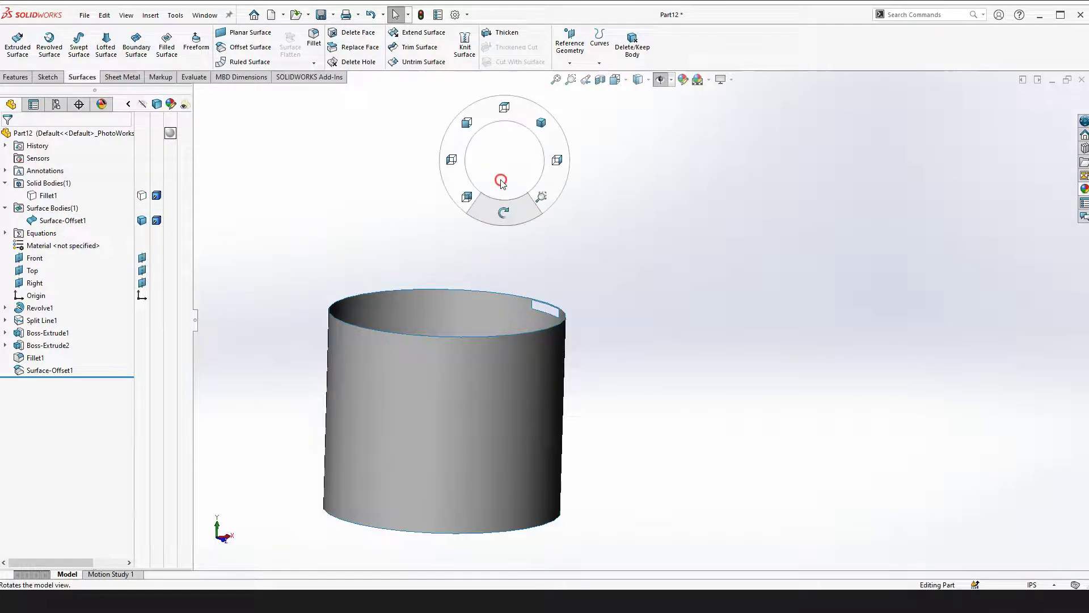
left_click_drag(499, 258, 270, 243)
key("Escape")
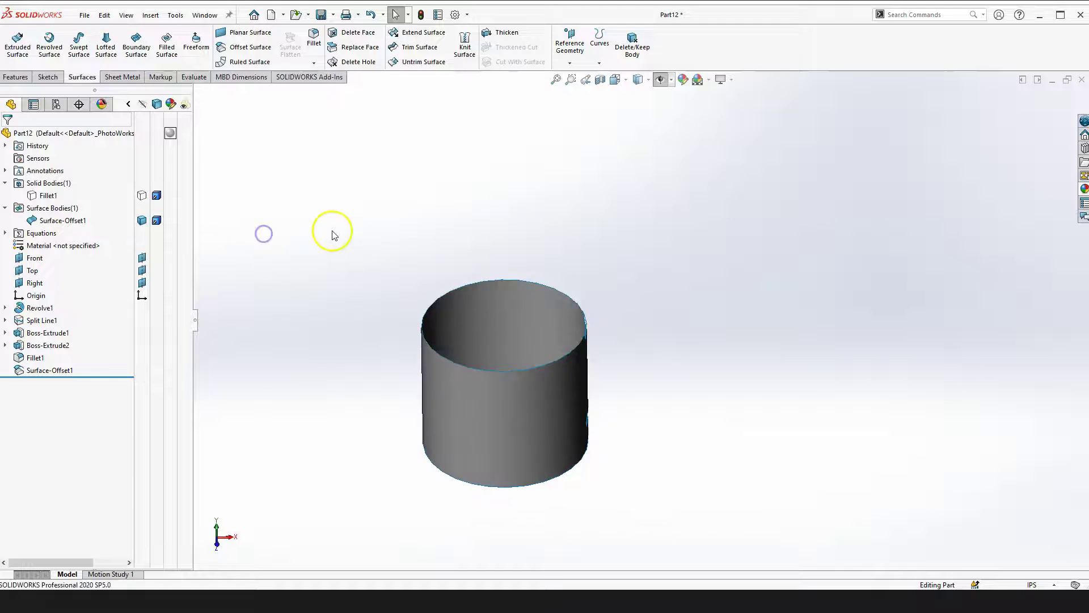
Start a sketch on the Front plane and view it normal to the plane
left_click(35, 259)
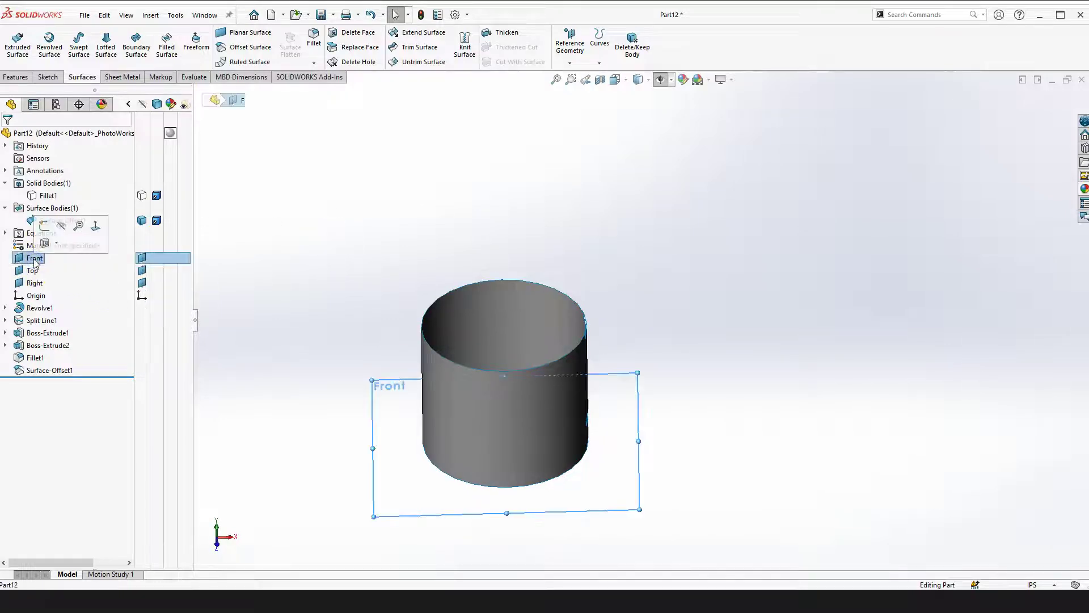
left_click(44, 226)
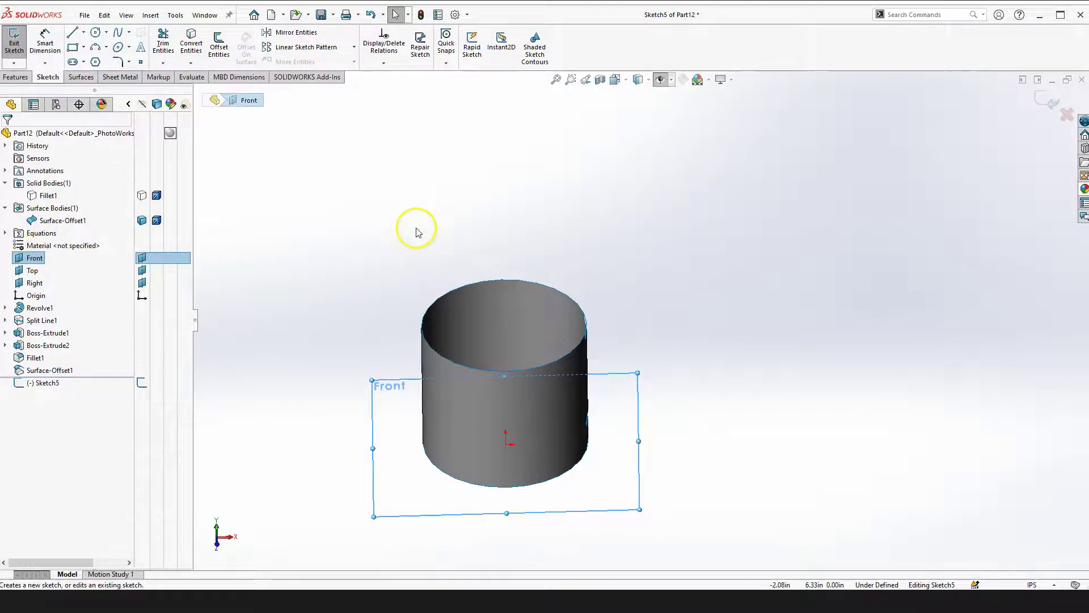
key("space")
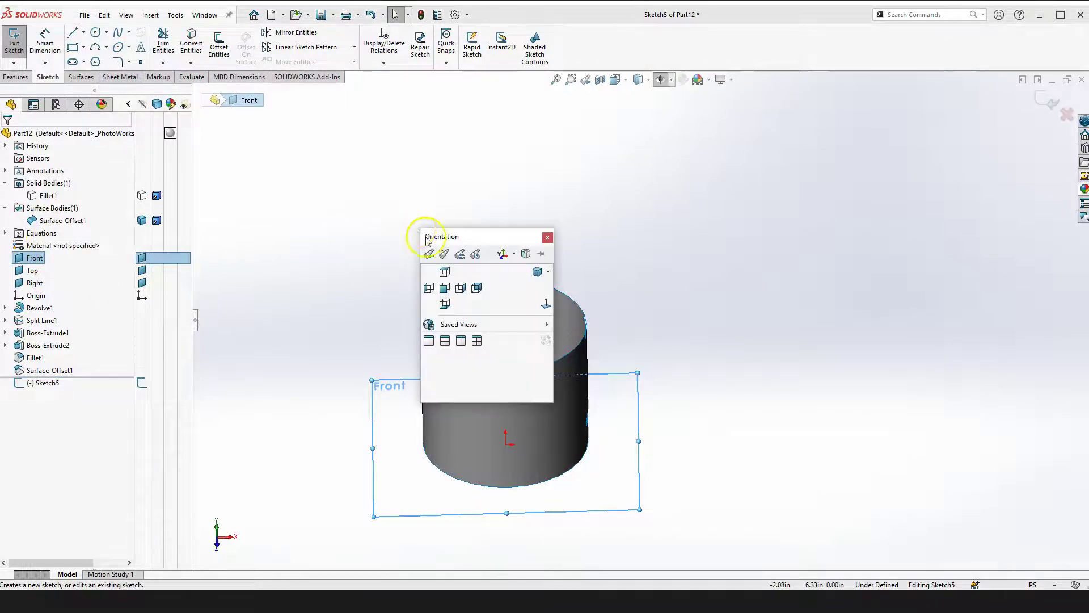
left_click(546, 305)
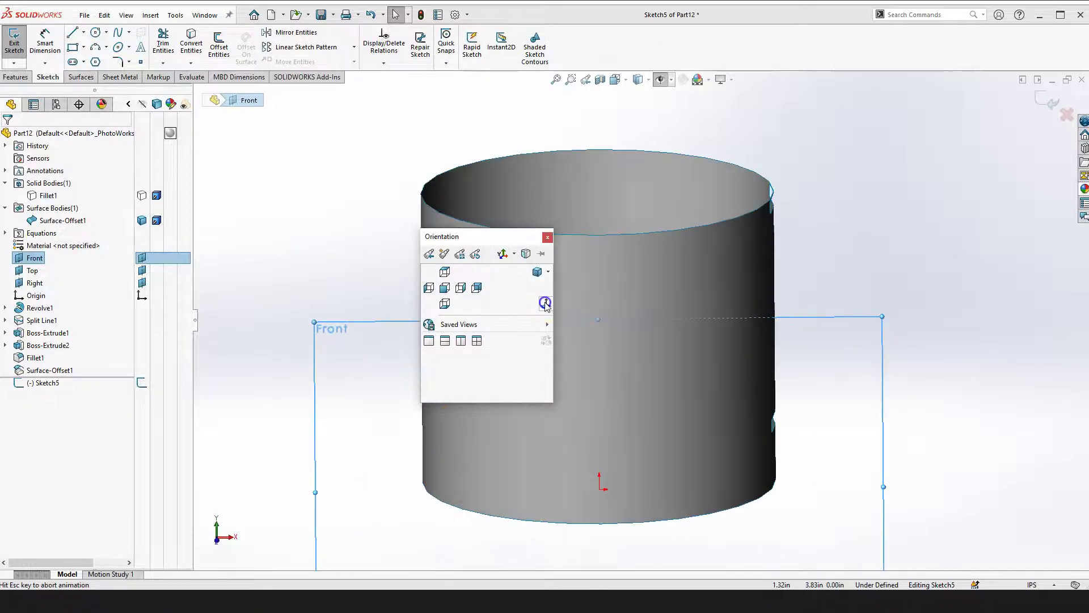
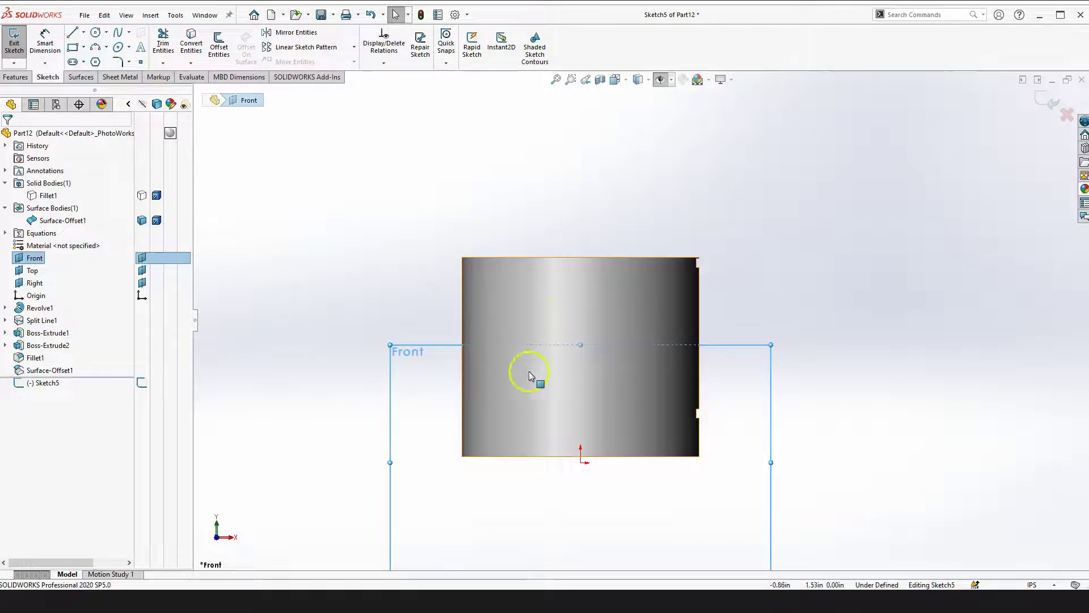
Sketch a horizontal line about 1.29 in long near the lower edge of the wall surface, above the origin
left_click(76, 34)
scroll(653, 431, "down", 2)
left_click(495, 424)
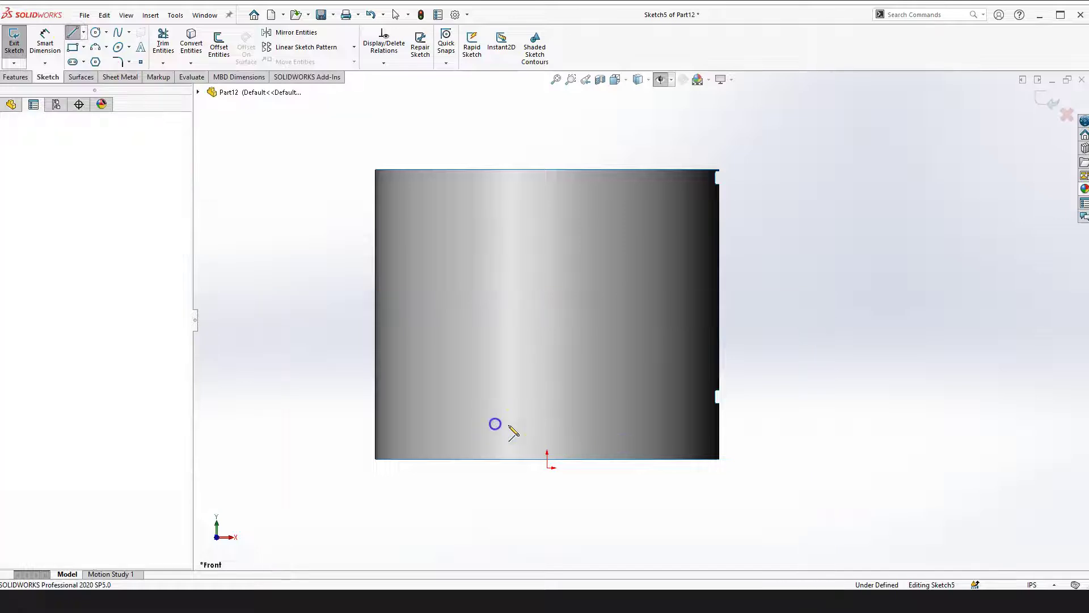
left_click(606, 423)
key("Escape")
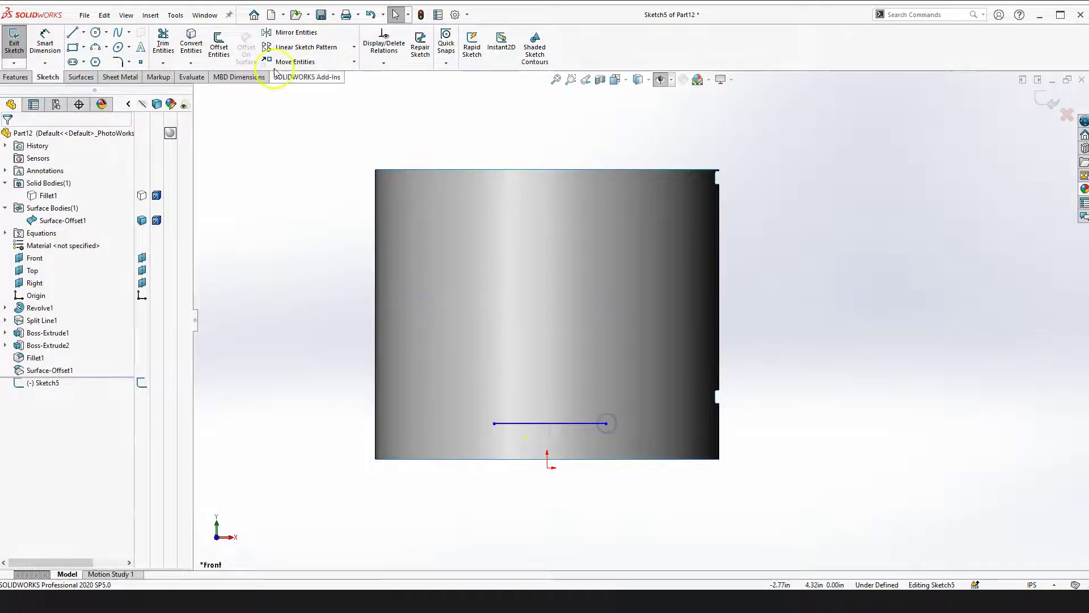
Draw a line from the origin to the midpoint of the horizontal line and constrain it vertical
left_click(76, 34)
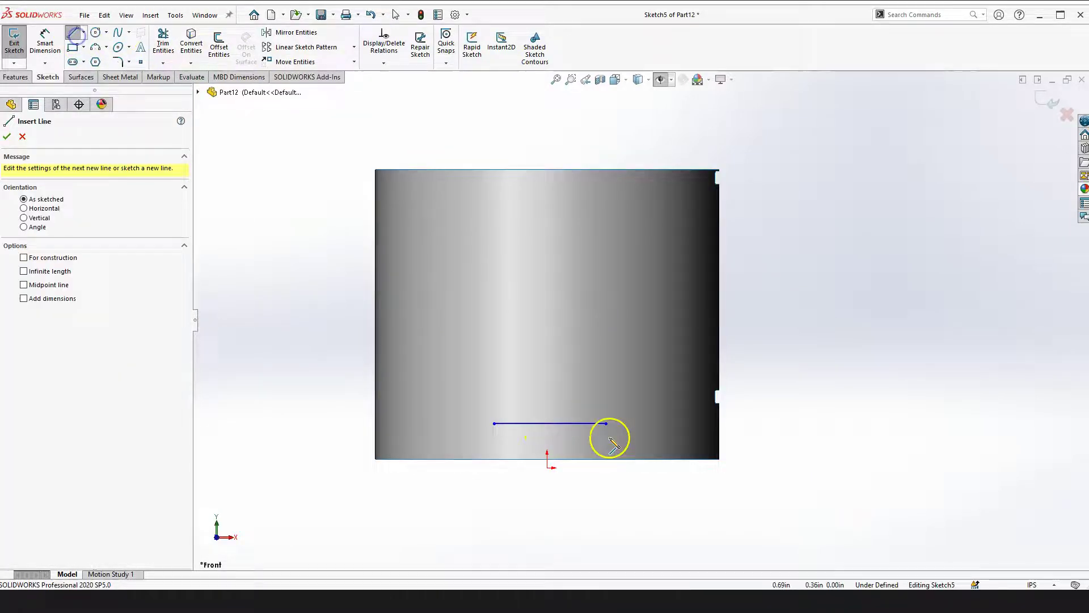
left_click(548, 467)
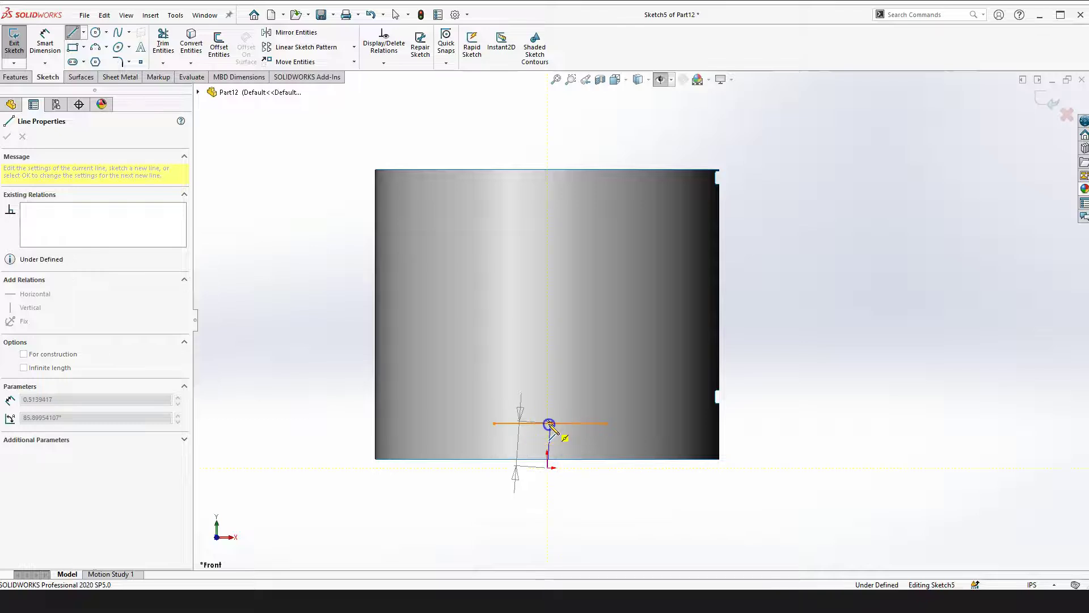
left_click(550, 423)
key("Escape")
scroll(572, 483, "down", 4)
left_click(525, 376)
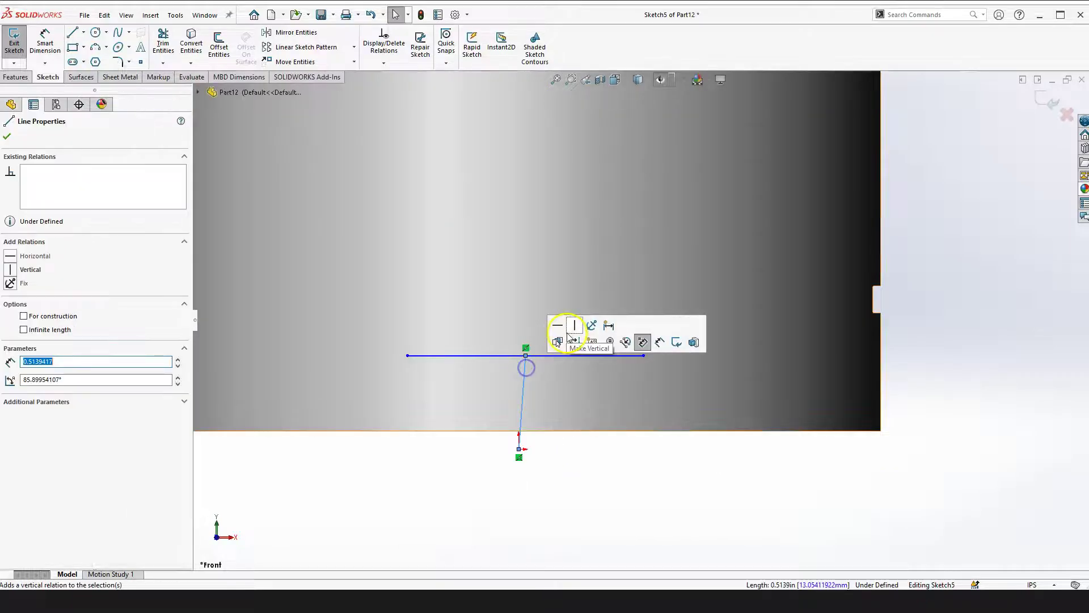
left_click(574, 324)
left_click(594, 434)
scroll(607, 369, "up", 3)
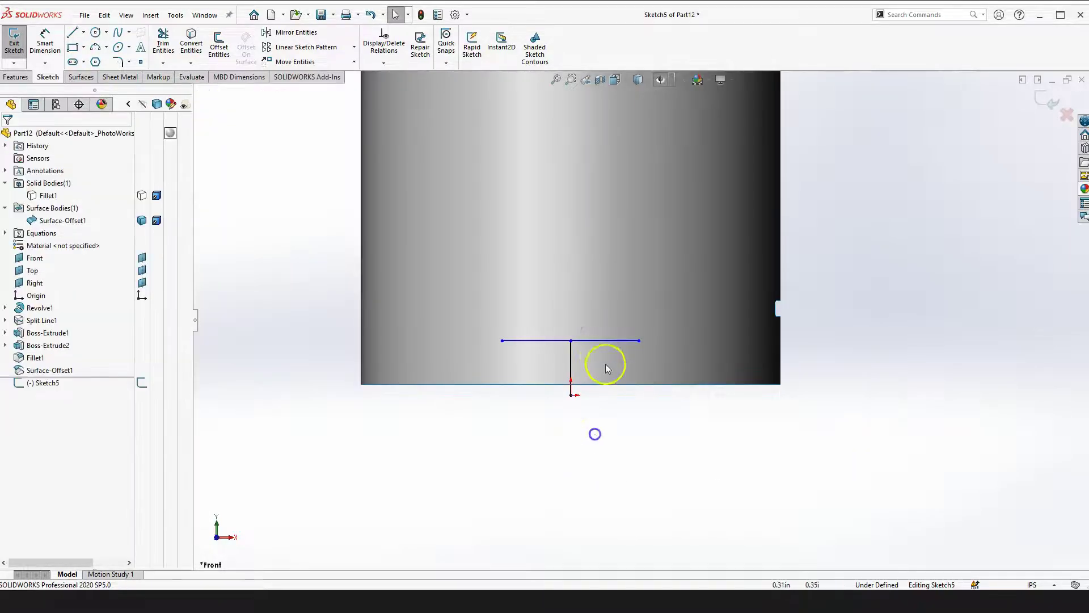
Convert the vertical line and the horizontal line into construction geometry
left_click(571, 360)
left_click(620, 323)
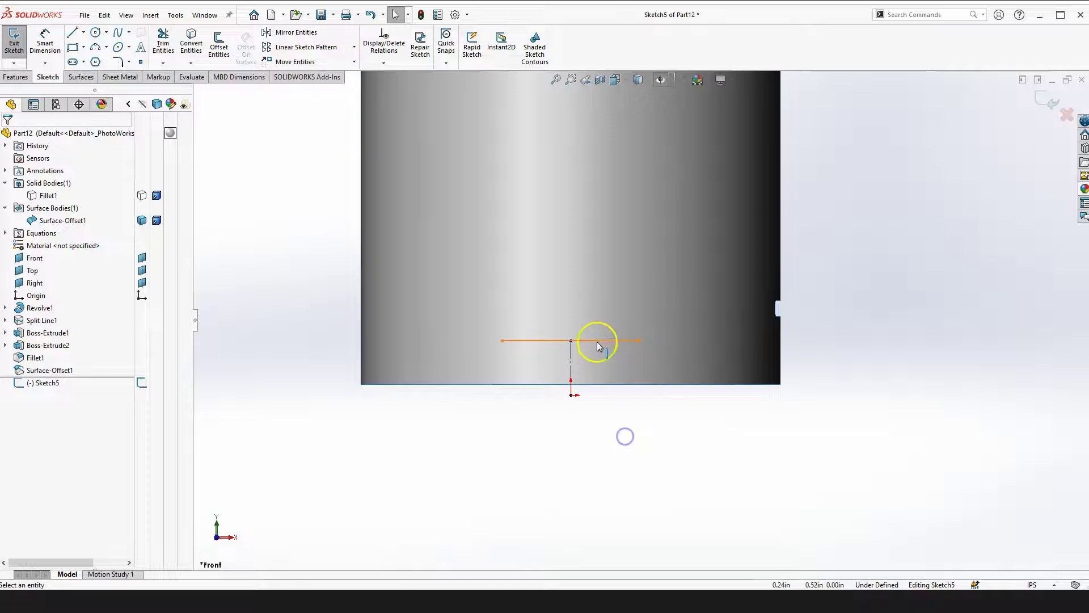
left_click(596, 340)
left_click(616, 449)
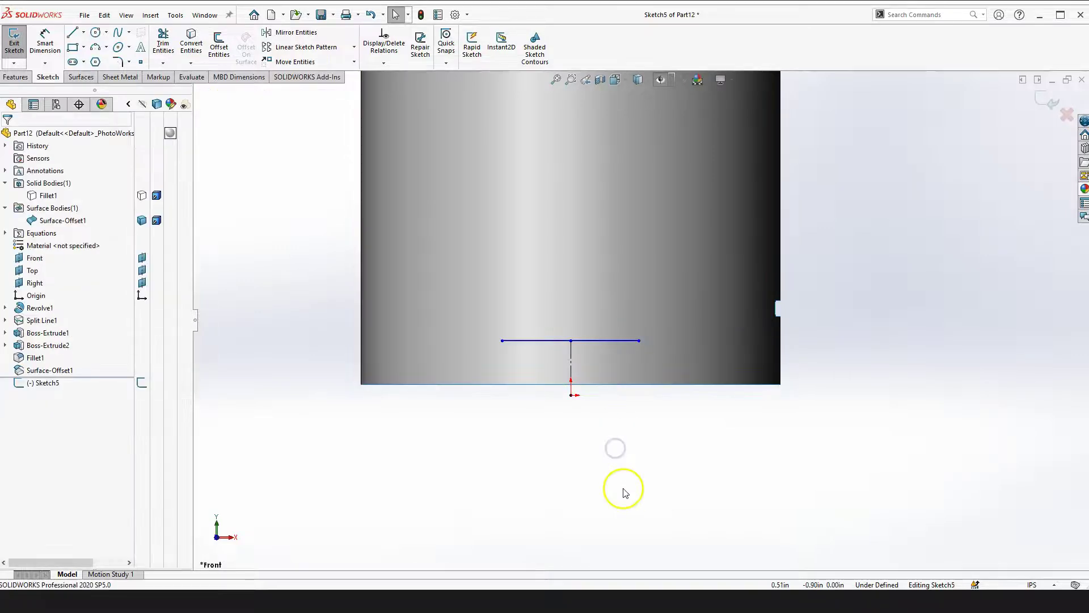
left_click(598, 340)
left_click(651, 306)
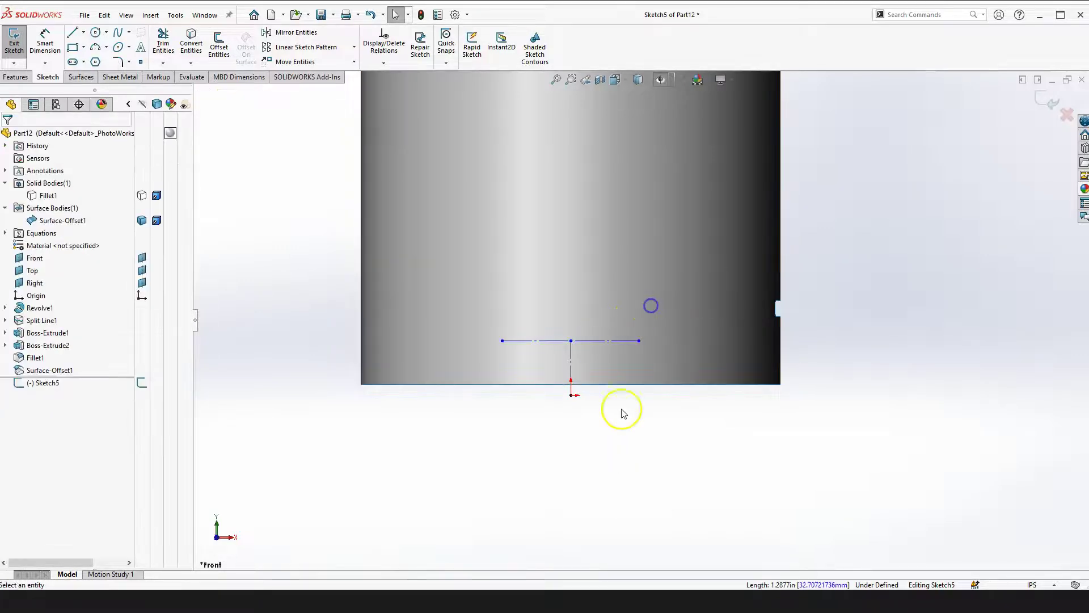
Dimension the horizontal construction line's length to 1.85 in
right_click_drag(612, 503, 609, 453)
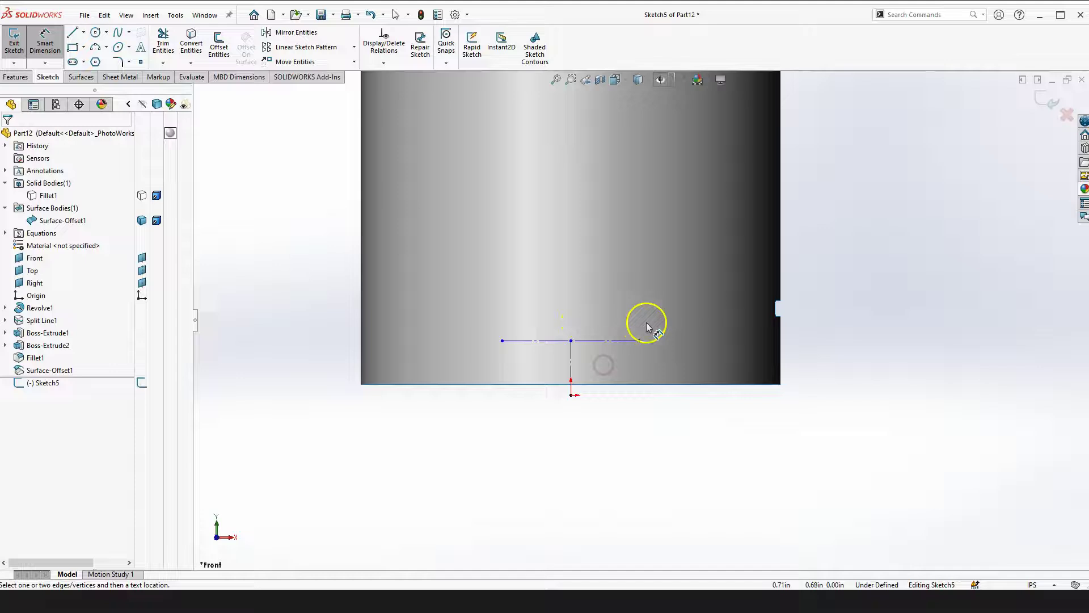
key("Escape")
left_click(48, 45)
left_click(610, 343)
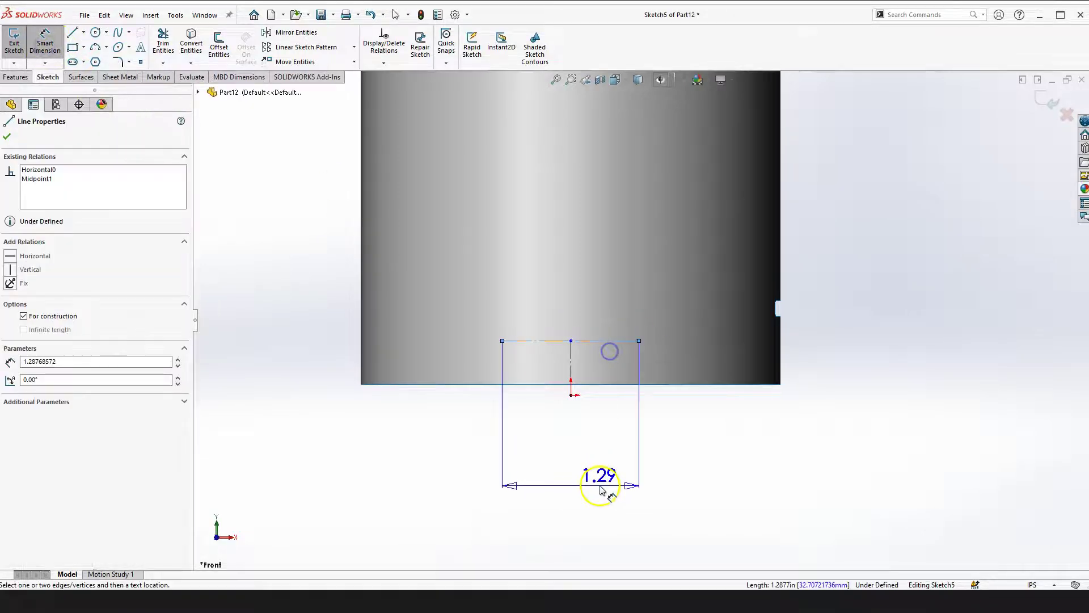
left_click(584, 480)
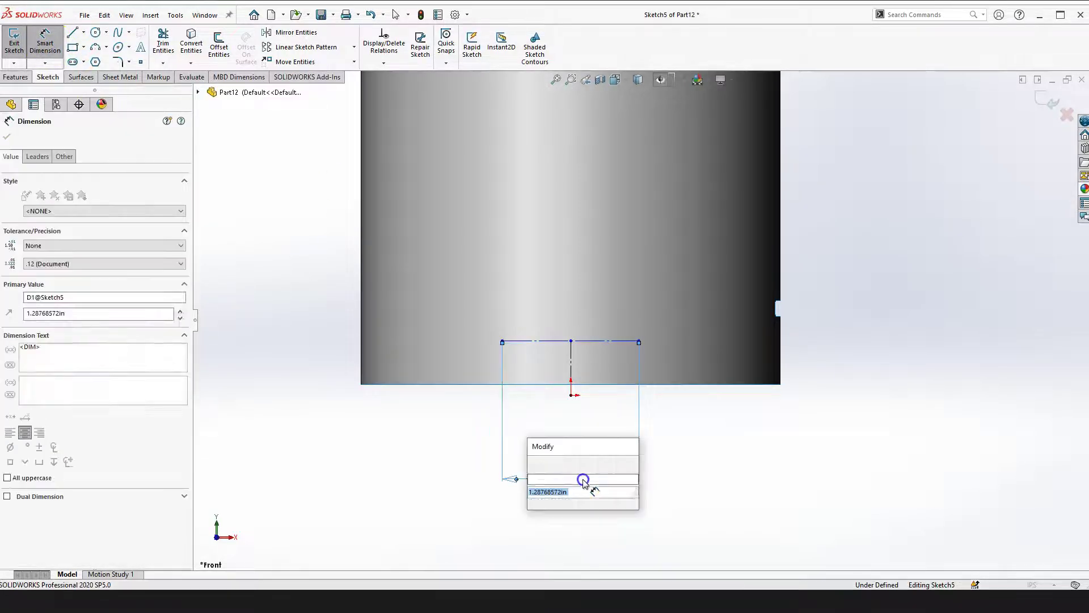
type("1.85")
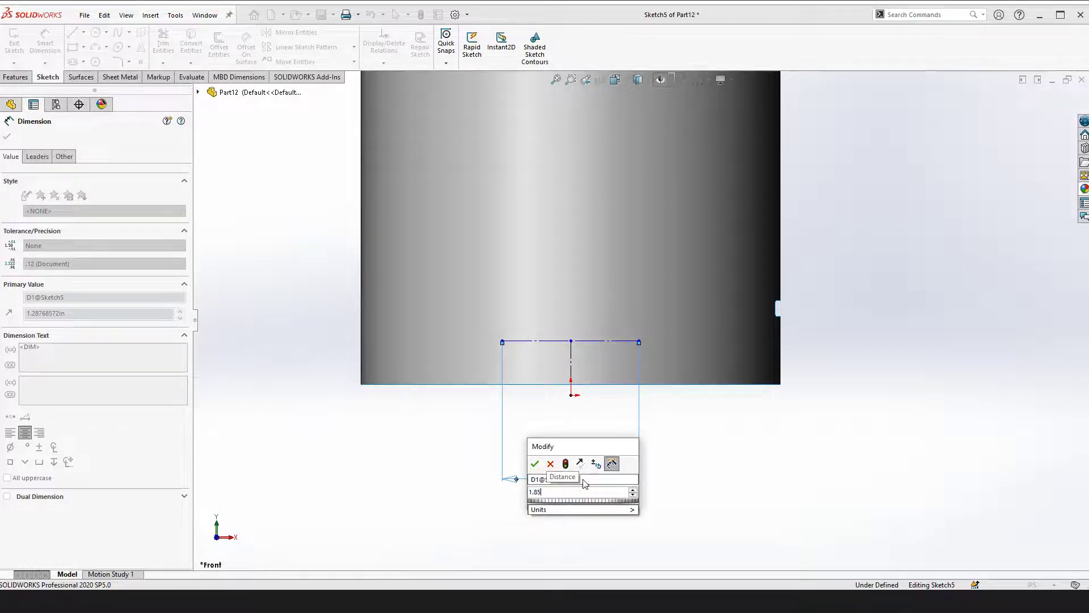
key("Return")
Dimension the vertical construction line from the origin to 0.50 in
left_click(570, 368)
left_click(299, 365)
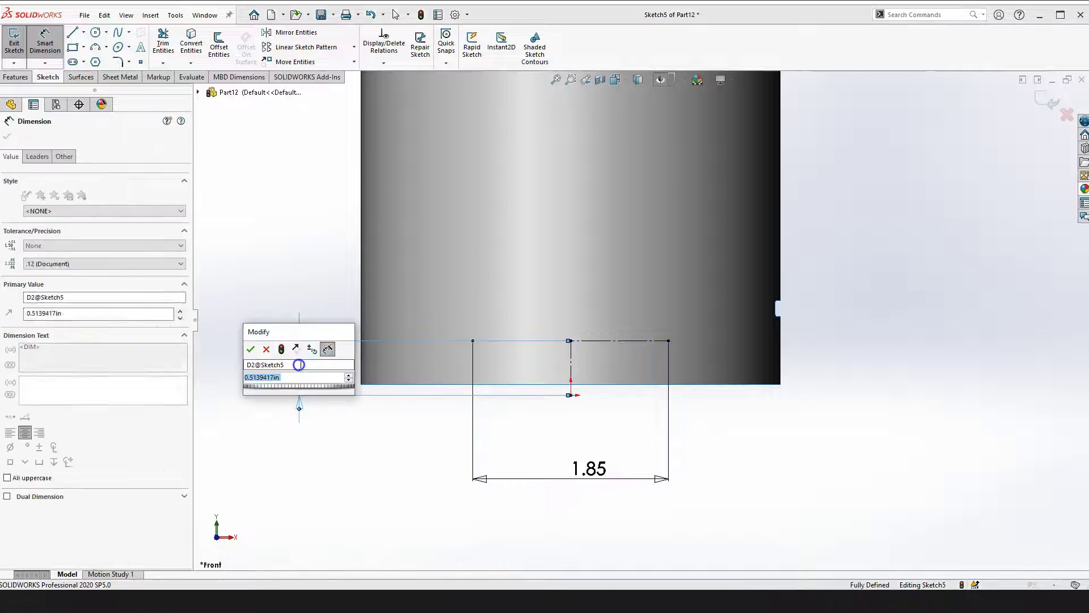
type("0.5")
key("Return")
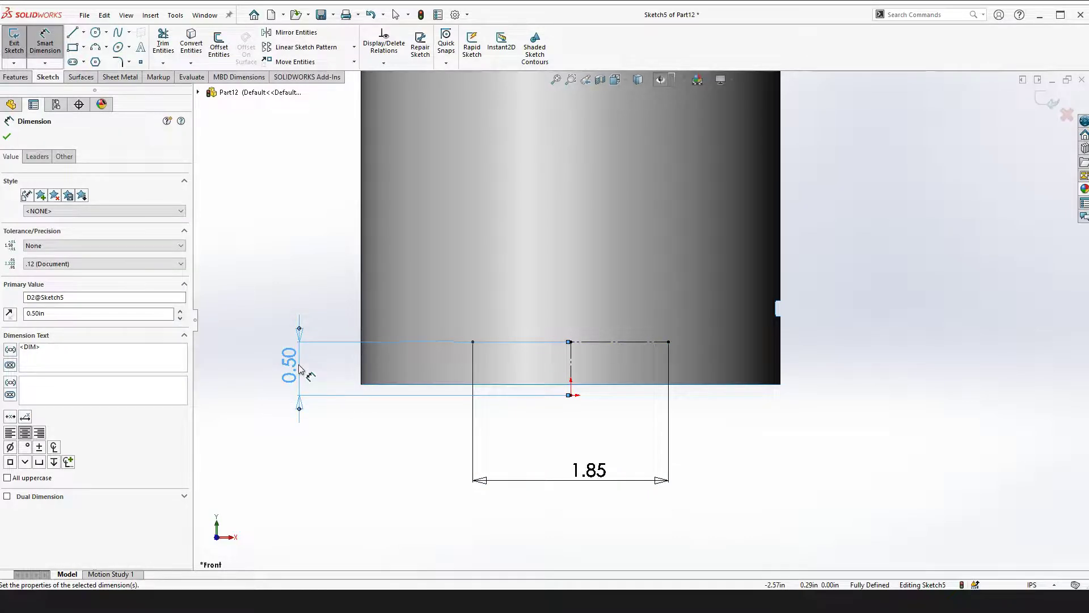
Sketch a horizontal line about 1.79 in long above the 1.85 in line and join their left ends with a vertical line
left_click(73, 32)
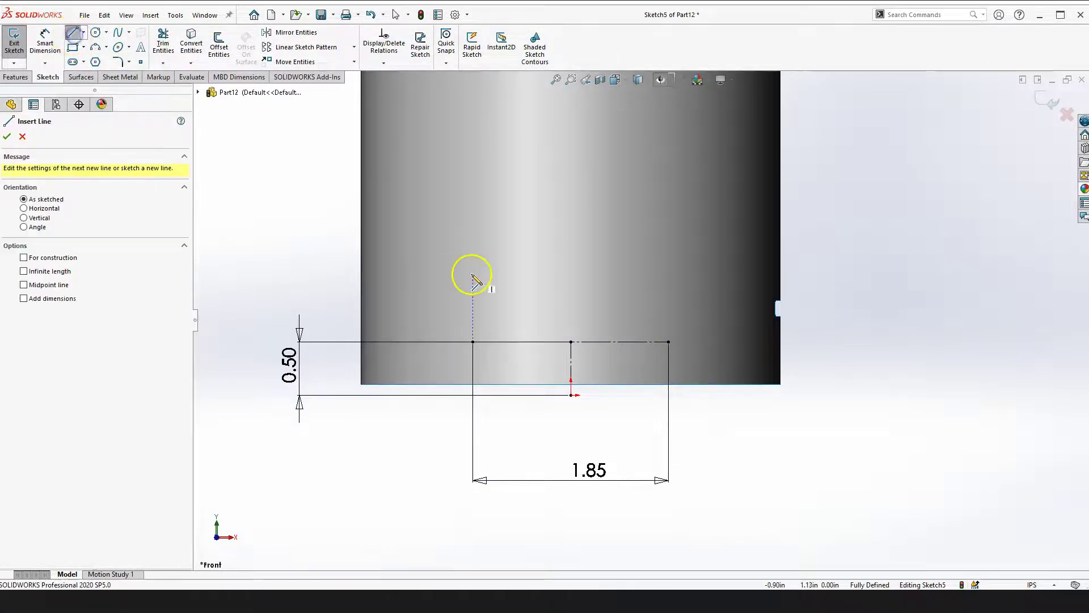
left_click(473, 287)
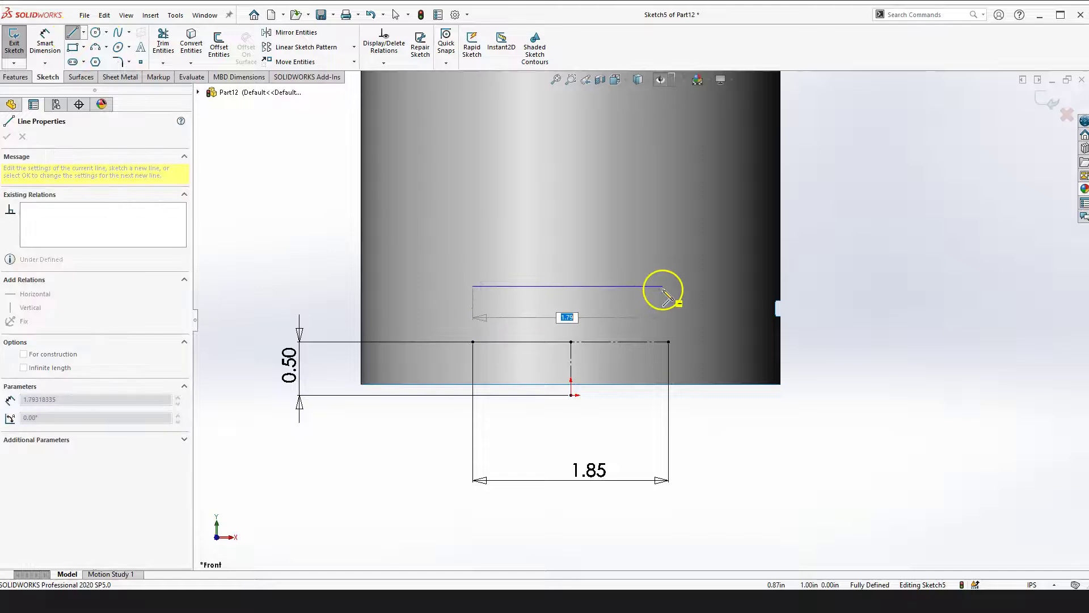
left_click(662, 286)
key("Escape")
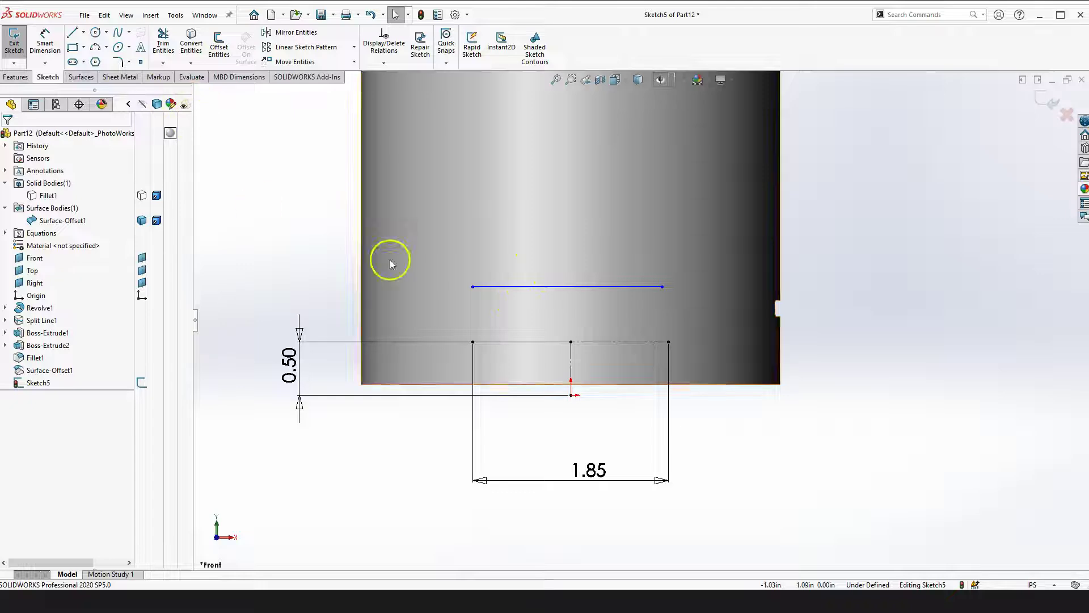
left_click(69, 34)
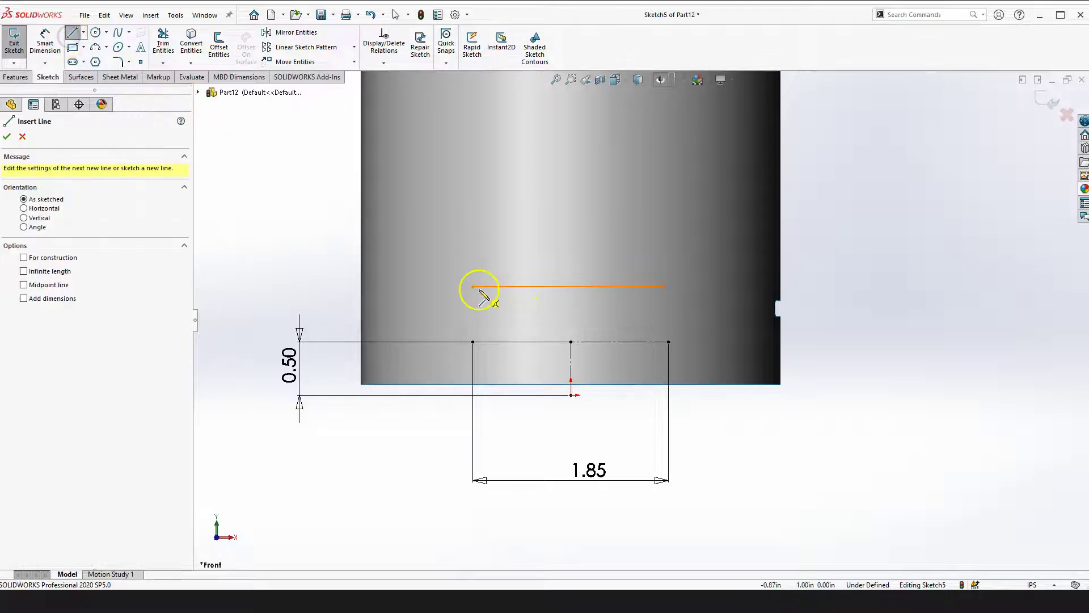
left_click(473, 287)
key("Escape")
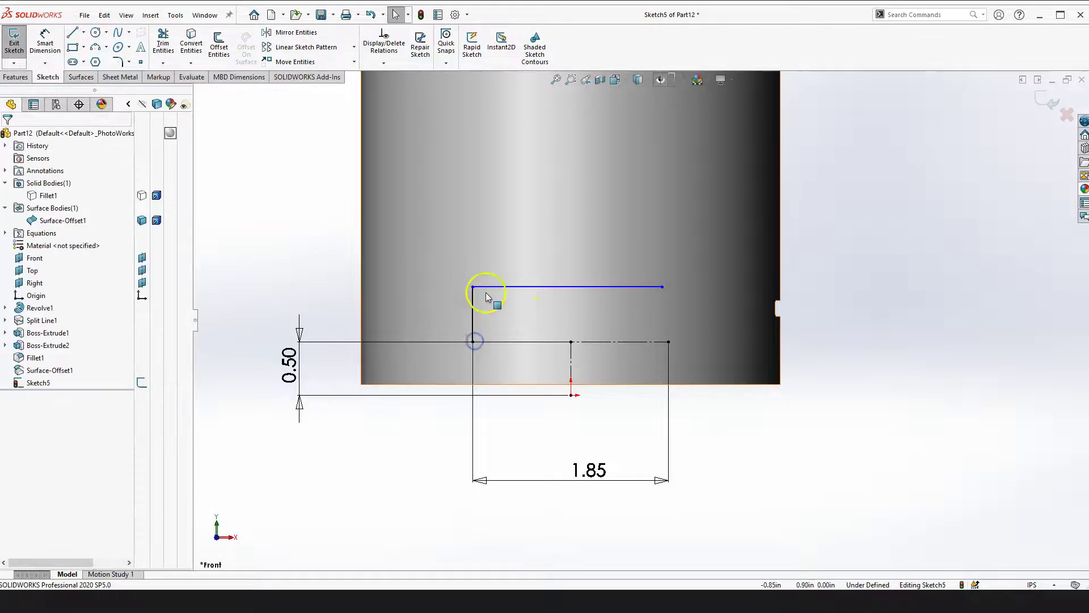
Convert the upper horizontal line and the left vertical line into construction geometry
left_click(473, 306)
left_click(493, 286, "ctrl")
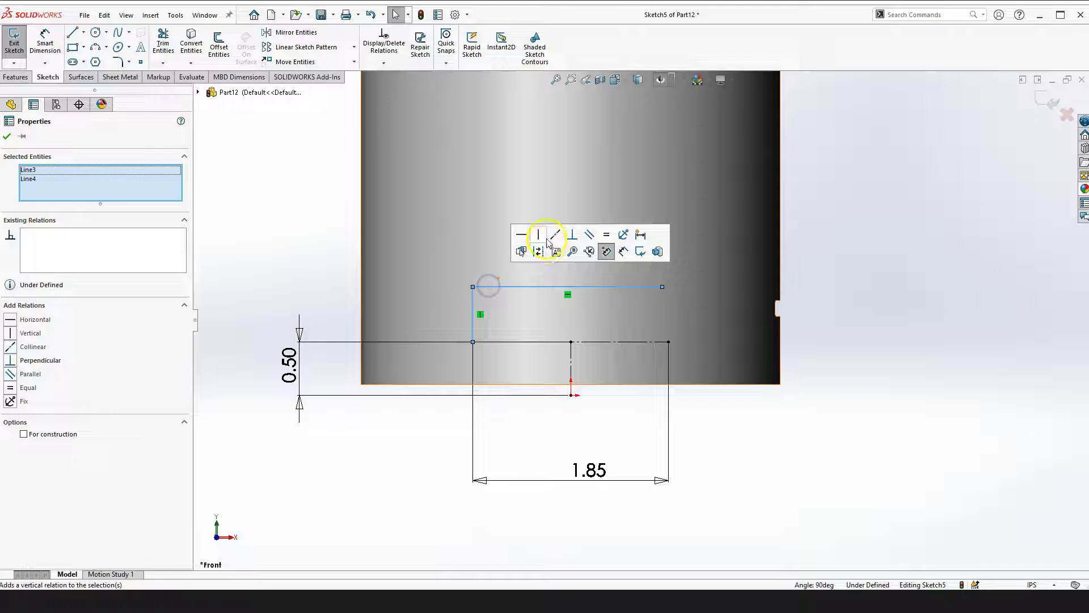
left_click(543, 254)
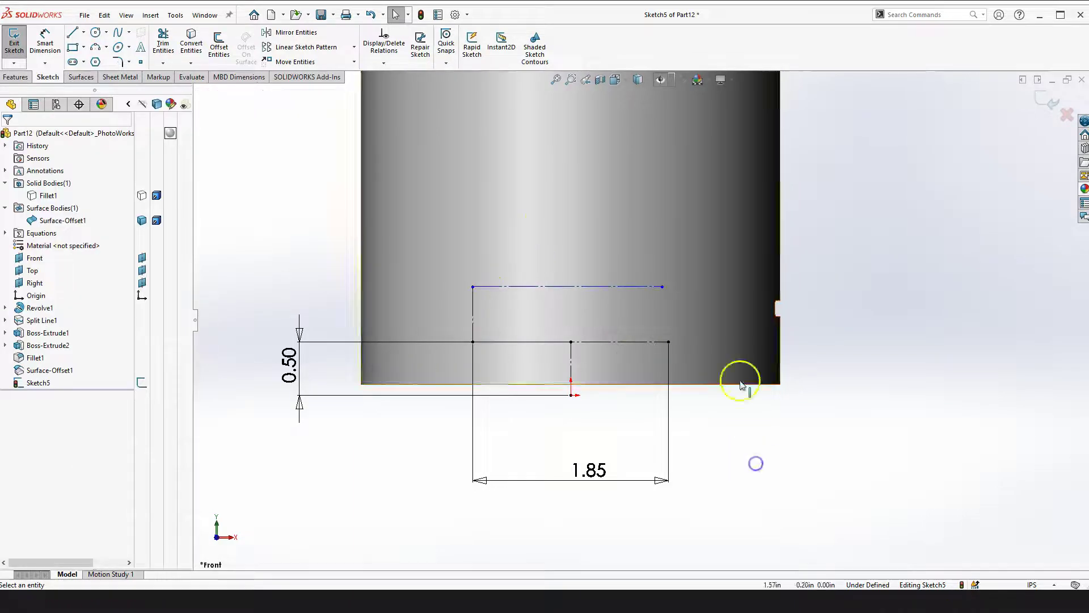
Join the right ends of the two horizontal lines with a line about 0.53 in long
left_click(72, 33)
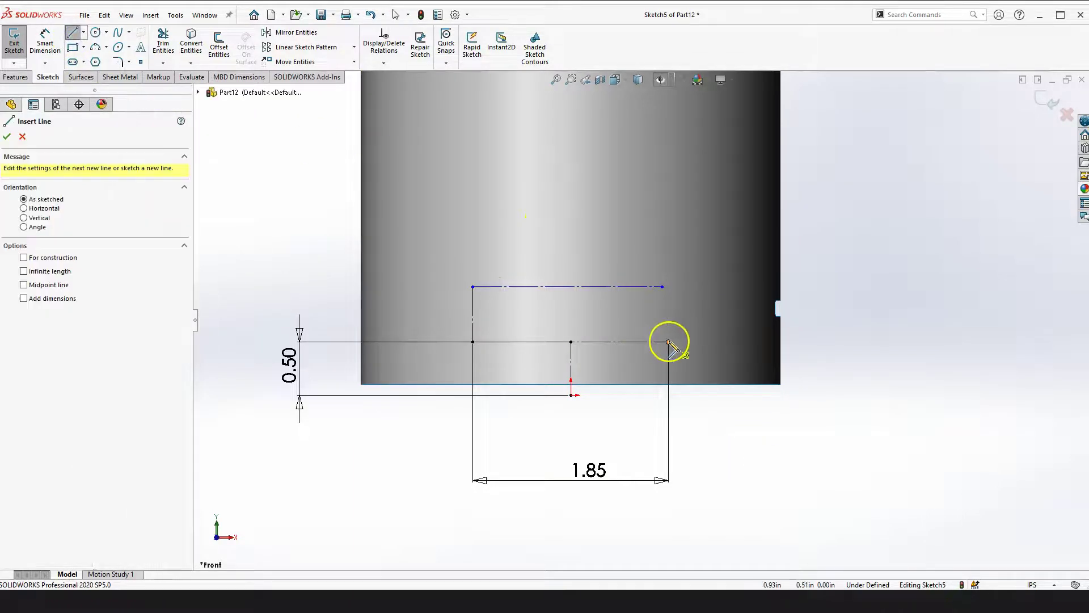
left_click(668, 341)
left_click(664, 288)
key("Escape")
key("Escape")
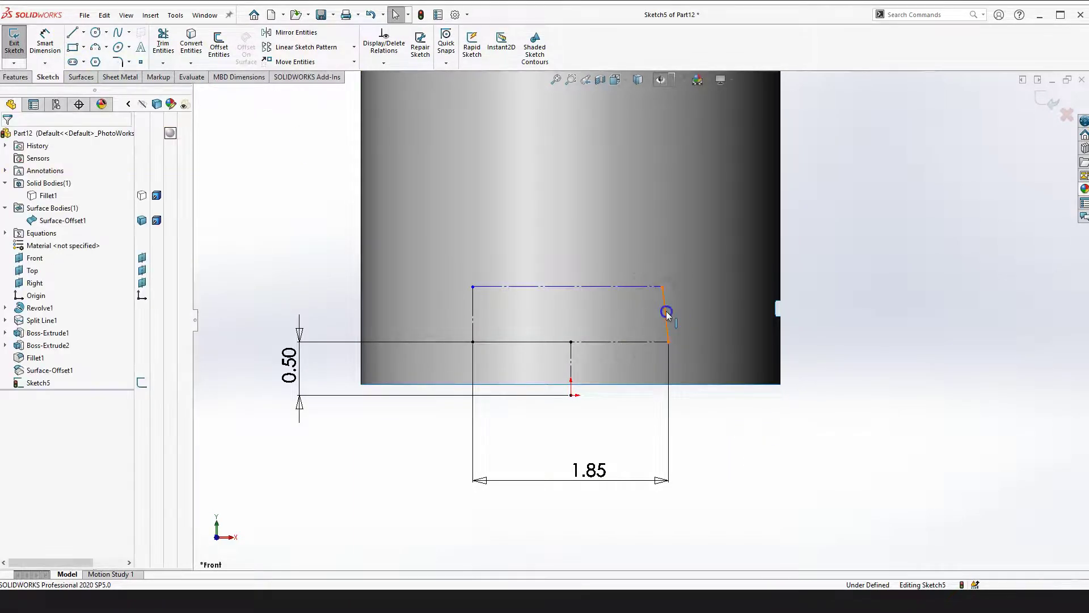
Make the right connecting line a construction line and constrain it vertical
left_click(666, 309)
left_click(717, 278)
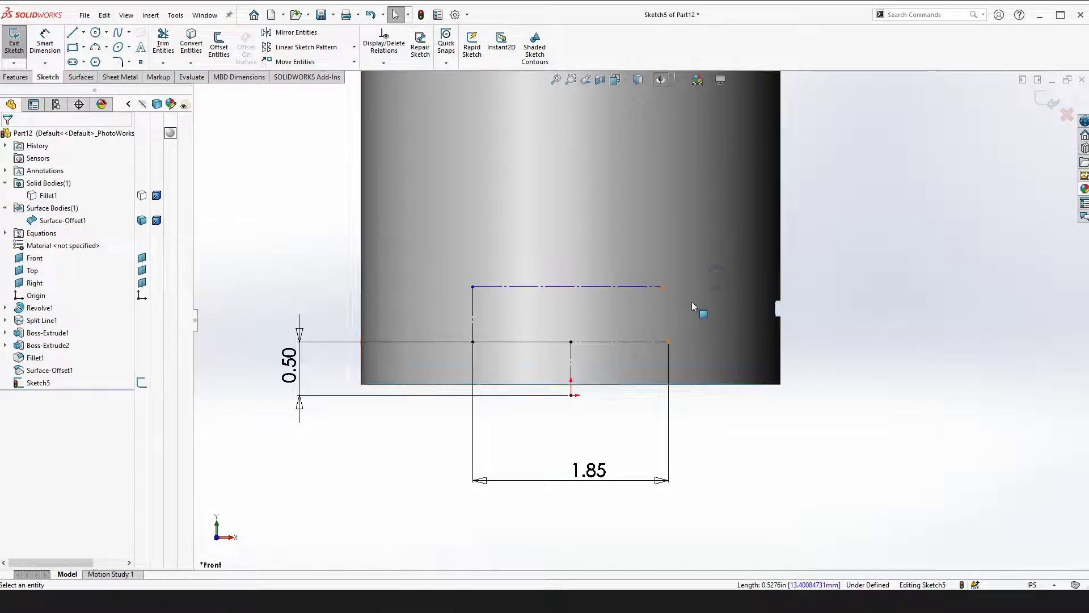
left_click(663, 312)
left_click(716, 262)
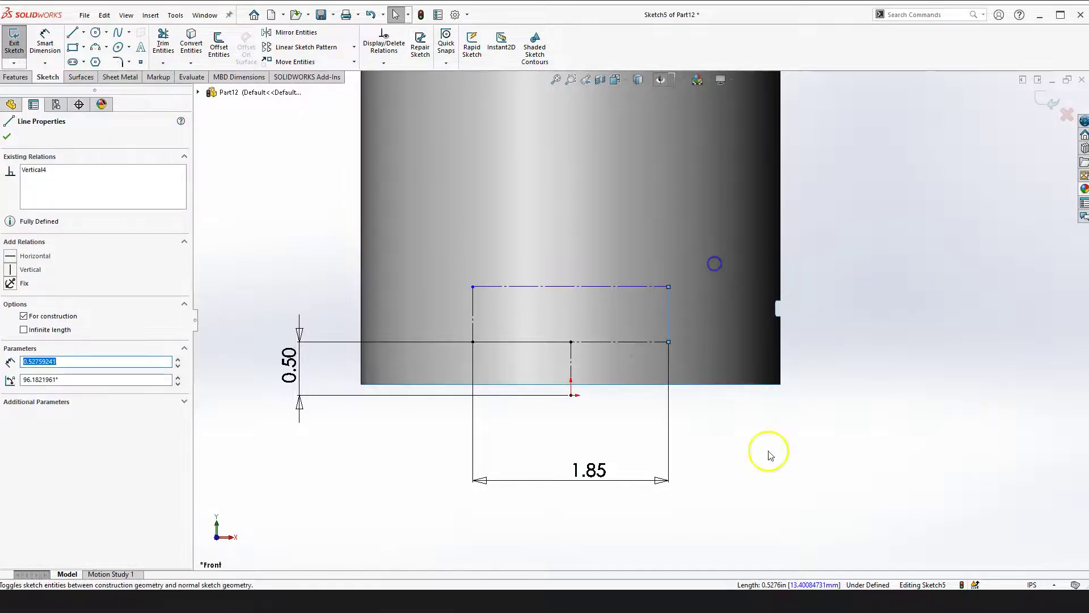
left_click(768, 452)
Dimension the construction rectangle's right side to 0.50 in
right_click_drag(811, 521, 826, 394)
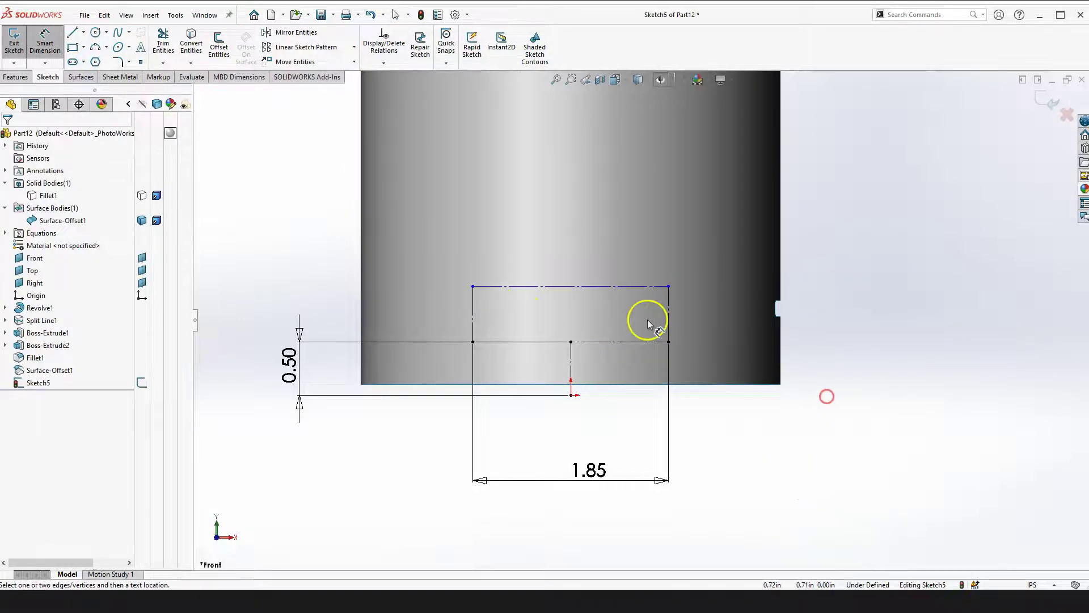
left_click(667, 315)
left_click(848, 235)
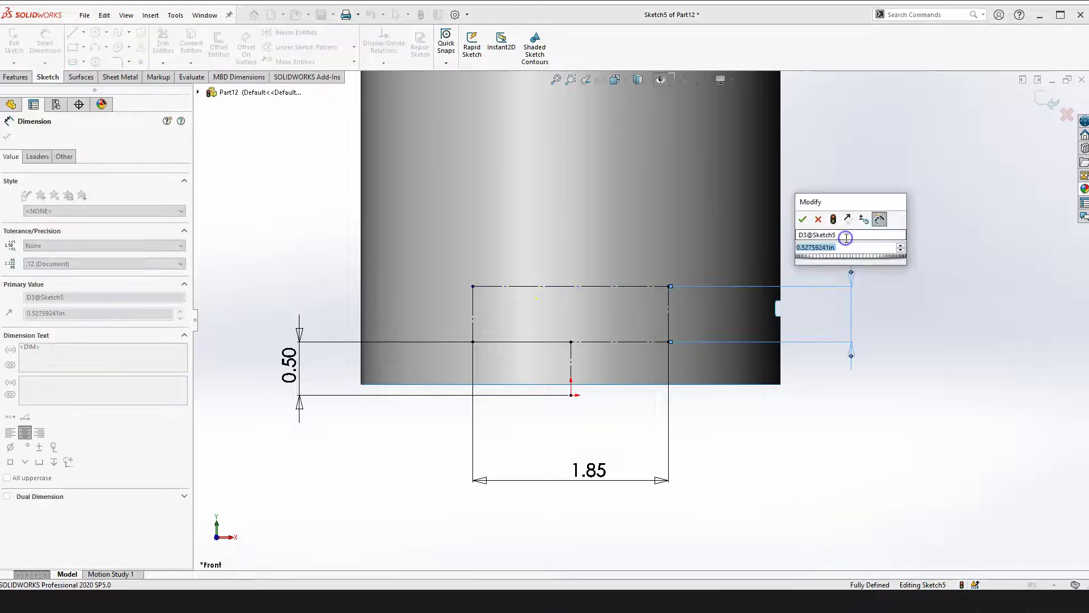
type(".5")
key("Return")
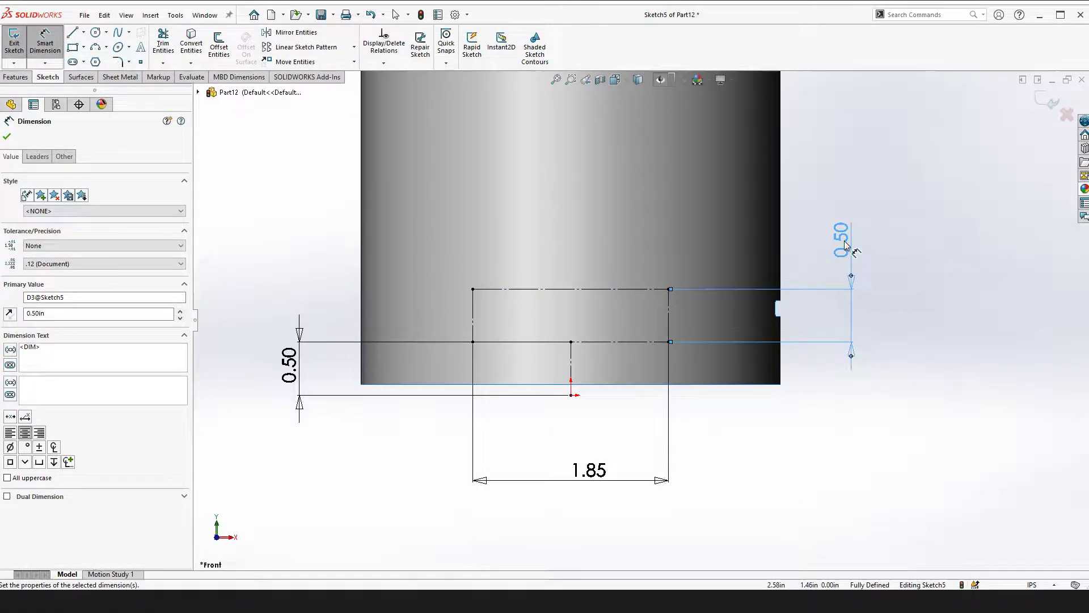
left_click(887, 287)
scroll(624, 264, "up", 3)
scroll(616, 260, "down", 3)
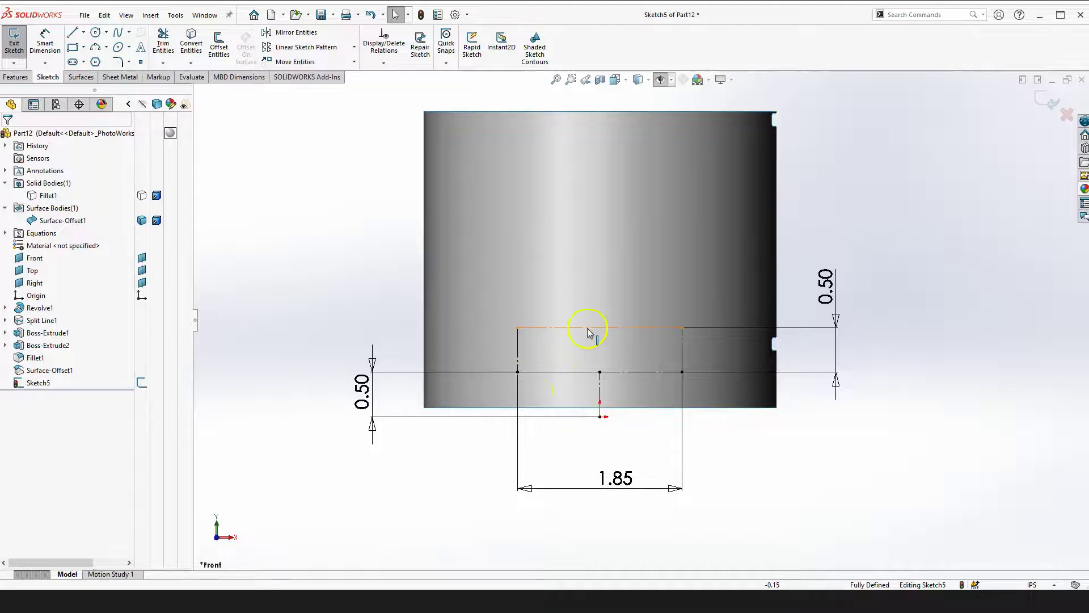
left_click(809, 485)
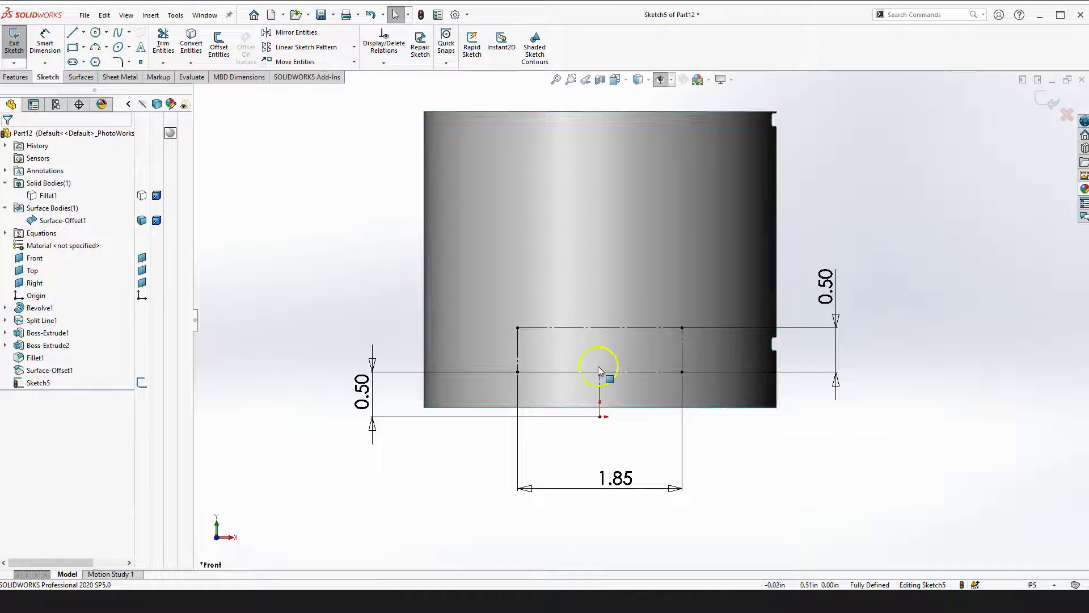
Add sketch text reading YETI along the lower horizontal line of the construction rectangle
scroll(642, 340, "down", 2)
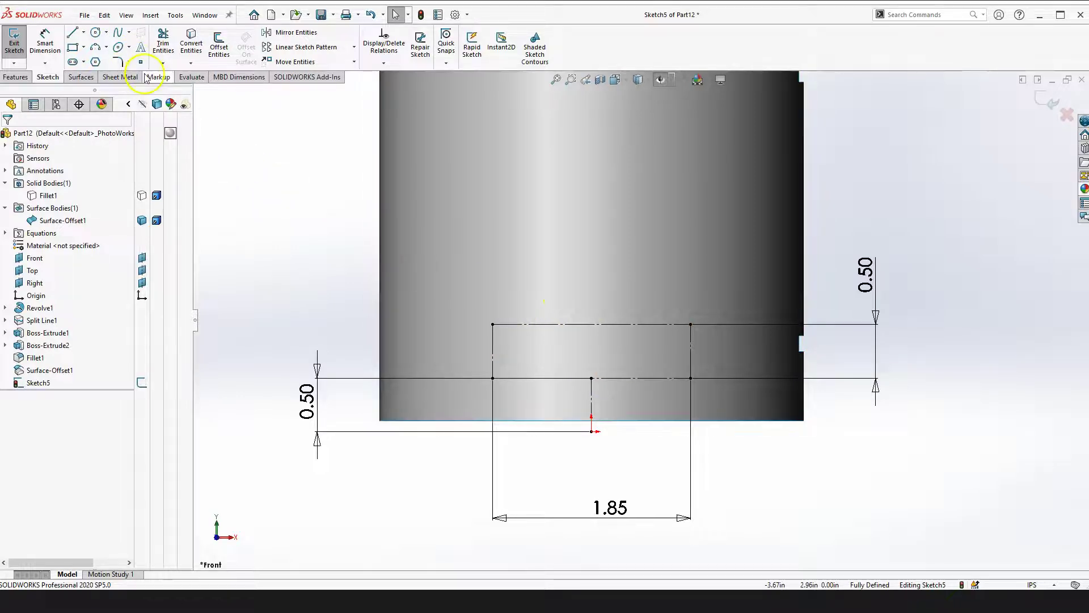
left_click(141, 51)
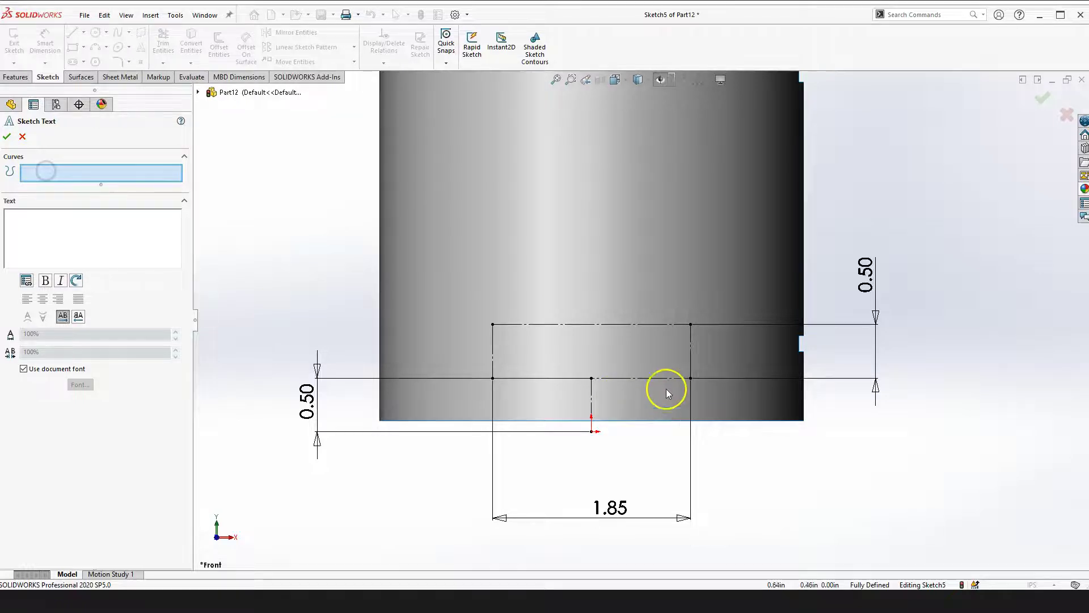
left_click(645, 379)
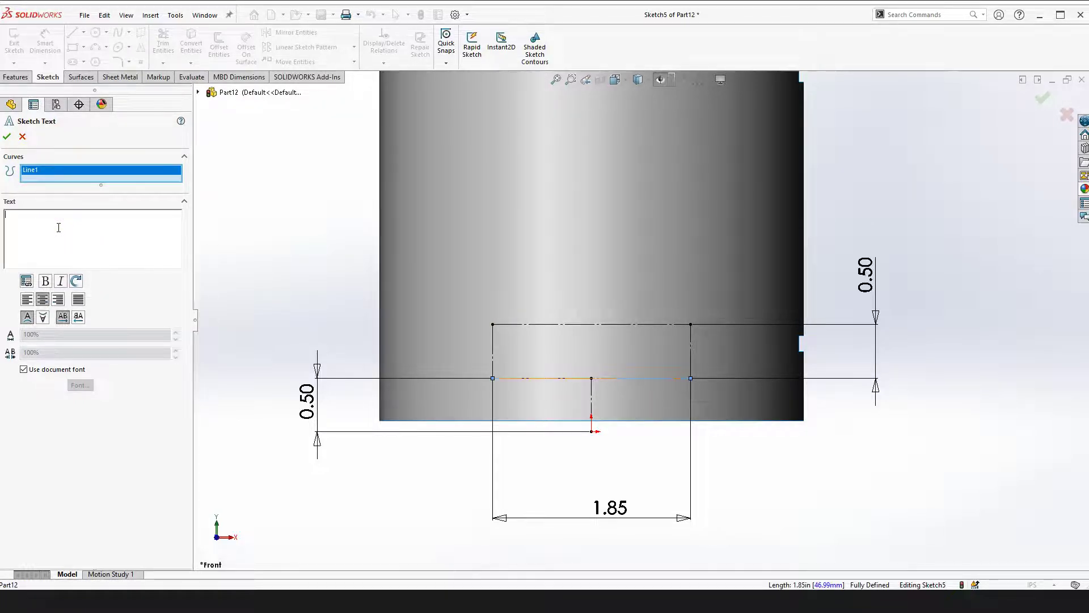
left_click(58, 227)
type("yet")
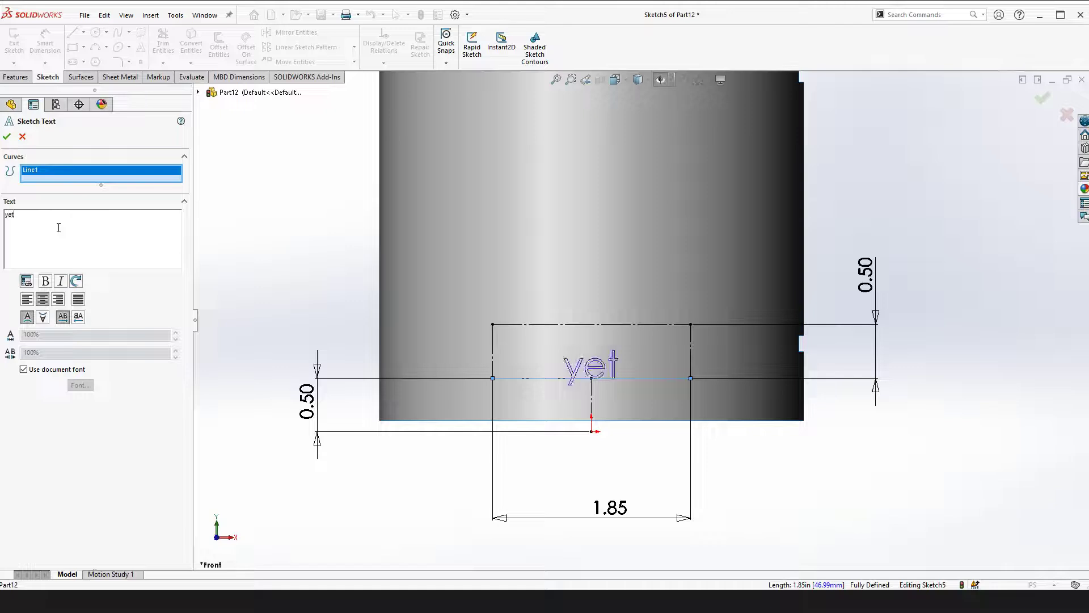
key("BackSpace")
key("BackSpace")
key("BackSpace")
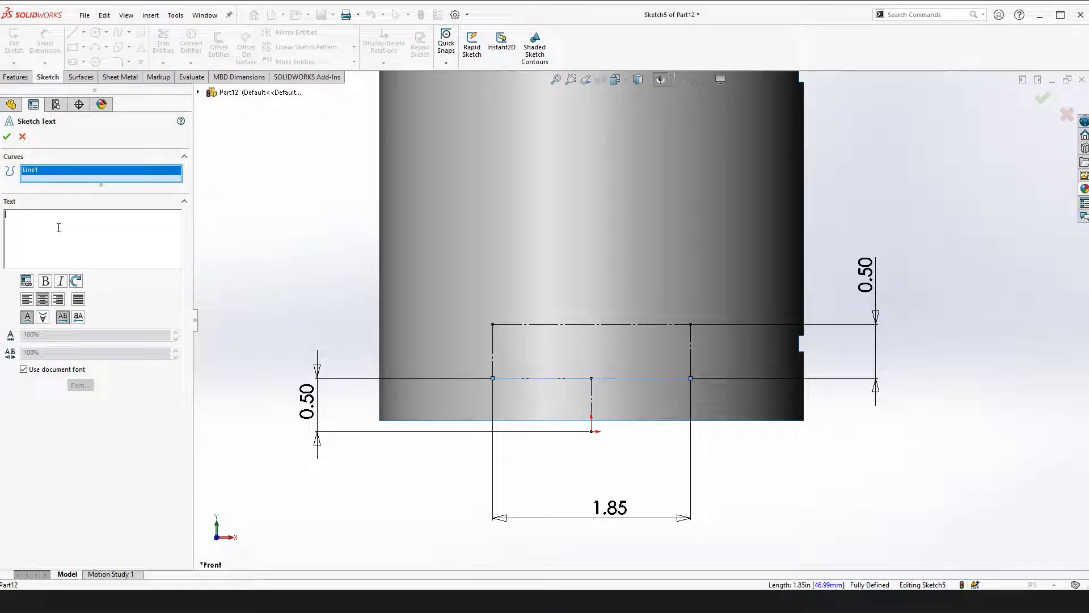
type("YETI")
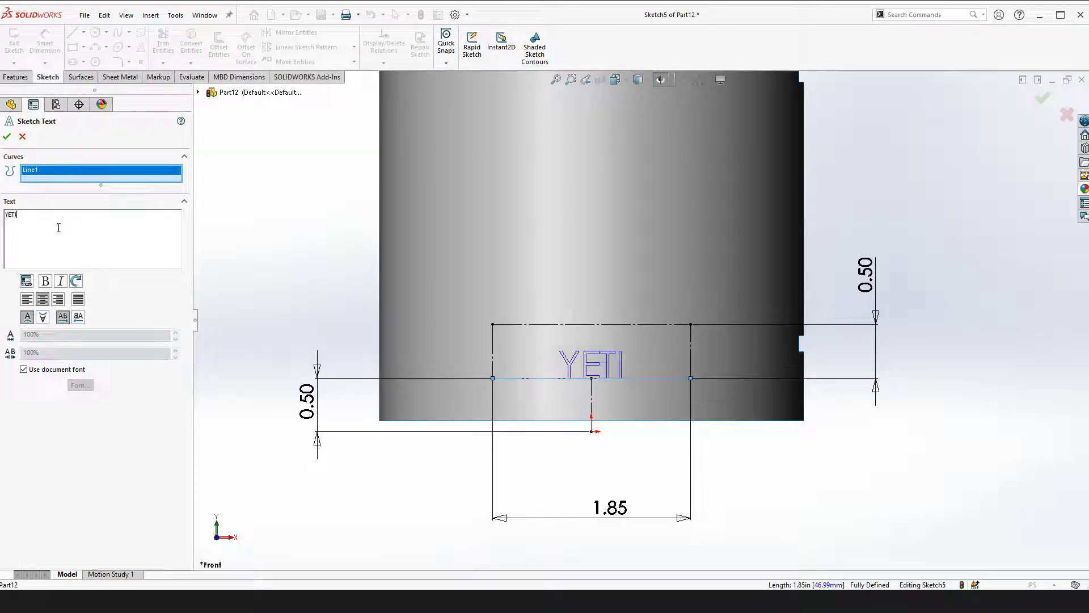
Disable the document font for the YETI text and apply Century Schoolbook Regular at 36 points
left_click(24, 371)
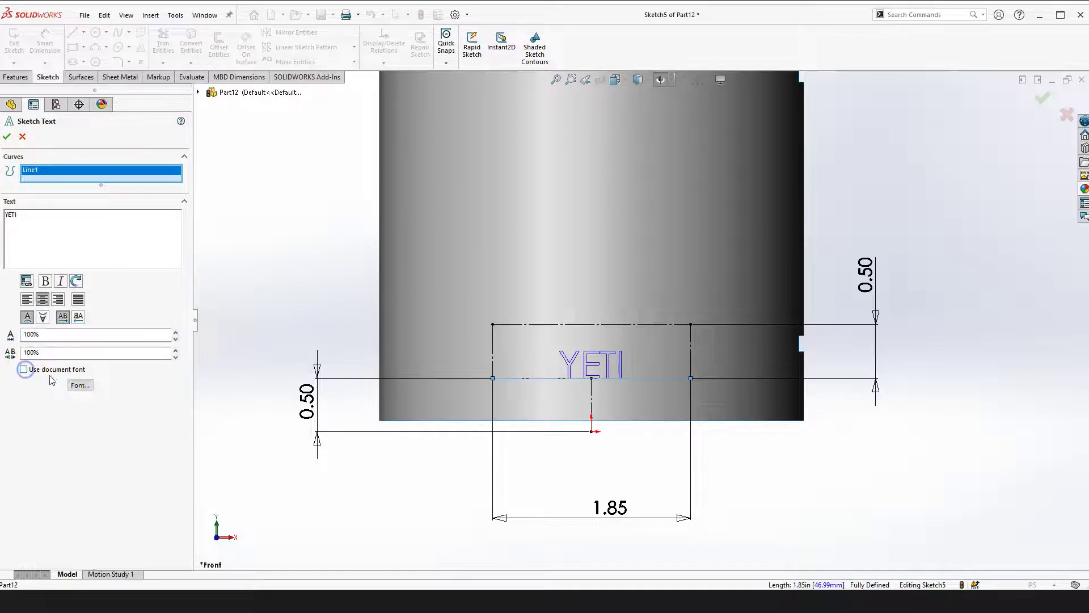
left_click(80, 386)
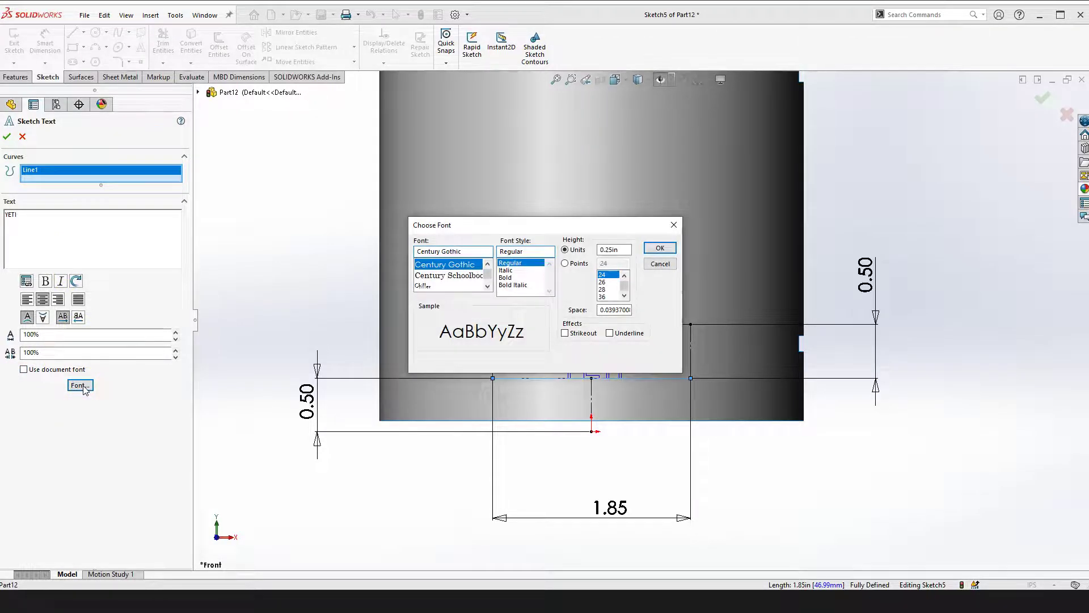
left_click(567, 265)
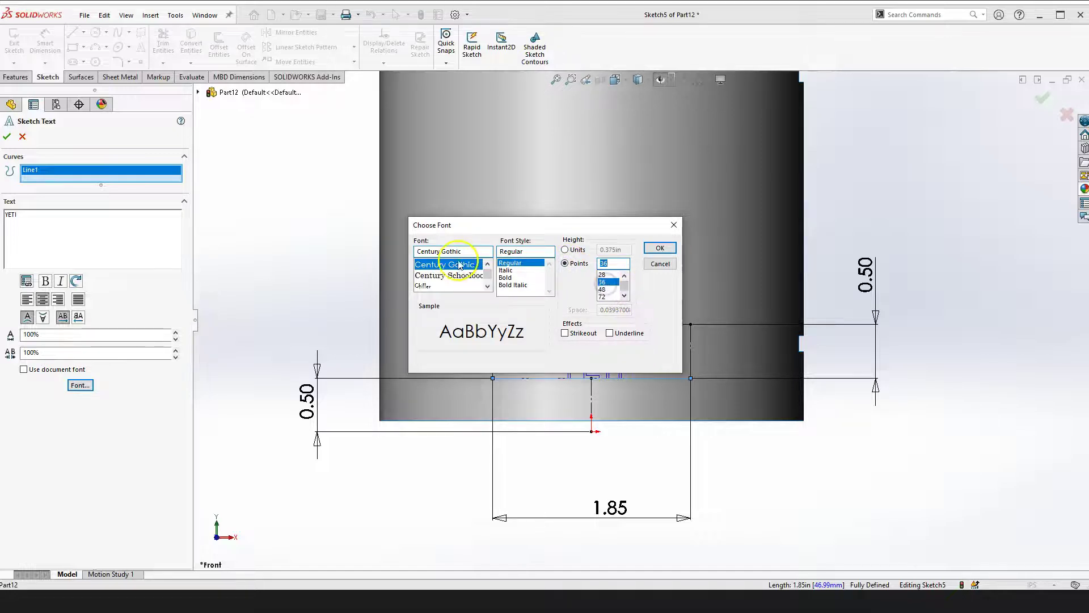
left_click(445, 275)
left_click(658, 249)
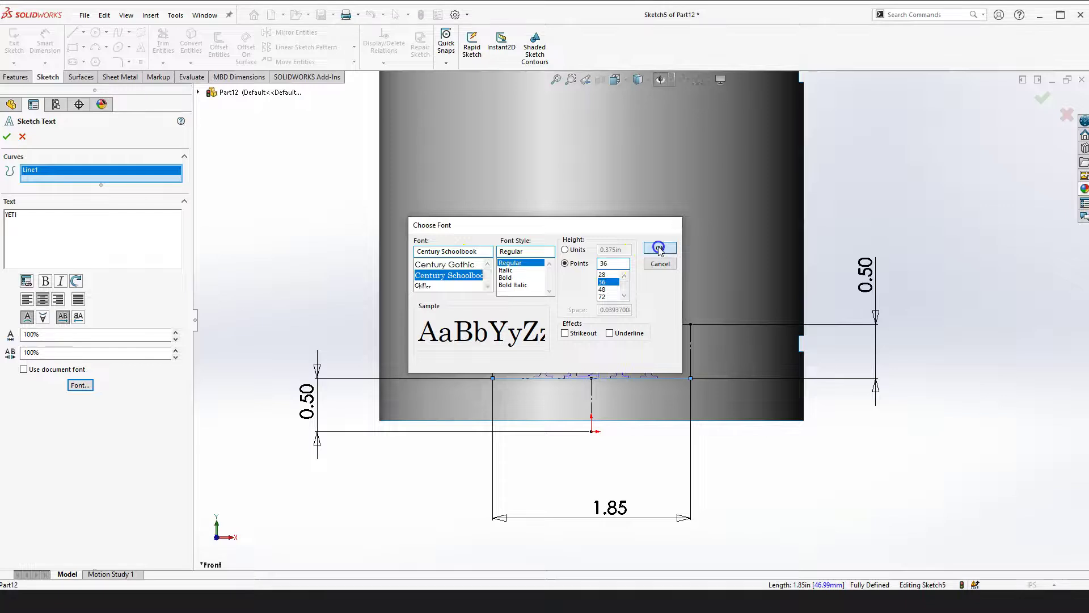
left_click(769, 464)
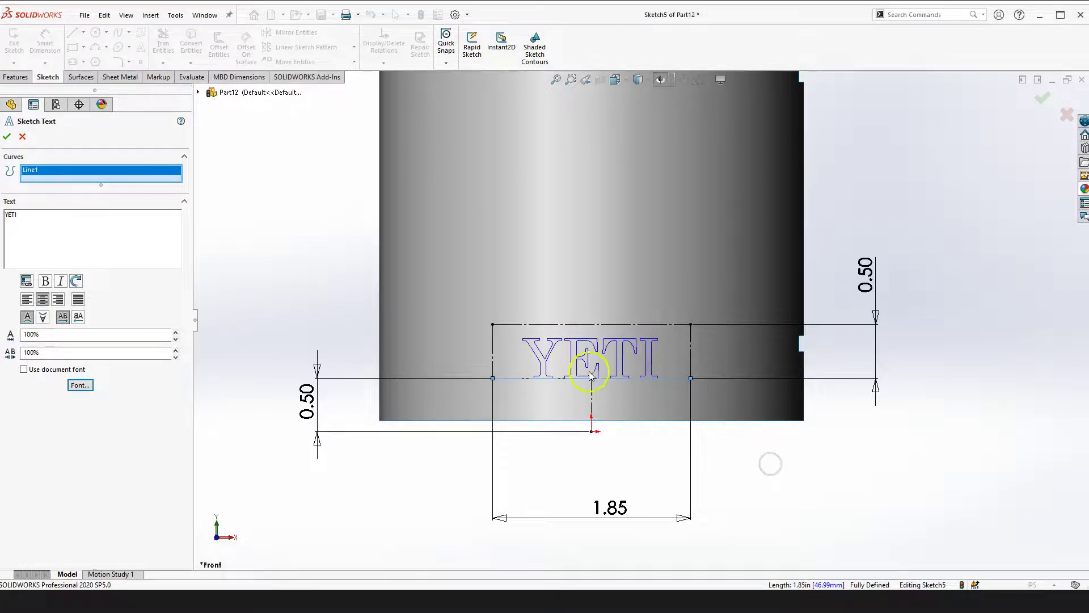
Increase the YETI text's font size to 48 points to fill the height of the construction rectangle
left_click(80, 386)
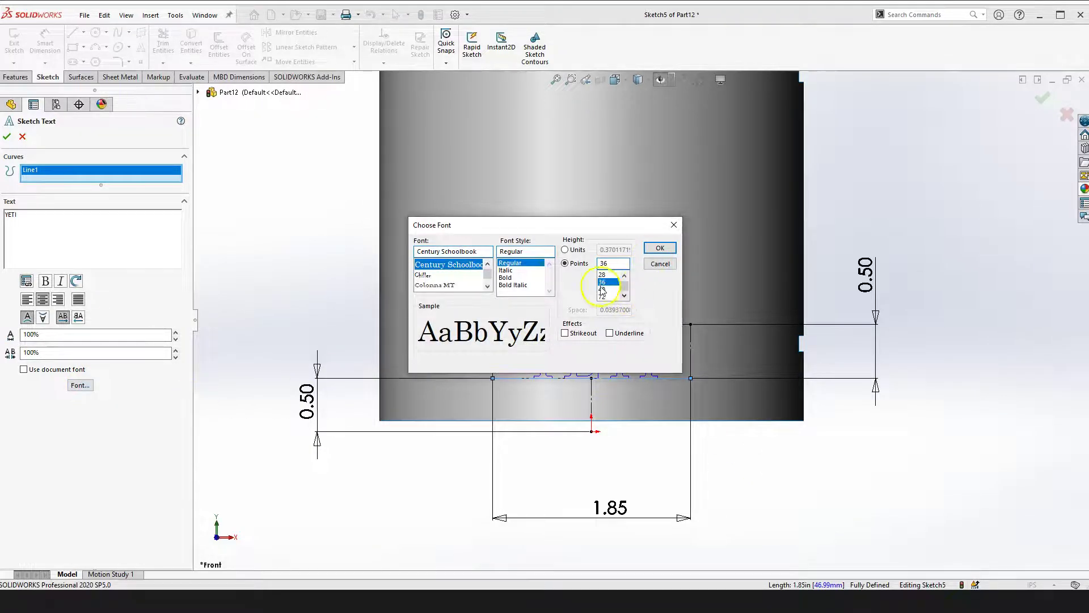
left_click(660, 248)
left_click(754, 464)
scroll(665, 350, "down", 3)
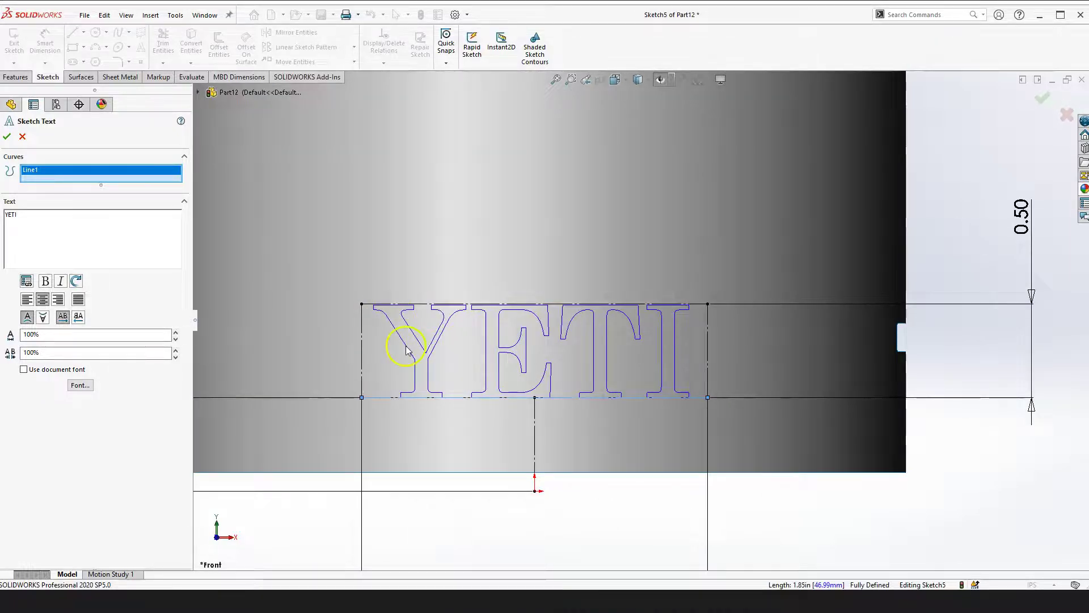
scroll(601, 359, "up", 2)
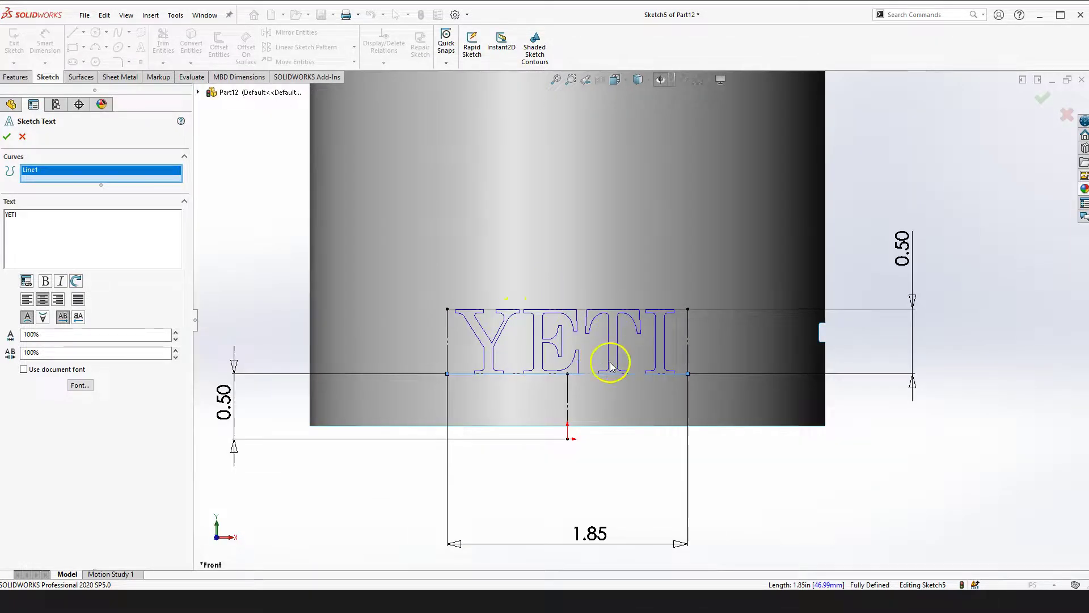
scroll(616, 363, "up", 1)
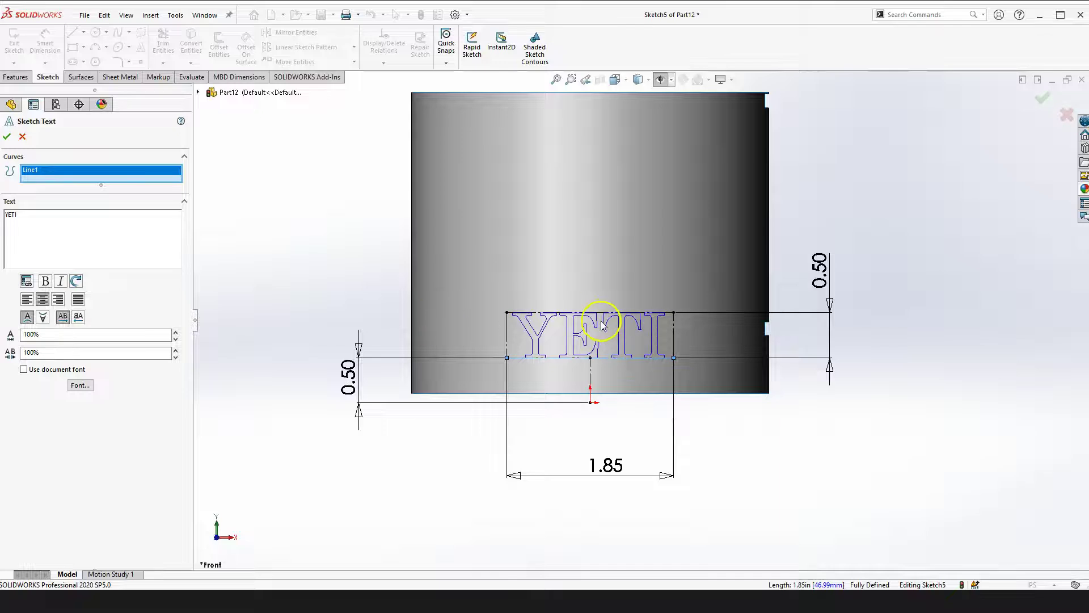
Try left-aligning the YETI text along its line and return it to centre alignment
left_click(27, 300)
scroll(558, 340, "down", 2)
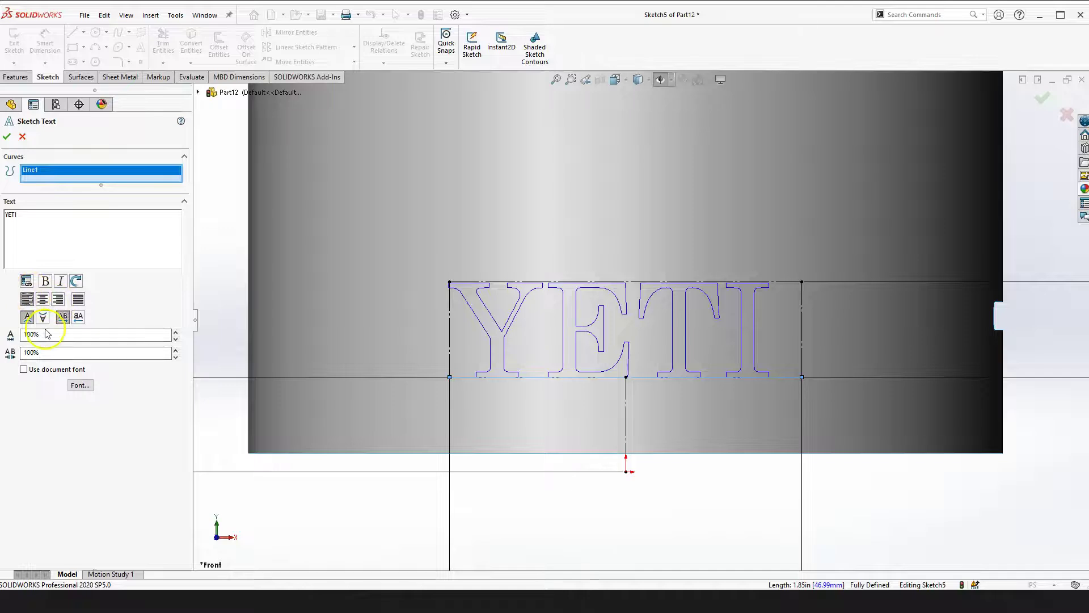
left_click(43, 300)
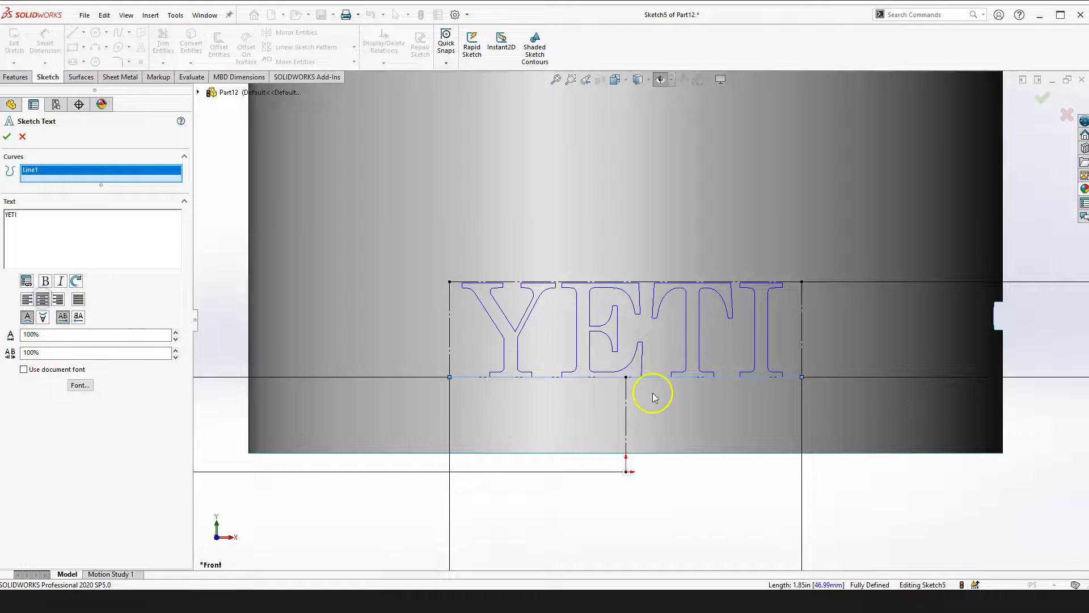
Examine how the centred YETI text fits within the sides and height of the construction rectangle
scroll(638, 327, "up", 2)
scroll(650, 347, "down", 3)
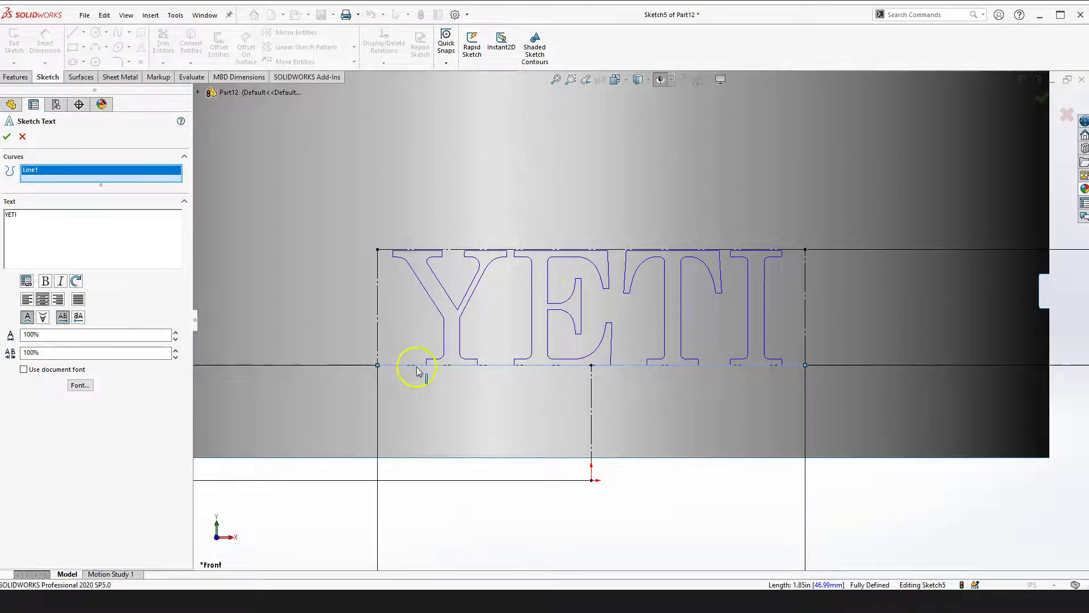
scroll(583, 394, "up", 2)
scroll(700, 307, "down", 1)
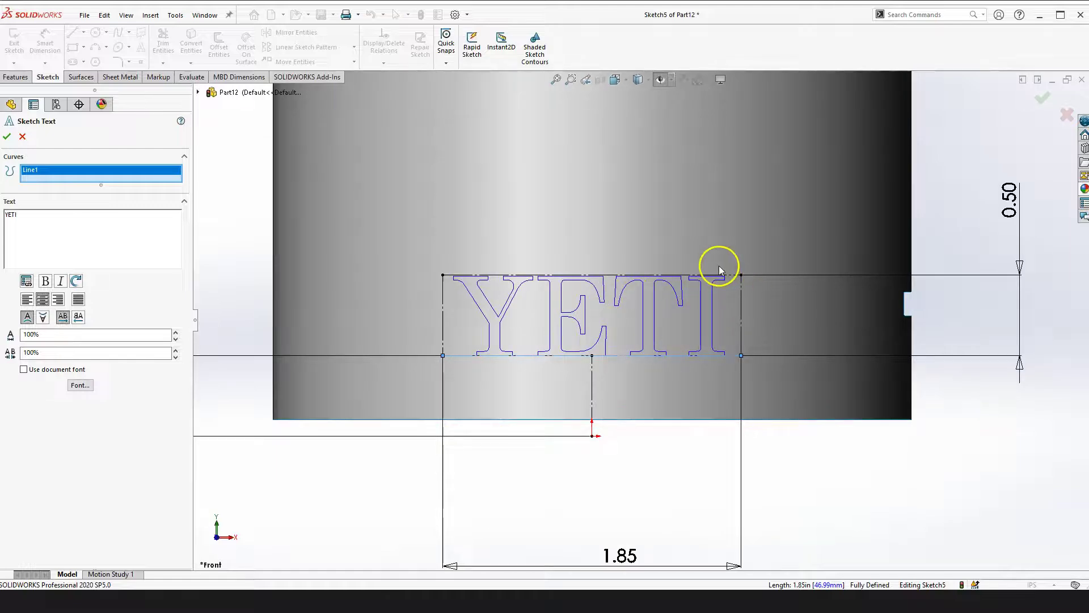
scroll(669, 352, "up", 3)
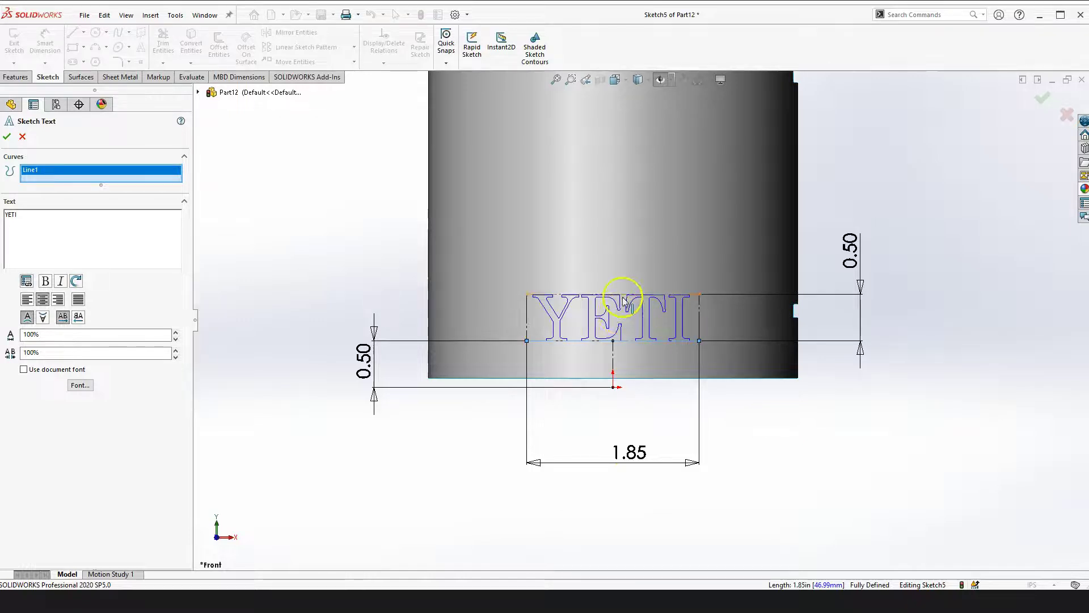
scroll(623, 301, "down", 1)
left_click(763, 476)
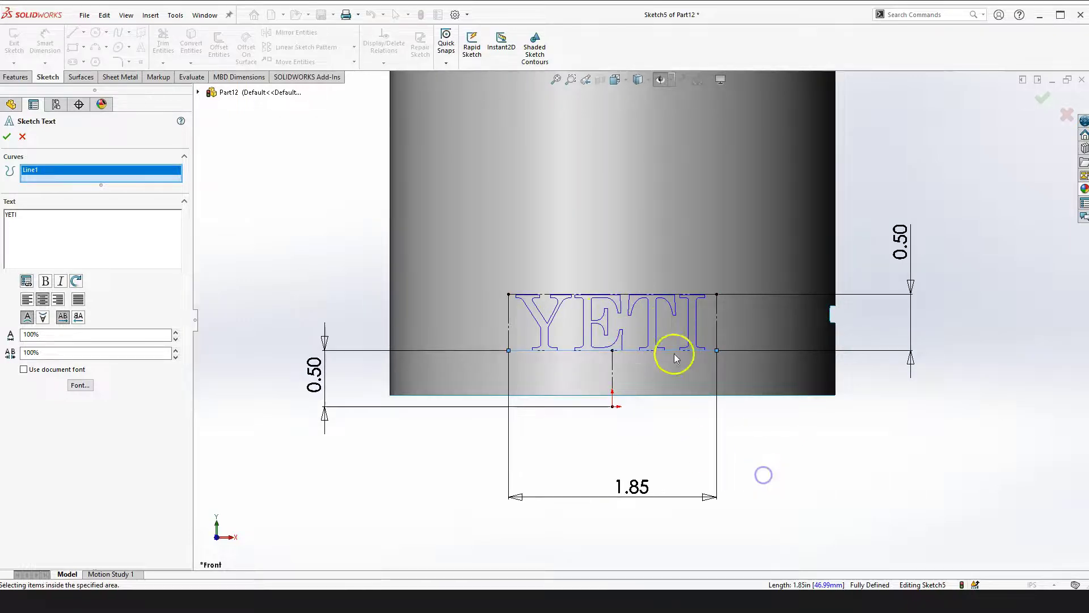
left_click(778, 466)
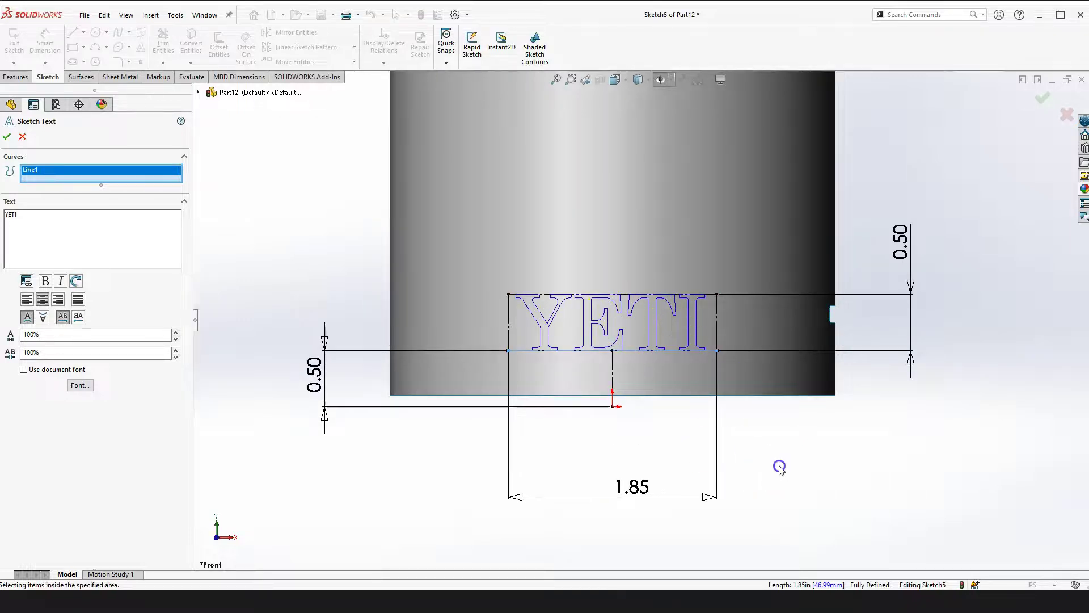
Accept the YETI sketch text and exit the sketch
left_click(7, 138)
scroll(673, 396, "up", 2)
right_click_drag(778, 384, 781, 403)
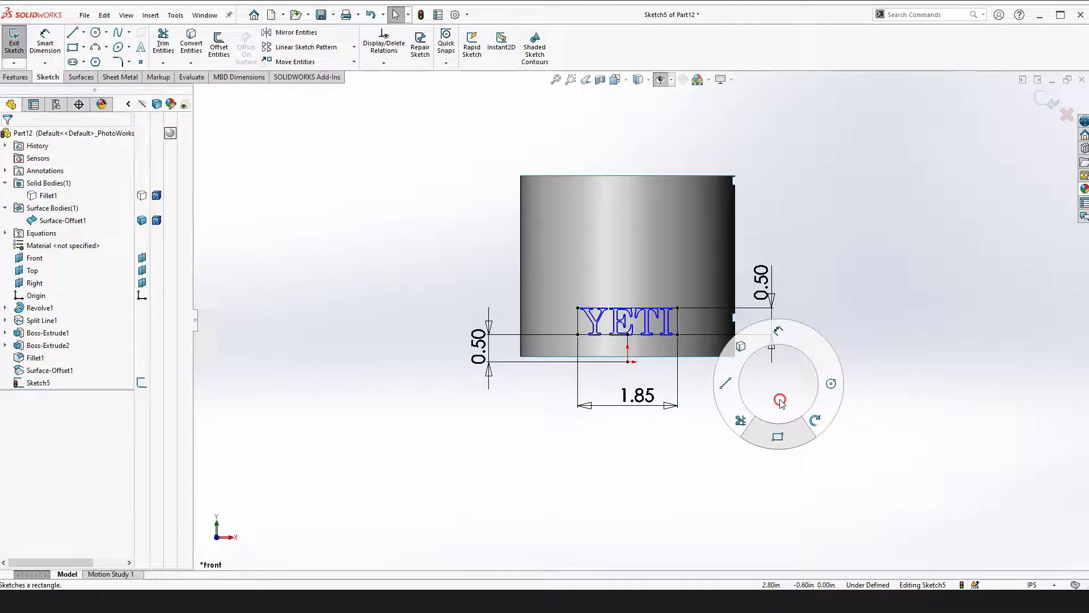
middle_click_drag(849, 445, 632, 336)
scroll(656, 345, "up", 2)
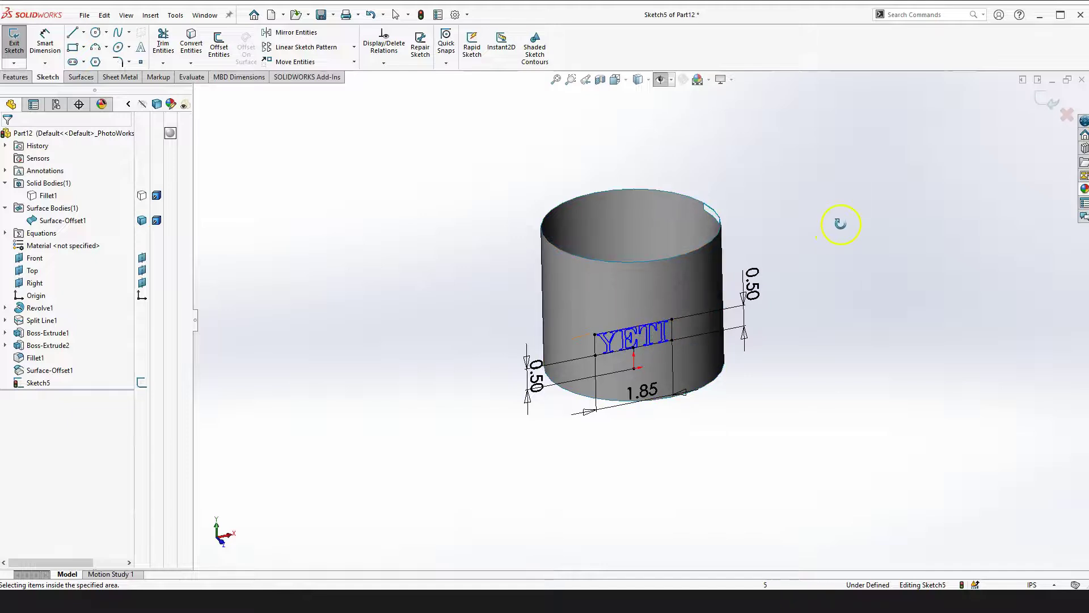
left_click(1044, 102)
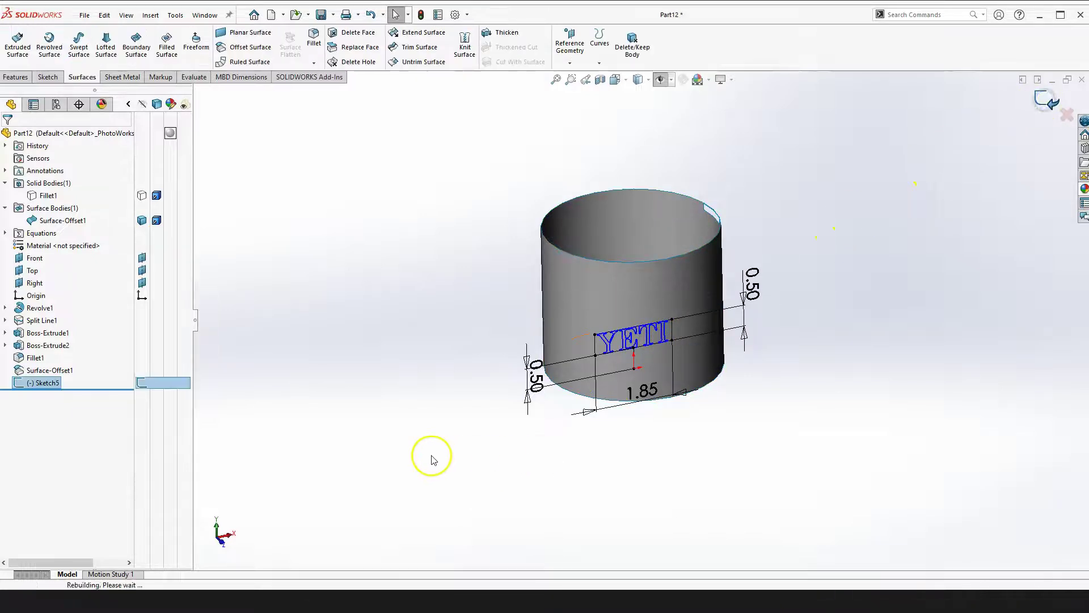
Trim the offset surface with the YETI text sketch, removing the cylindrical area around the letters
left_click(44, 383)
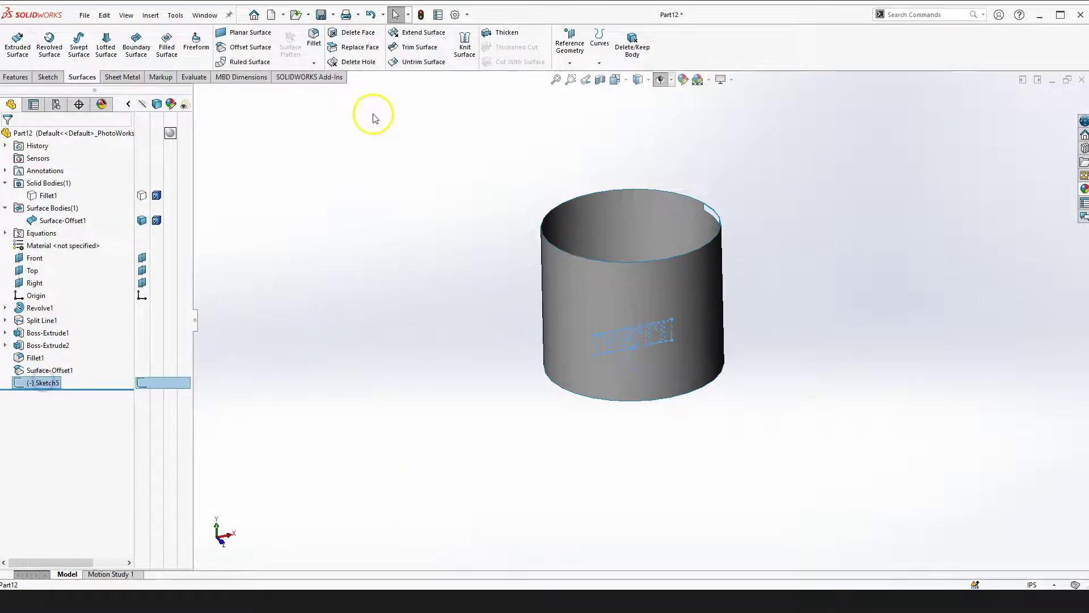
left_click(420, 48)
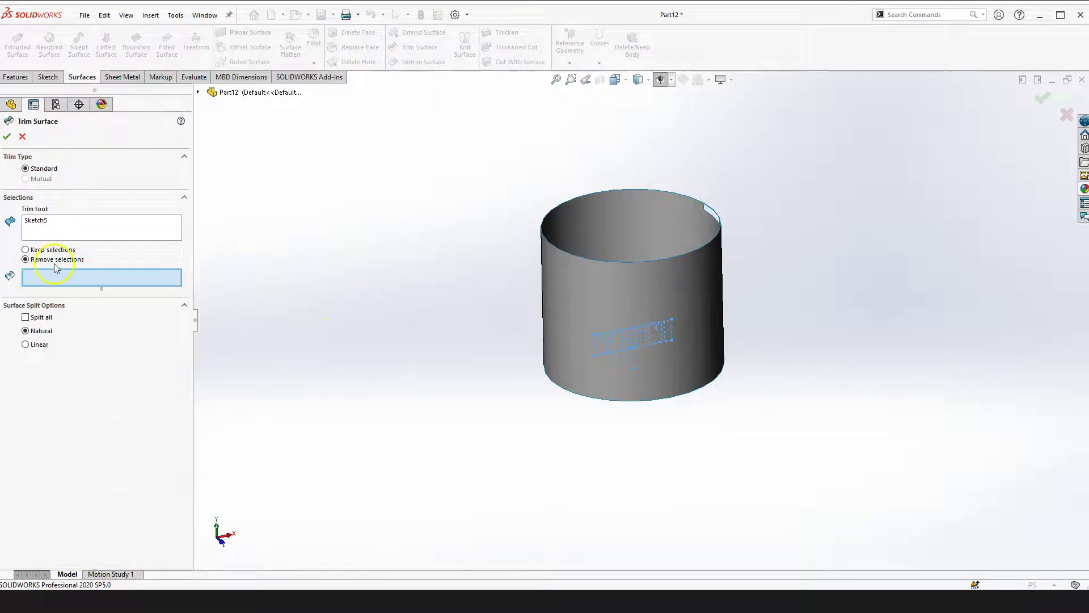
left_click(657, 290)
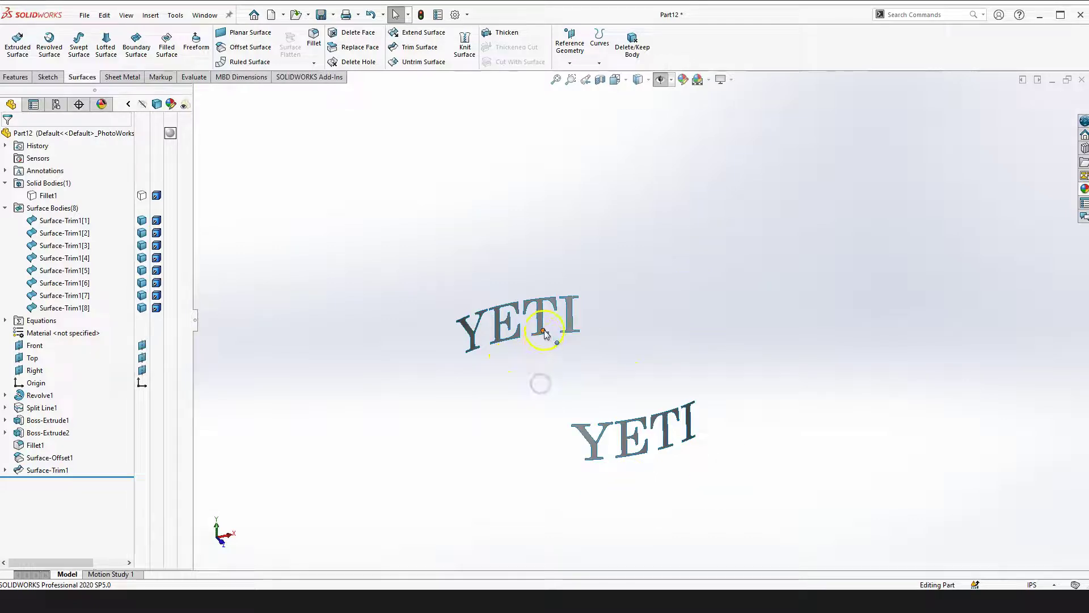
Delete the four duplicate YETI letter surface bodies on the rear side, Surface-Trim1[1], [4], [5] and [7]
scroll(431, 329, "down", 4)
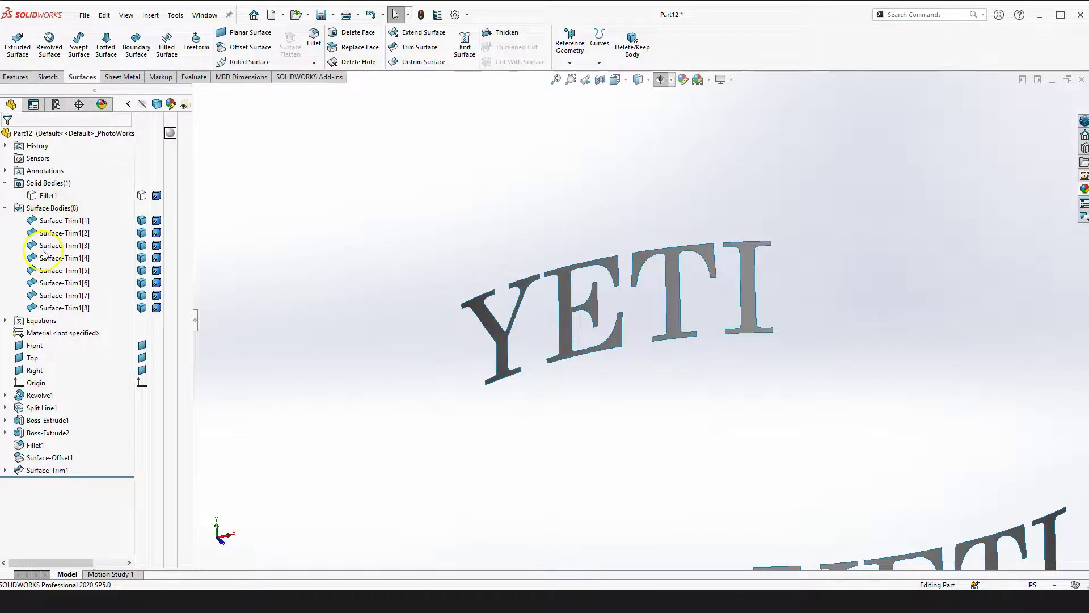
scroll(584, 431, "up", 3)
scroll(722, 448, "down", 5)
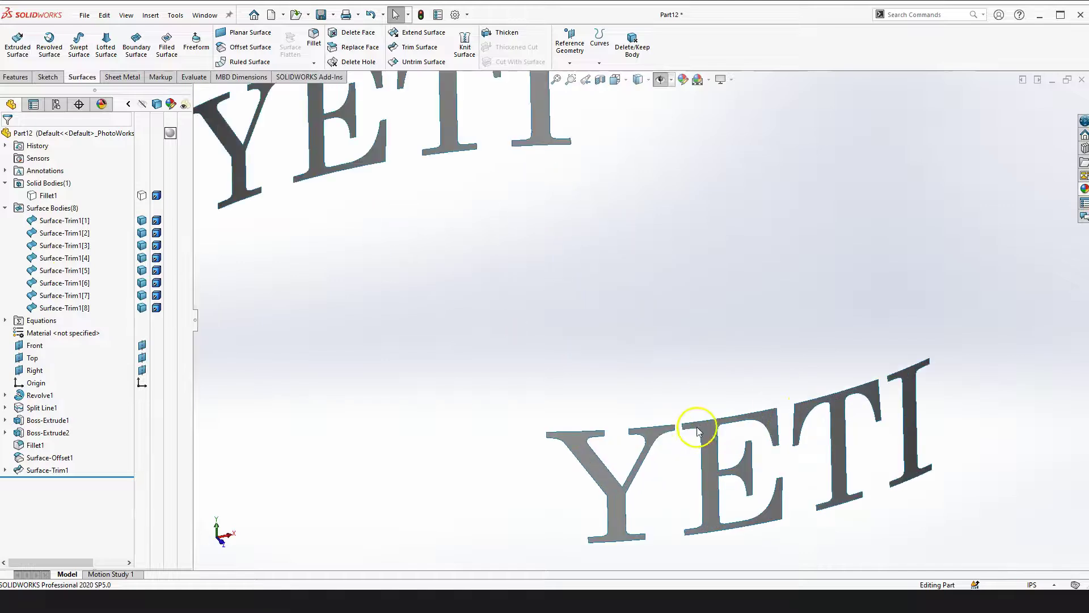
scroll(689, 442, "up", 3)
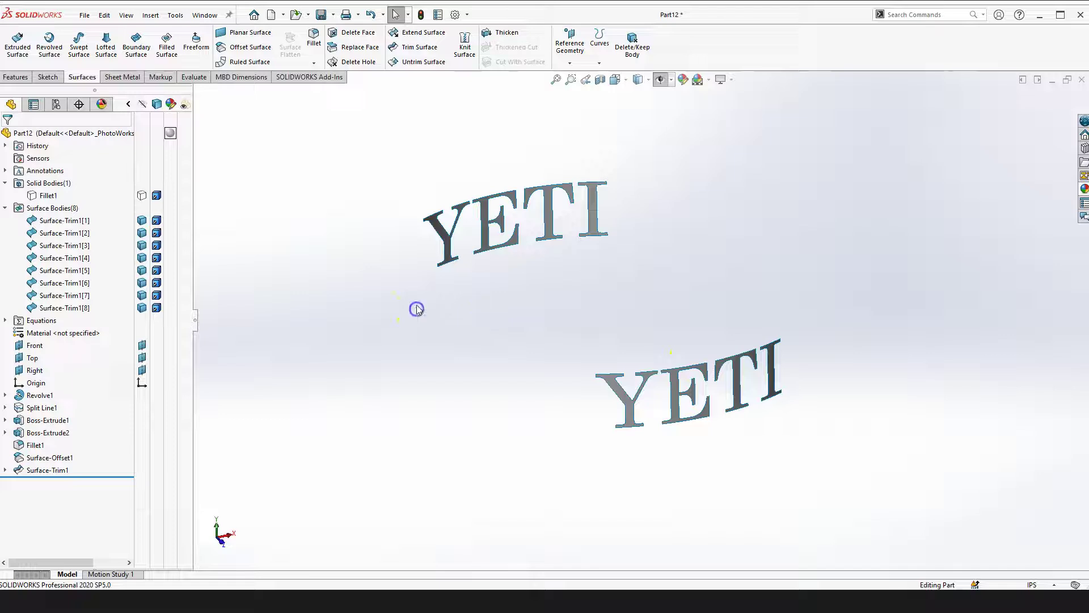
left_click(440, 229)
key("Escape")
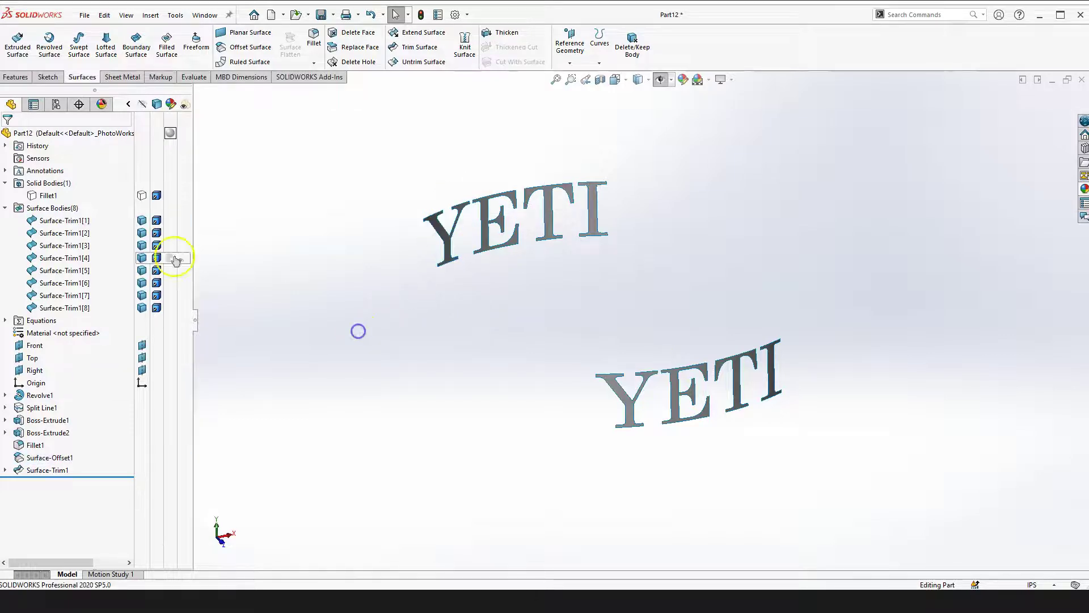
left_click(64, 221)
scroll(608, 214, "down", 2)
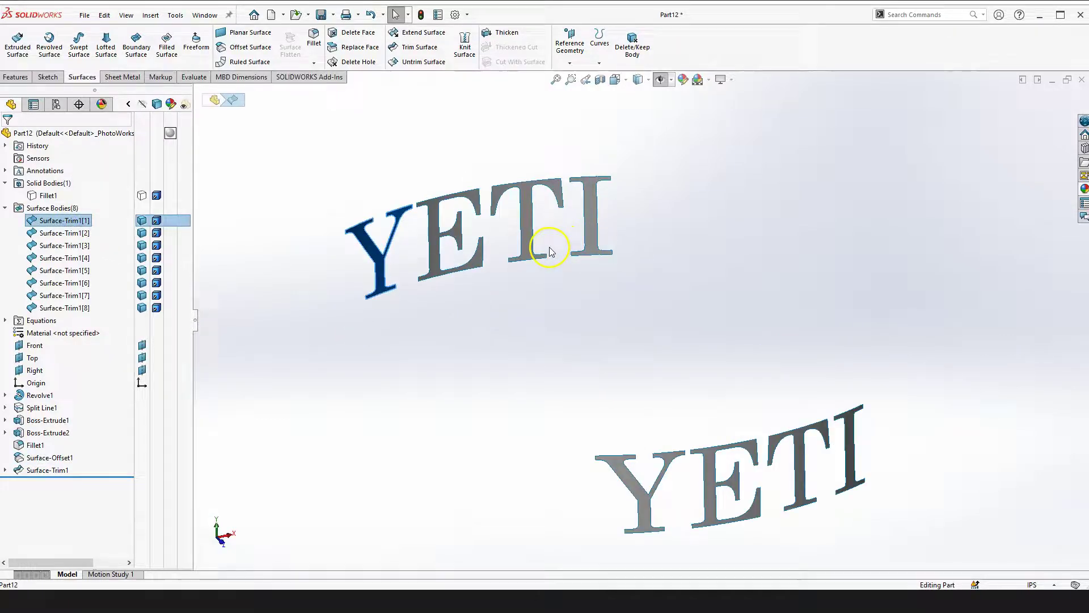
scroll(530, 213, "down", 2)
scroll(370, 214, "down", 2)
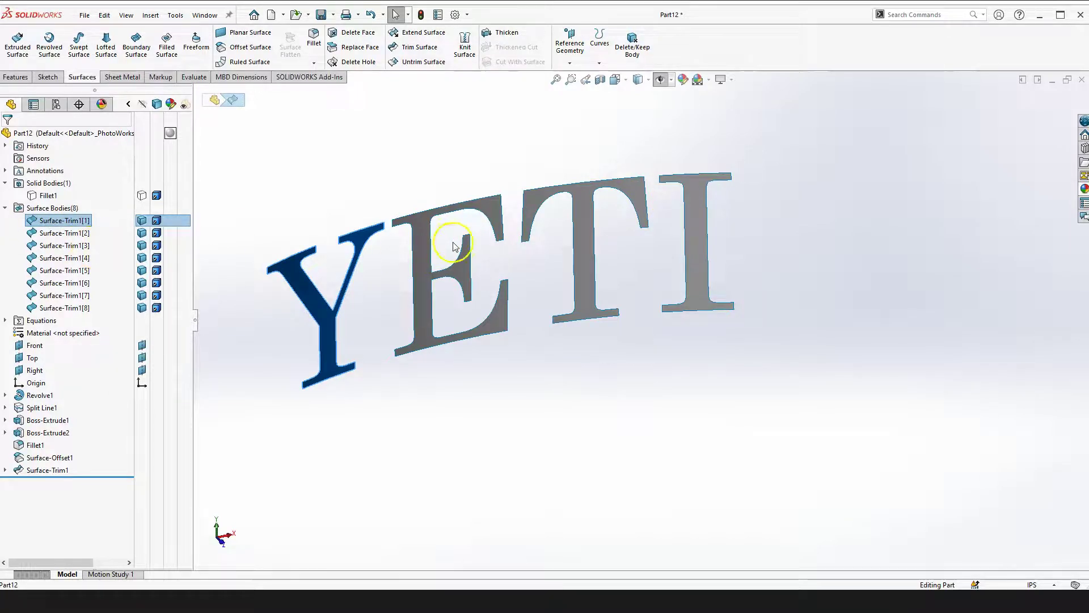
left_click(57, 258, "ctrl")
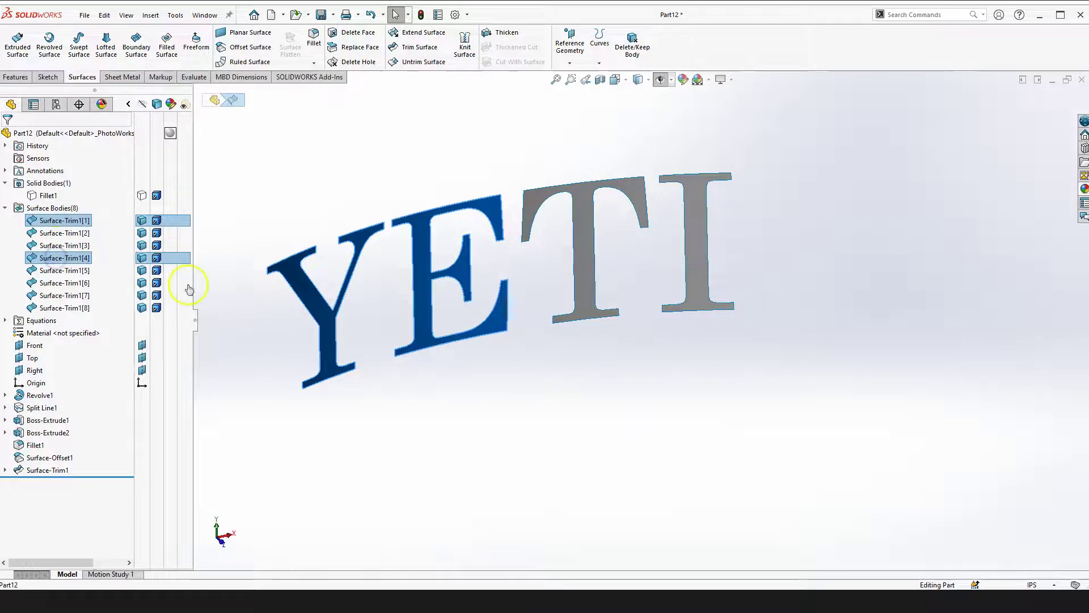
left_click(80, 271, "ctrl")
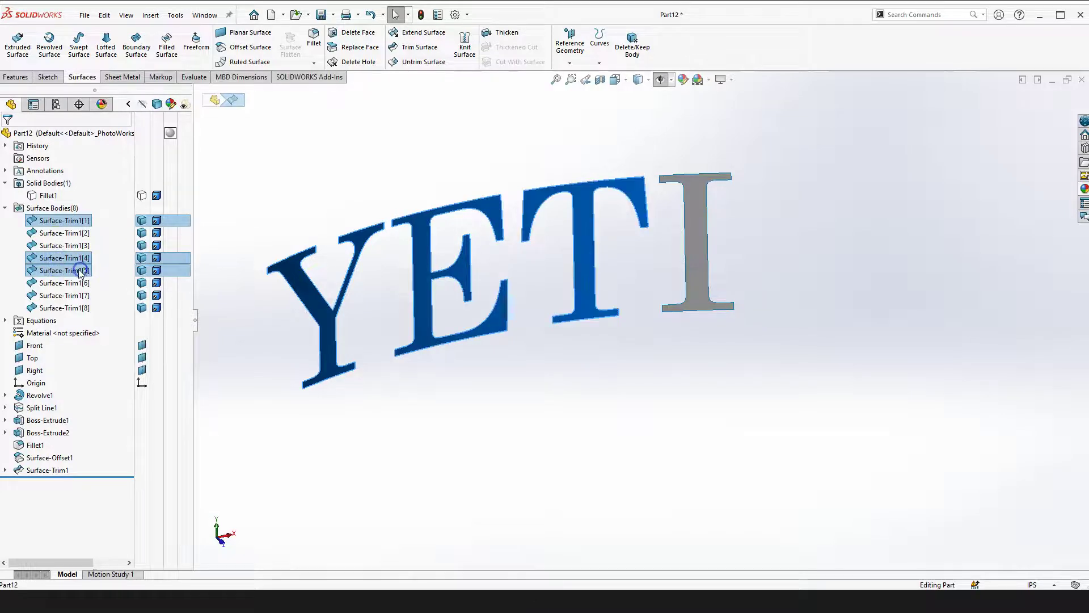
left_click(66, 295, "ctrl")
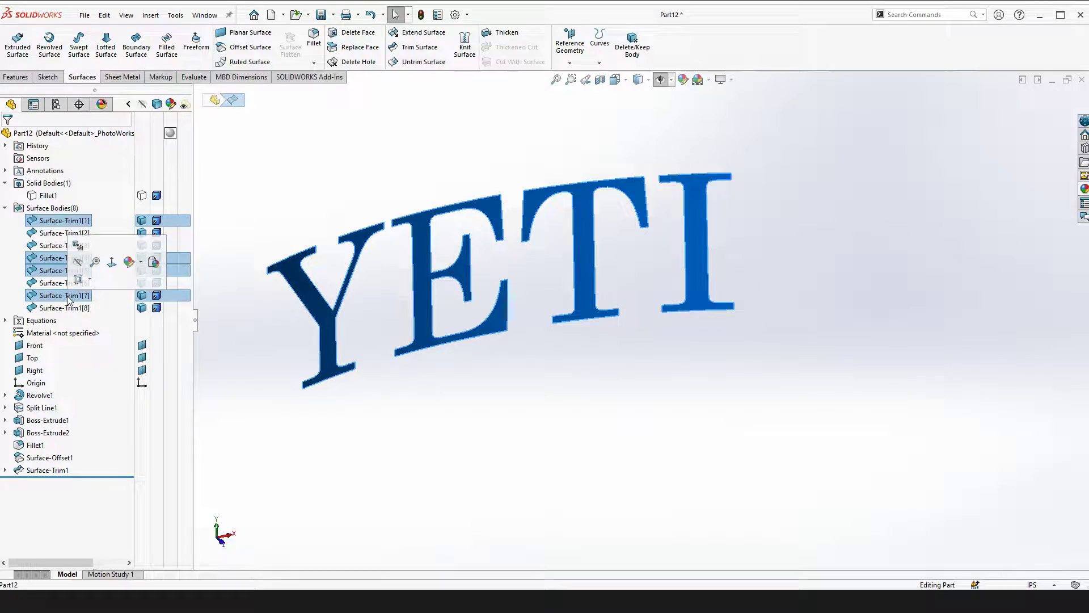
right_click(68, 299)
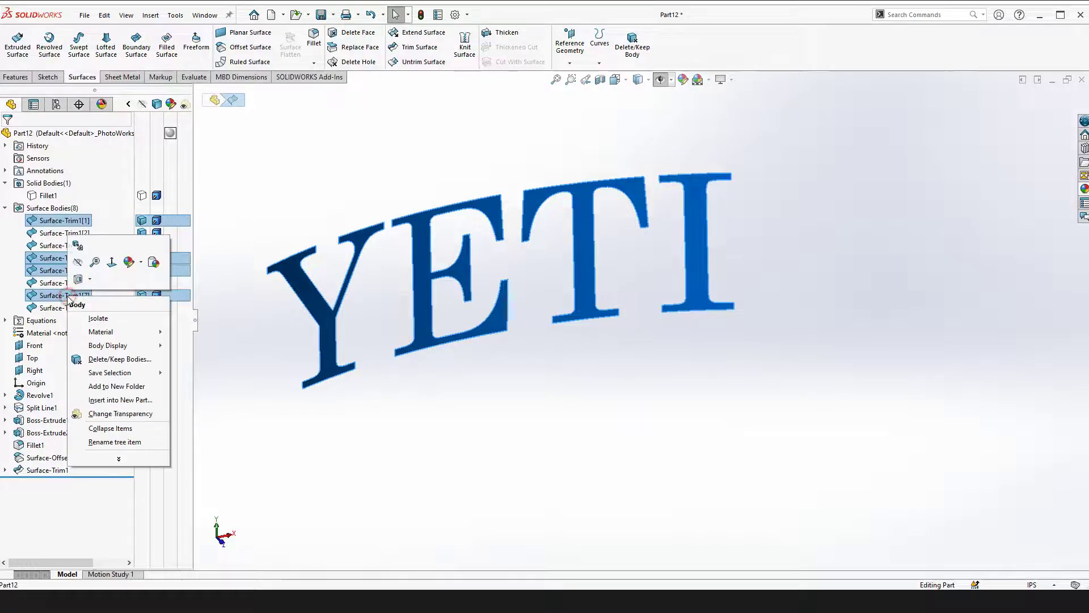
left_click(115, 360)
left_click(7, 138)
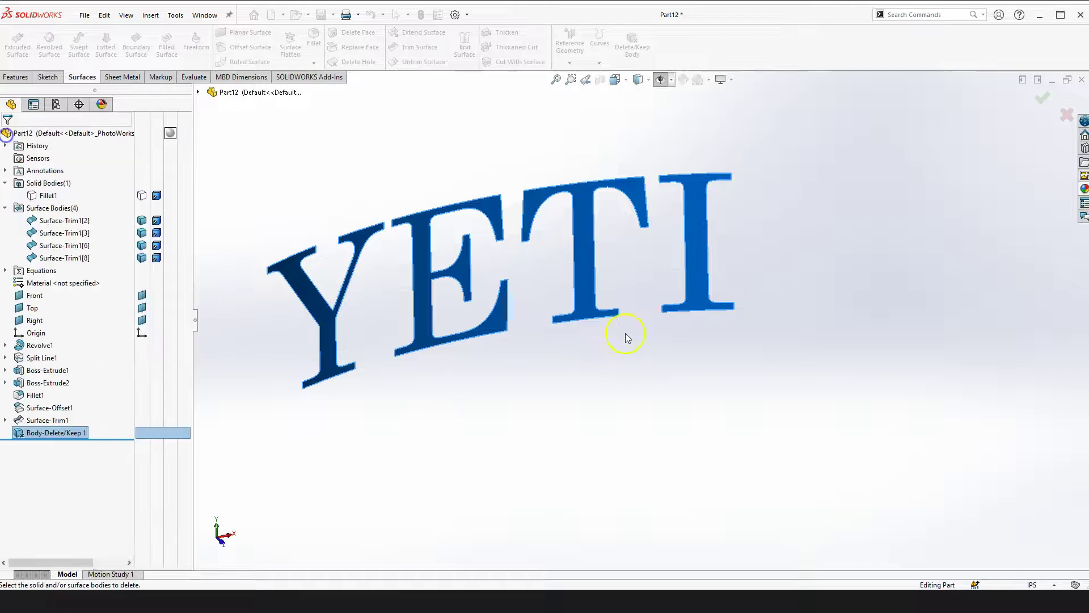
Show the hidden mug solid body and inspect how the remaining YETI letter surfaces sit on its lower outer wall
scroll(569, 394, "down", 5)
scroll(808, 429, "down", 2)
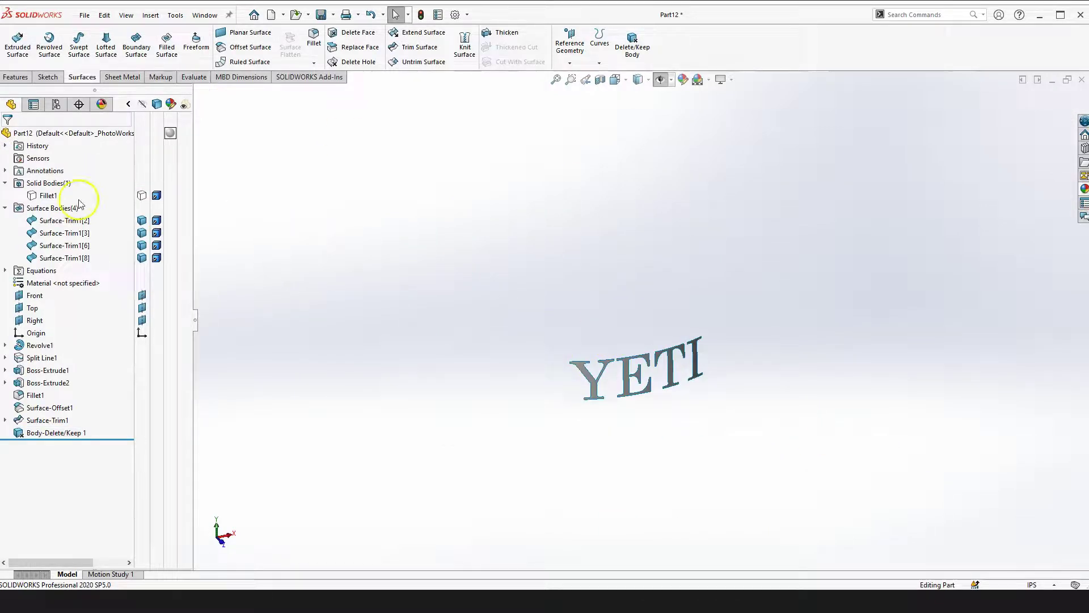
left_click(142, 196)
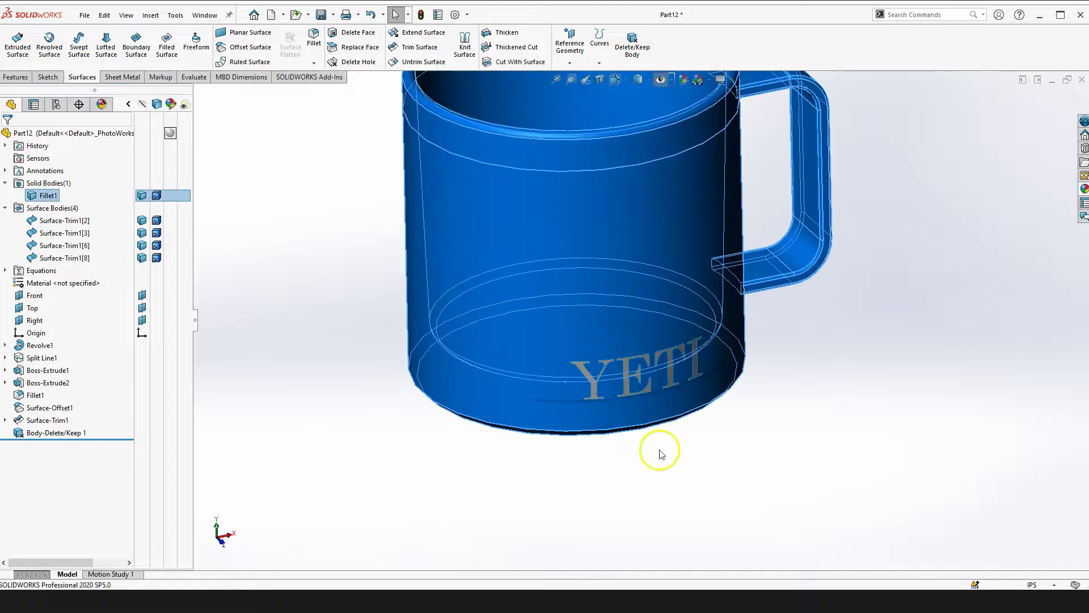
left_click(740, 463)
right_click(756, 364)
scroll(627, 323, "down", 6)
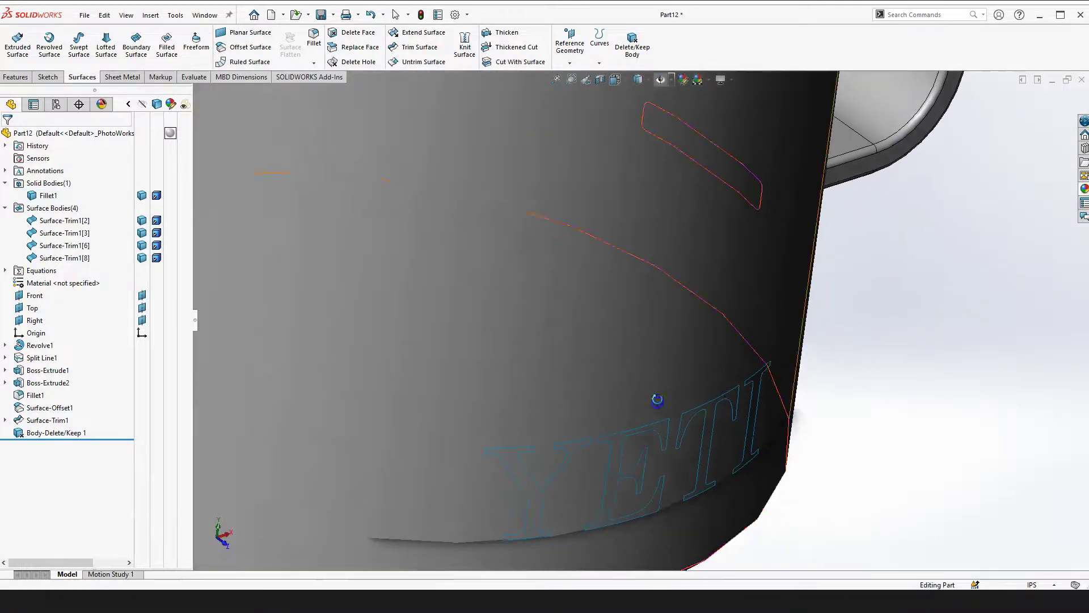
scroll(657, 400, "up", 5)
middle_click_drag(793, 350, 615, 253)
scroll(590, 398, "up", 4)
middle_click_drag(595, 217, 755, 412)
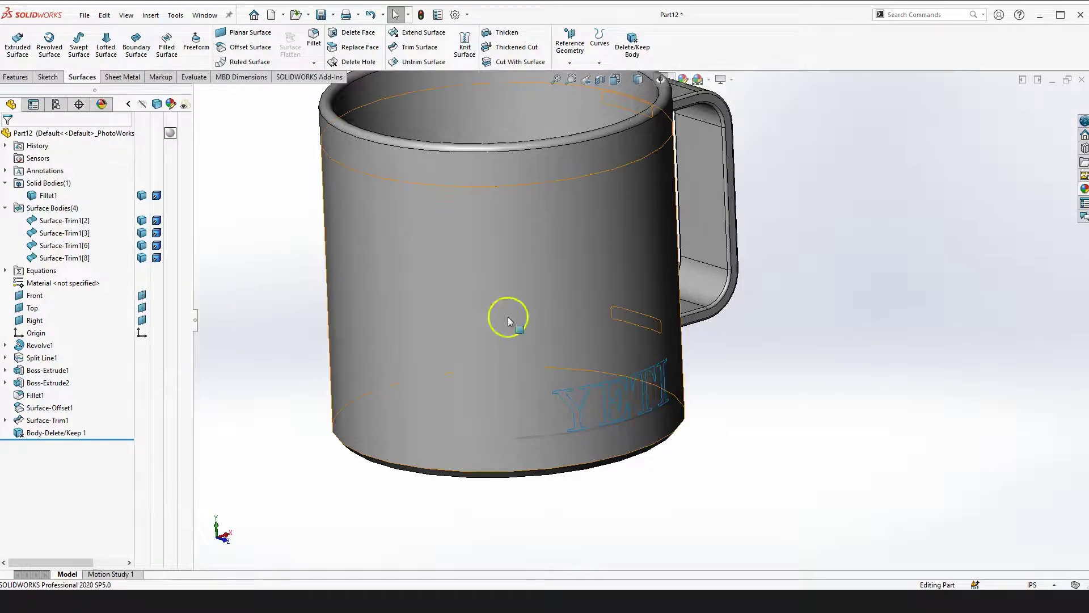
middle_click_drag(611, 397, 649, 399)
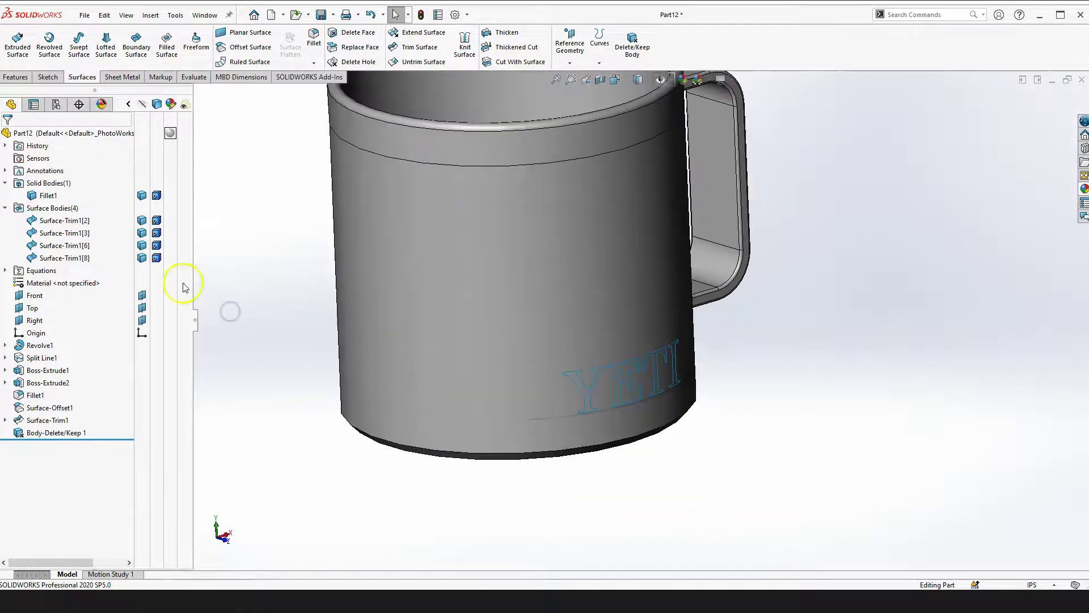
Thicken the letter Y surface by 0.01 in on side 1, merging the result with the mug body
left_click(62, 221)
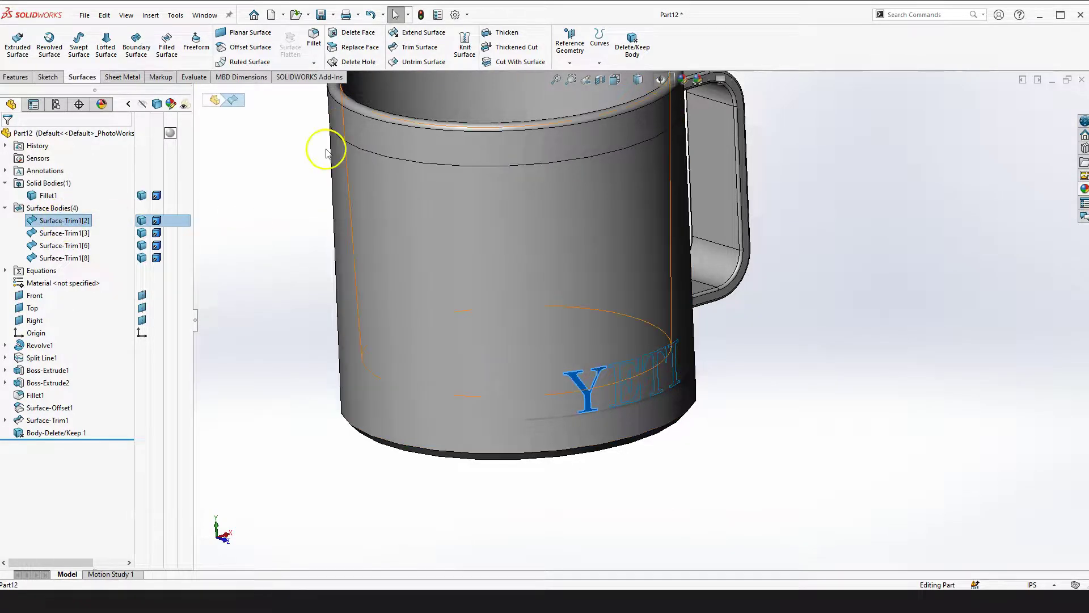
left_click(506, 33)
double_click(68, 244)
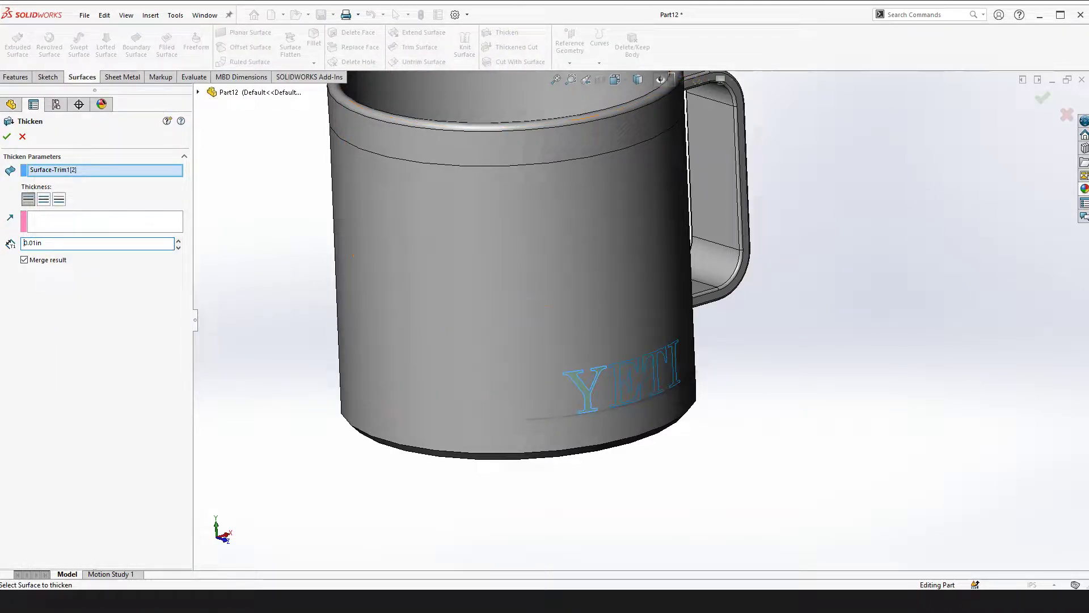
right_click_drag(284, 315, 291, 414)
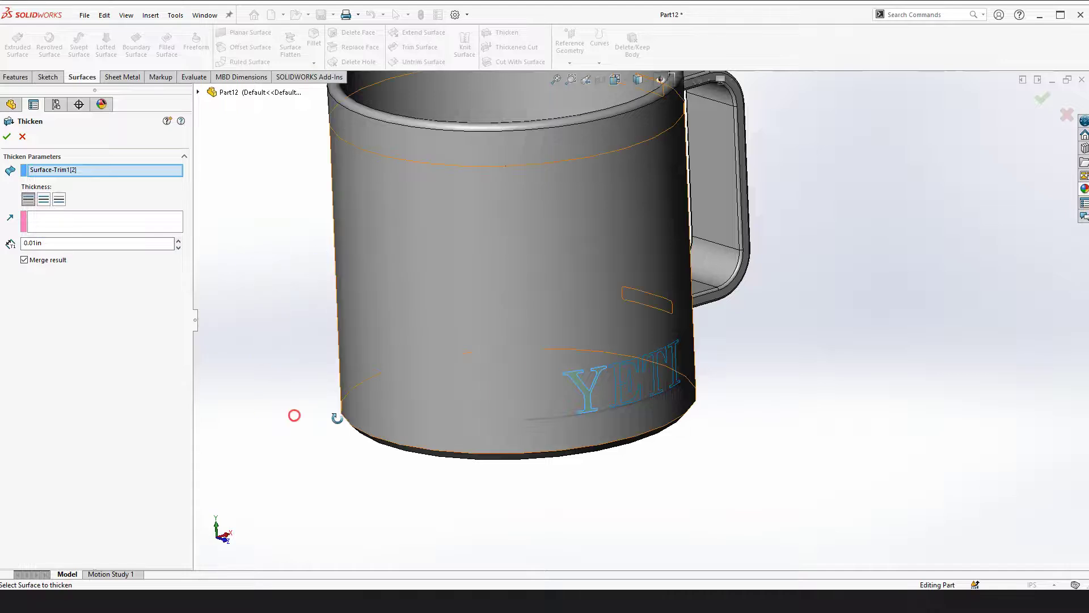
scroll(559, 328, "down", 5)
middle_click_drag(582, 358, 693, 326)
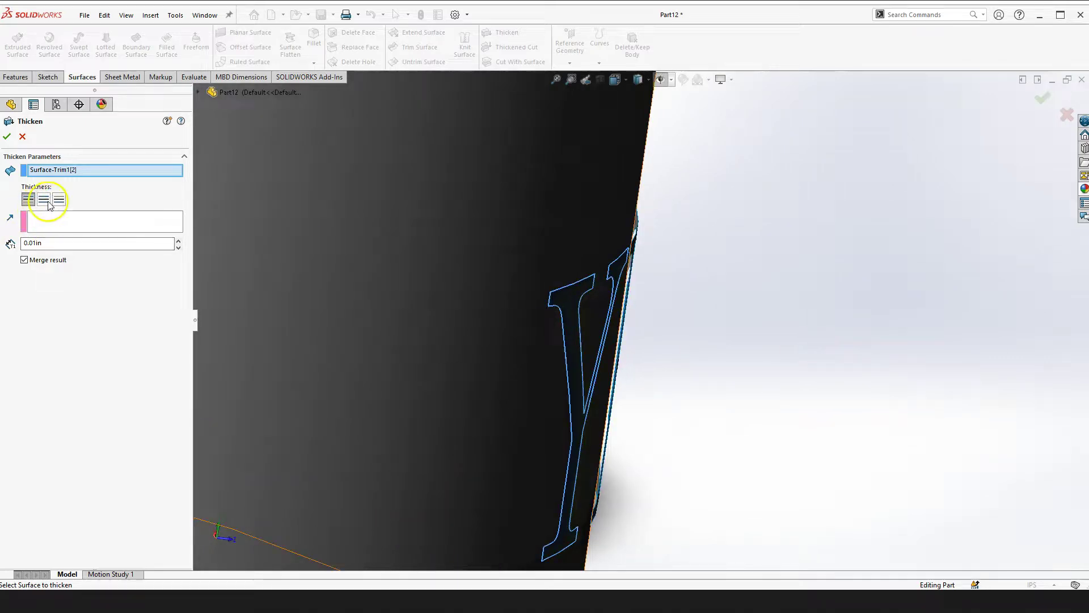
middle_click_drag(231, 250, 639, 309)
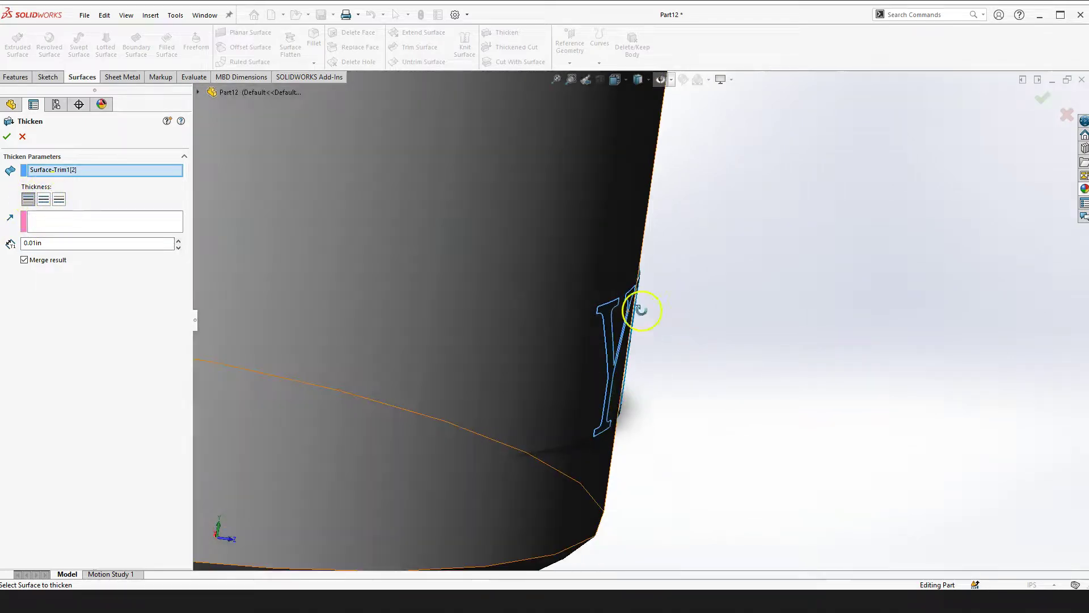
left_click(7, 136)
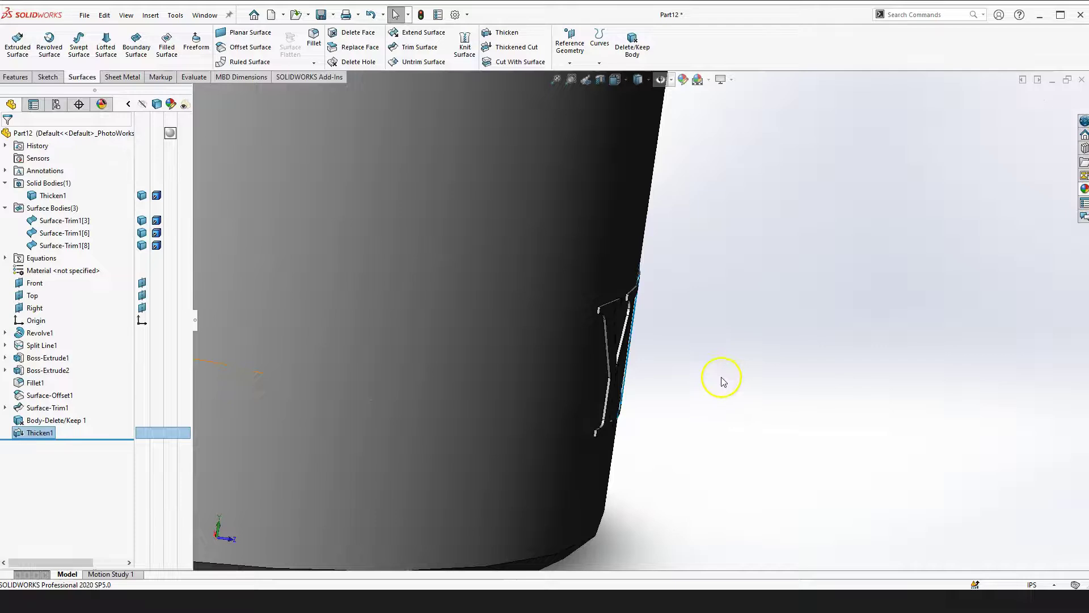
Thicken the letter E surface by 0.01 in, merging the result with the mug body
middle_click_drag(690, 469, 557, 462)
scroll(553, 323, "down", 5)
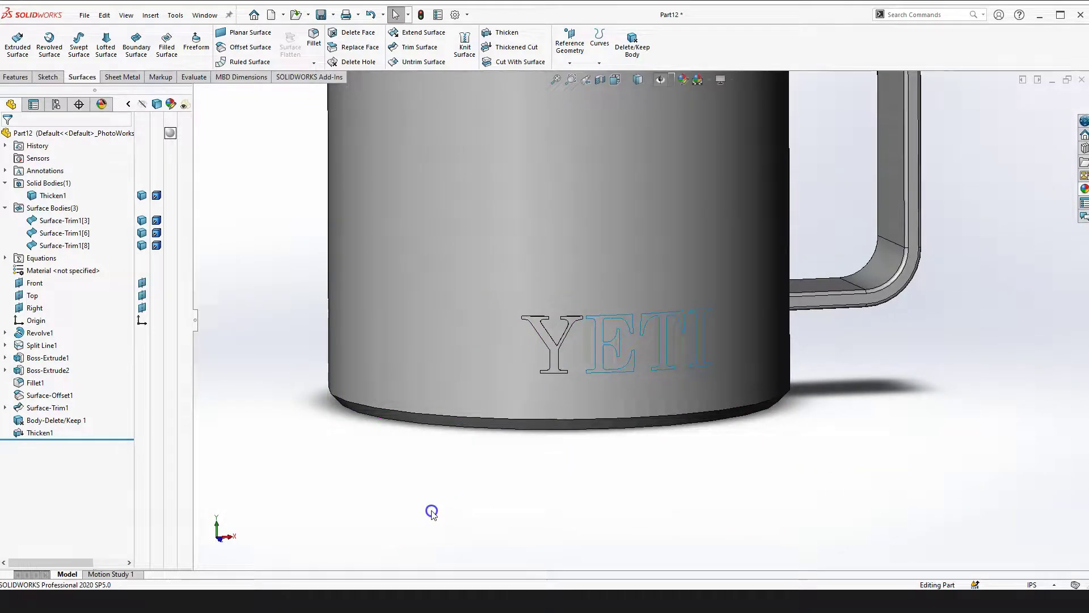
left_click(67, 222)
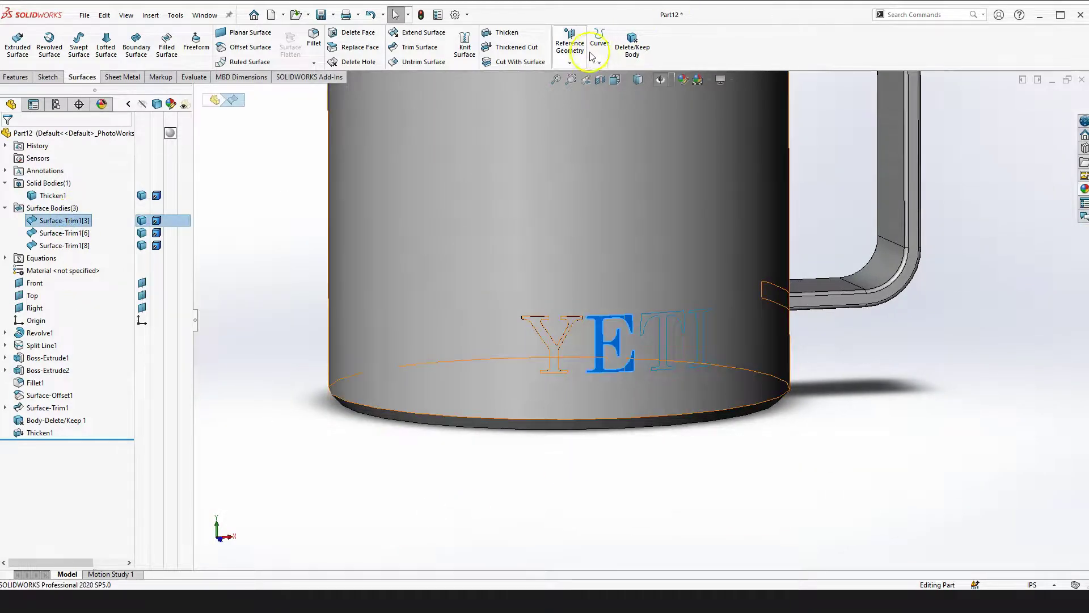
left_click(506, 33)
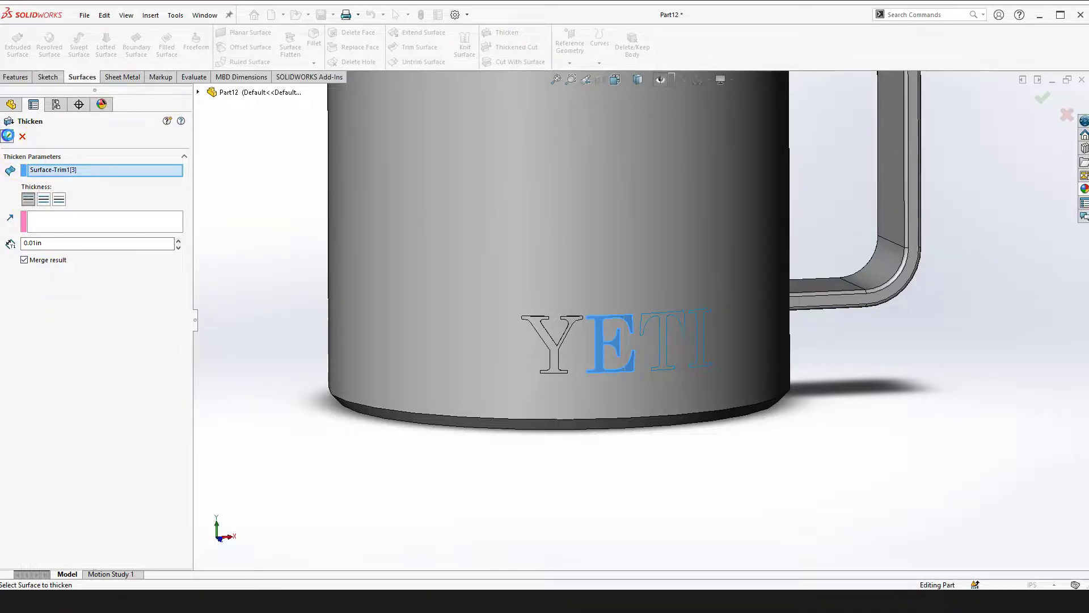
left_click(7, 136)
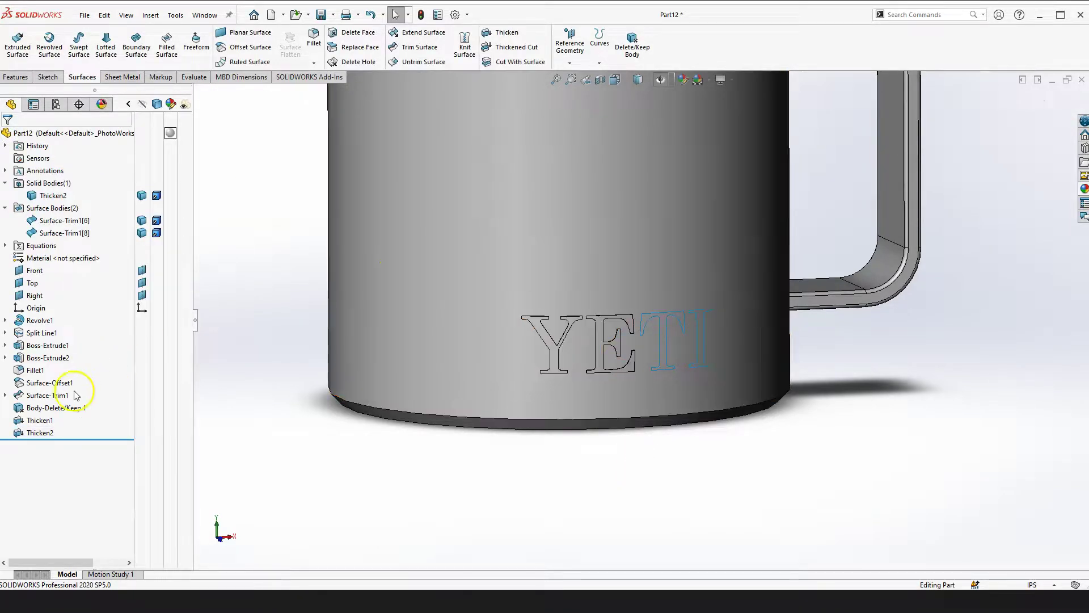
Thicken the letter T and letter I surfaces by 0.01 in each, merging them with the mug body
left_click(64, 220)
left_click(507, 32)
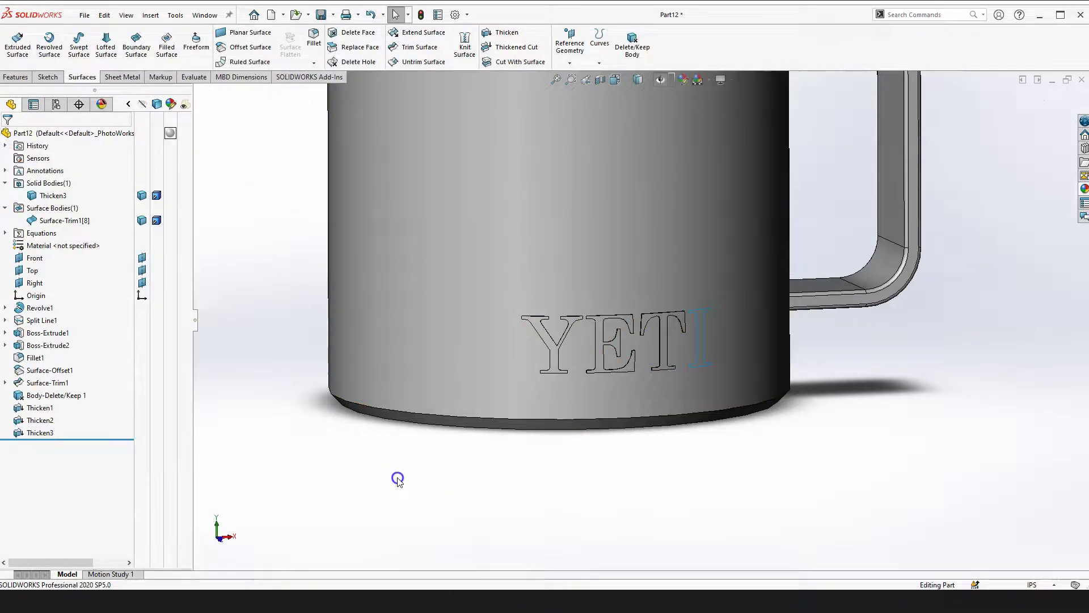
left_click(61, 221)
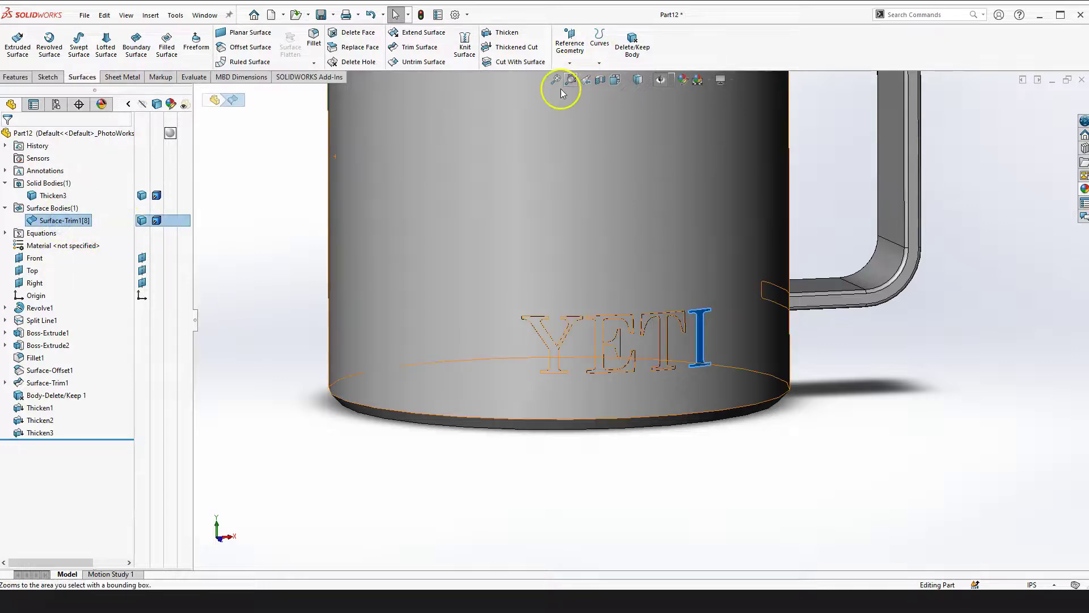
left_click(495, 33)
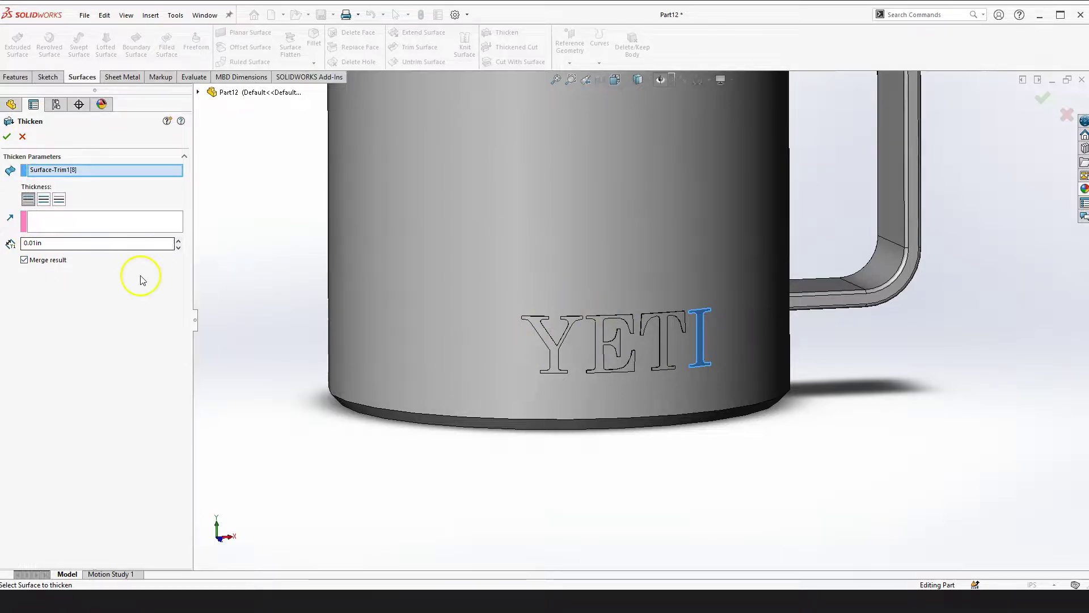
left_click(8, 138)
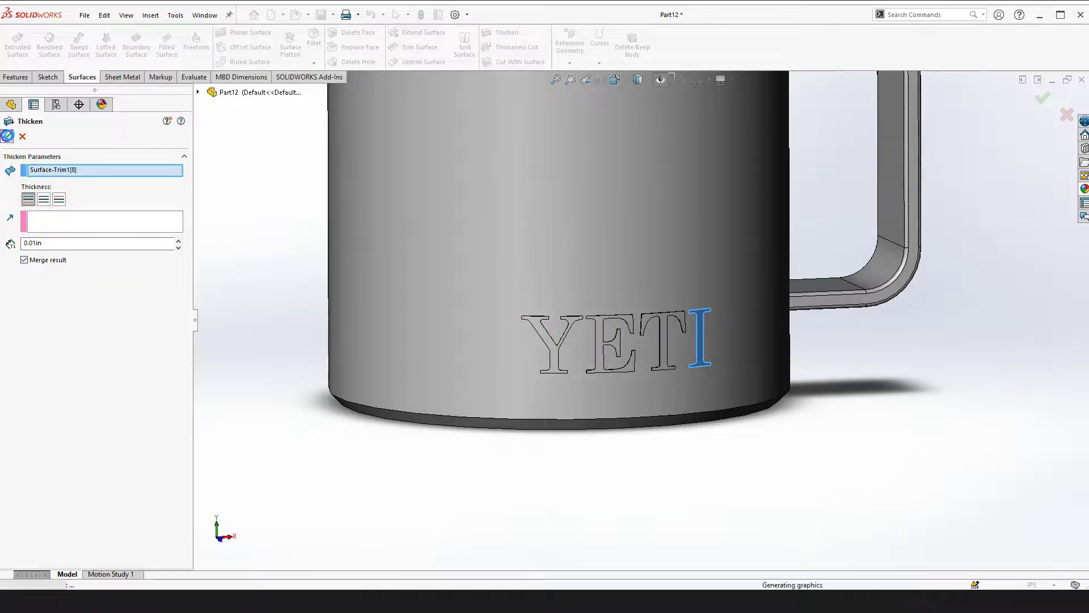
scroll(653, 464, "up", 3)
left_click(172, 307)
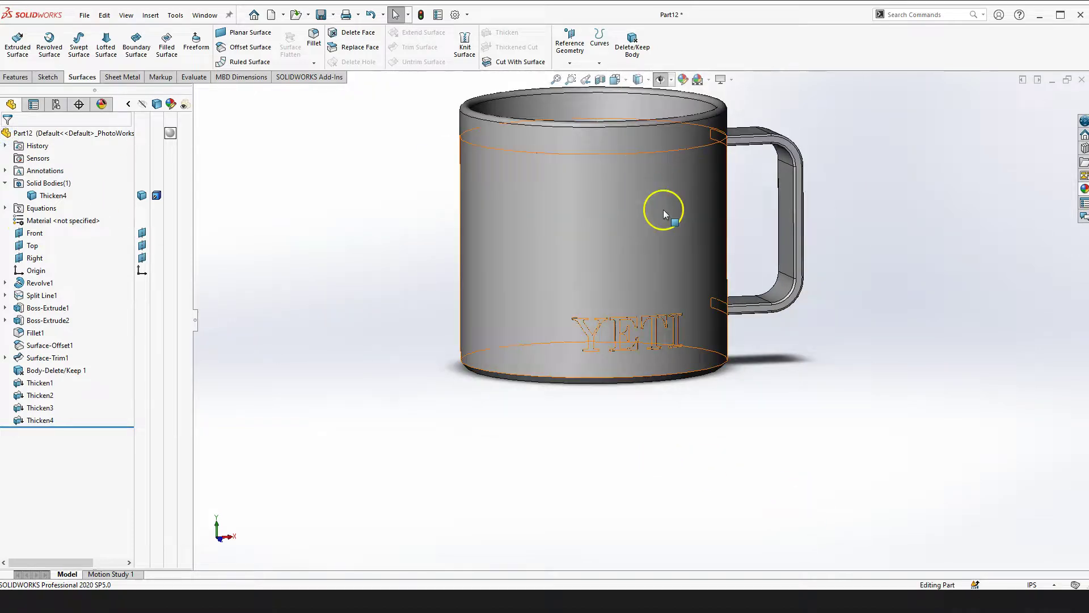
Highlight the mug's solid body to check that the YETI letters belong to it, and view the whole mug
scroll(661, 212, "down", 2)
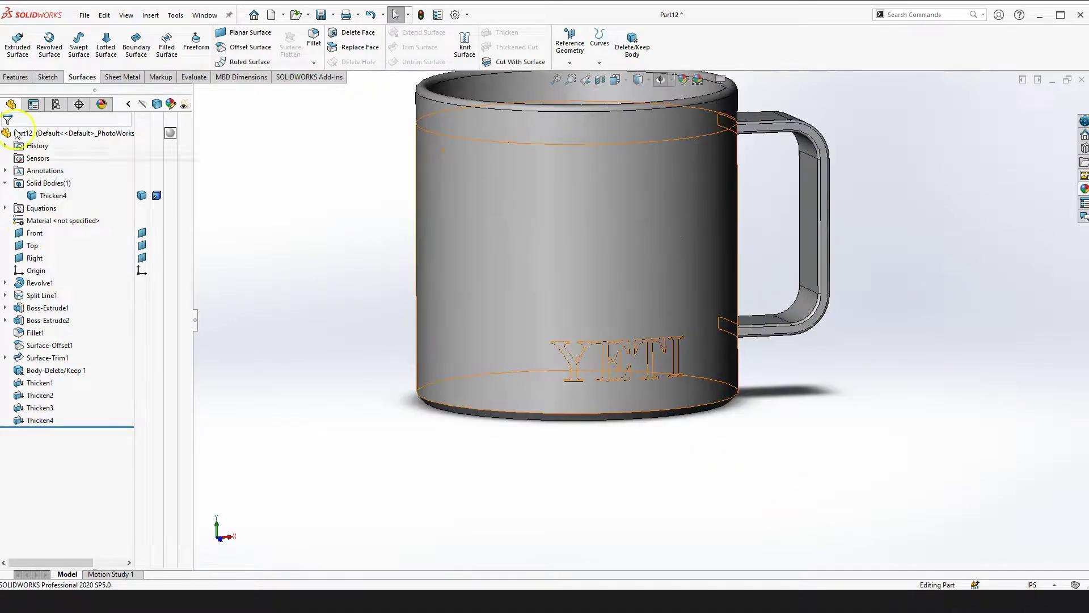
left_click(53, 196)
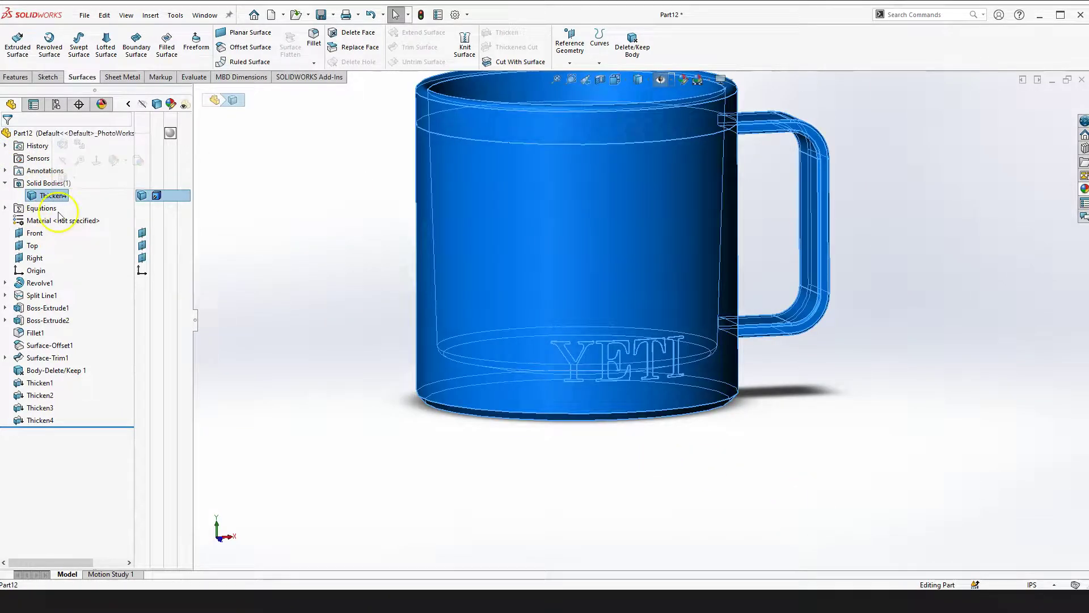
left_click(46, 189)
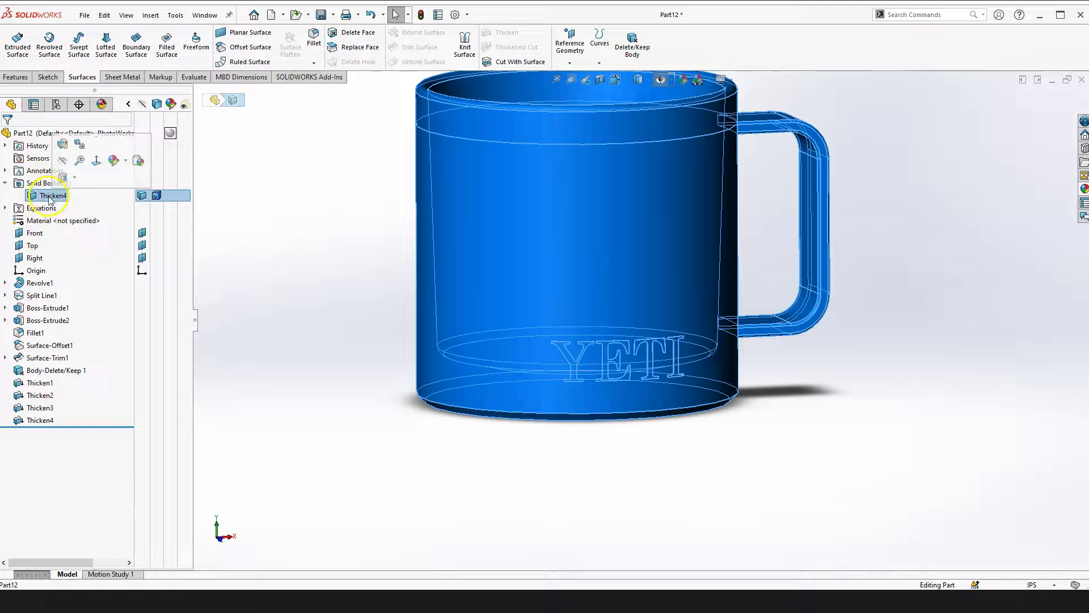
key("f")
left_click(305, 301)
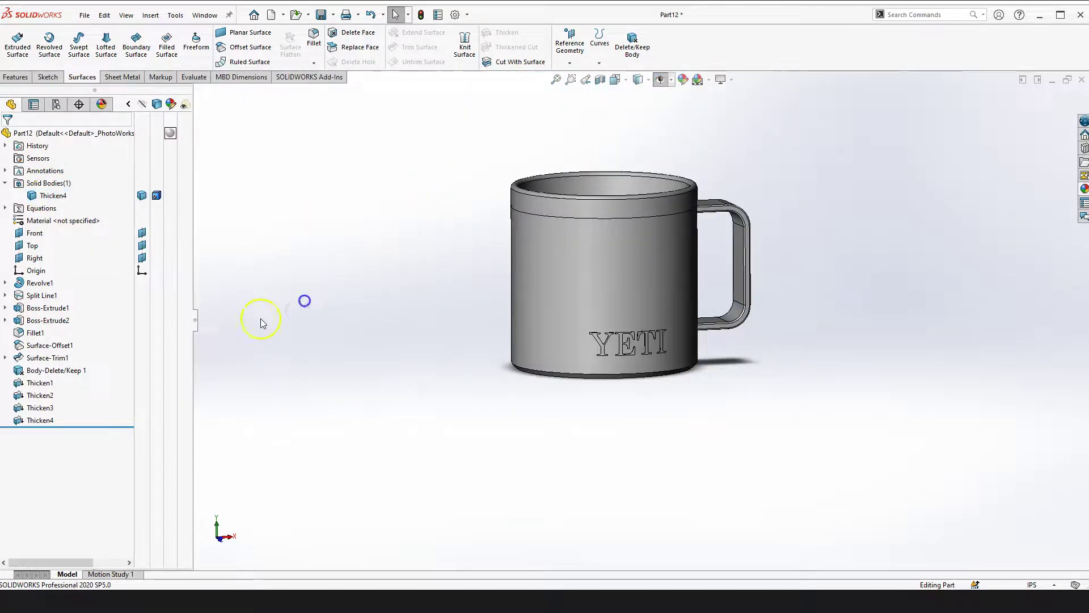
Color the mug's outer rim band, rounded lip, inner wall, inner bottom fillet and inner floor faces near-white from the standard palette
right_click_drag(377, 309, 394, 379)
scroll(591, 239, "up", 3)
middle_click_drag(592, 239, 693, 214)
scroll(692, 214, "up", 3)
middle_click_drag(576, 244, 325, 208)
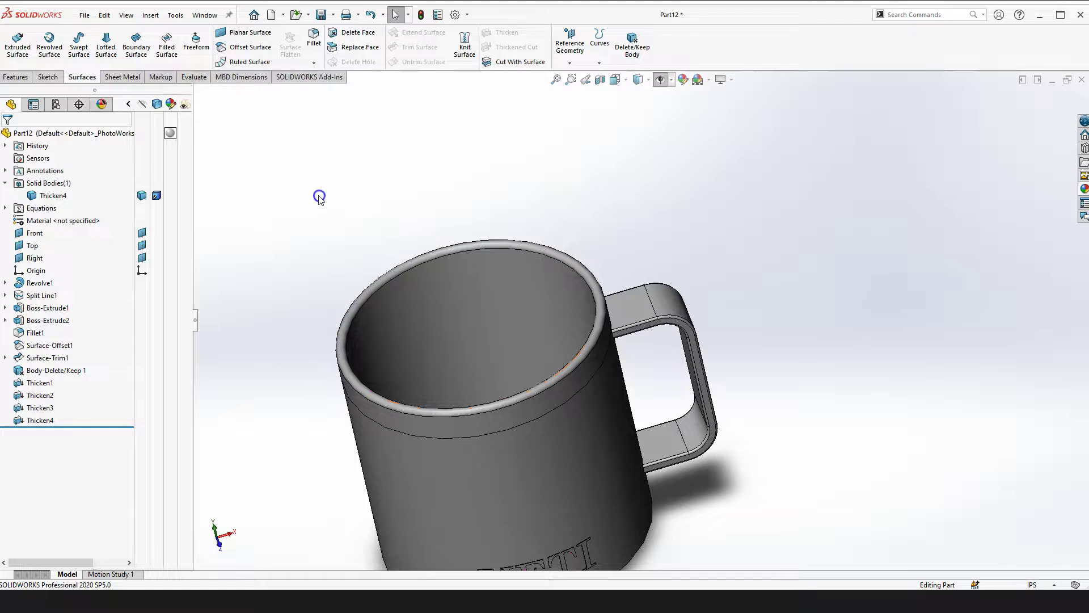
scroll(409, 427, "down", 2)
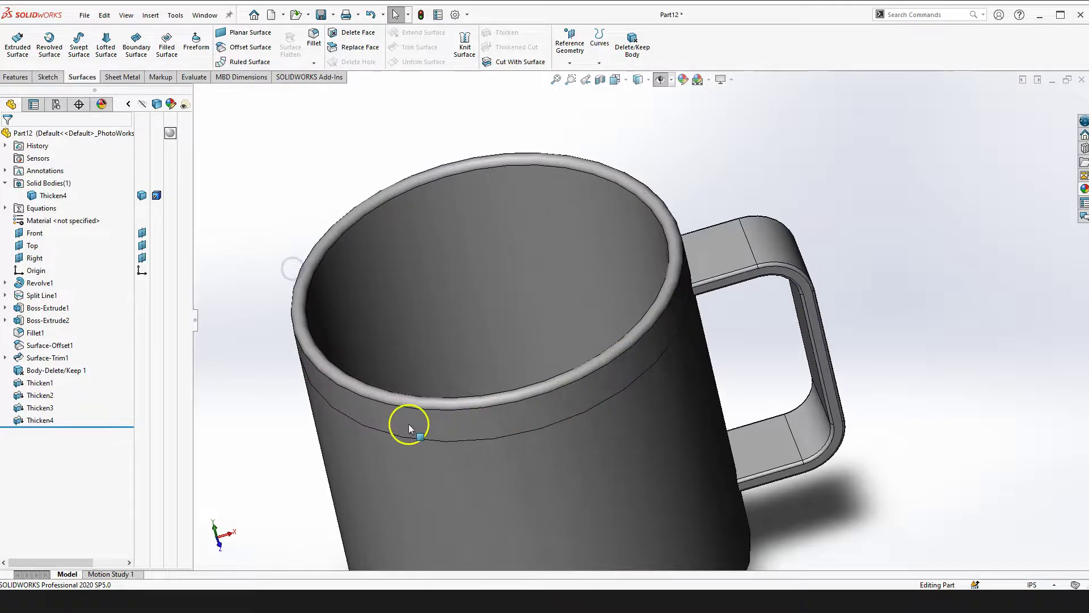
left_click(409, 427)
scroll(352, 297, "down", 1)
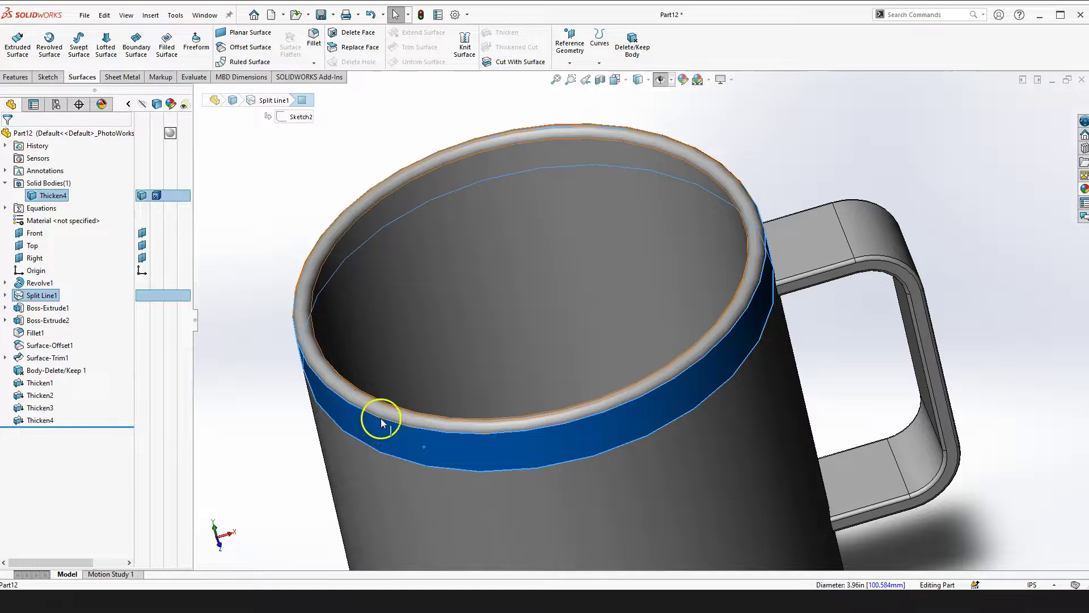
left_click(350, 391, "ctrl")
left_click(413, 271, "ctrl")
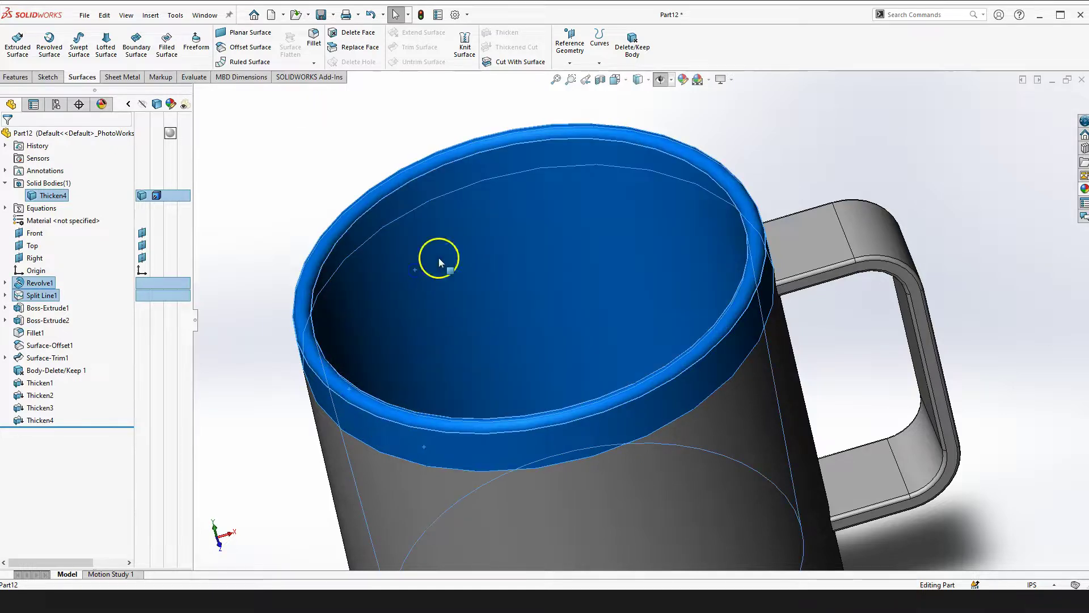
scroll(438, 257, "up", 2)
right_click_drag(317, 244, 316, 187)
middle_click_drag(549, 384, 622, 342)
left_click(596, 352)
scroll(596, 348, "down", 5)
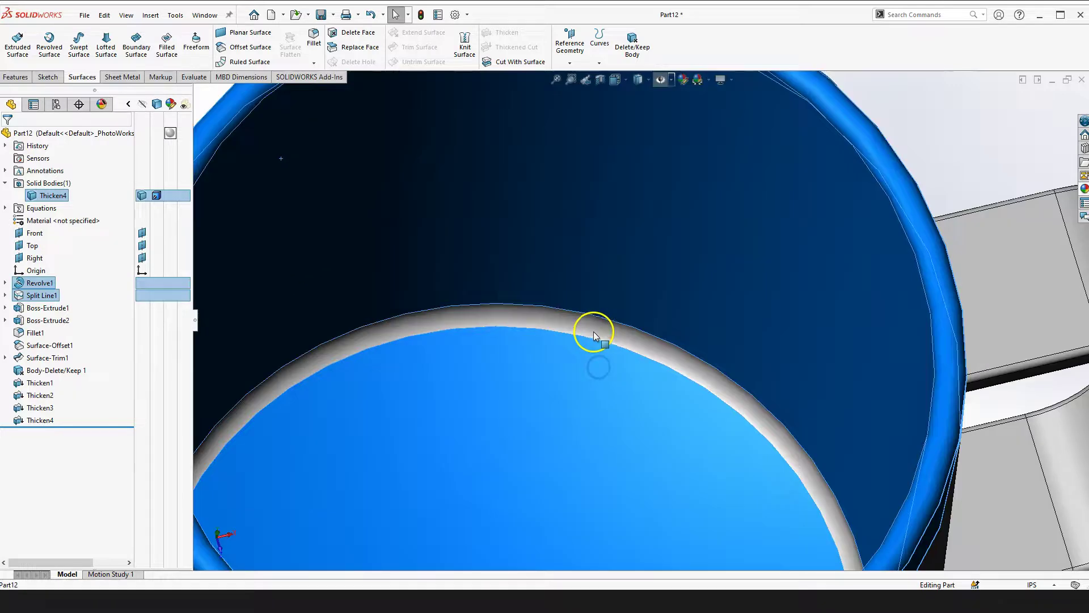
scroll(596, 335, "up", 5)
middle_click_drag(718, 389, 669, 341)
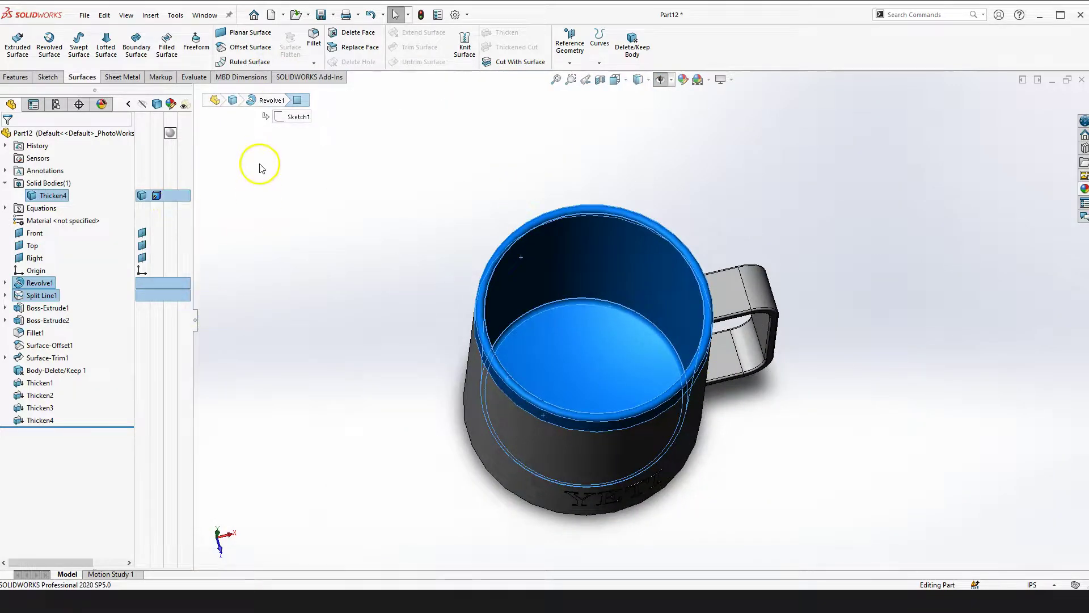
left_click(572, 340)
left_click(573, 334)
right_click(573, 336)
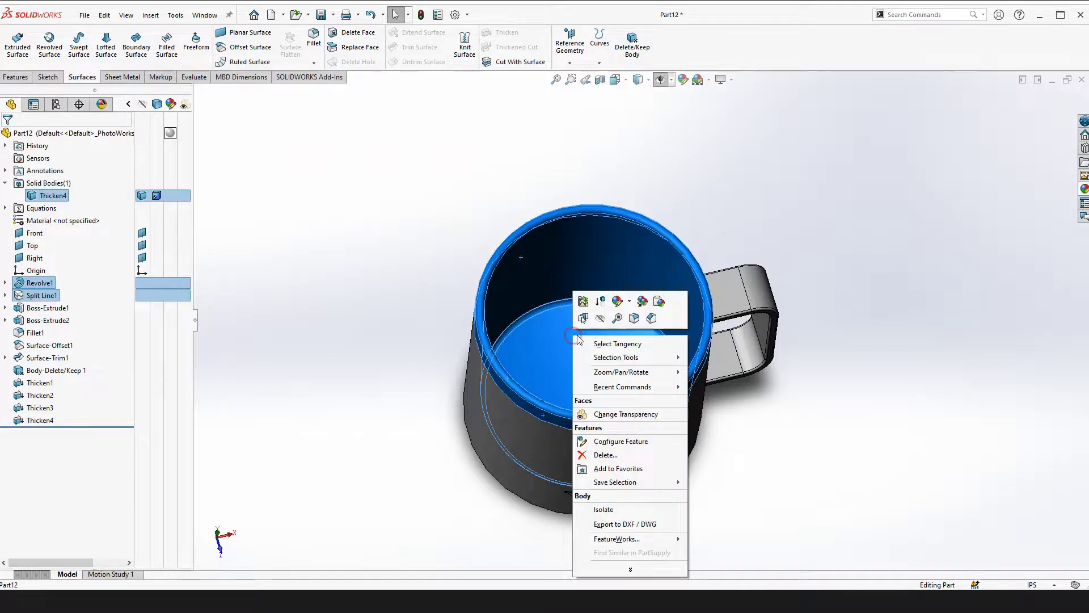
left_click(619, 303)
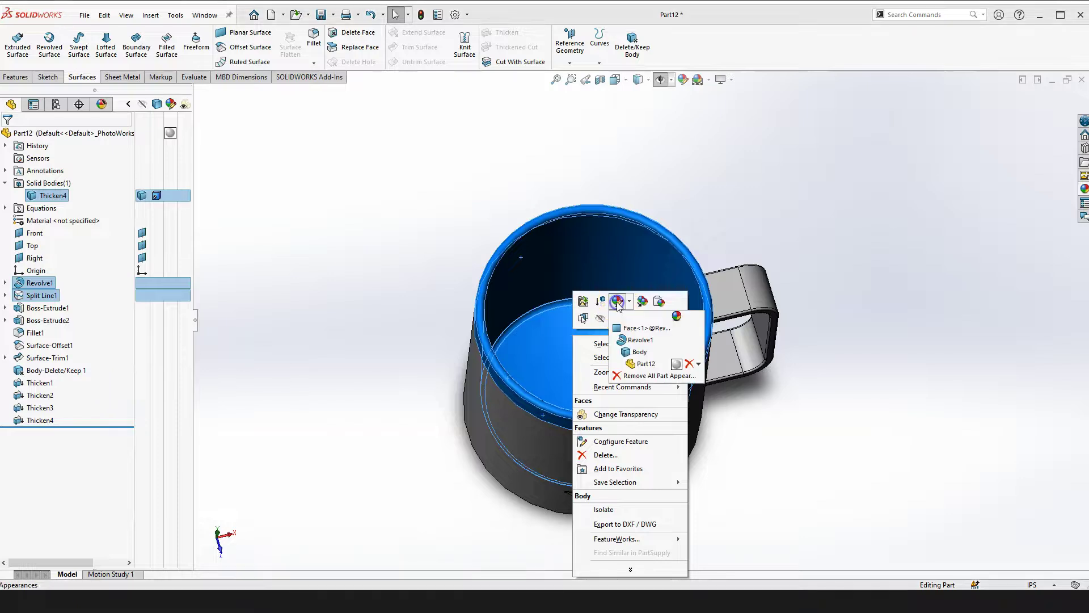
left_click(641, 340)
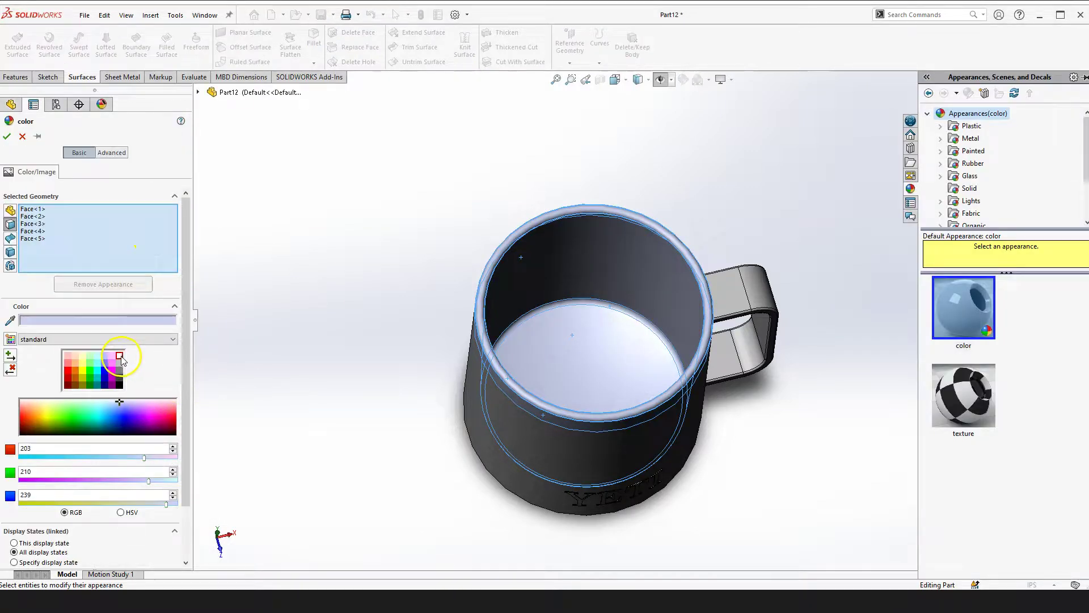
left_click(119, 355)
key("Return")
Color the whole part salmon with RGB 255, 153, 143, applied to all display states
right_click_drag(361, 261, 360, 286)
left_click_drag(506, 382, 501, 327)
scroll(545, 346, "up", 3)
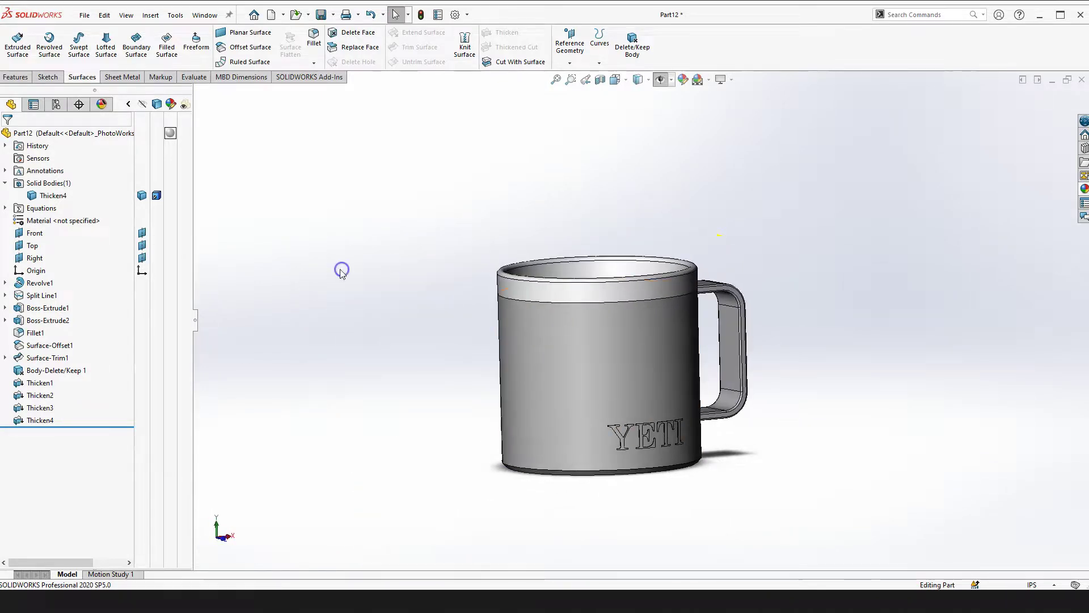
left_click(170, 134)
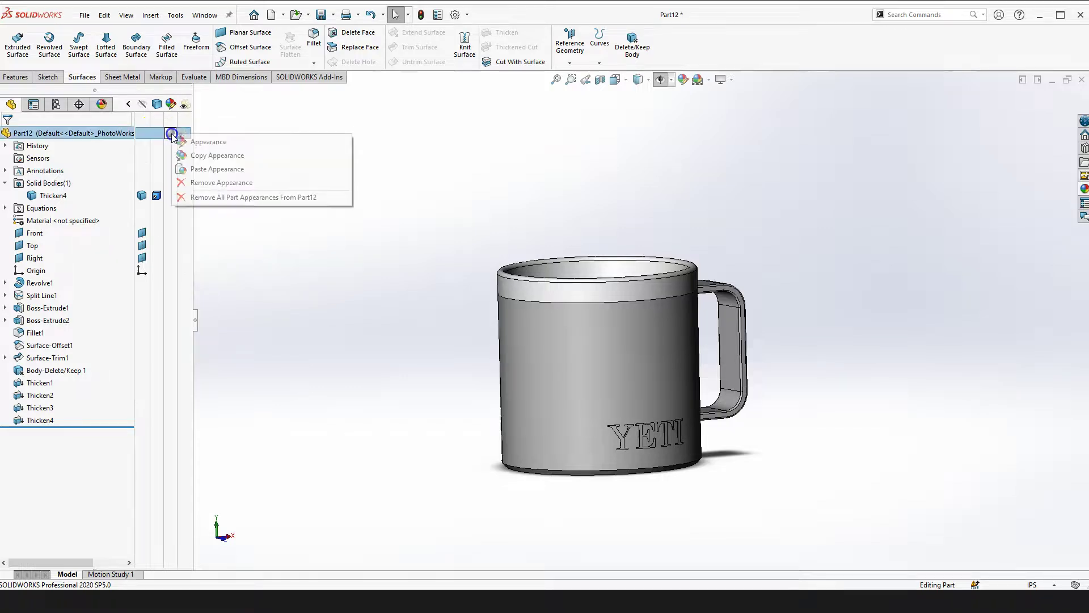
left_click(215, 145)
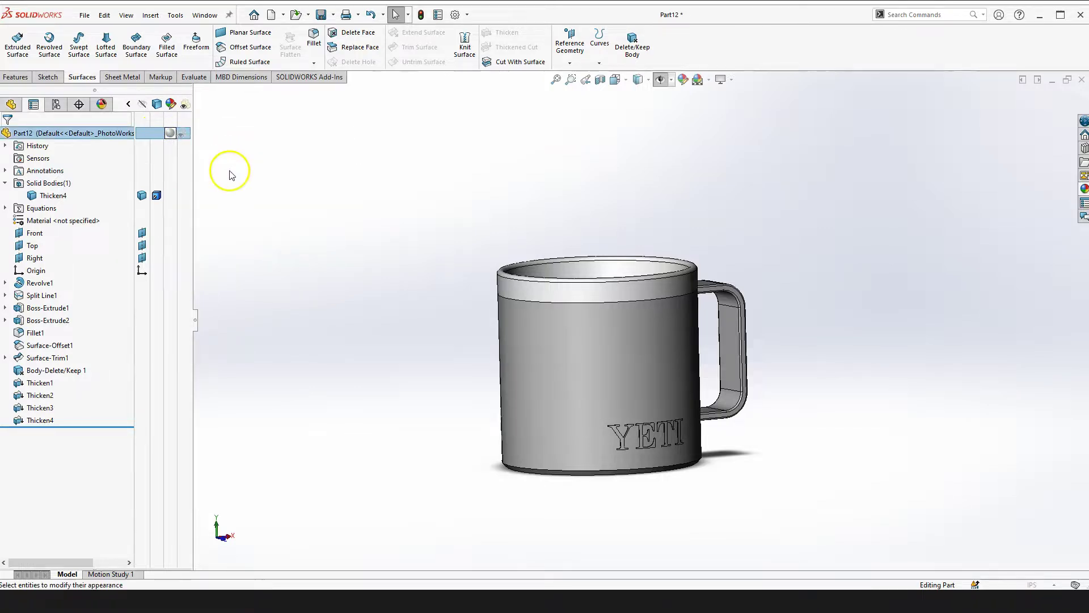
left_click_drag(78, 421, 23, 406)
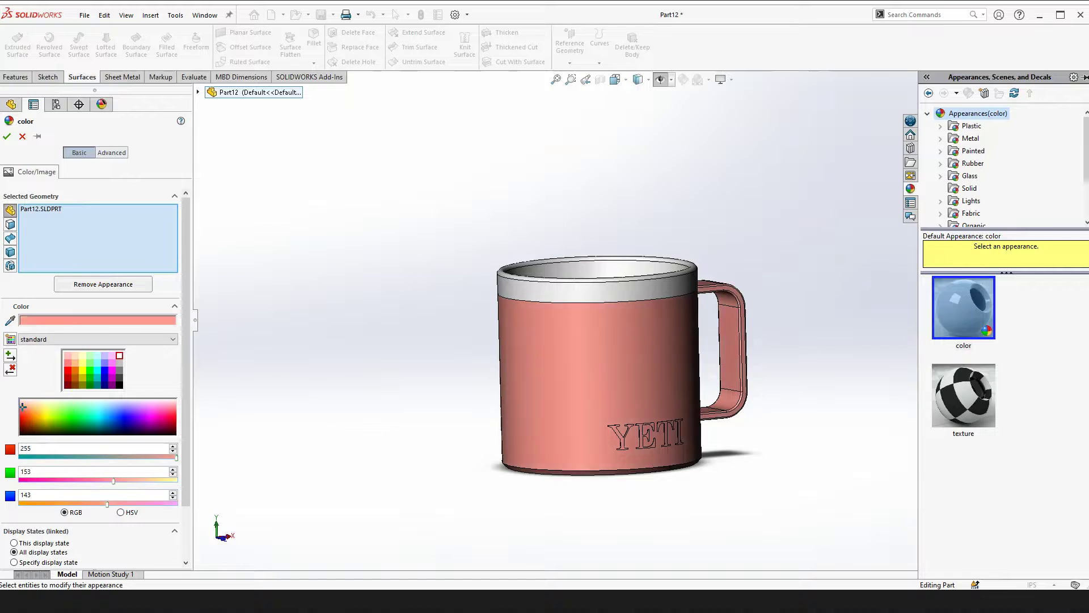
left_click(7, 136)
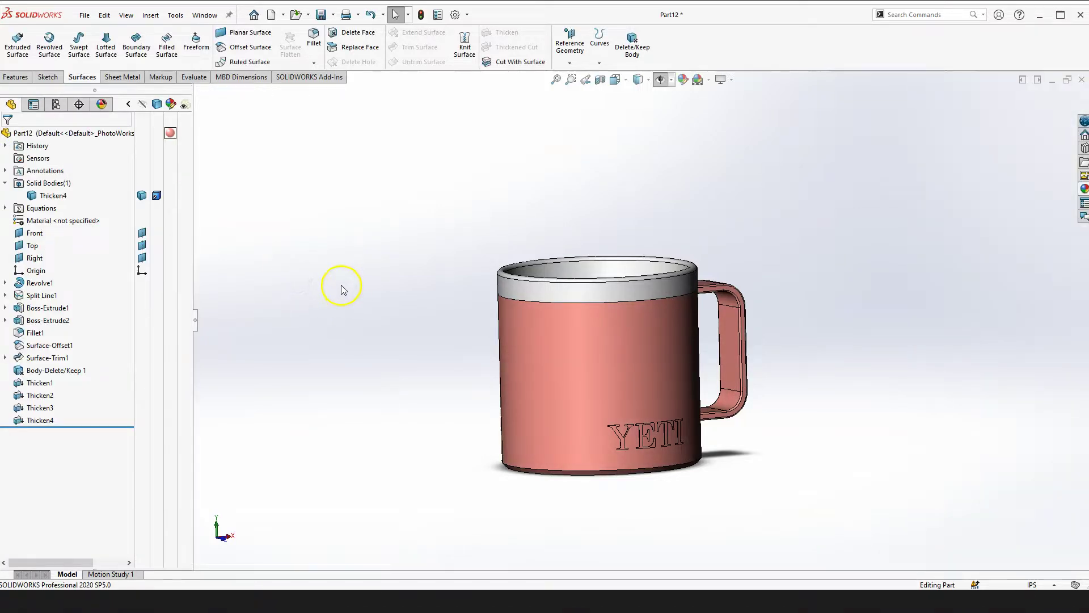
Show the finished mug in the trimetric orientation and examine its colors, handle and YETI lettering up close
key("space")
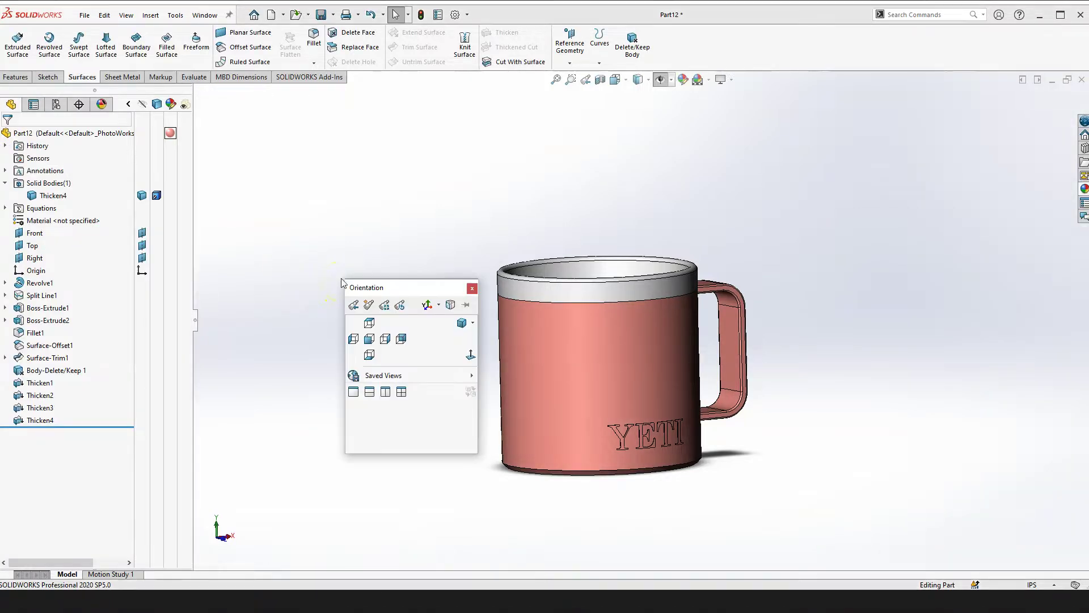
left_click(460, 323)
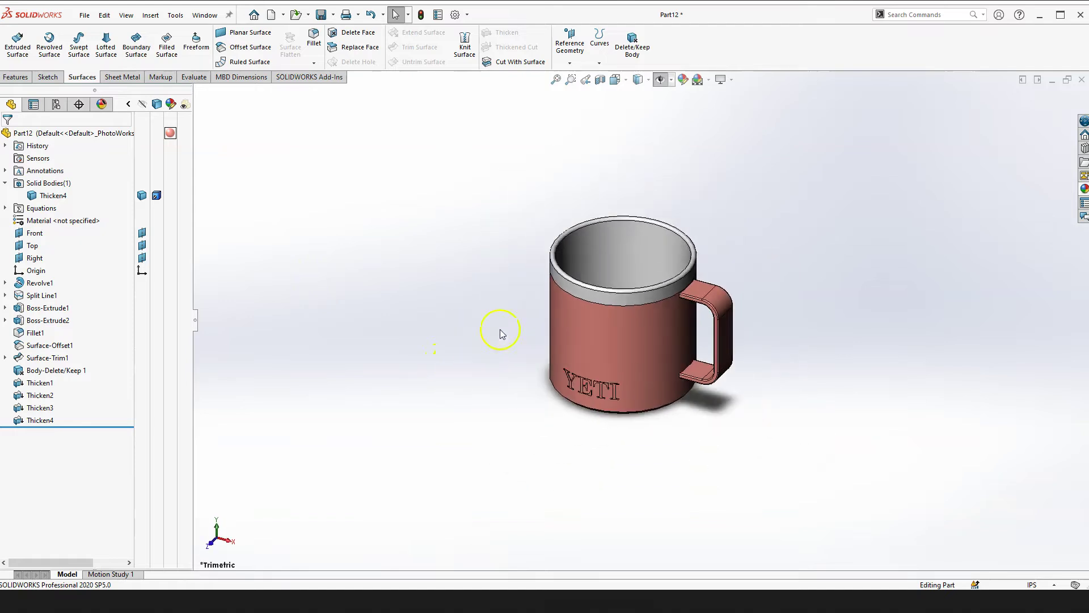
scroll(766, 440, "down", 2)
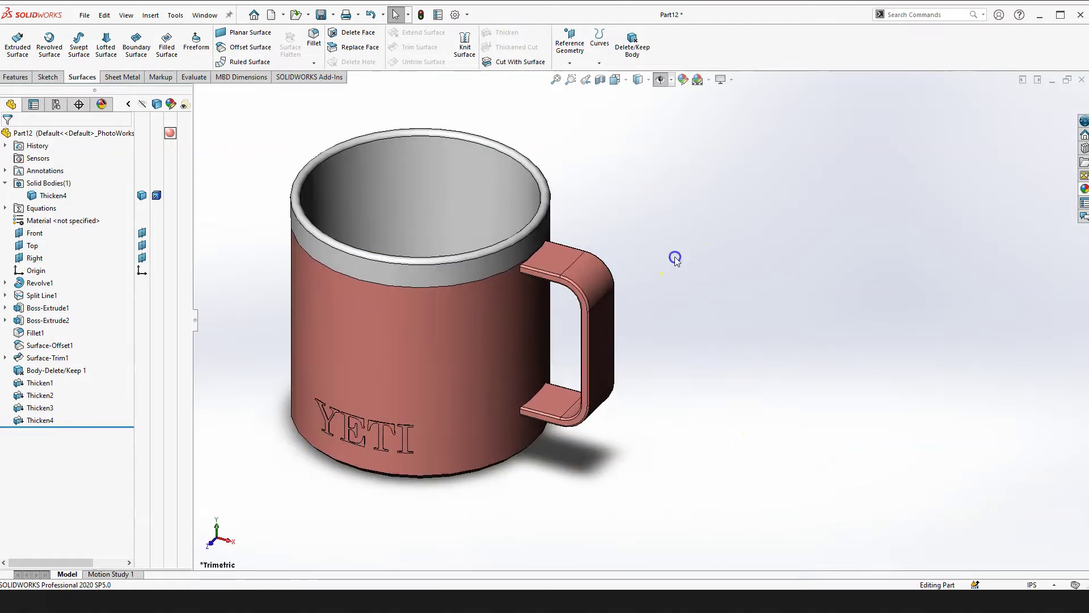
scroll(679, 223, "down", 2)
scroll(620, 309, "up", 2)
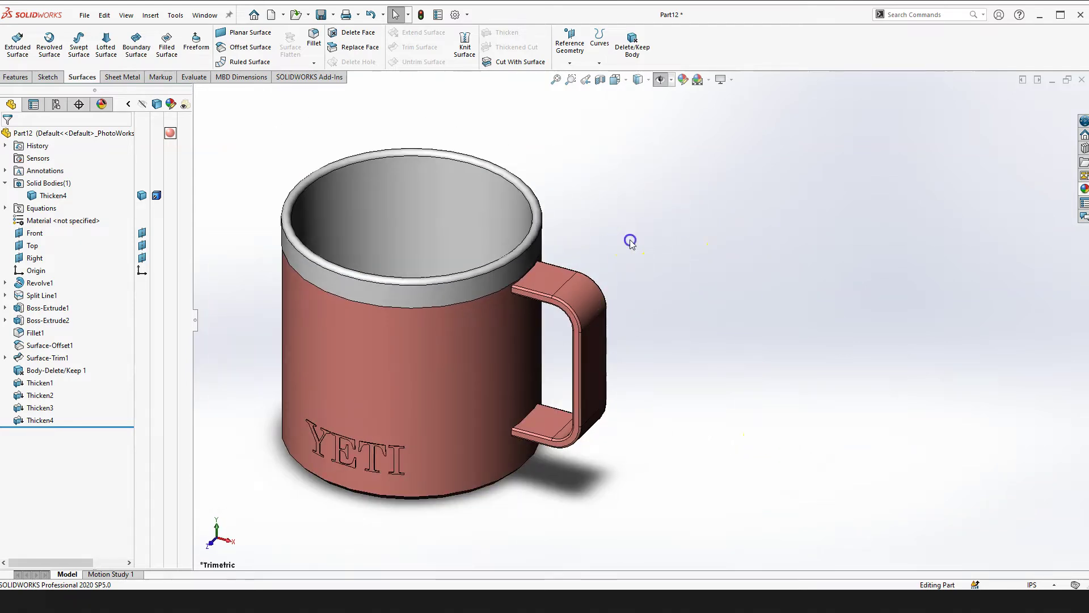
scroll(314, 444, "down", 3)
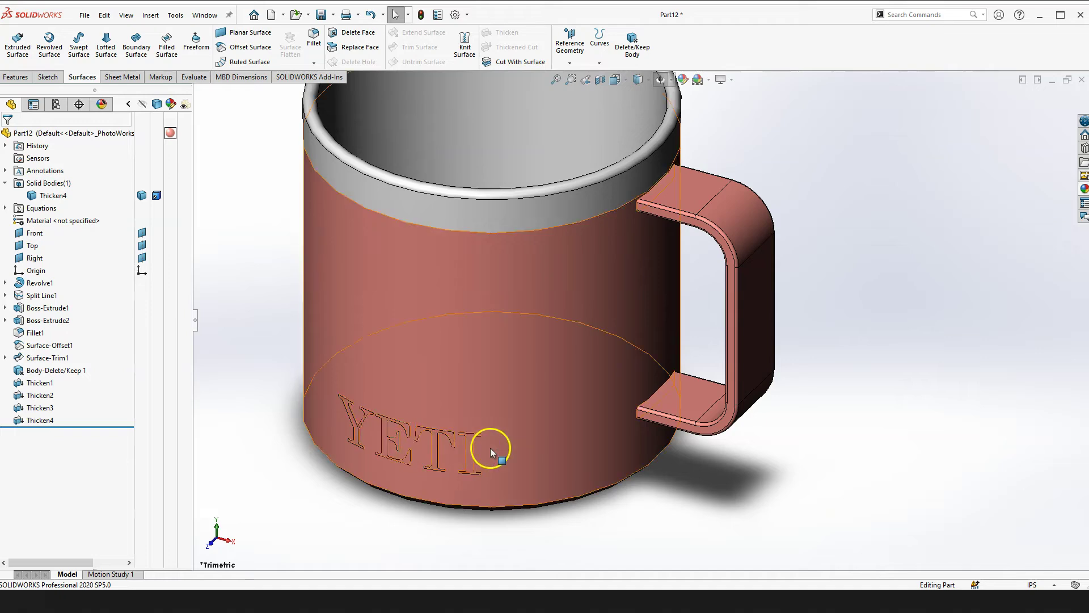
scroll(490, 448, "up", 2)
scroll(803, 264, "down", 1)
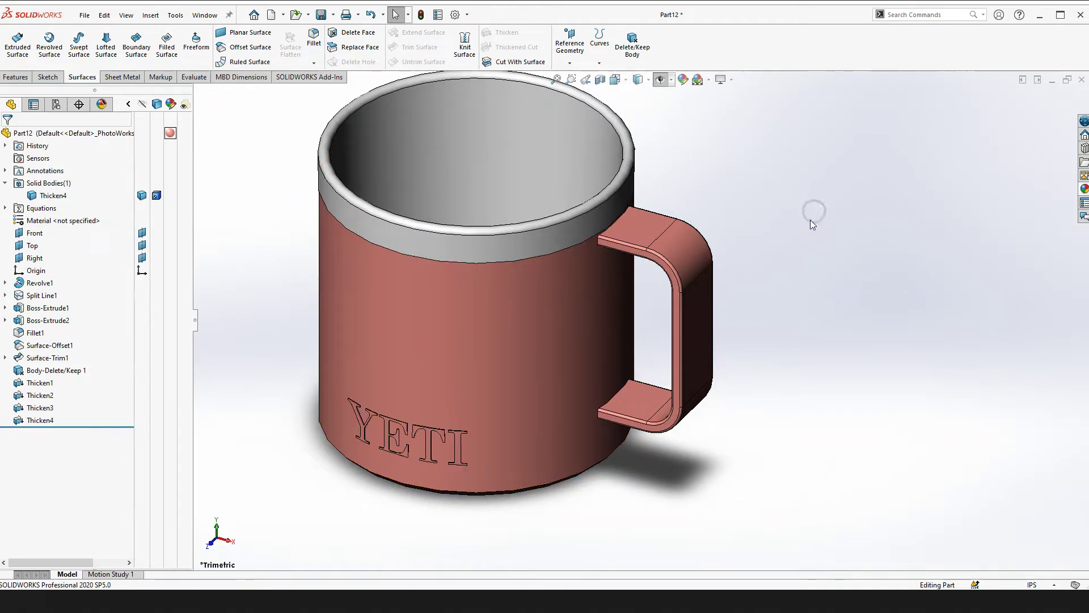
scroll(816, 225, "down", 2)
scroll(744, 293, "up", 2)
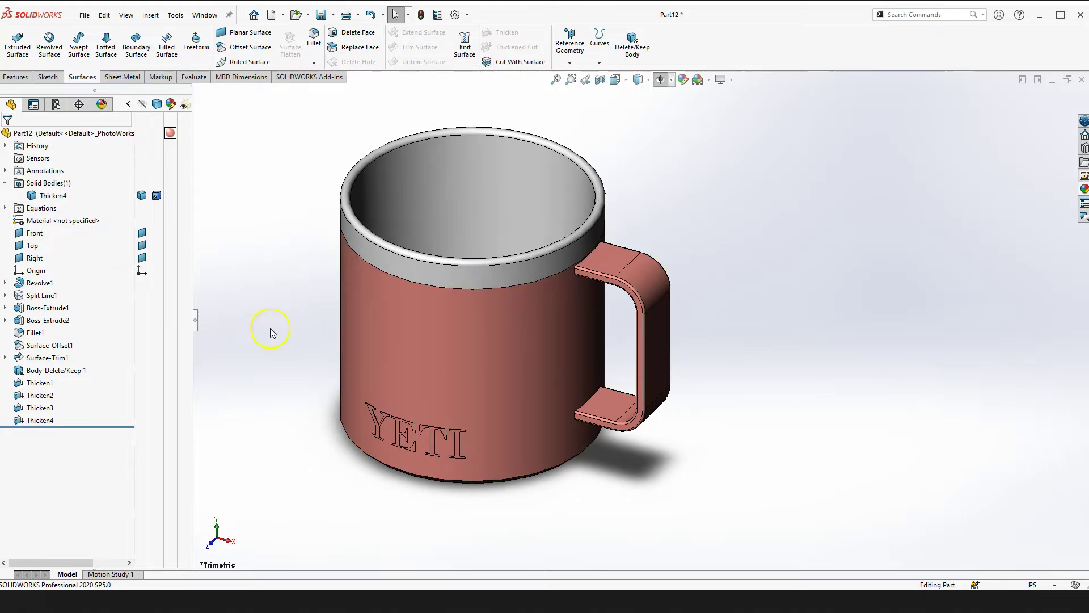
left_click(700, 165)
left_click(247, 427)
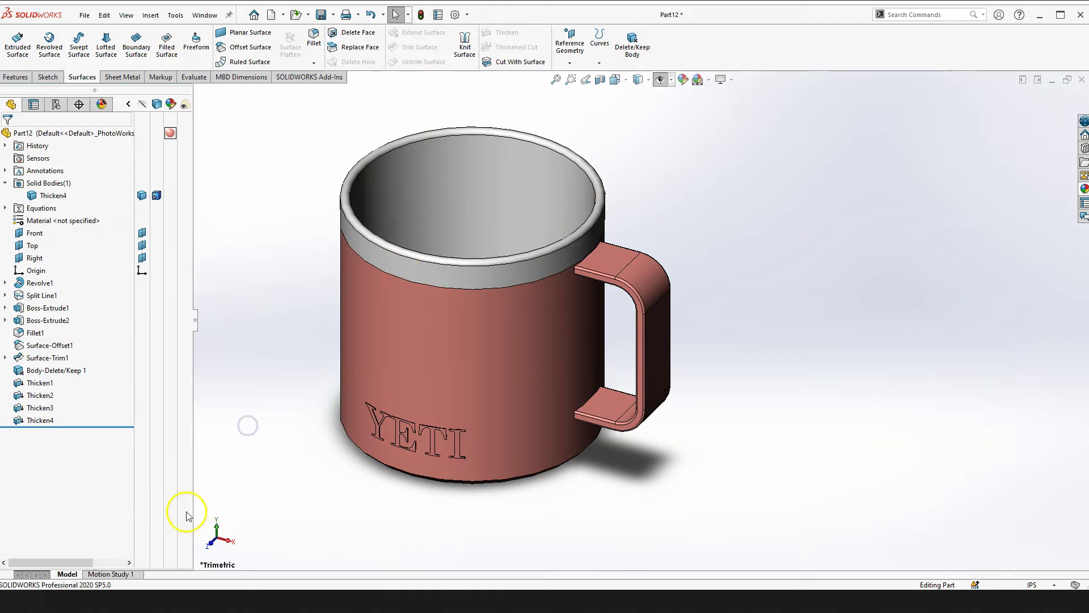